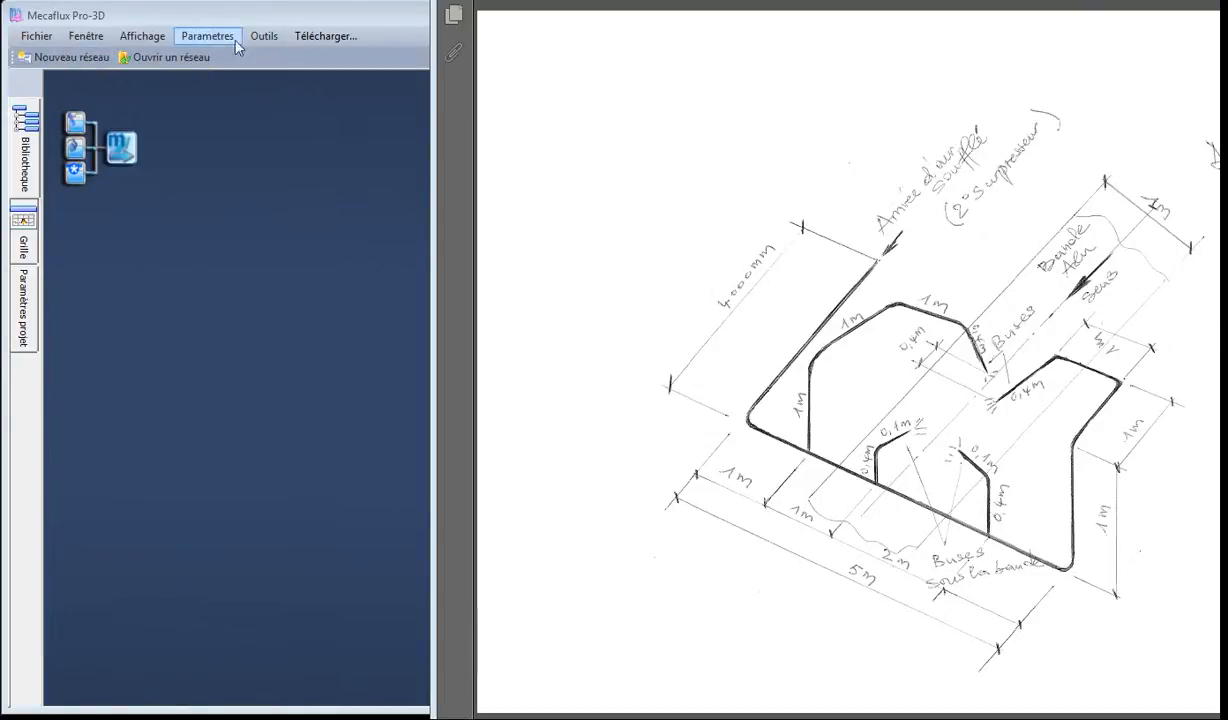
Convert a length of 6 inches to millimetres with the metric/imperial converter, then close the converter.
left_click(264, 37)
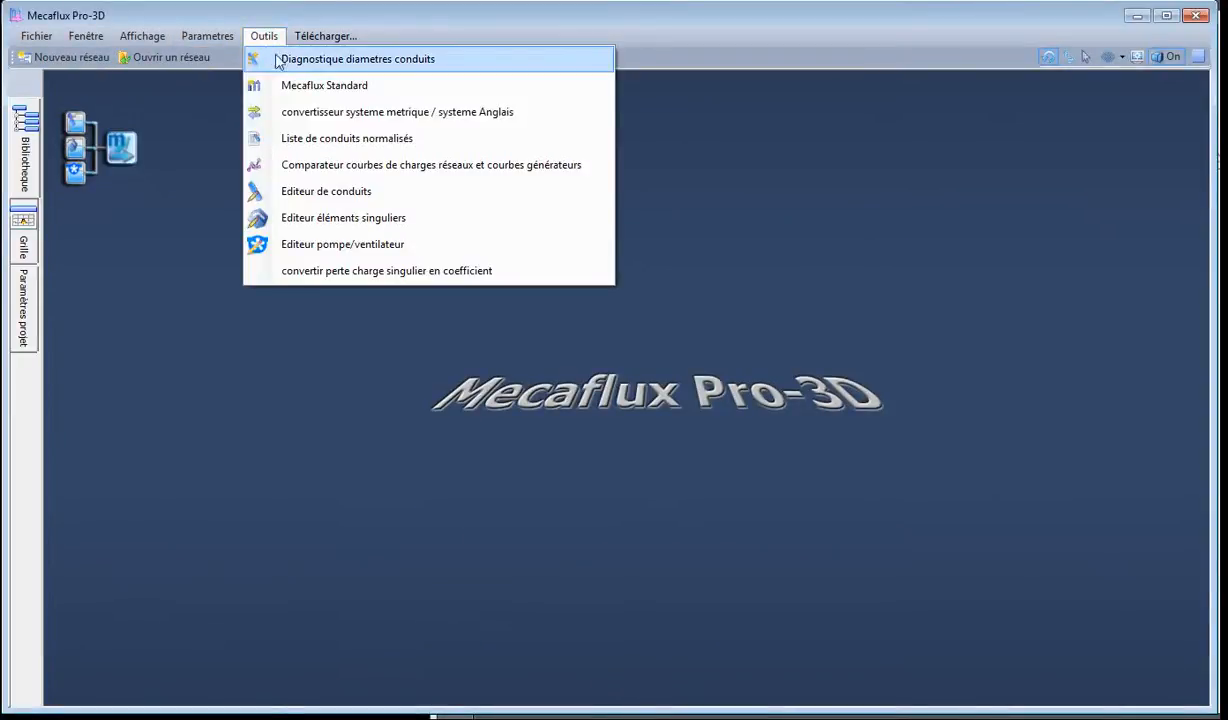
left_click(322, 120)
left_click_drag(82, 187, 562, 192)
left_click(368, 237)
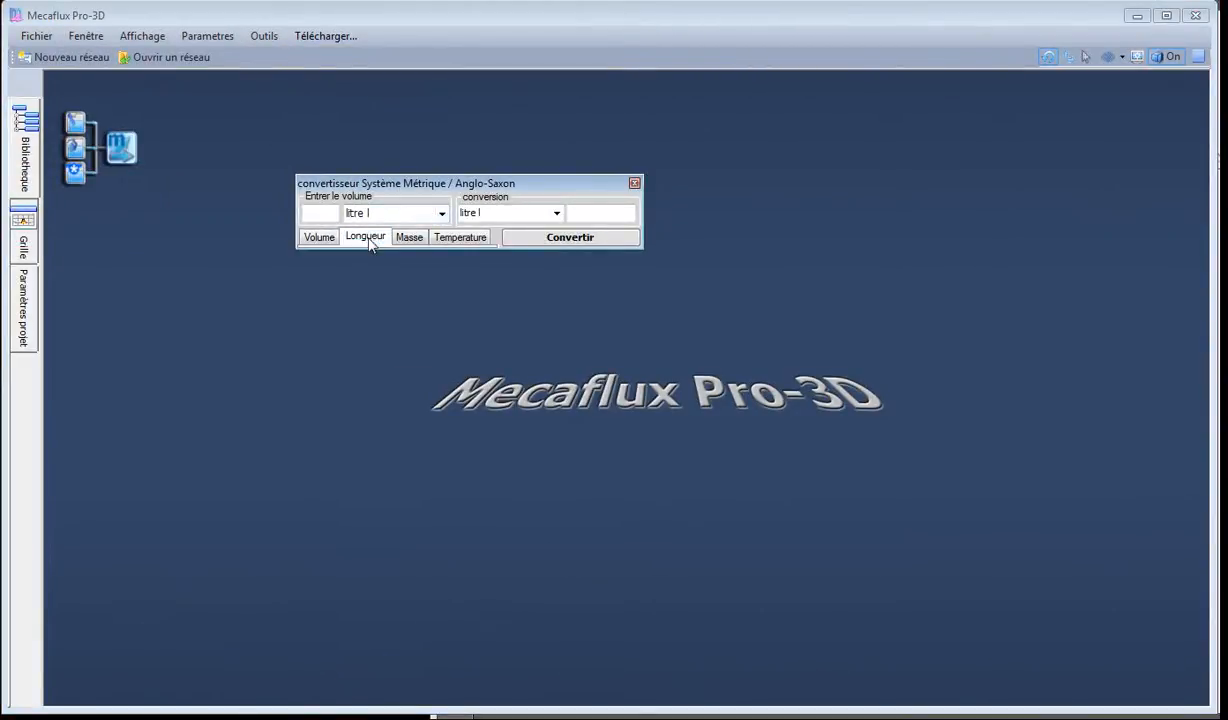
left_click(441, 213)
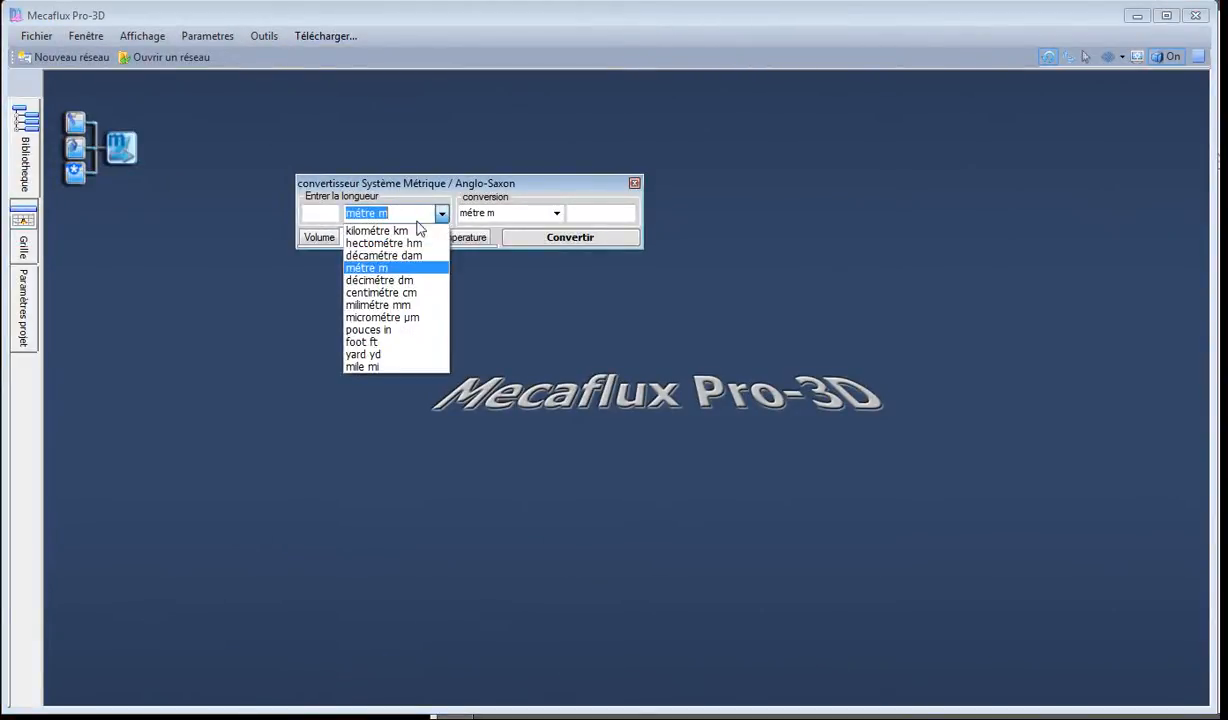
left_click(378, 329)
left_click(557, 214)
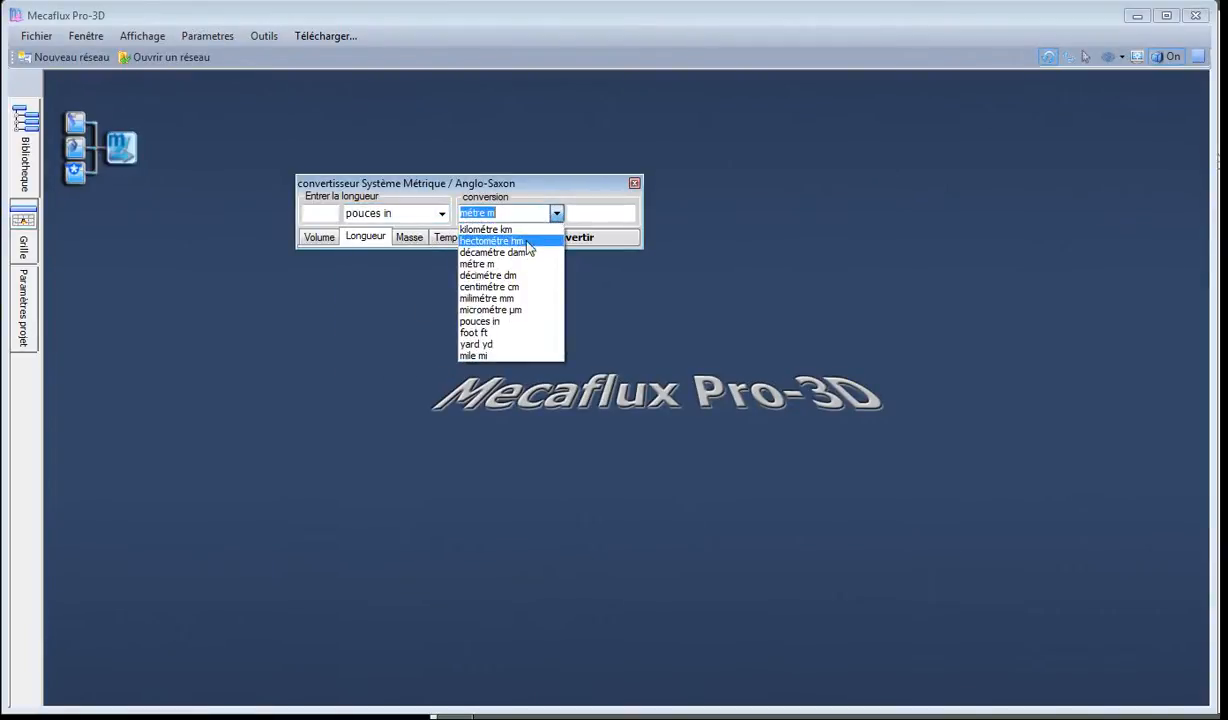
left_click(505, 297)
left_click(330, 216)
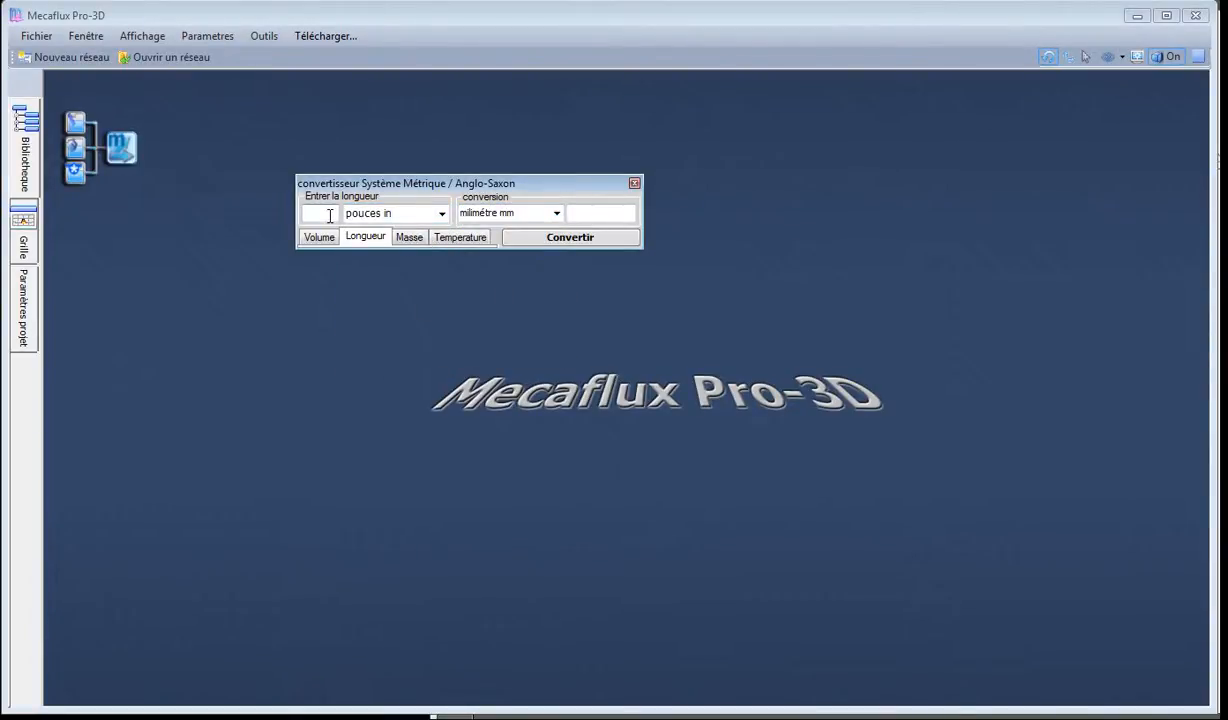
left_click(619, 242)
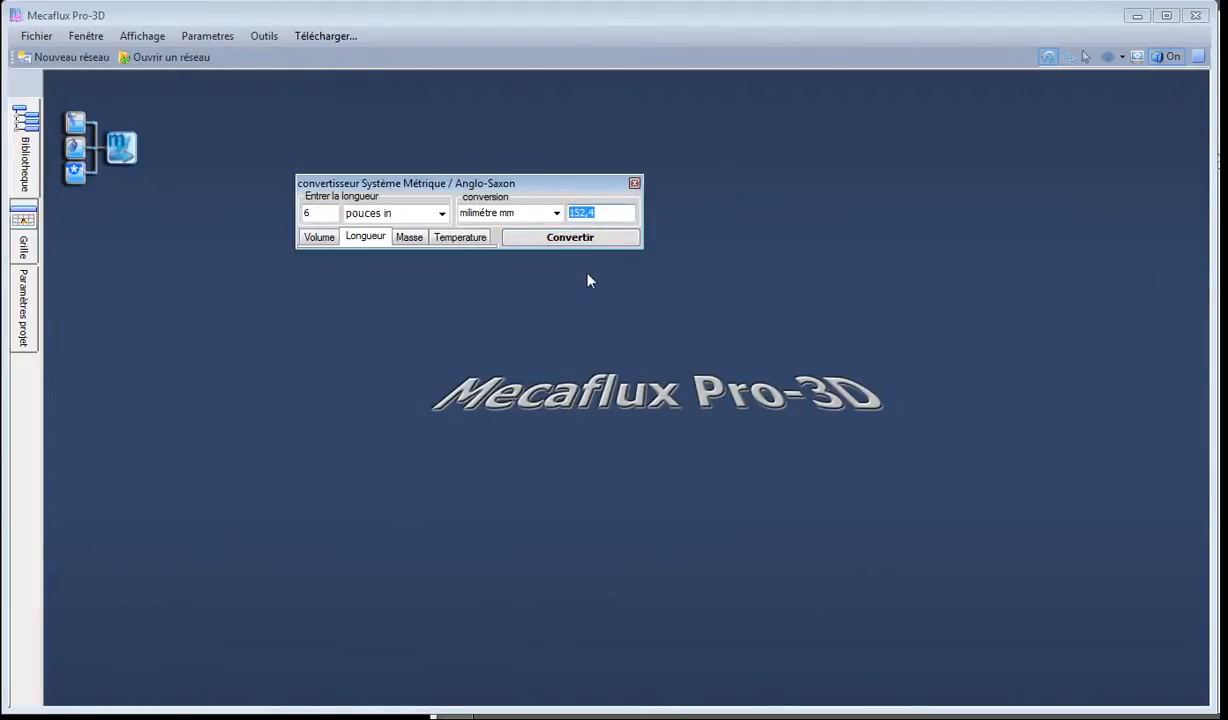
left_click(634, 183)
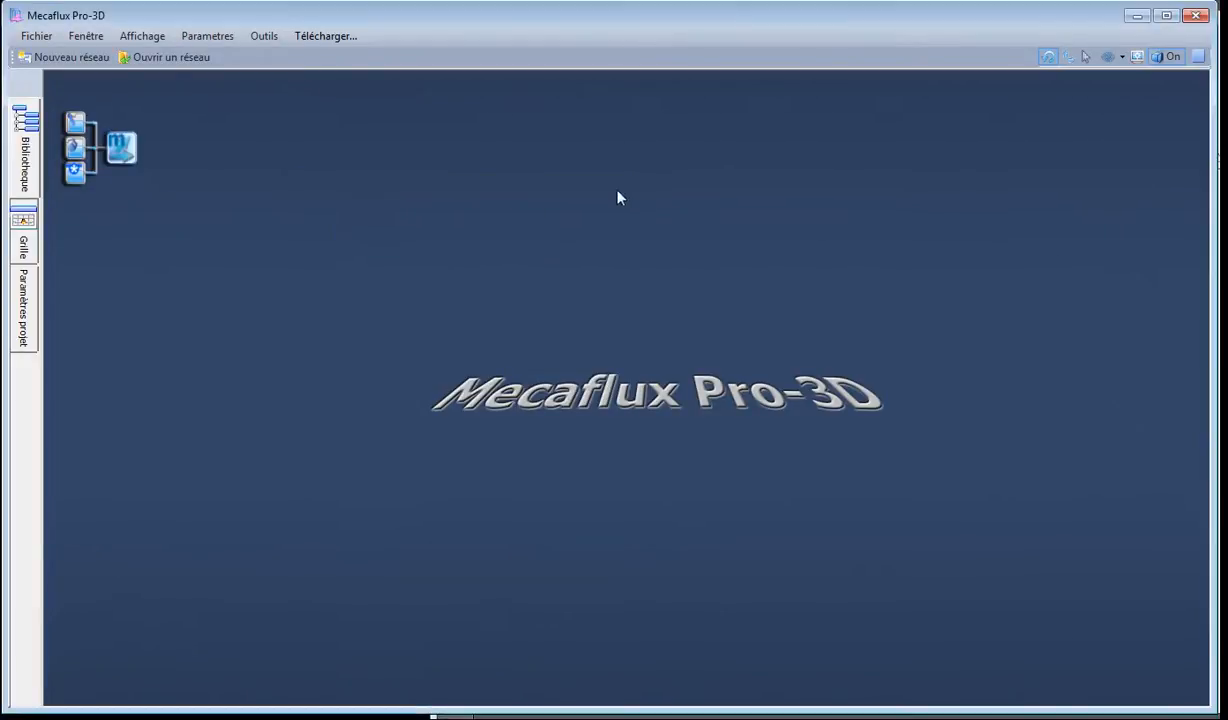
Create a PVC conduit with an inner diameter of 152,4 mm and save it to the conduit library.
left_click(22, 155)
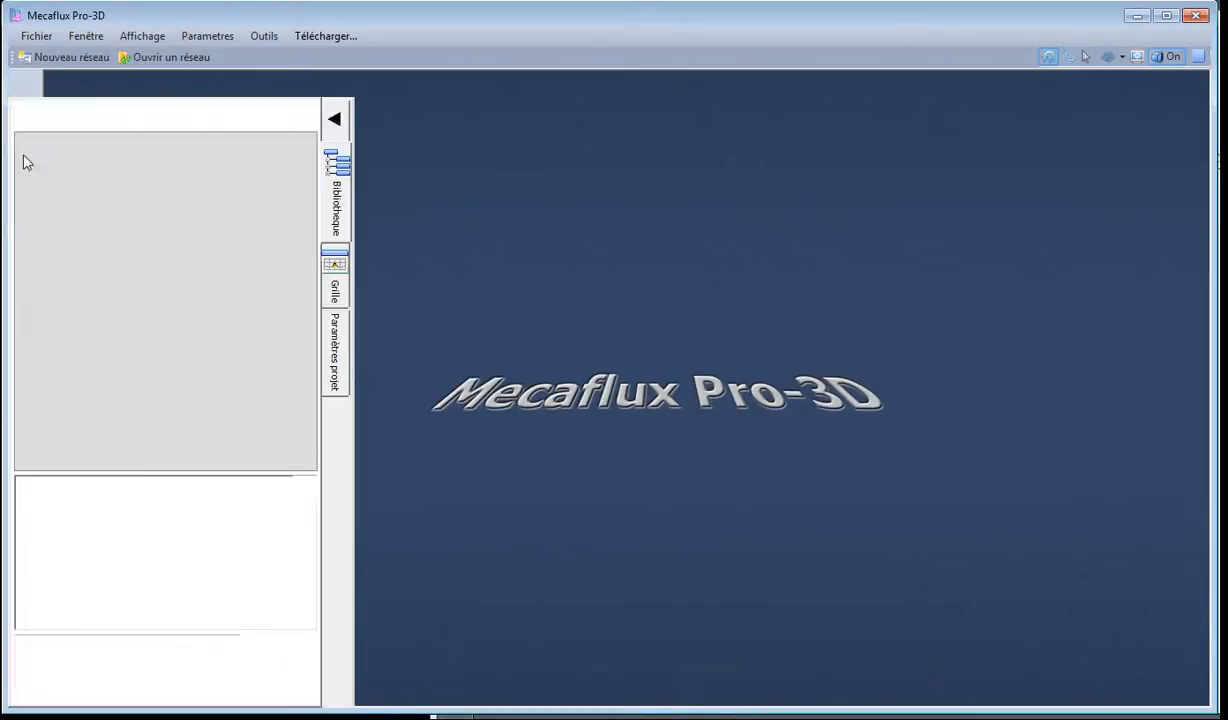
left_click(33, 119)
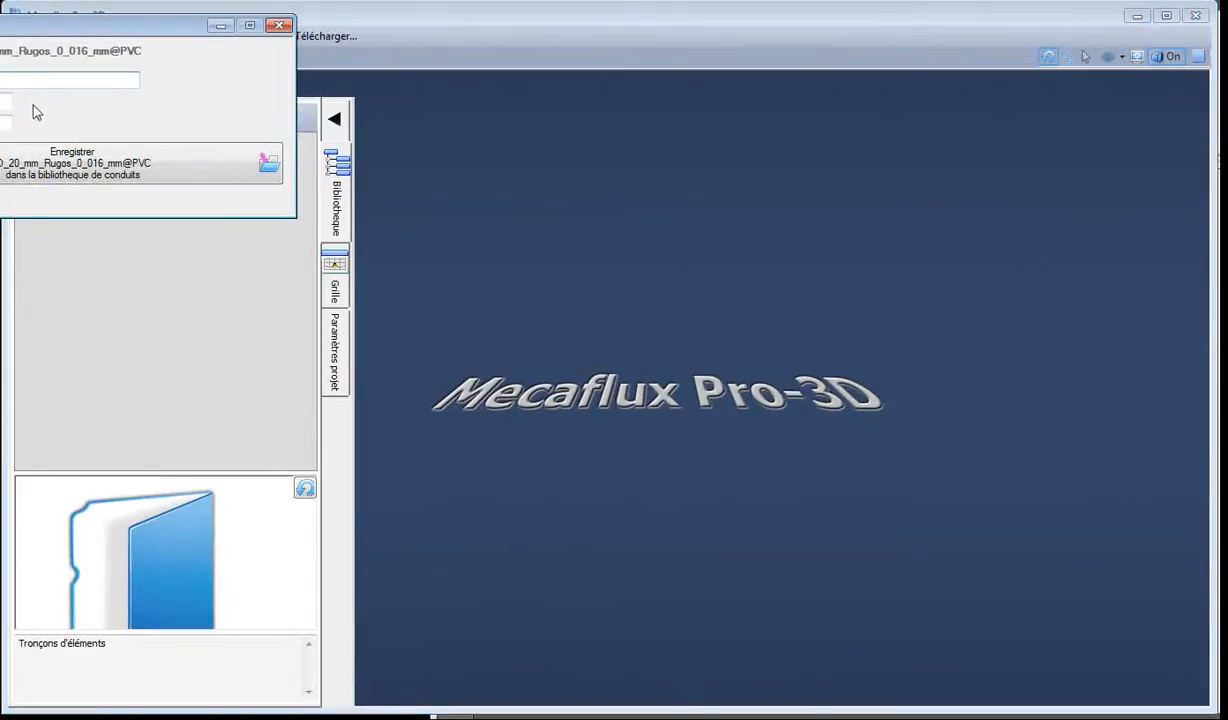
left_click_drag(77, 33, 624, 183)
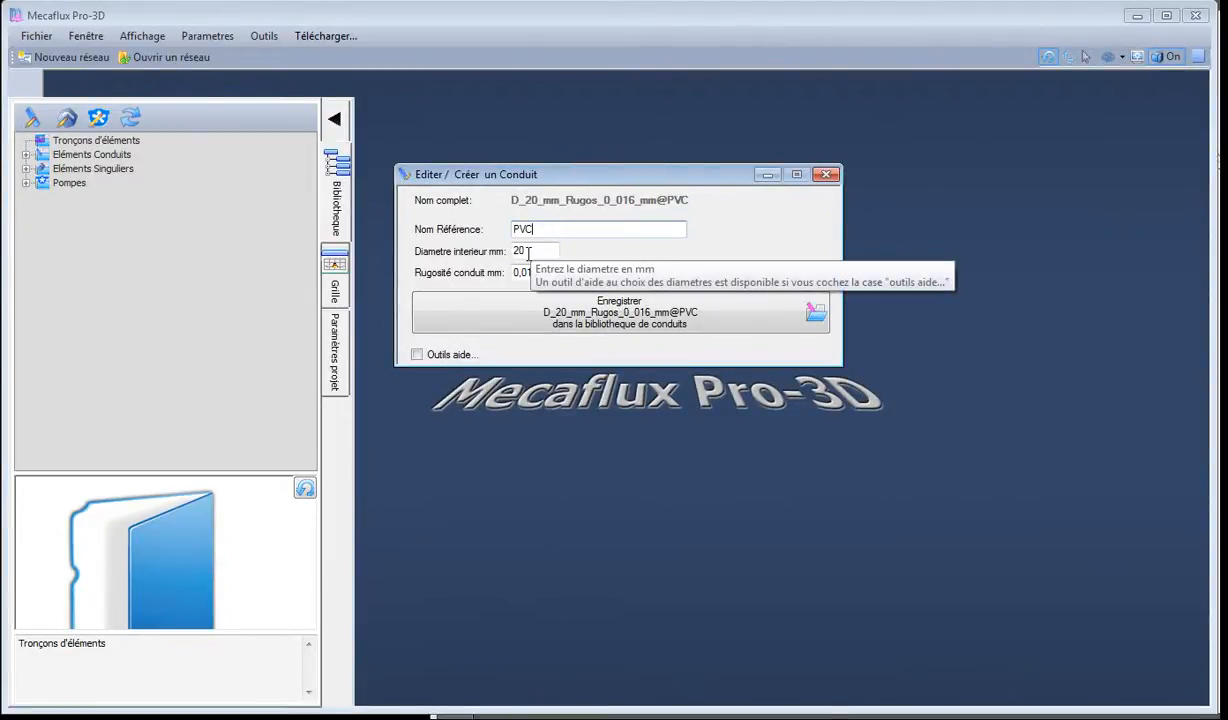
double_click(521, 252)
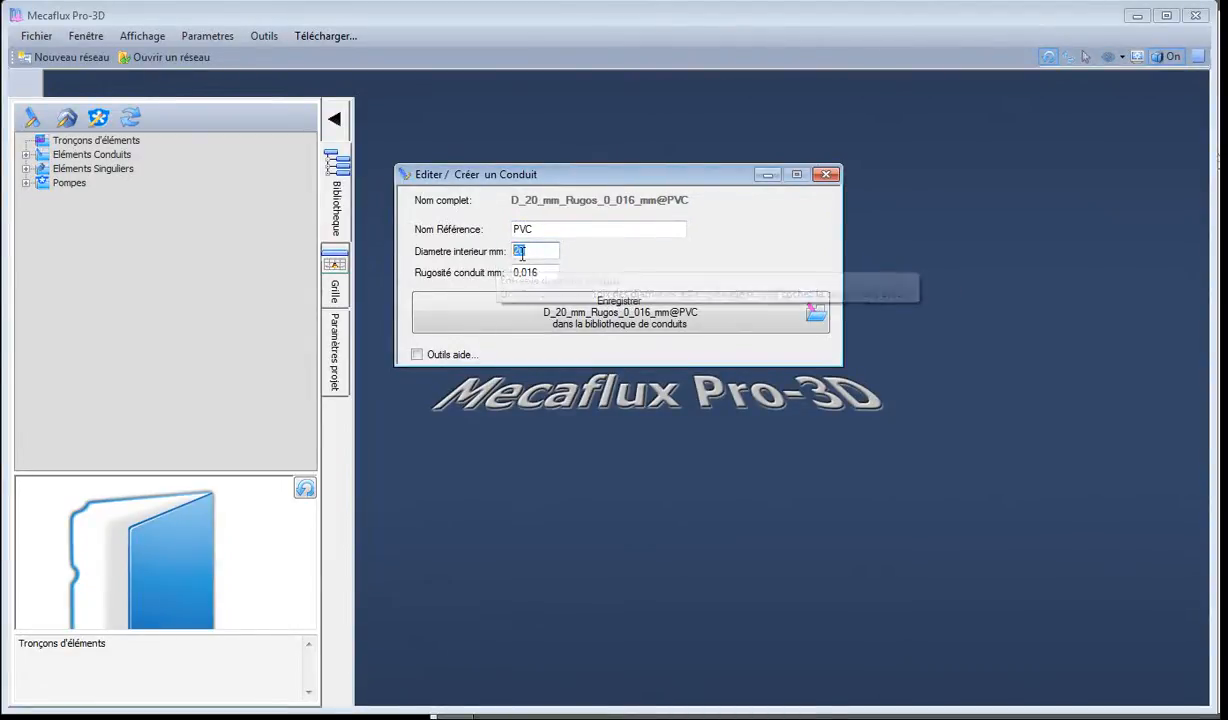
type("15")
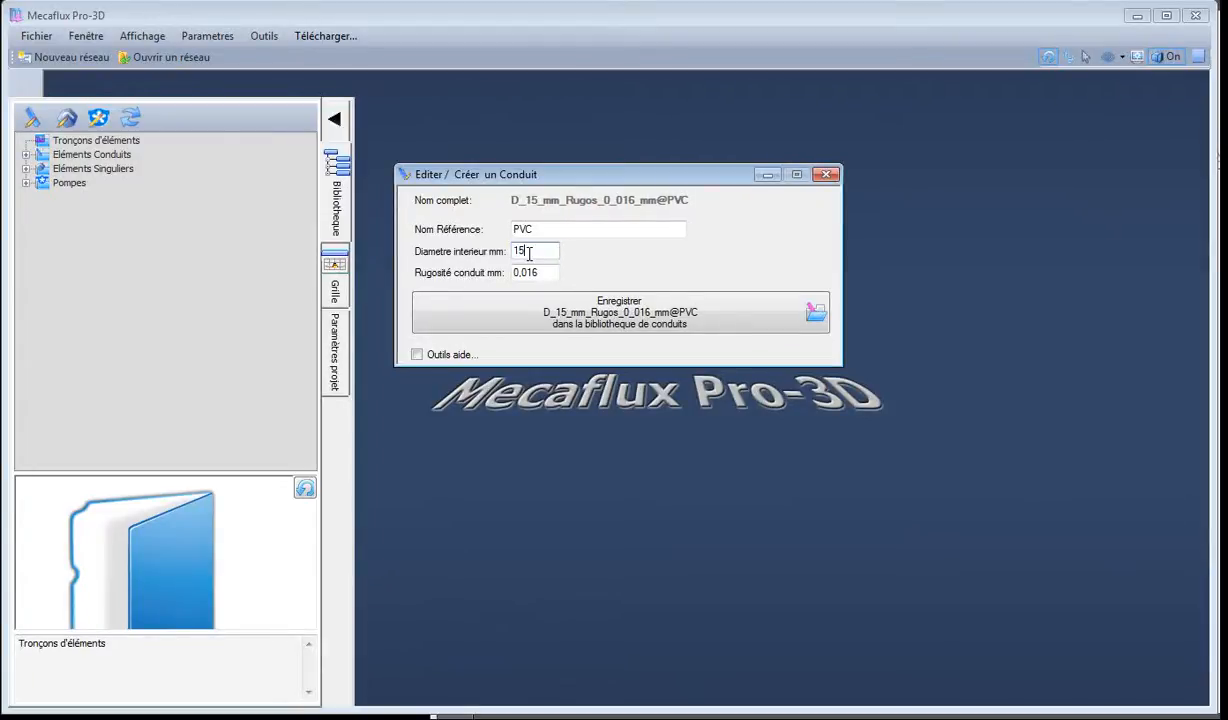
type("2,4")
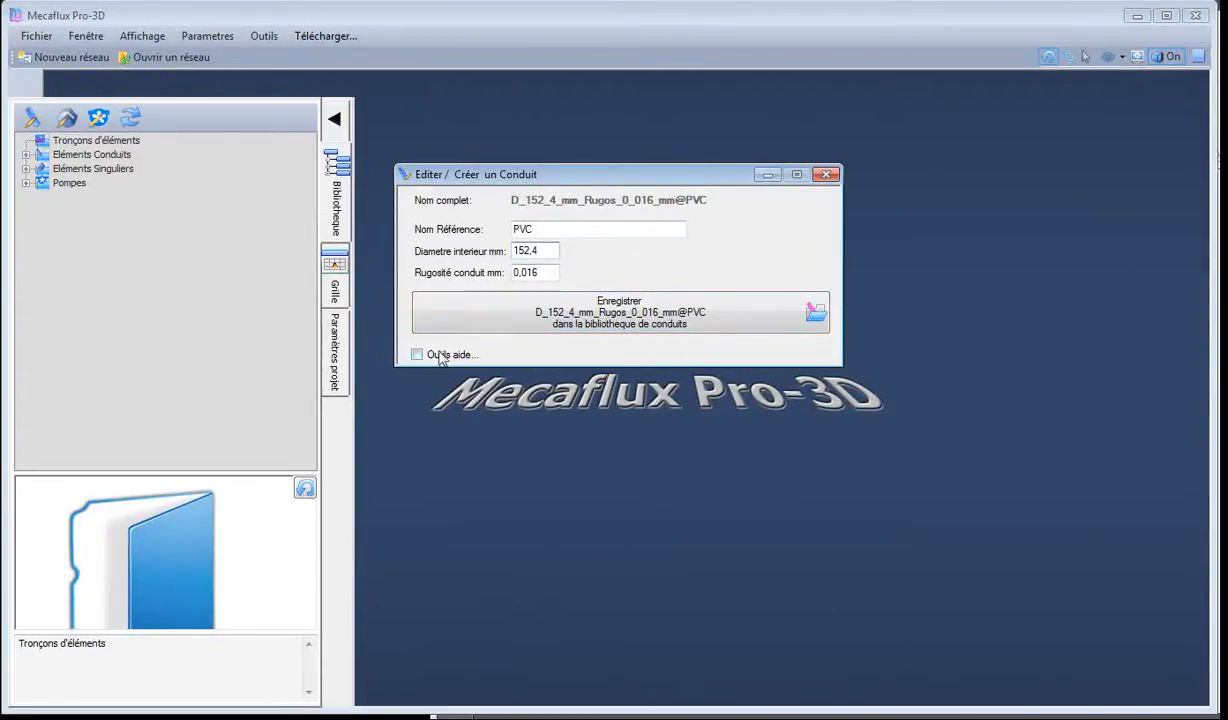
left_click(573, 318)
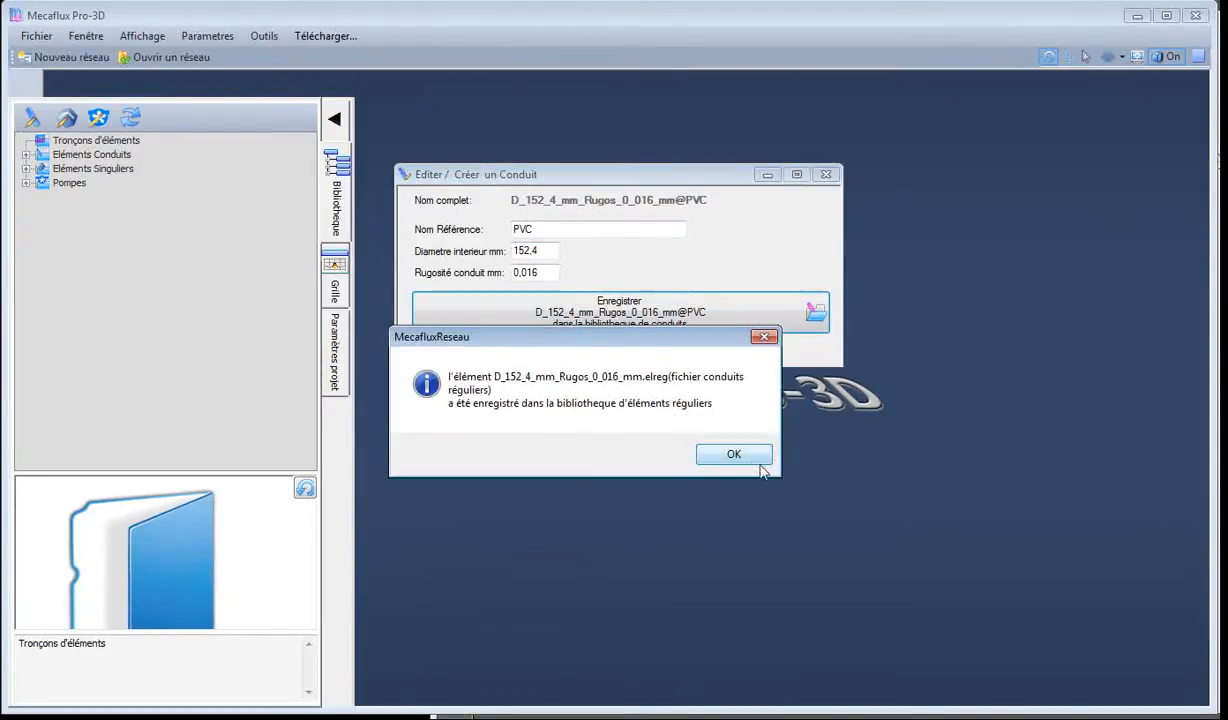
left_click(734, 454)
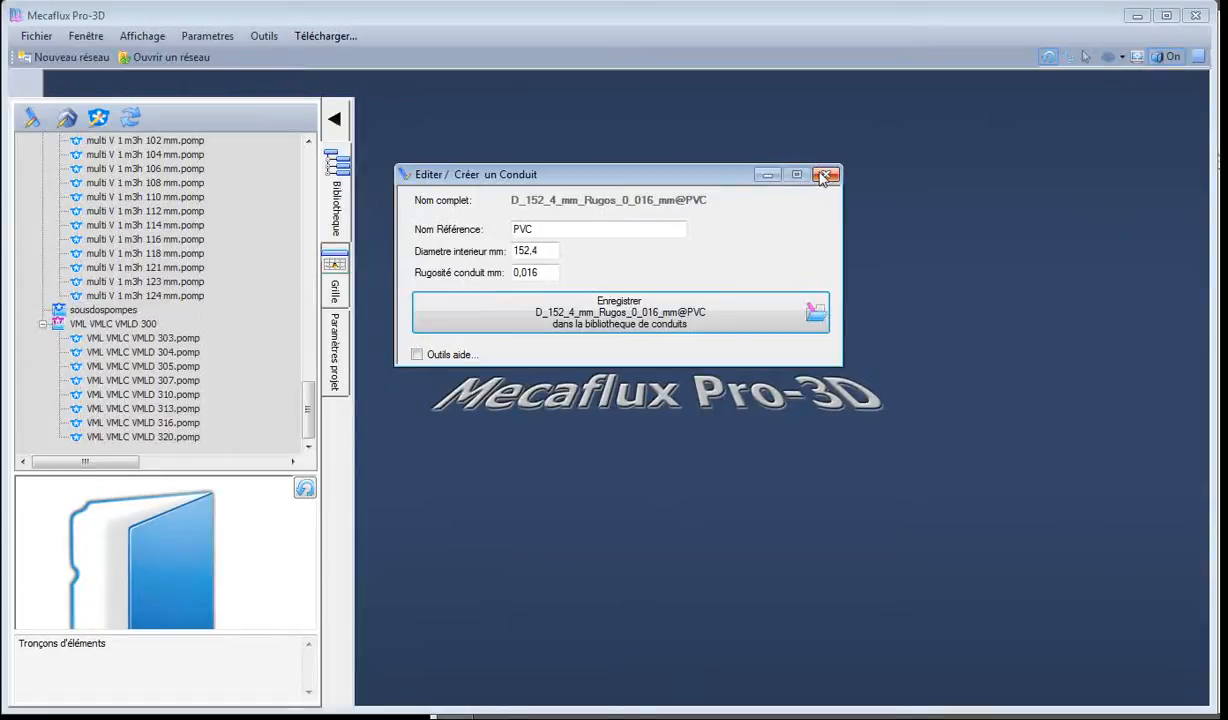
left_click(825, 176)
Start a new network with the 152,4 mm PVC library conduit, placing its outlet at X 0, Y 1, altitude 0.
left_click_drag(310, 415, 310, 165)
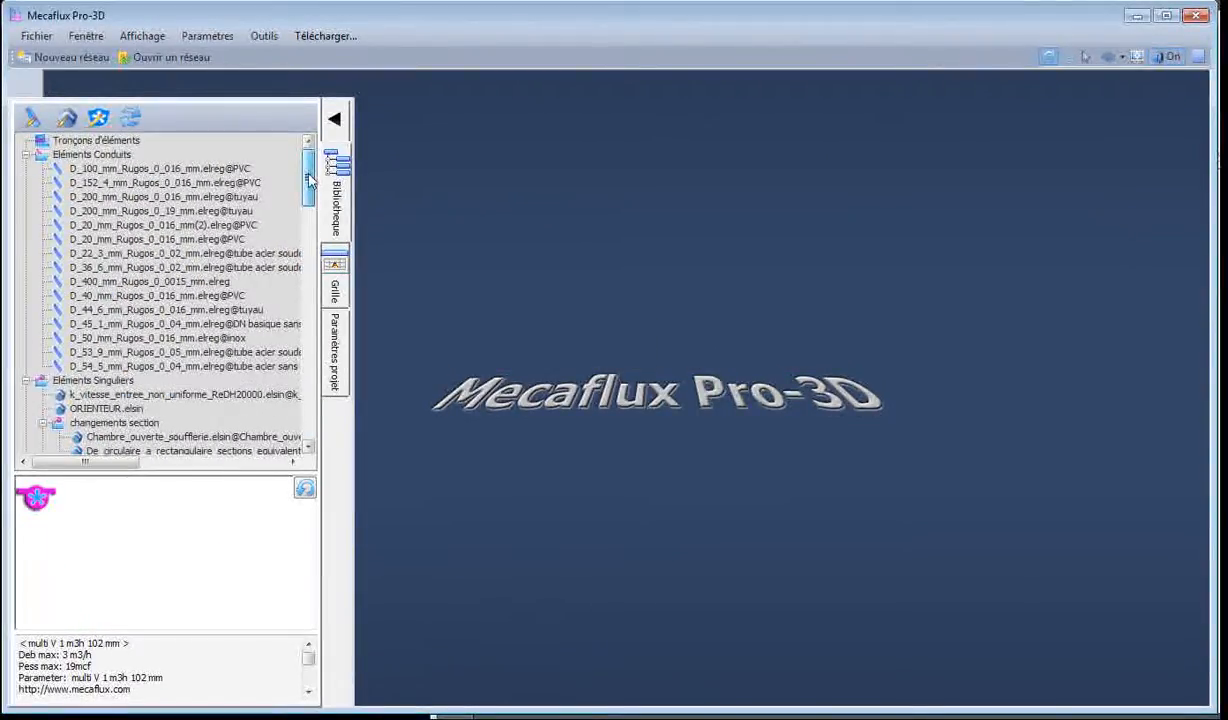
left_click(105, 183)
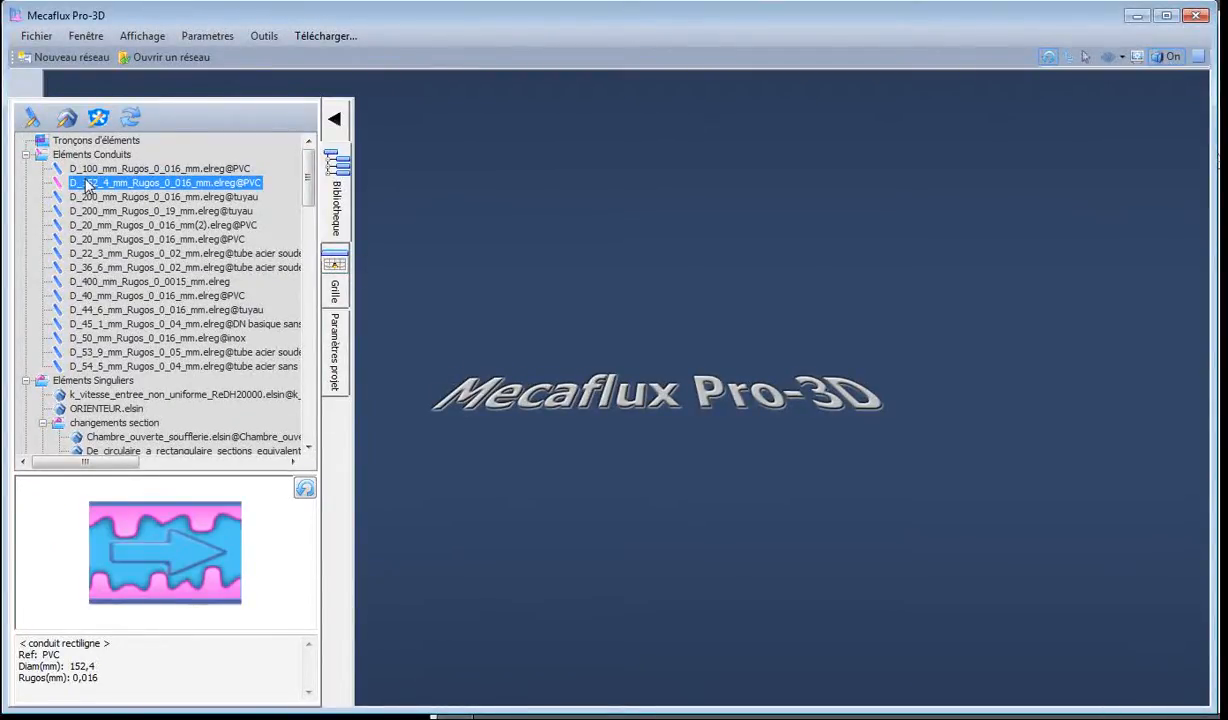
left_click_drag(88, 197, 567, 444)
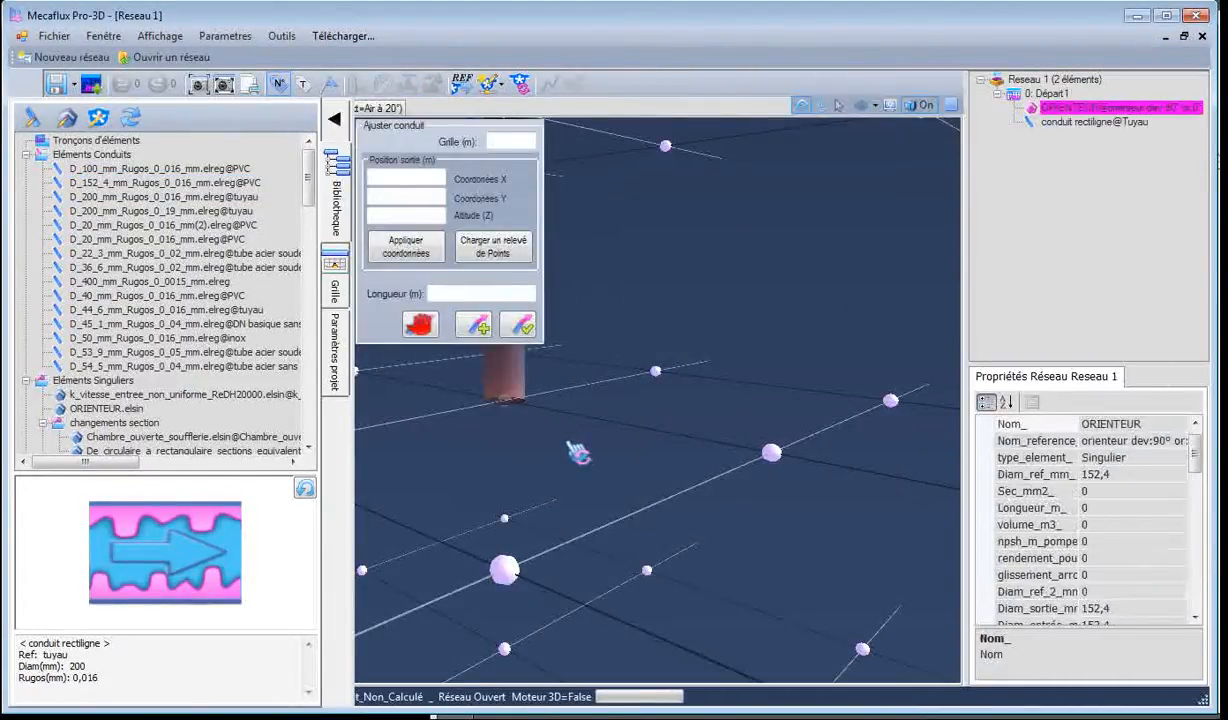
left_click(777, 456)
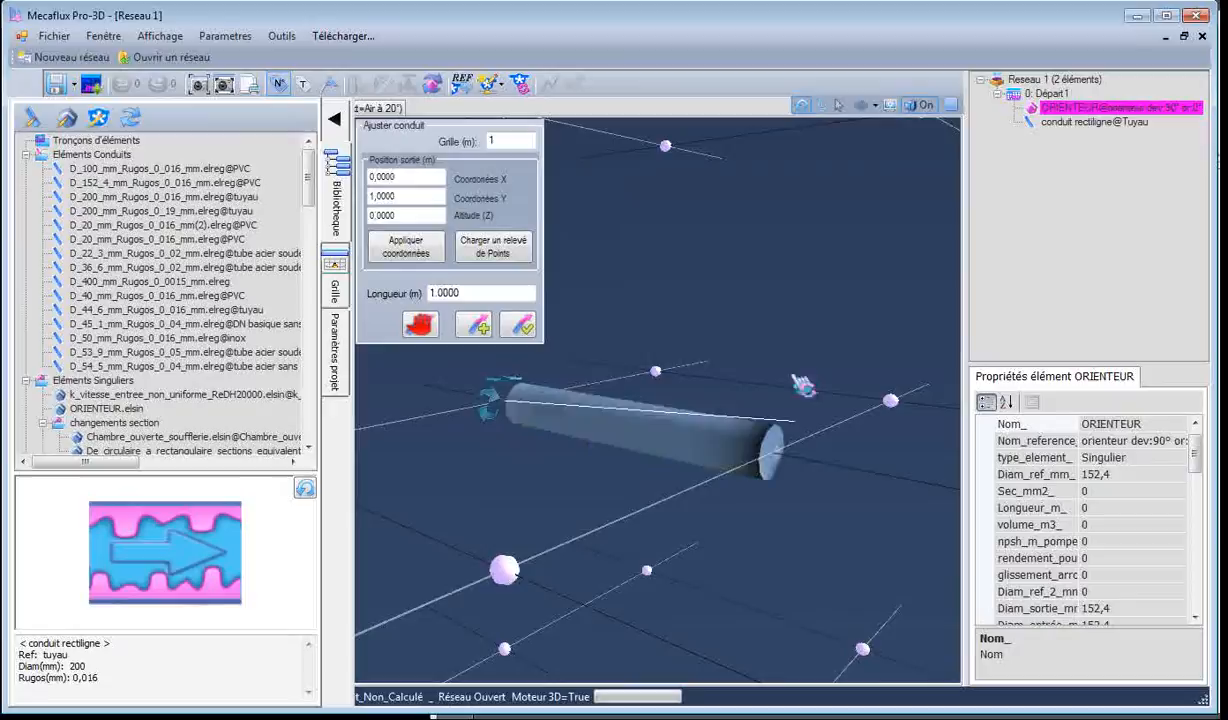
left_click(519, 324)
Check the air inlet run on the sketch and set the first straight conduit's length to 4 m.
key("alt+Tab")
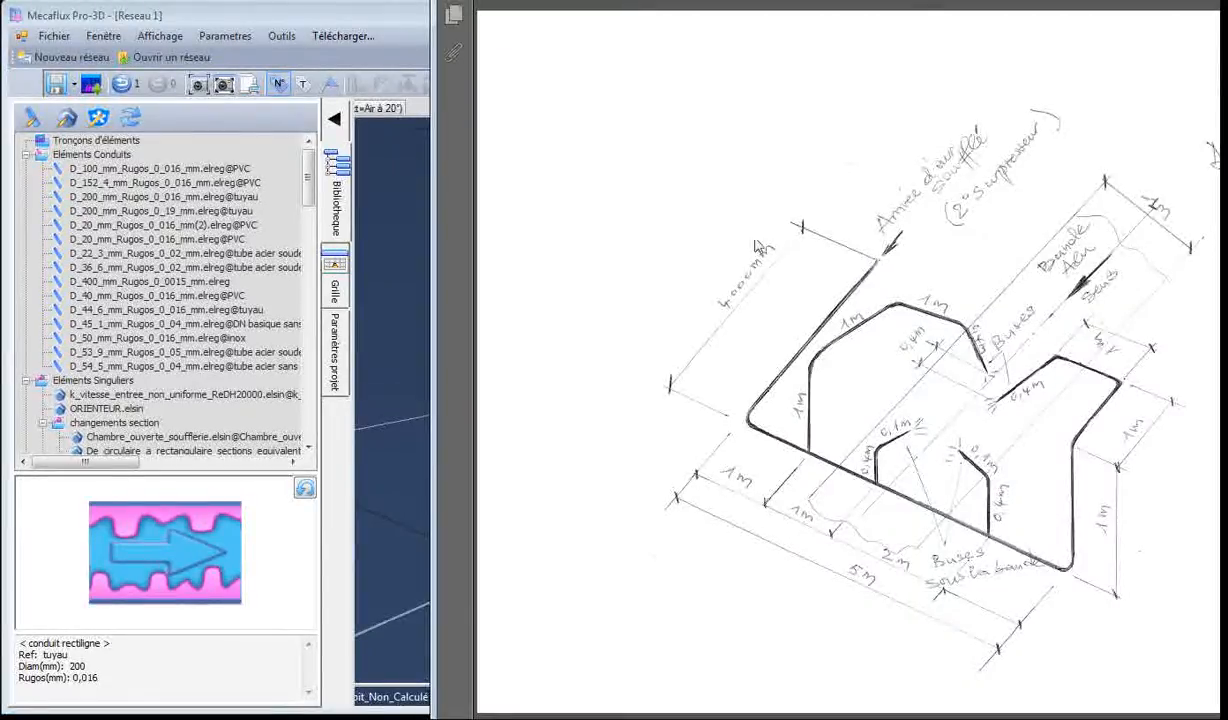
left_click(415, 297)
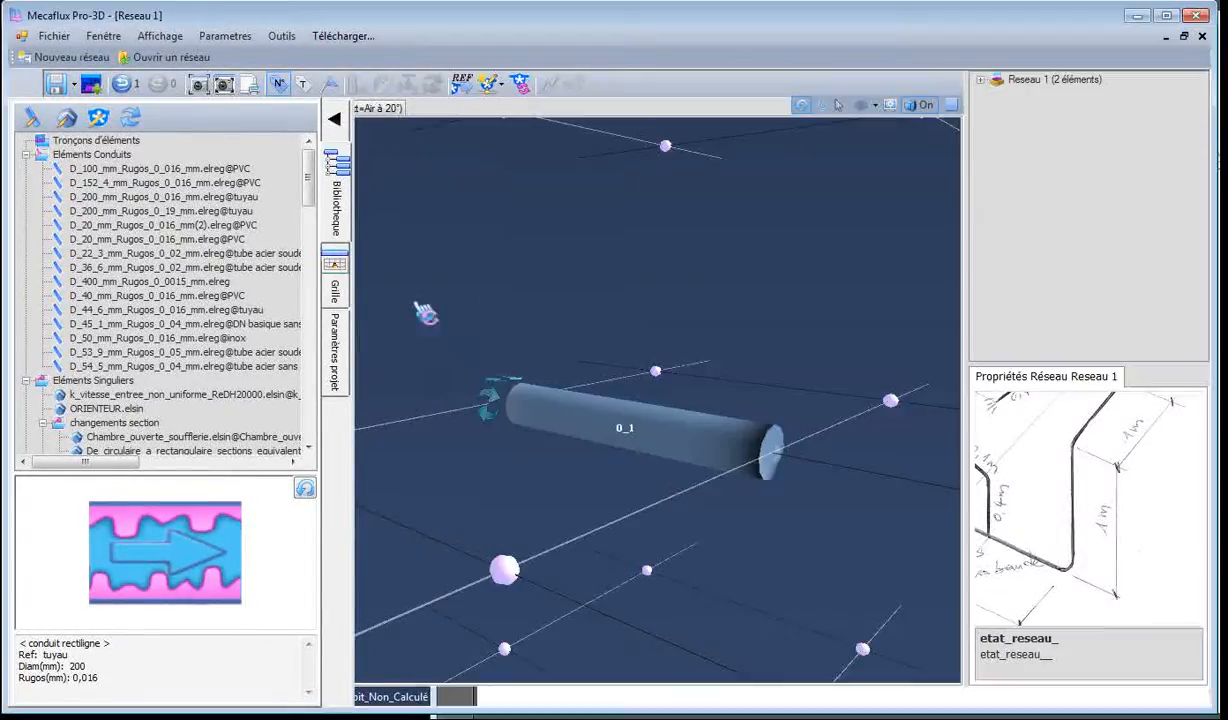
left_click(556, 402)
left_click(334, 118)
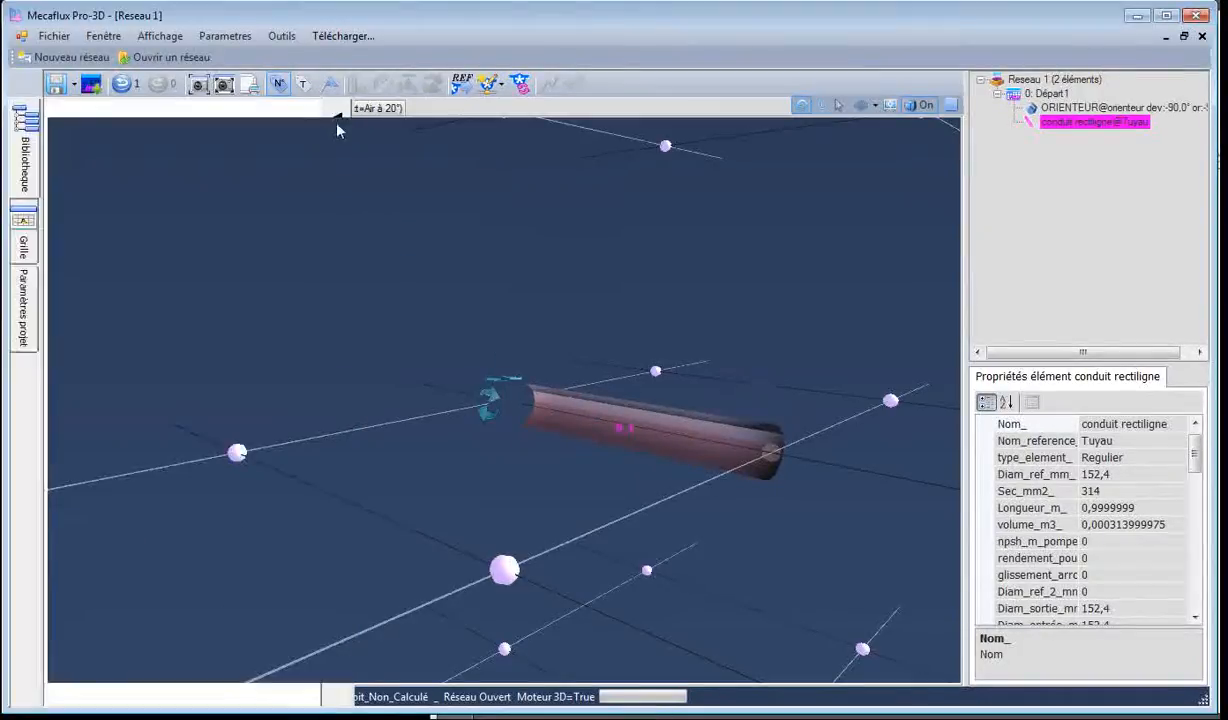
right_click(577, 419)
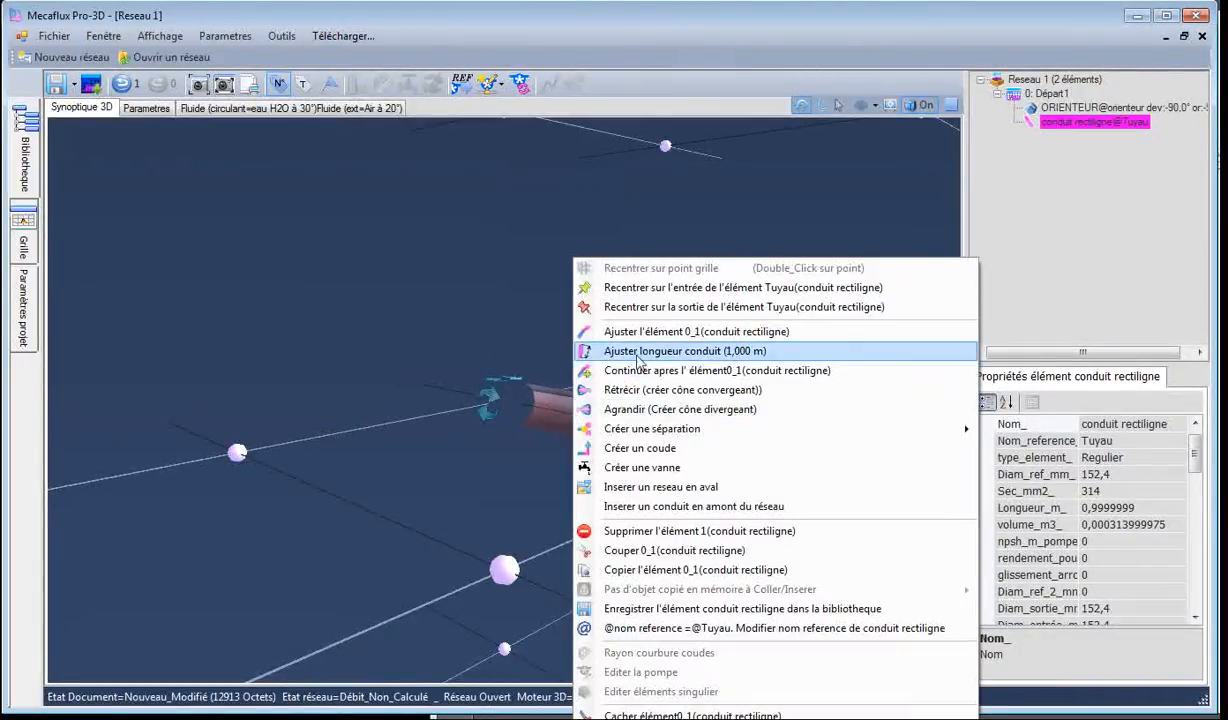
left_click(685, 351)
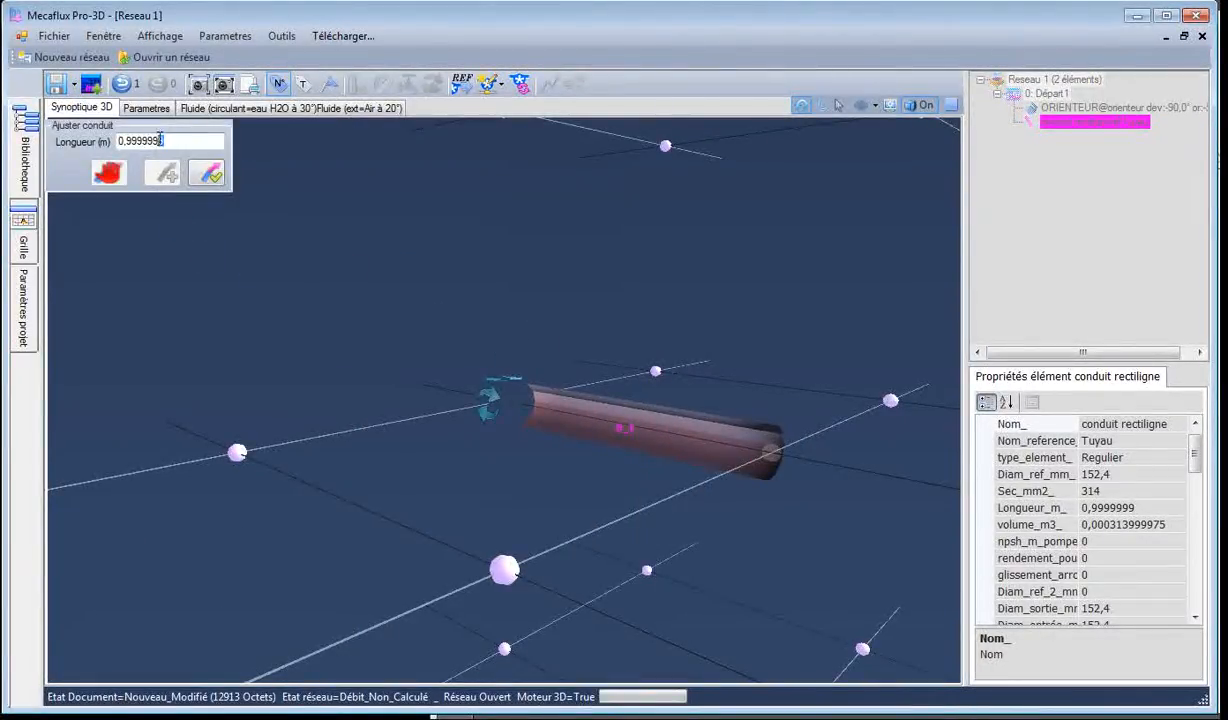
left_click_drag(160, 140, 70, 150)
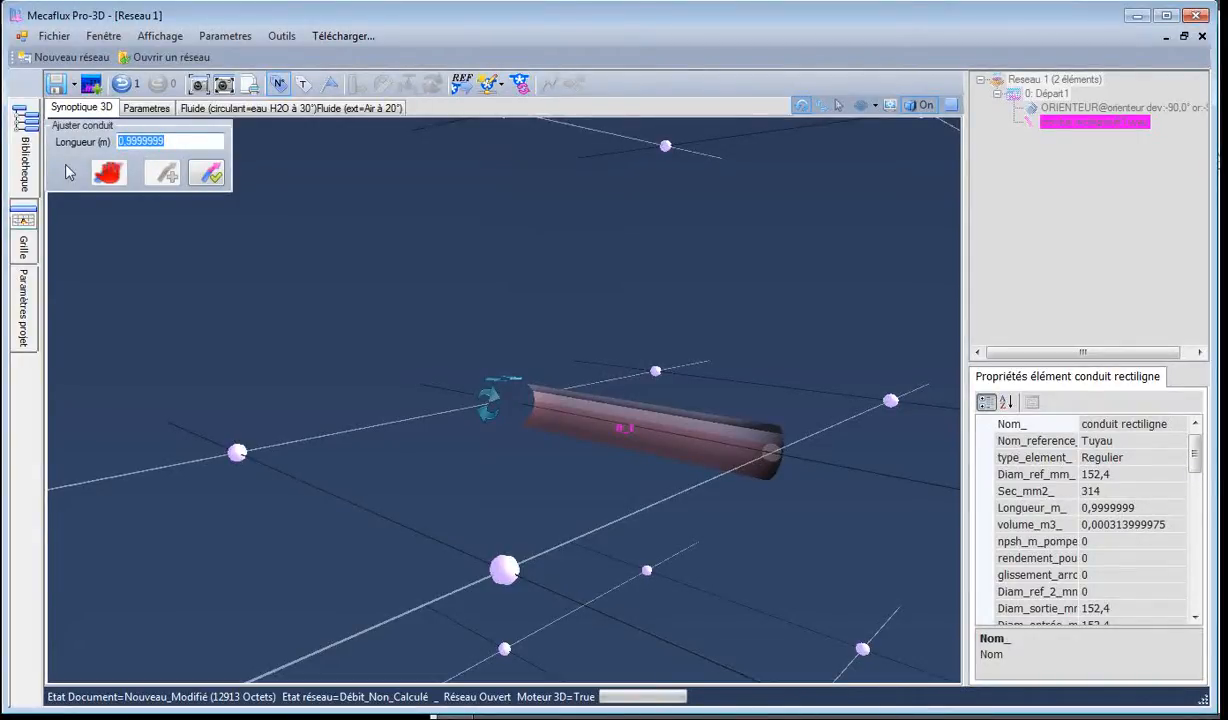
type("4")
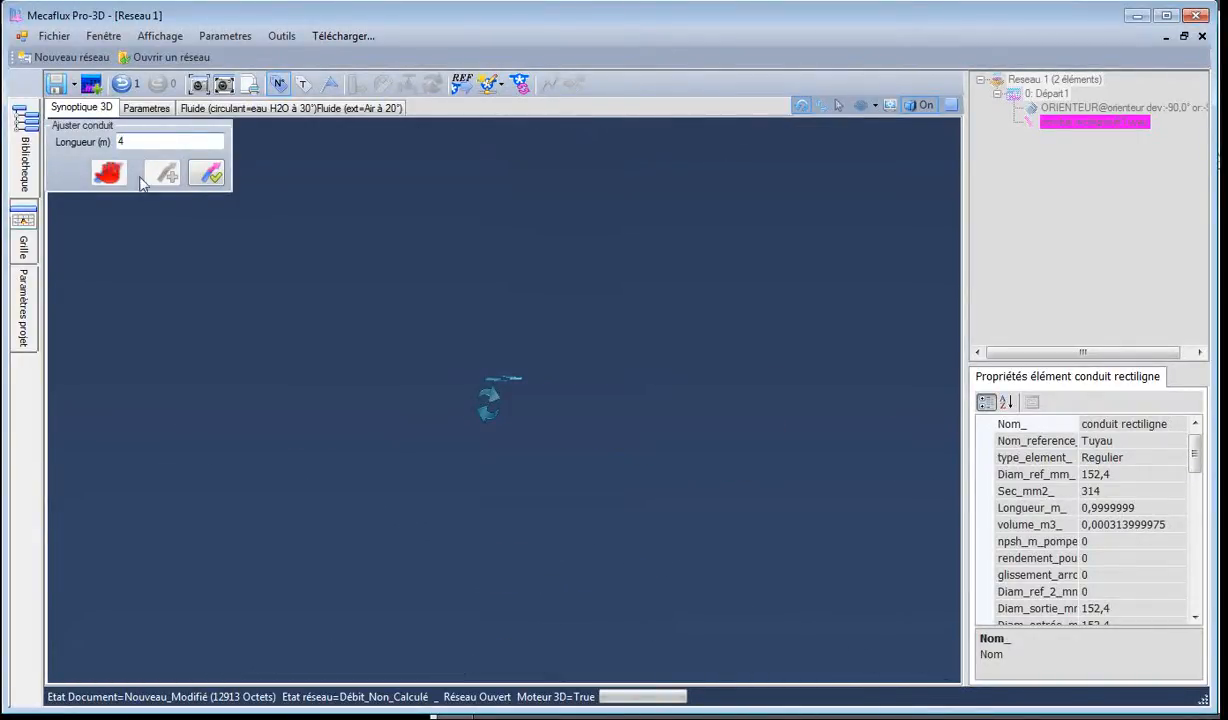
left_click(207, 175)
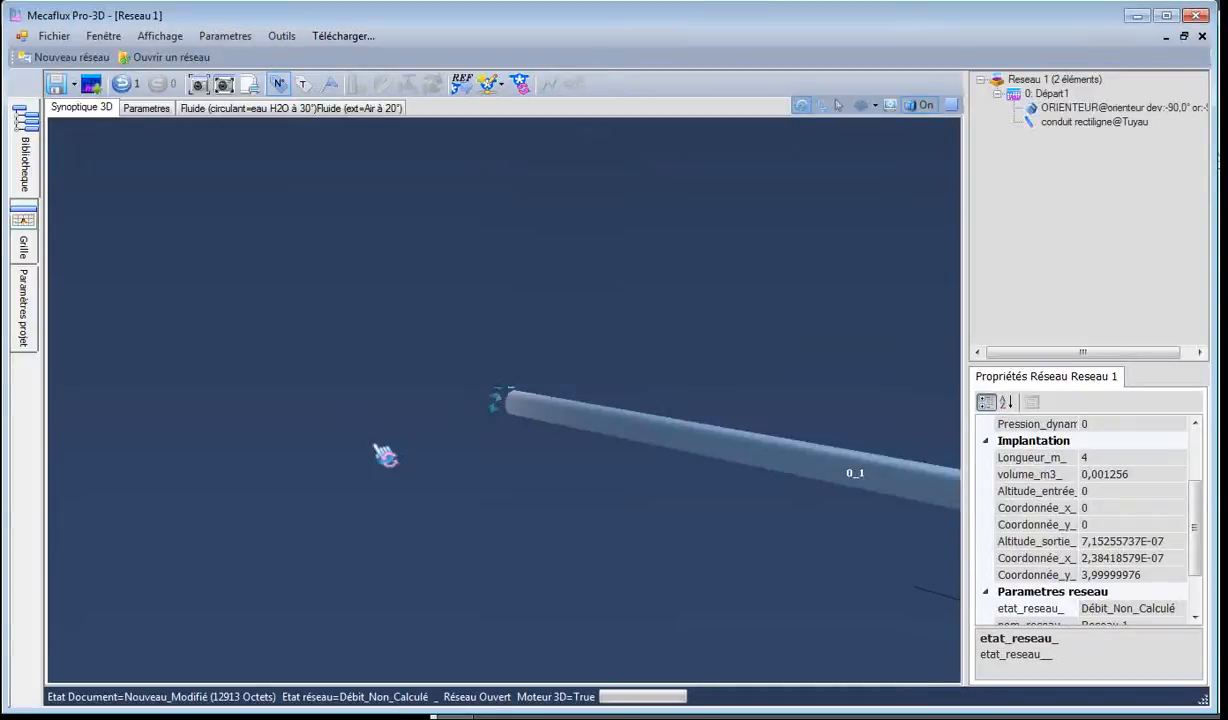
Continue the network after the 4 m conduit with a perpendicular 1 m conduit ending at X 1, Y 4, altitude 0.
left_click_drag(385, 455, 717, 399)
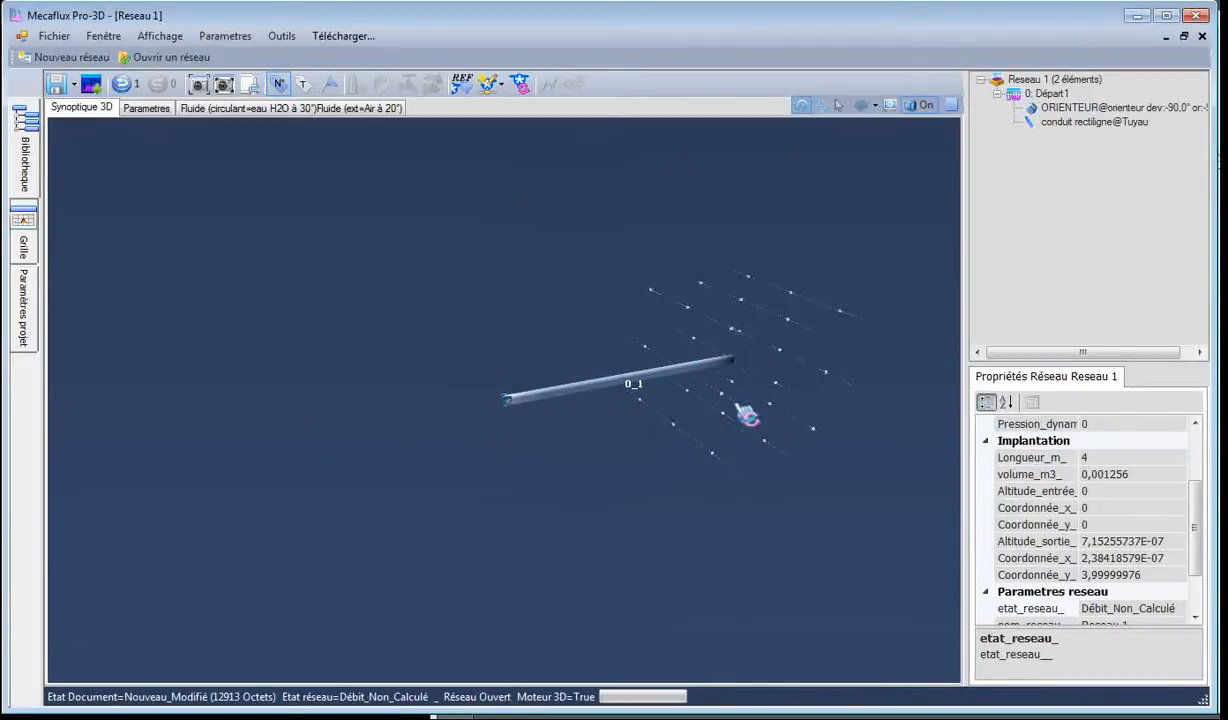
left_click(727, 368)
key("alt+Tab")
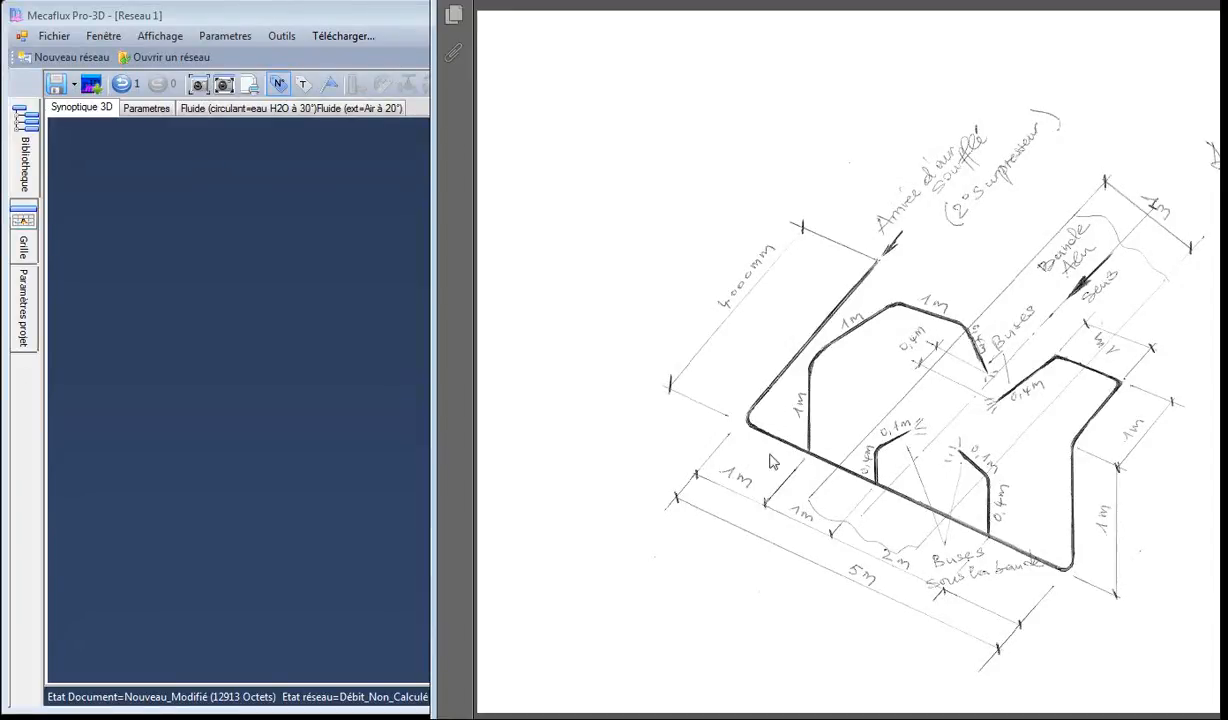
left_click(253, 394)
left_click(725, 364)
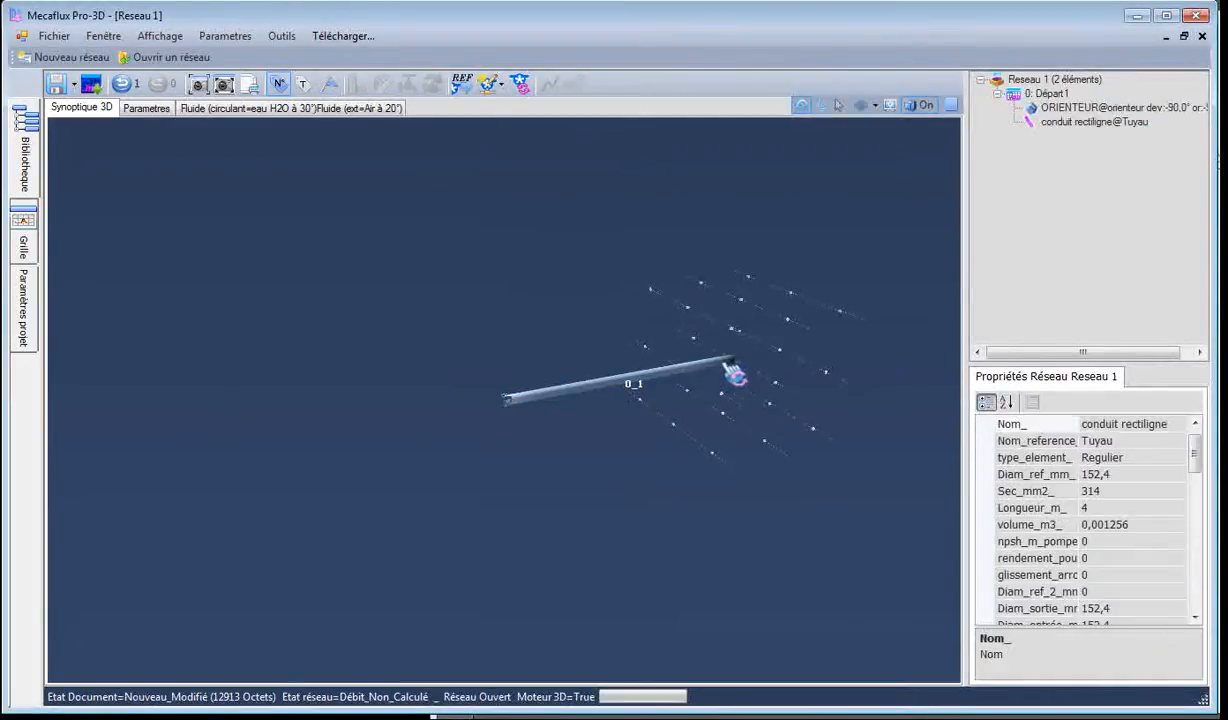
right_click(730, 368)
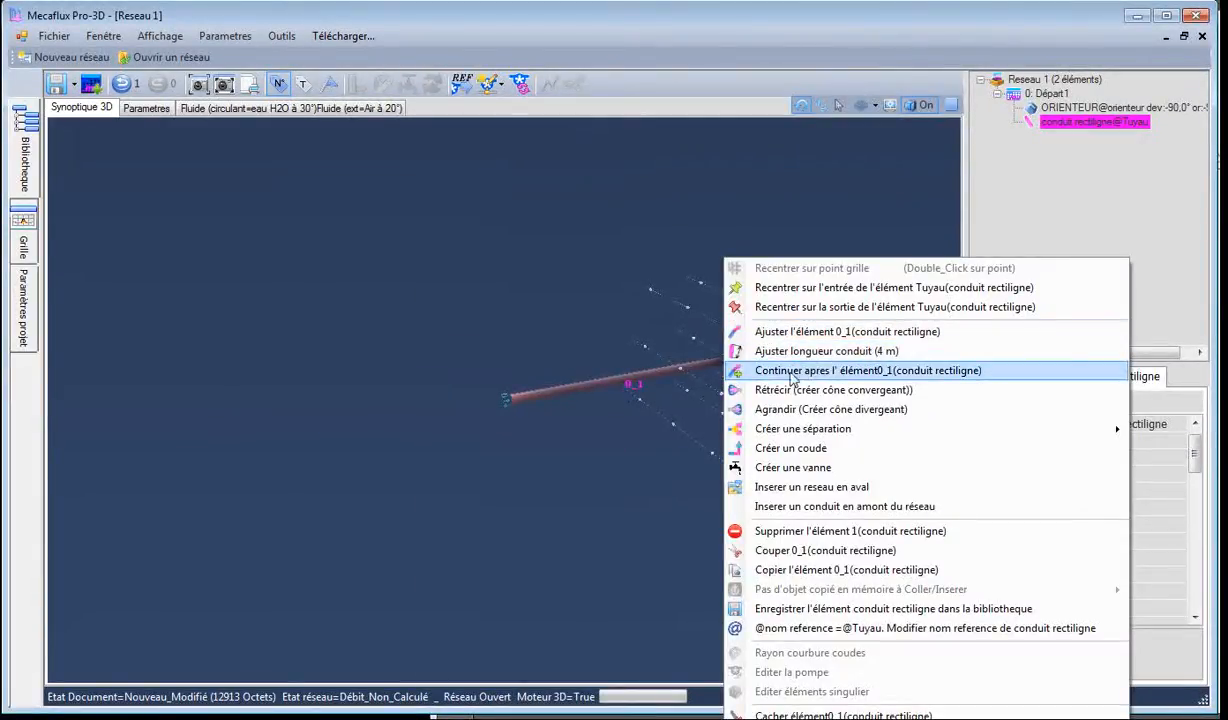
left_click(762, 367)
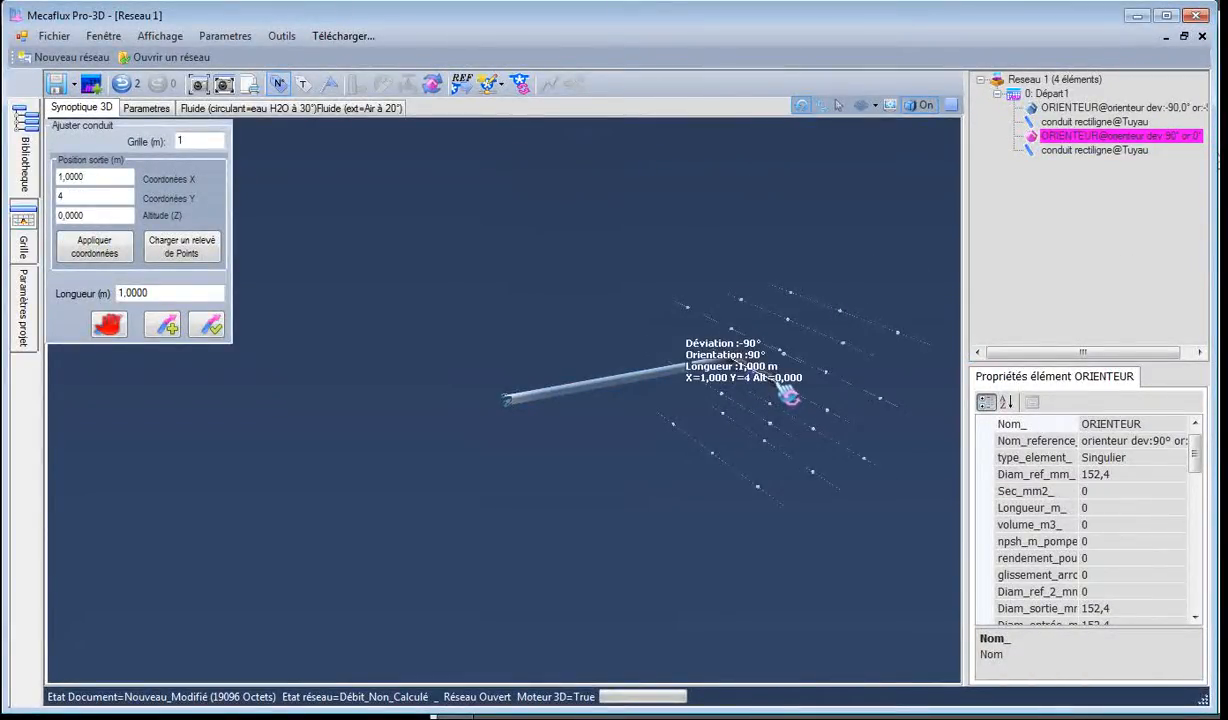
scroll(785, 394, "up", 5)
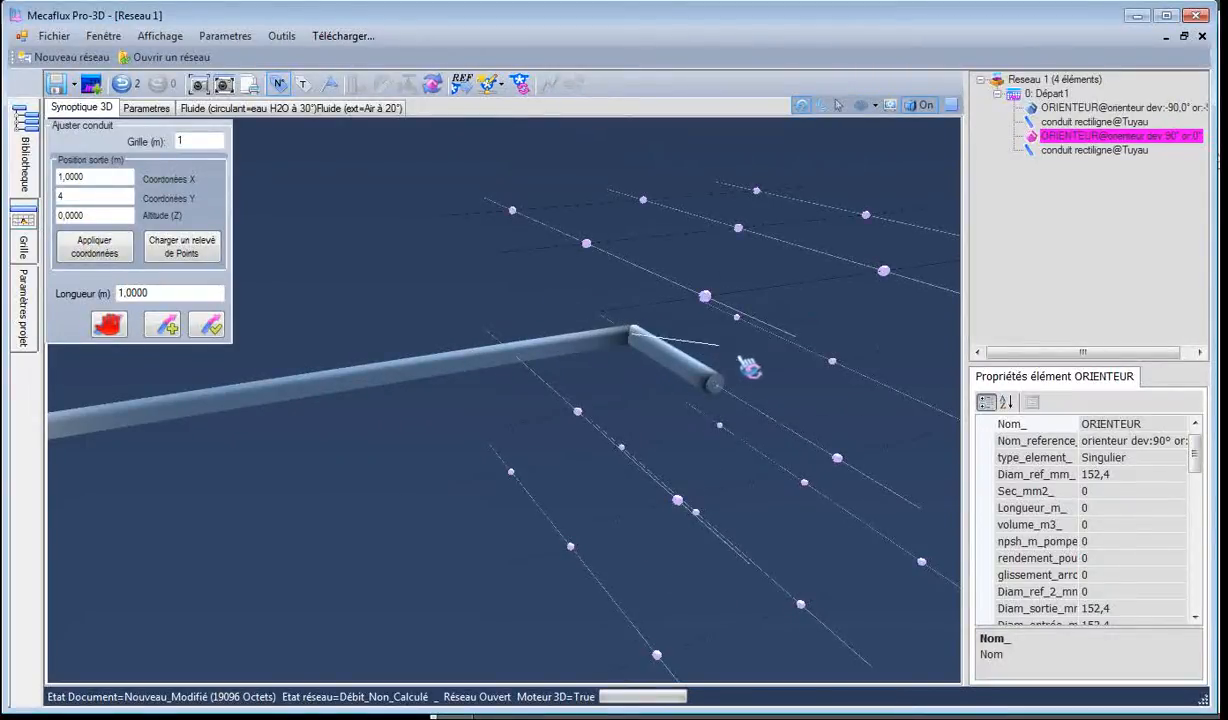
left_click(208, 322)
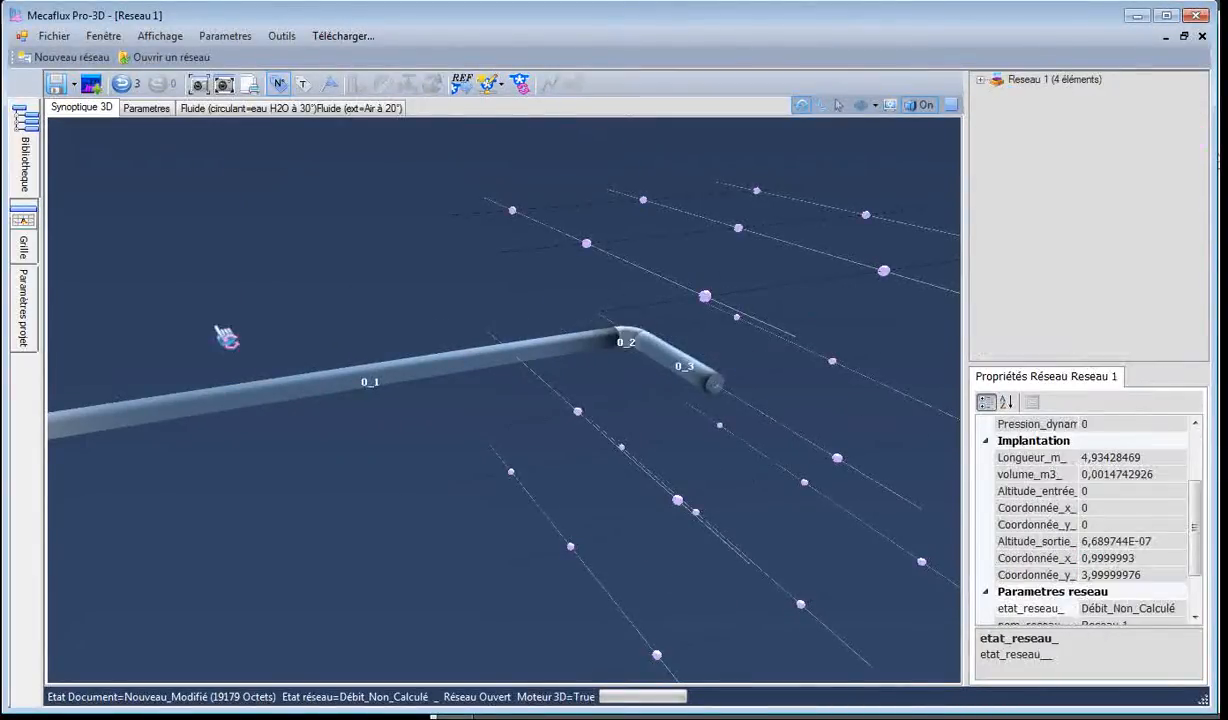
mouse_move(676, 444)
left_mouse_down()
mouse_move(570, 452)
mouse_move(619, 510)
mouse_move(672, 471)
left_mouse_up()
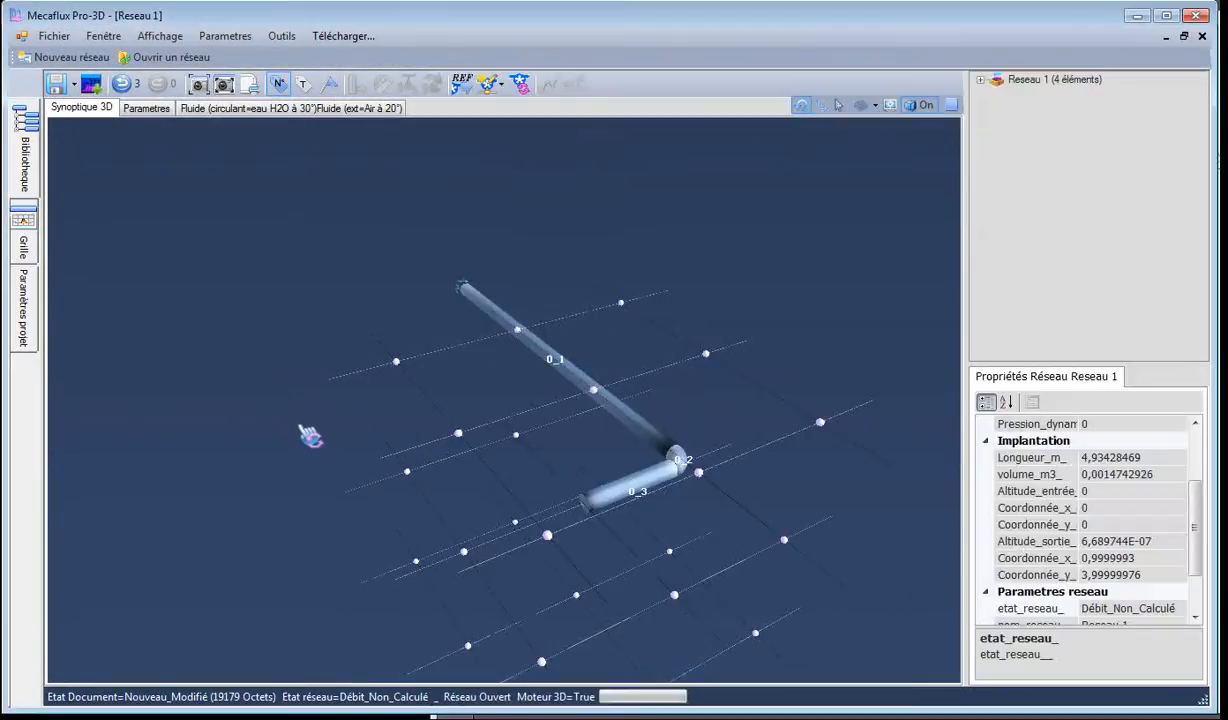
Create a 90° separation at the end of the 1 m conduit that follows the rounded elbow.
left_click(603, 498)
right_click(612, 512)
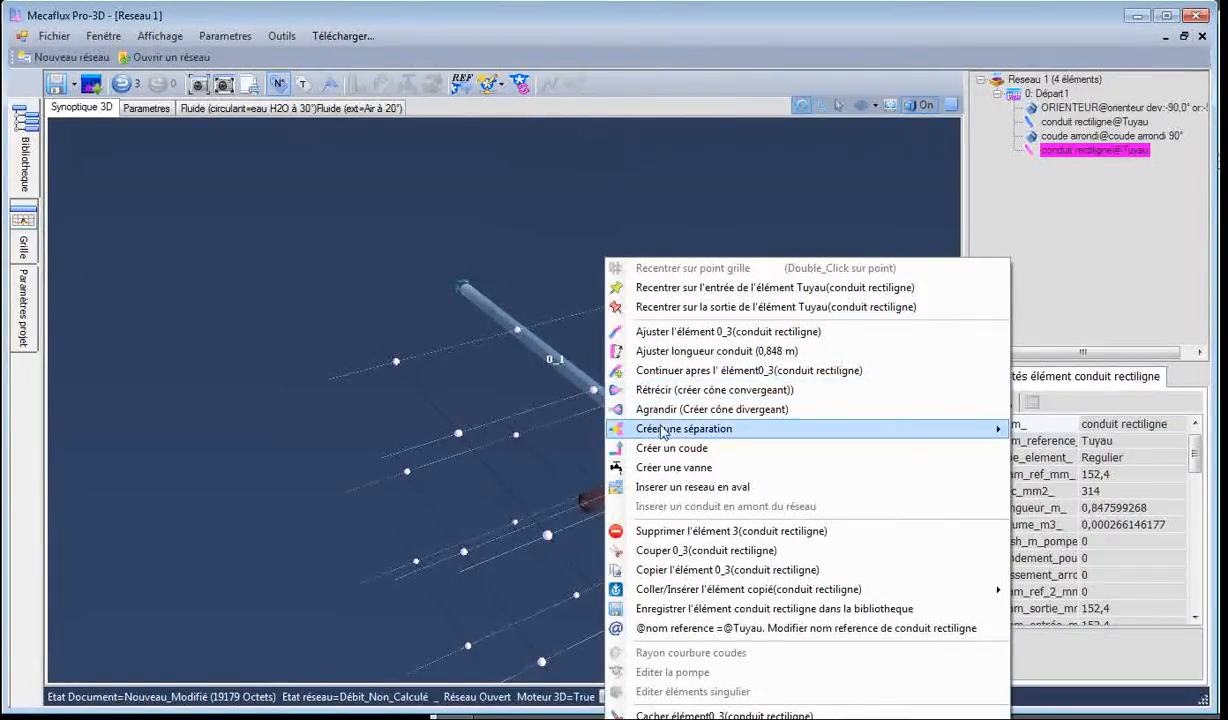
mouse_move(667, 433)
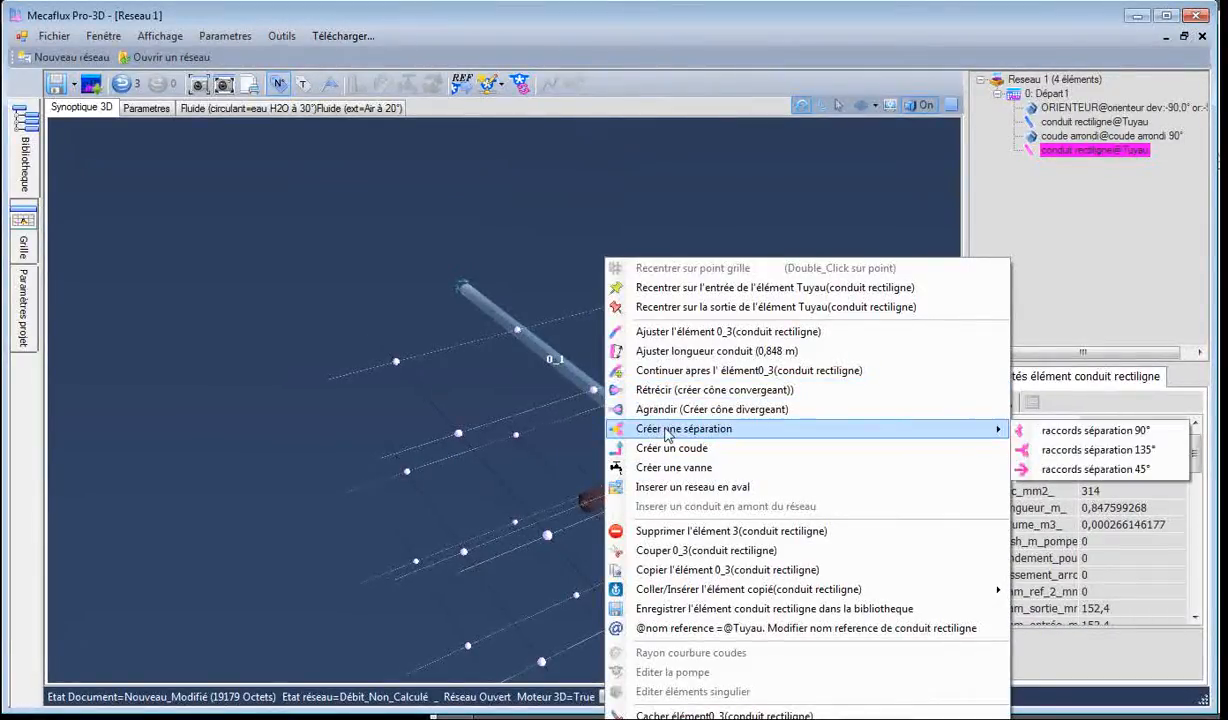
left_click(1076, 432)
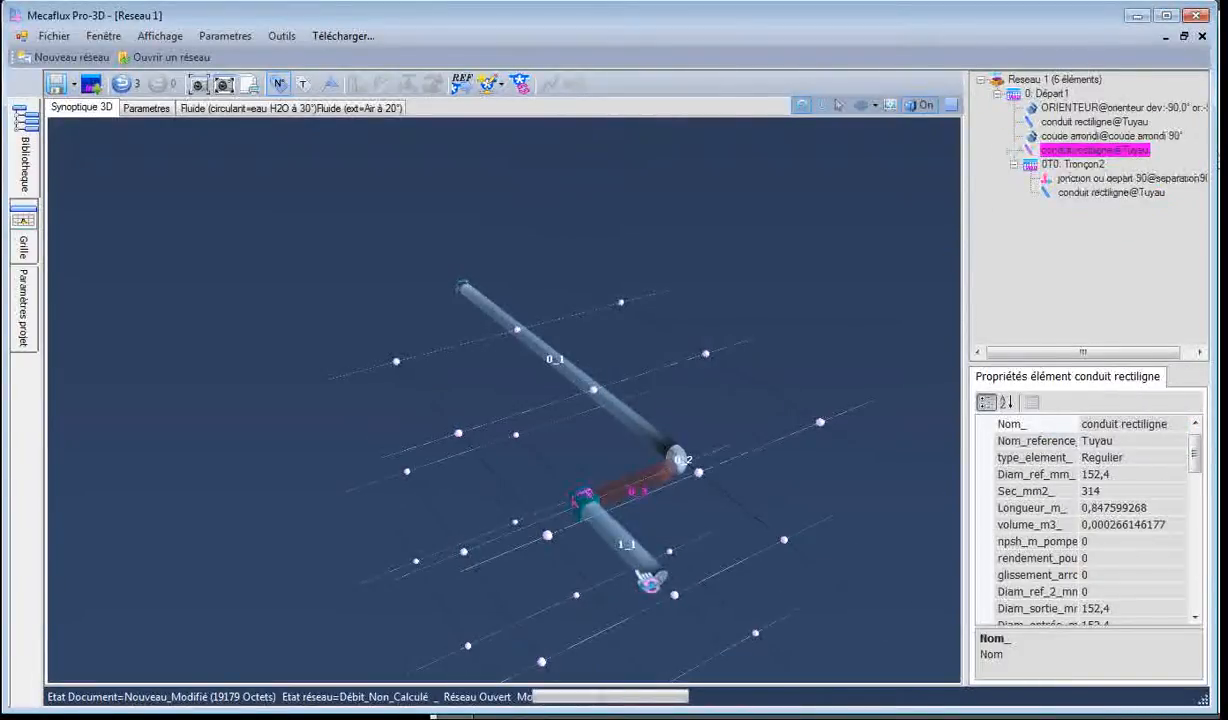
Check the first branch on the sketch and adjust one separation conduit to rise vertically 1 m, ending at X 1, Y 4, altitude 1.
mouse_move(575, 589)
left_mouse_down()
mouse_move(644, 581)
mouse_move(600, 598)
mouse_move(576, 590)
mouse_move(580, 579)
left_mouse_up()
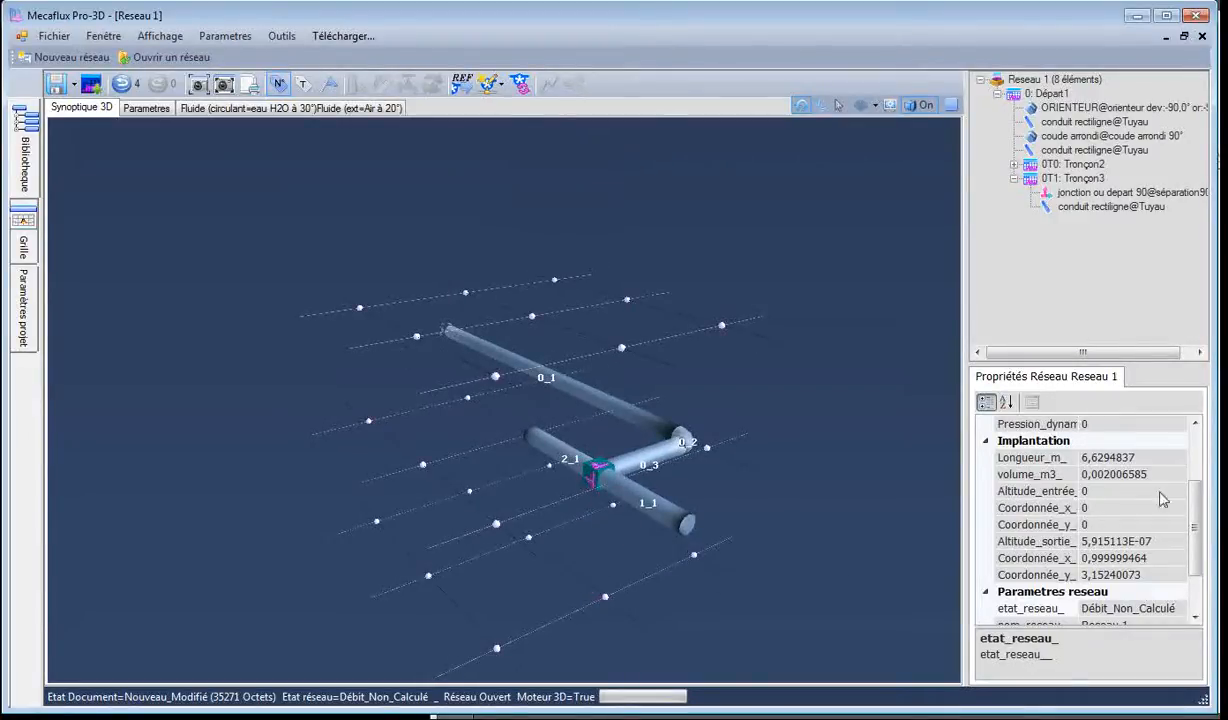
key("alt+Tab")
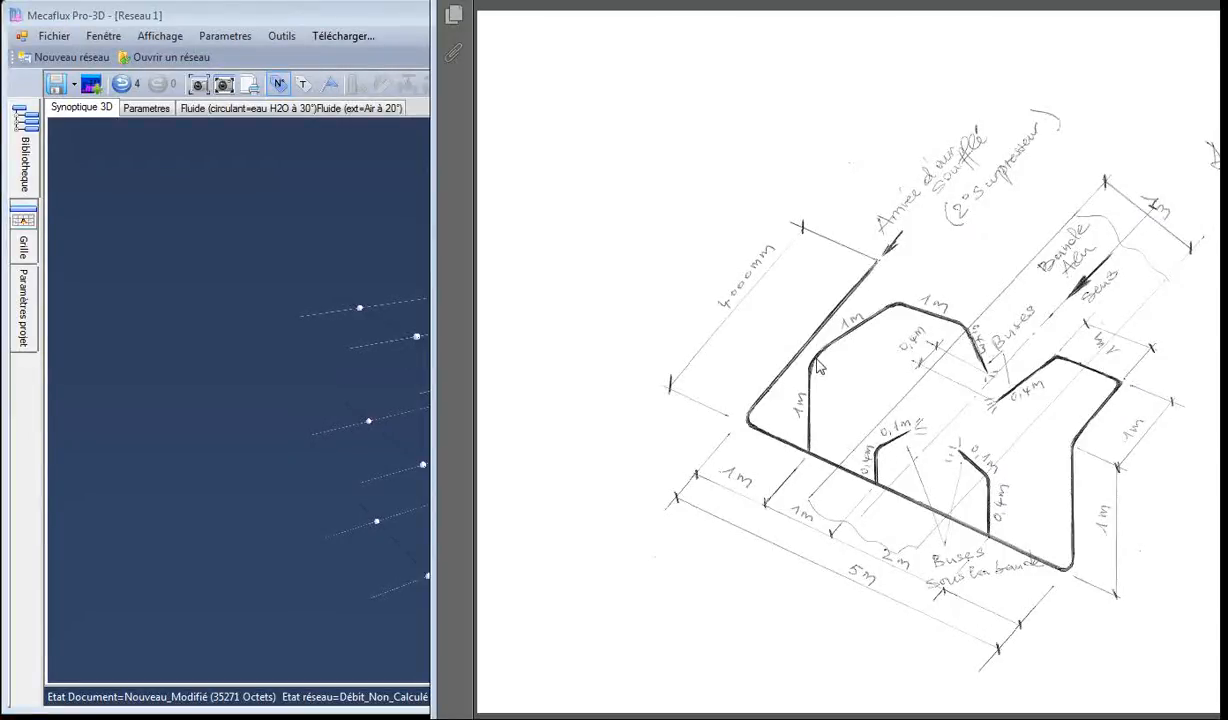
key("alt+Tab")
left_click(532, 437)
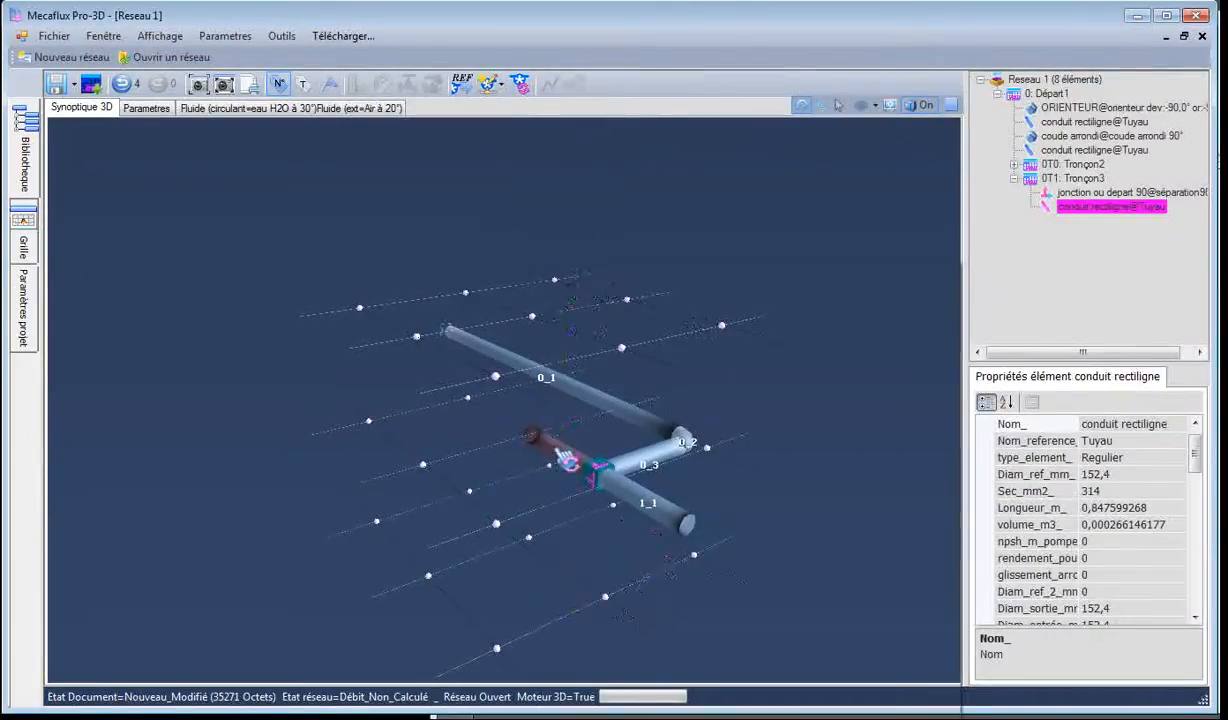
right_click(535, 437)
left_click(597, 331)
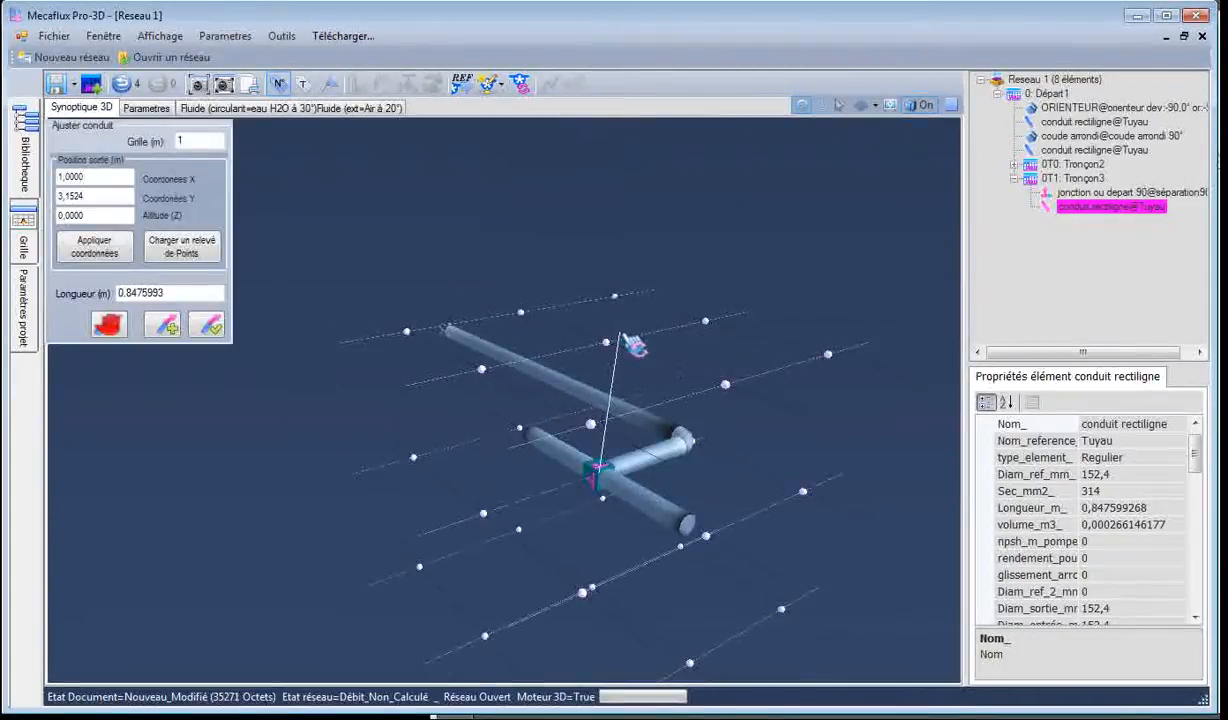
left_click_drag(677, 345, 697, 330)
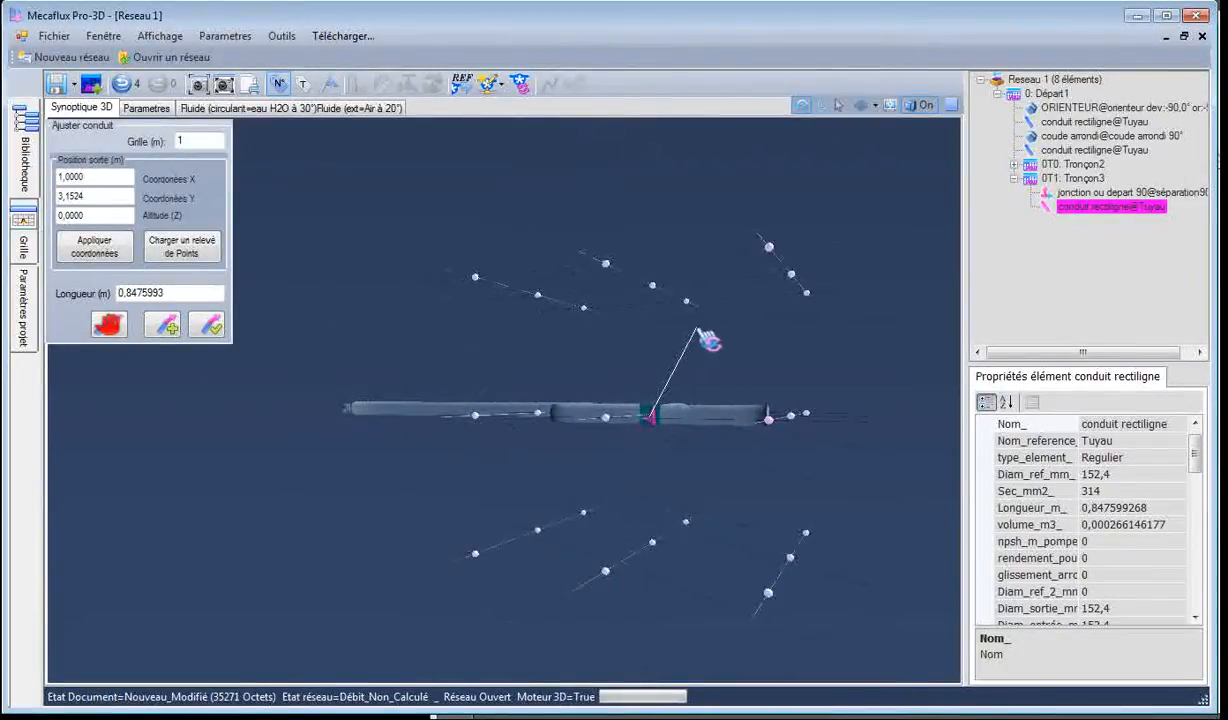
left_click(657, 291)
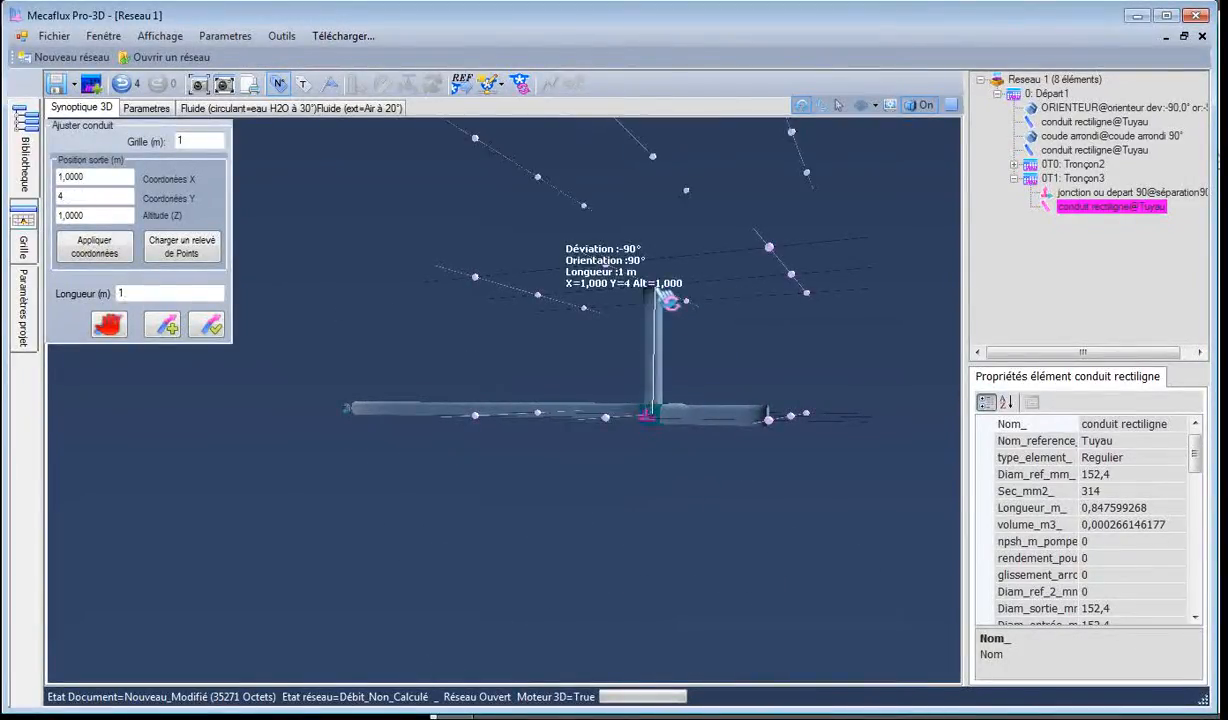
left_click(210, 324)
Adjust the first separation's other conduit to continue the main line straight for 1 m, ending at X 2, Y 4, altitude 0.
left_click_drag(432, 563, 662, 383)
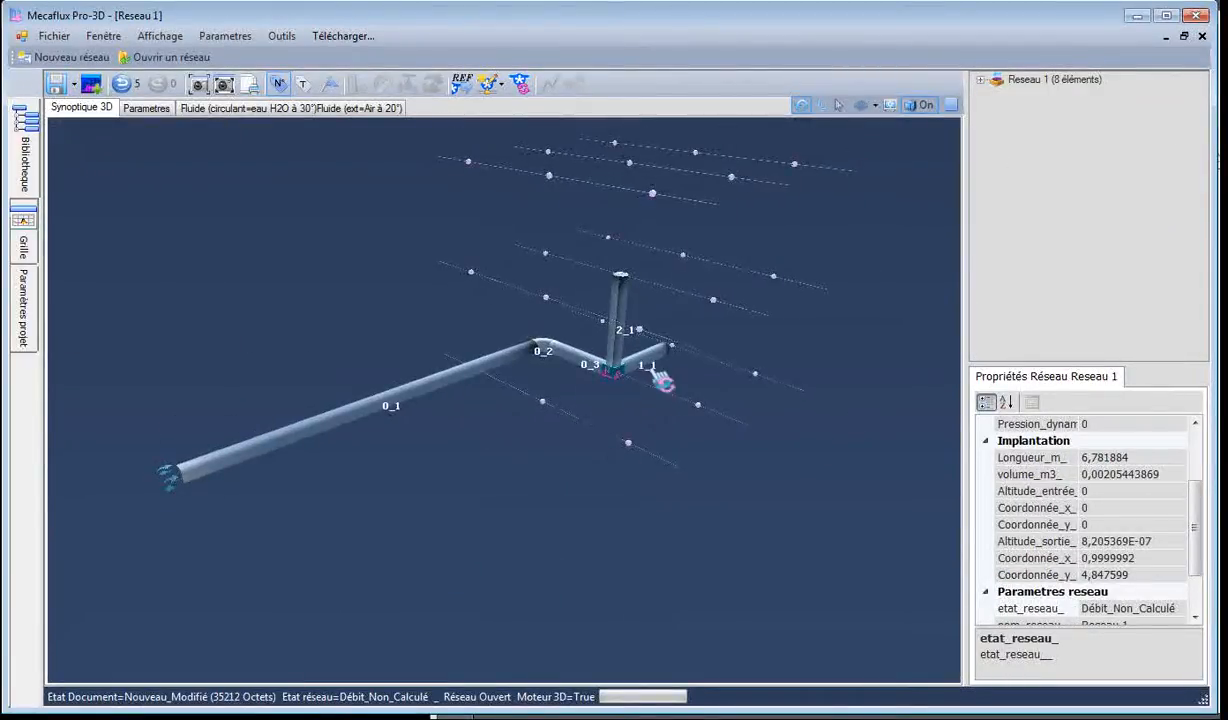
left_click(660, 358)
right_click(654, 356)
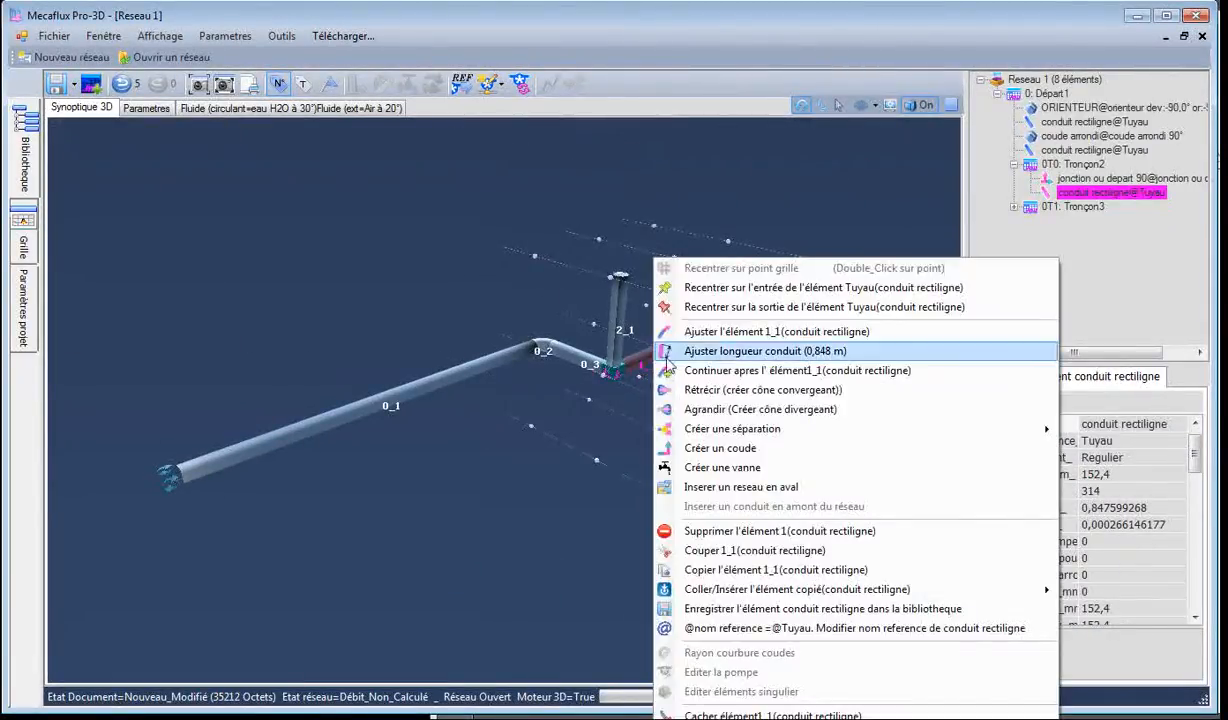
left_click(726, 334)
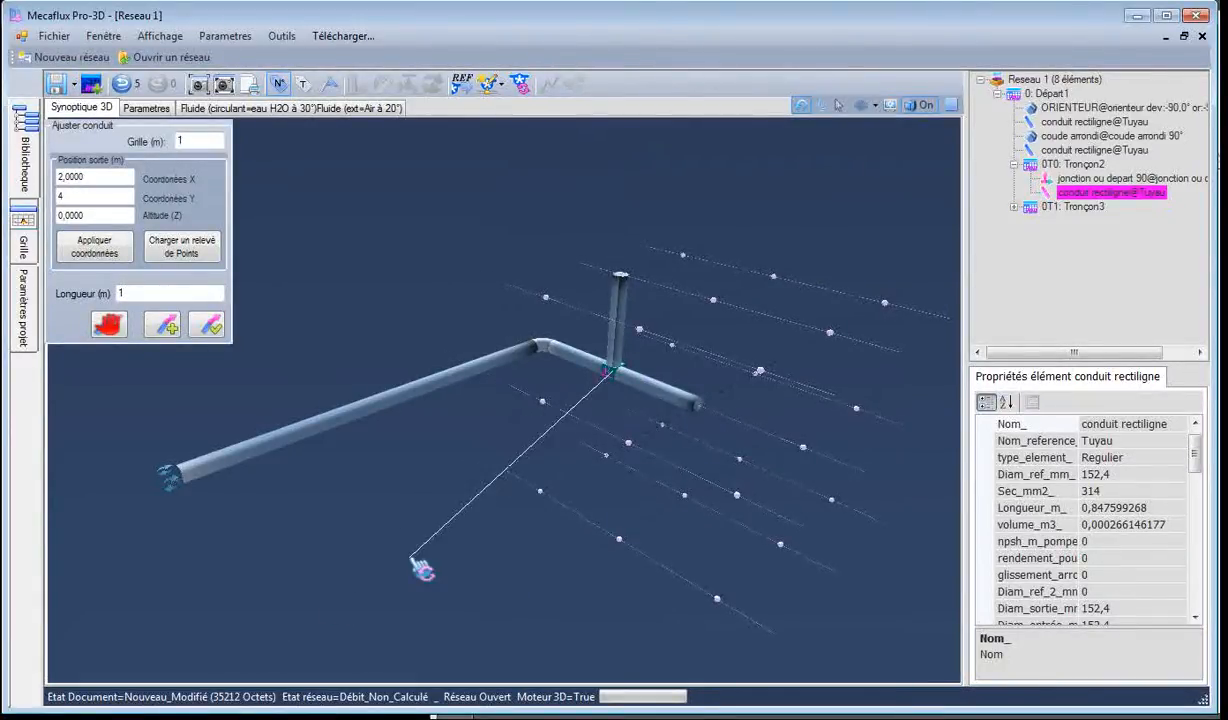
left_click(541, 489)
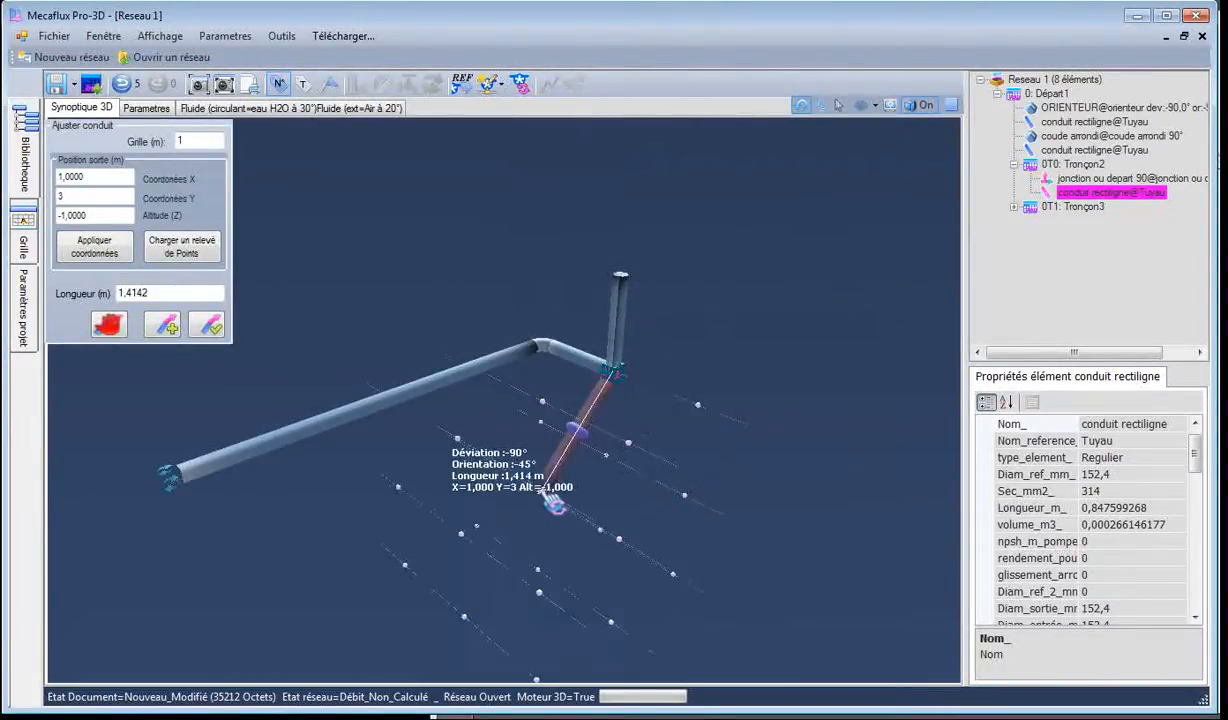
left_click(607, 458)
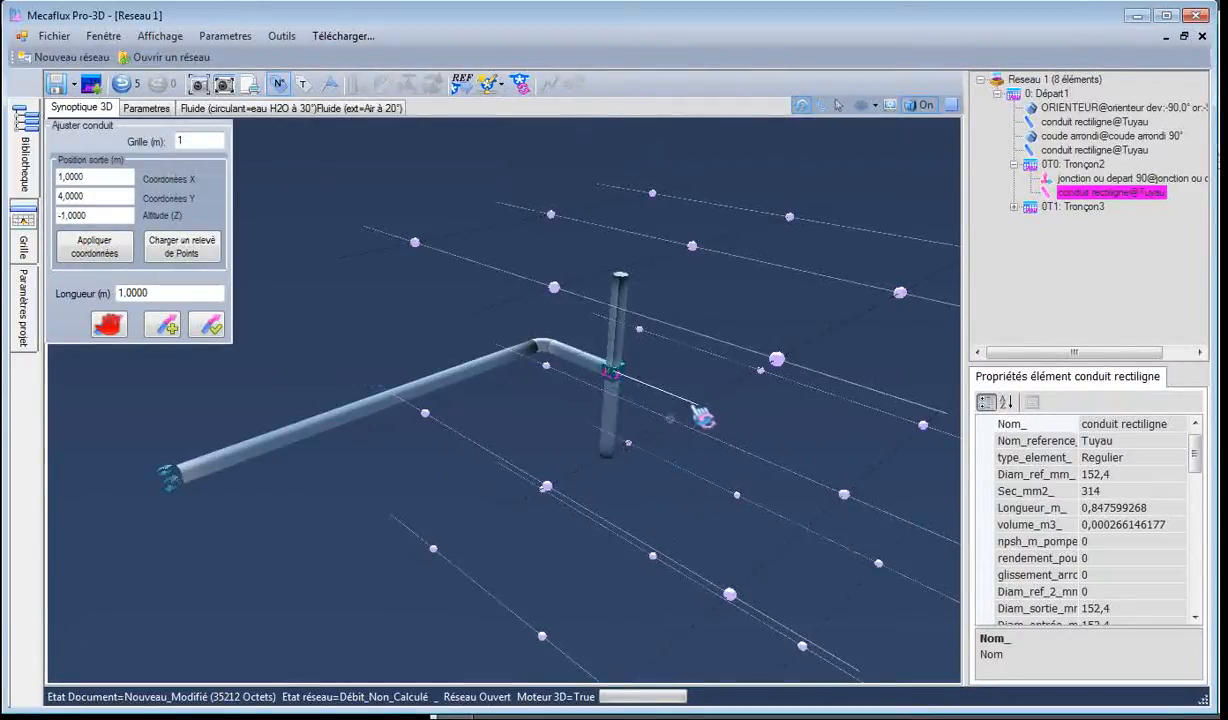
left_click(700, 408)
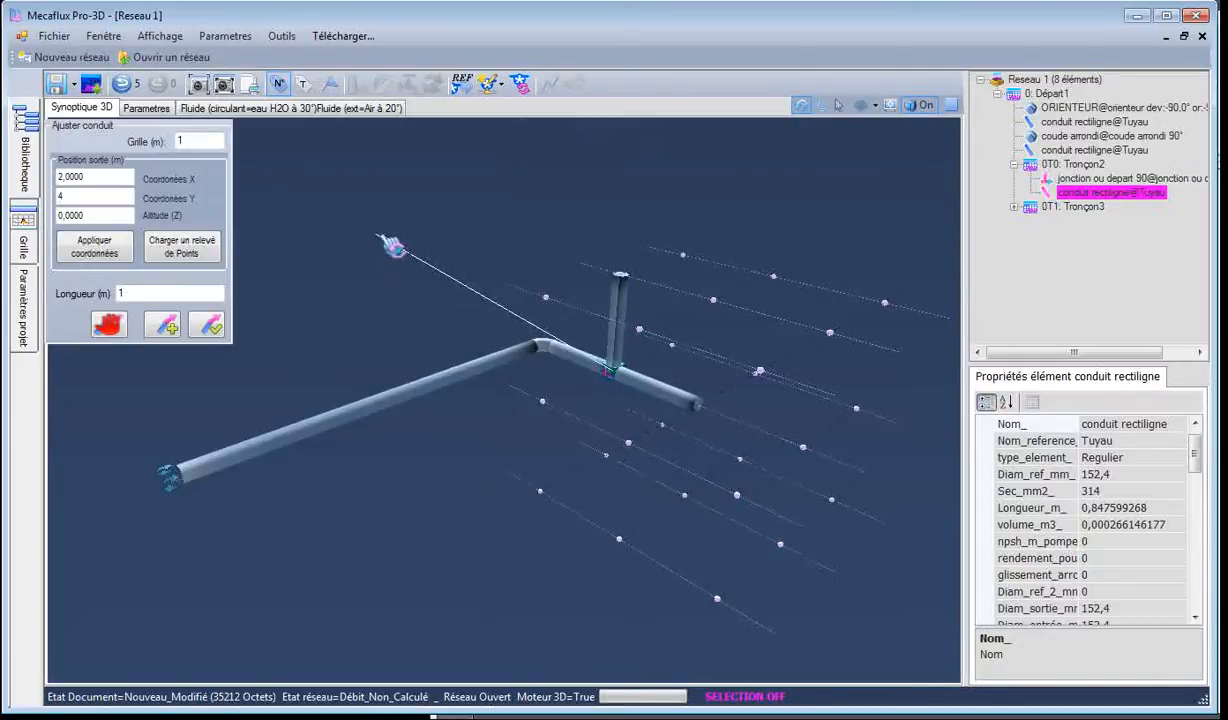
left_click(207, 325)
Check the next branch on the sketch and create a 90° separation at the main line's end at X 2, Y 4.
left_click_drag(495, 527, 612, 438)
key("alt+Tab")
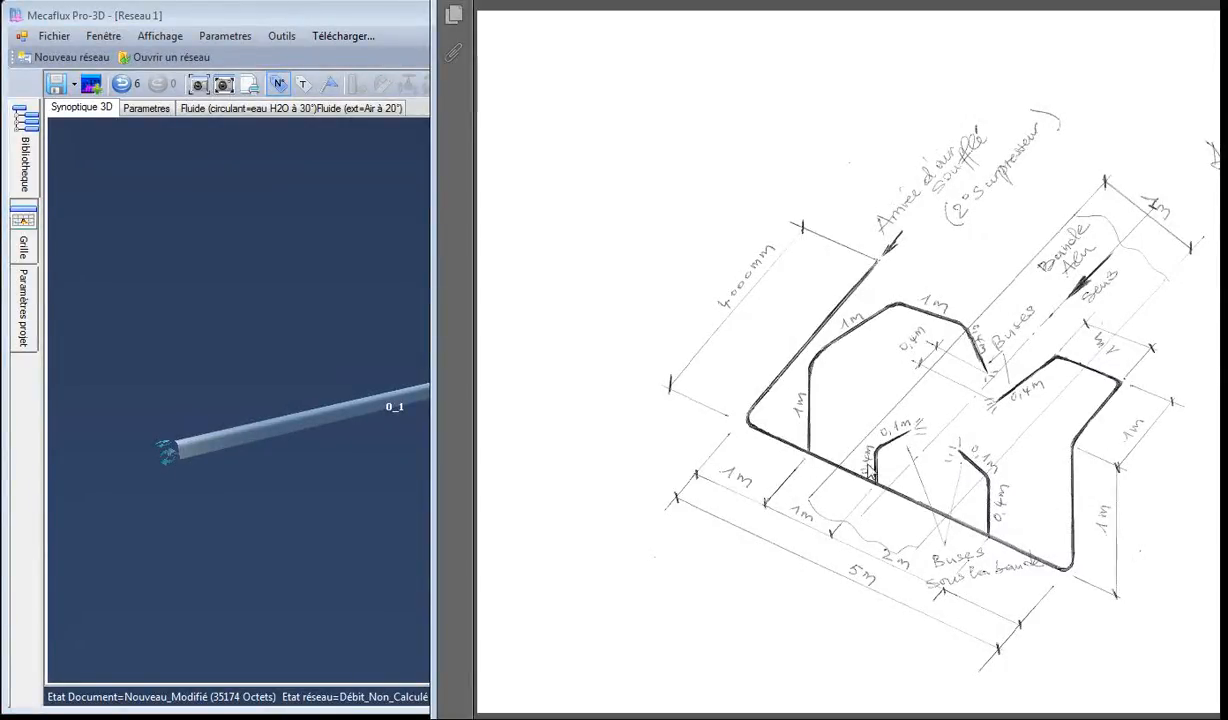
left_click(369, 509)
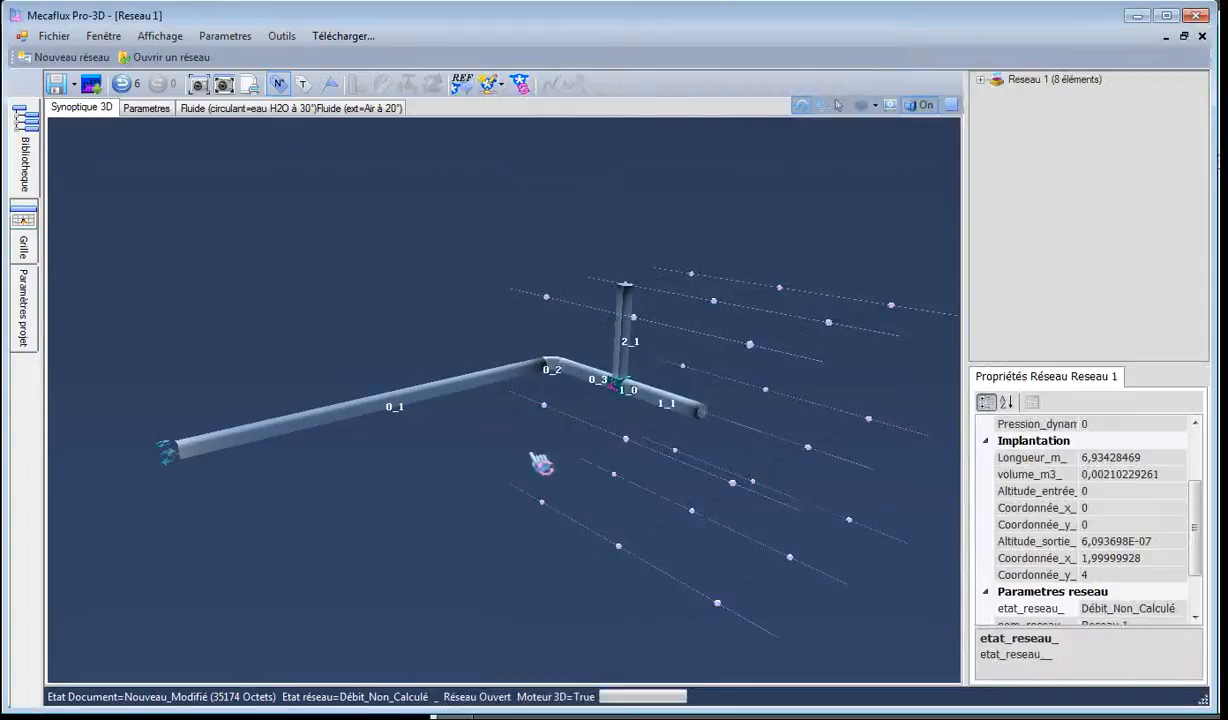
right_click(689, 412)
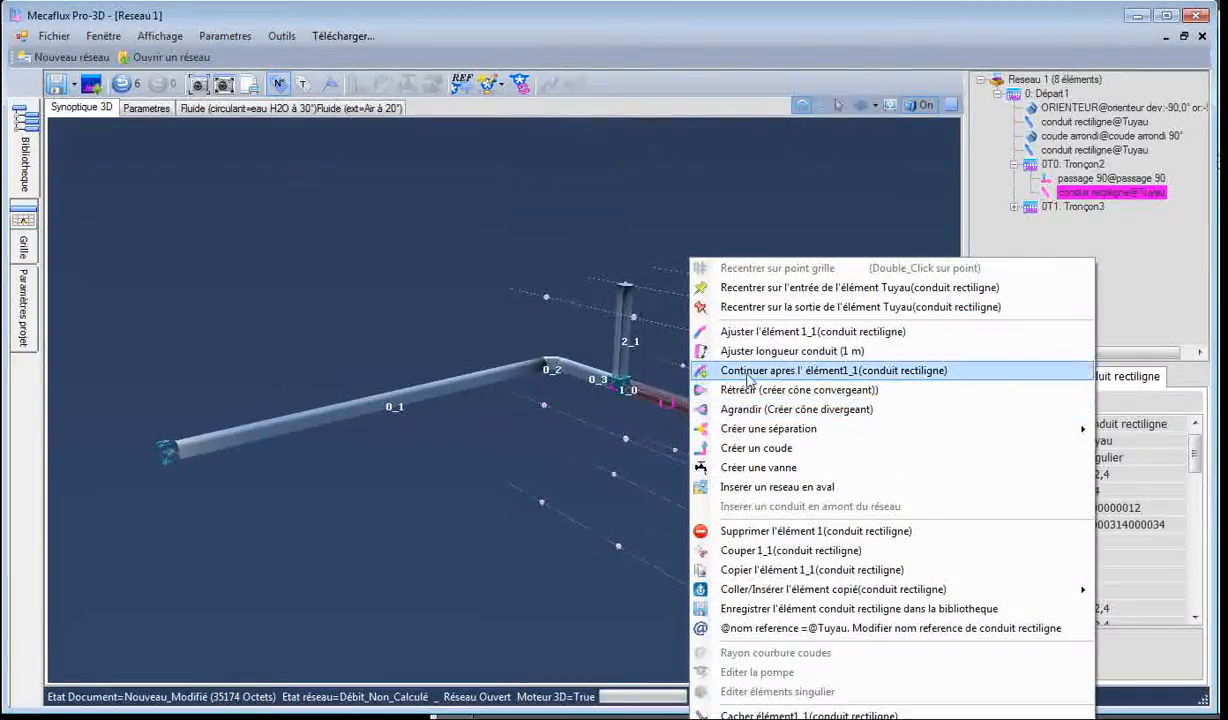
mouse_move(745, 428)
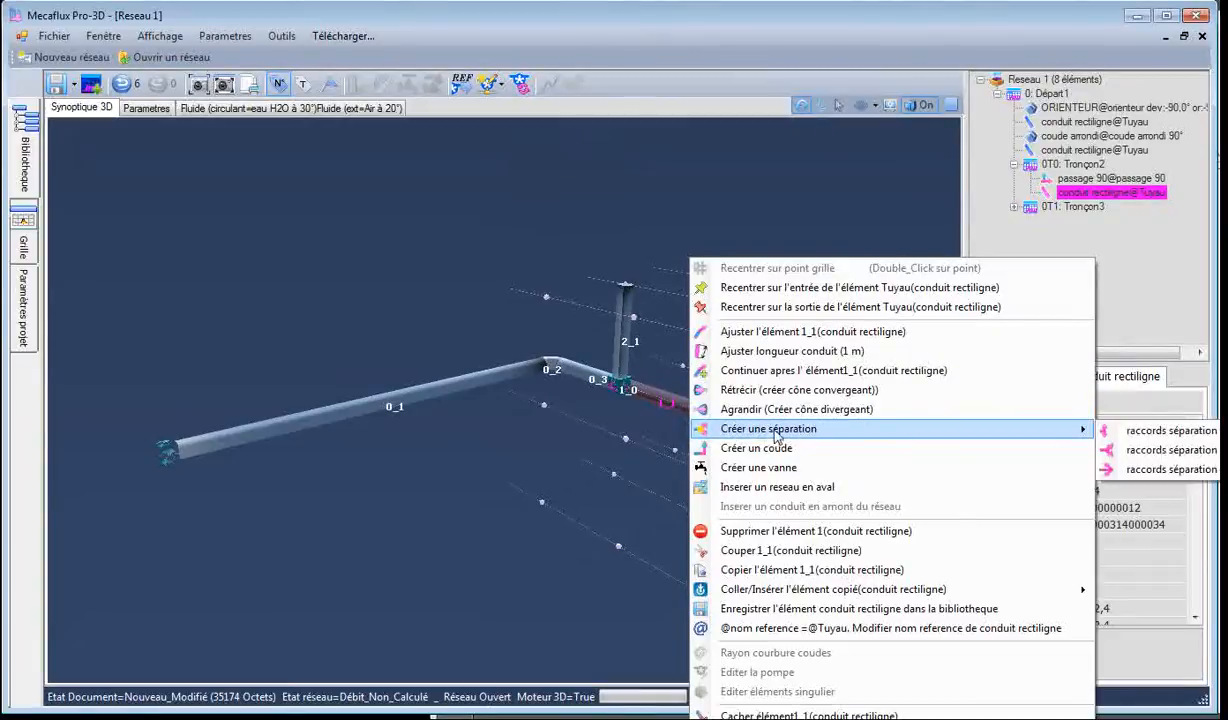
left_click(1110, 450)
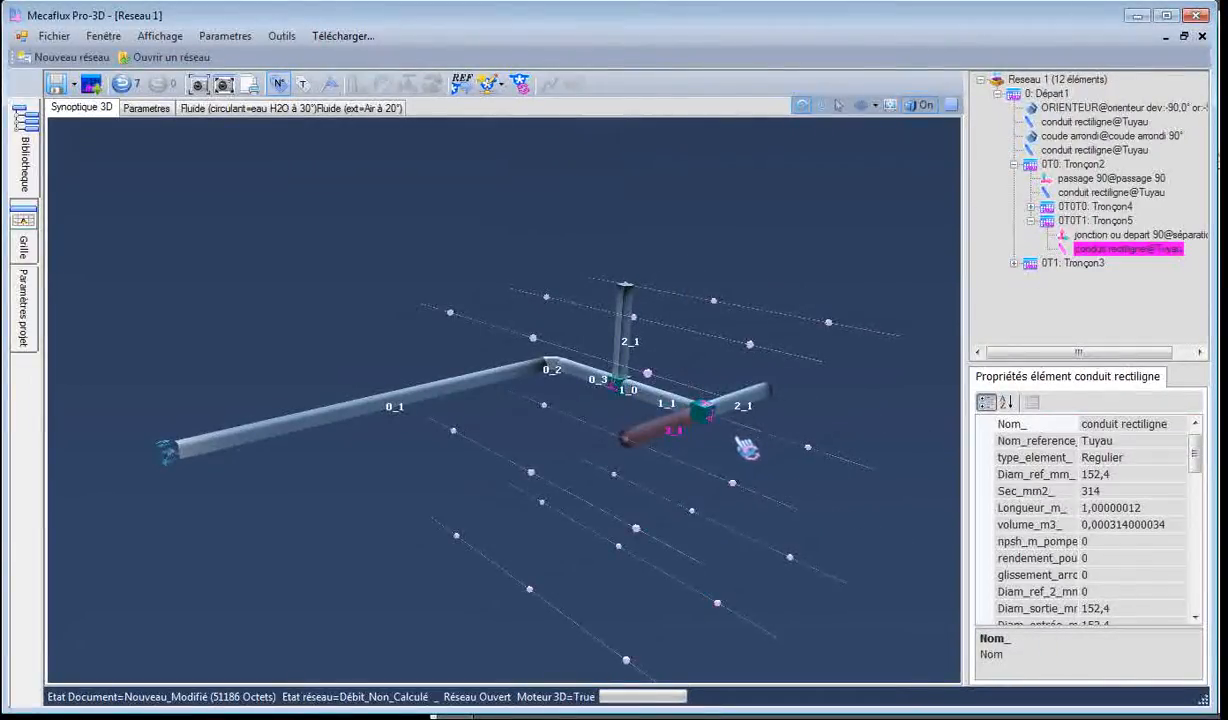
Adjust one conduit of the second separation to rise vertically from X 2, Y 4, with a length of 0,4 m.
left_click(722, 390)
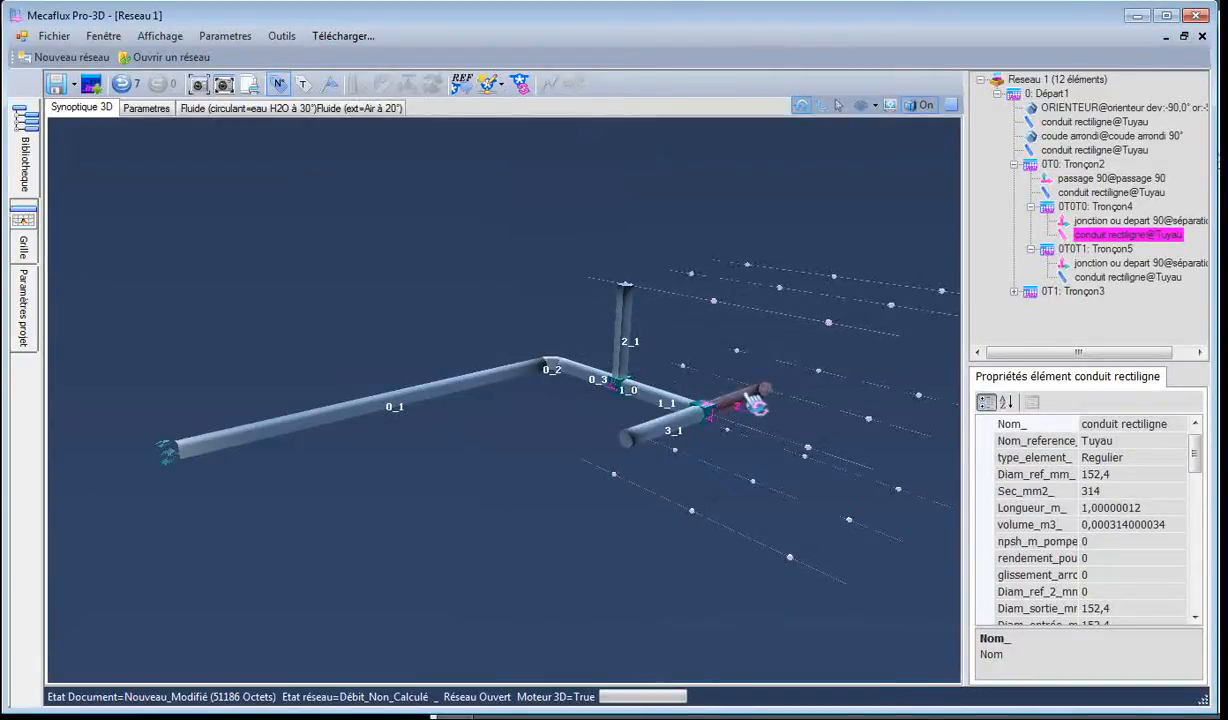
right_click(745, 401)
left_click(786, 331)
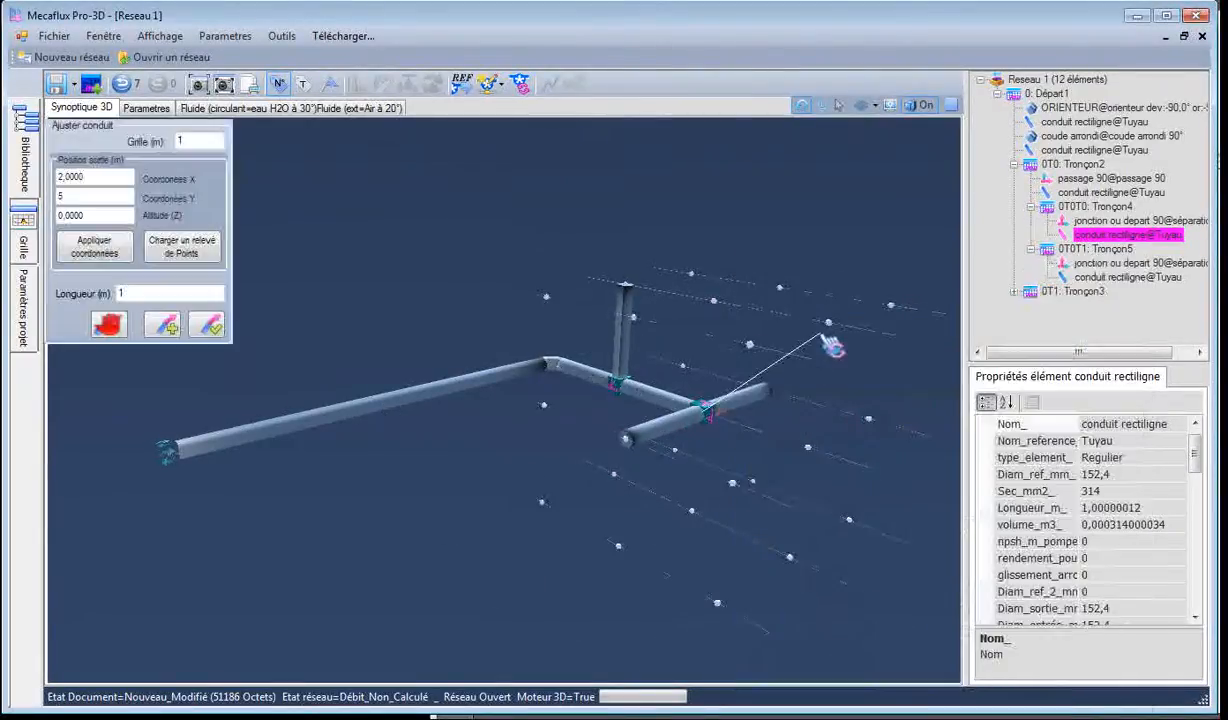
left_click_drag(808, 352, 832, 356)
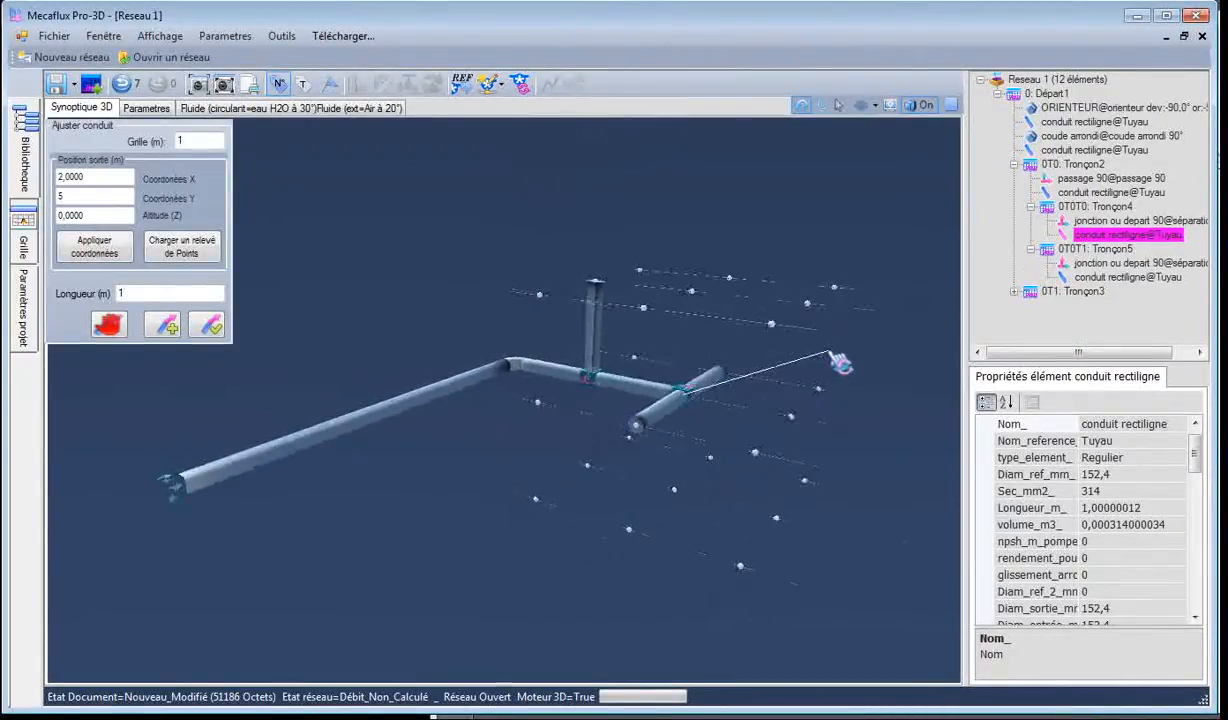
left_click(692, 295)
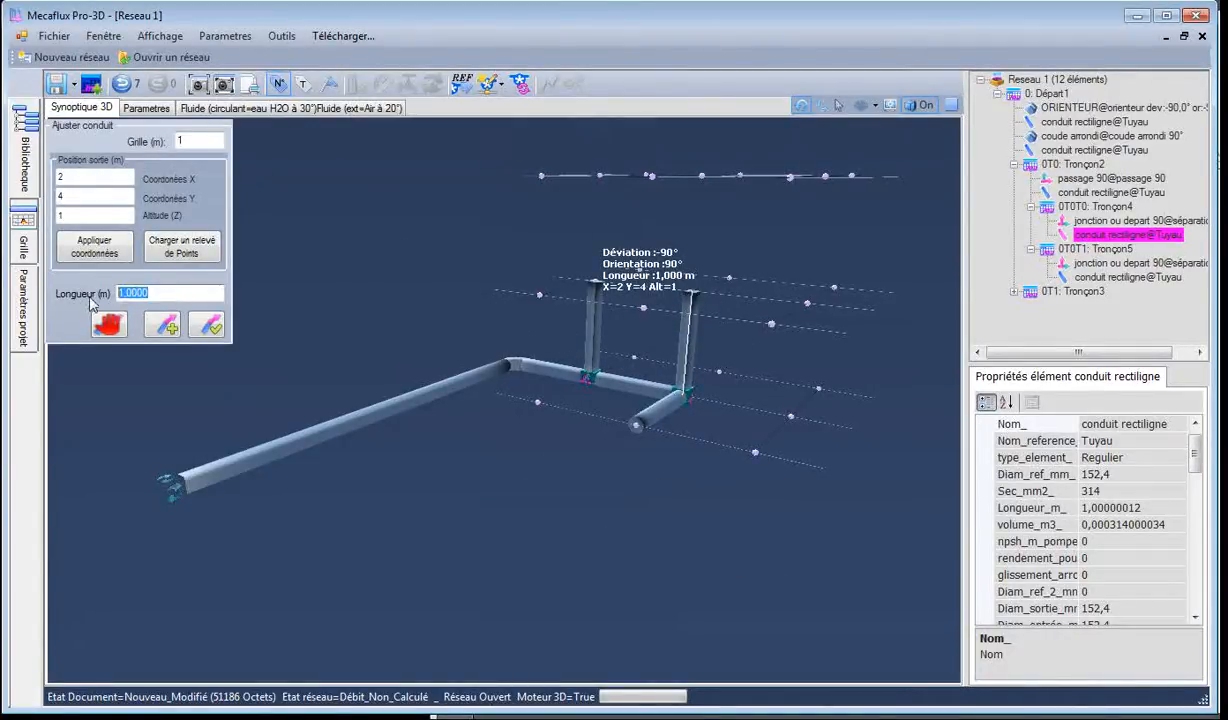
type("0,4")
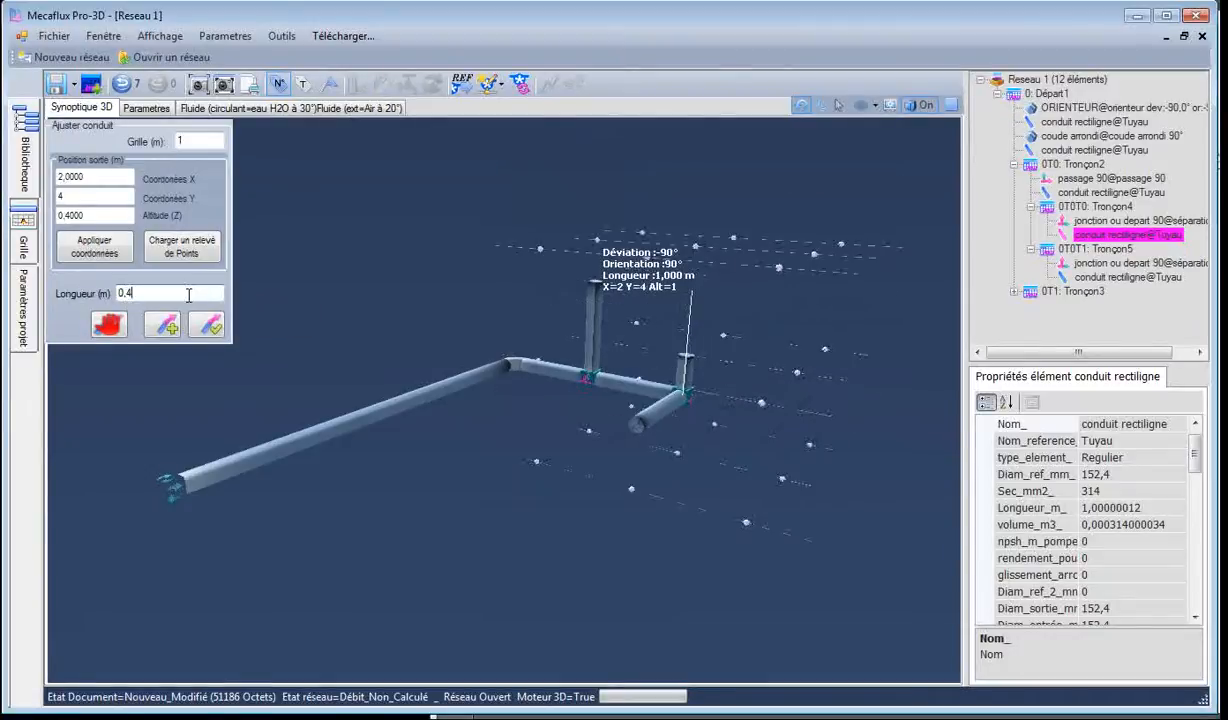
left_click(200, 328)
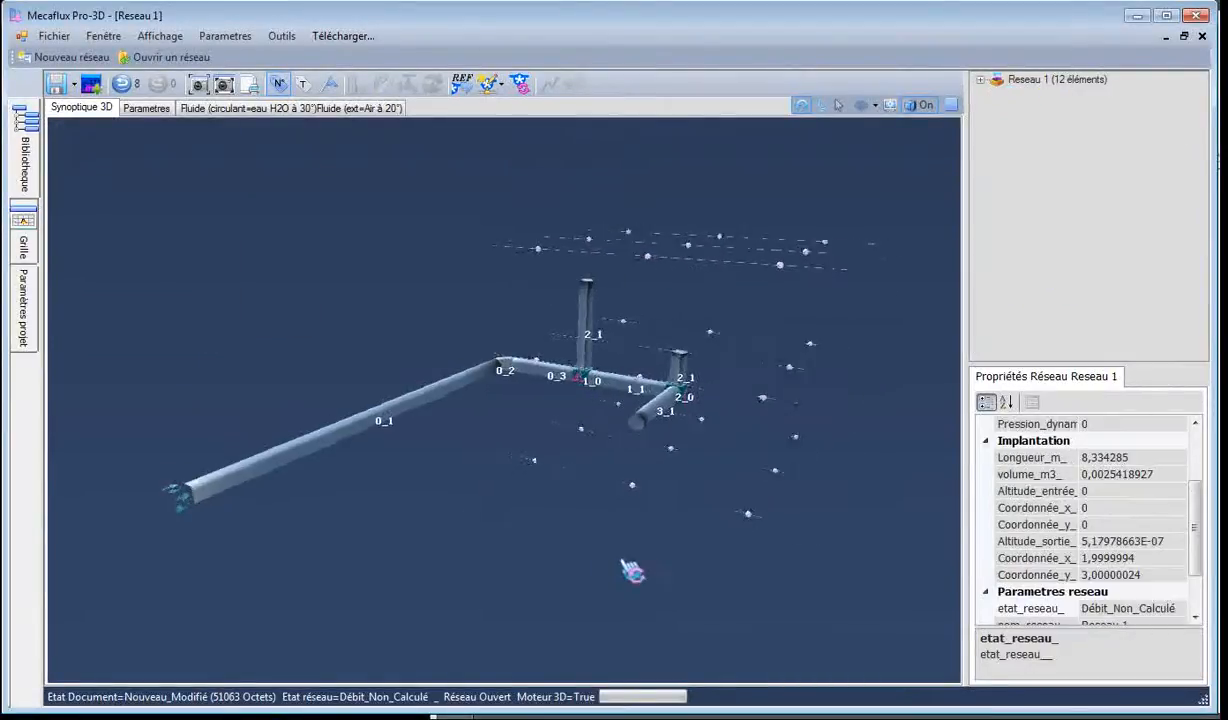
Check the nozzle spacing on the sketch and adjust the second separation's other conduit to run straight 2 m, ending at X 4, Y 4, altitude 0.
scroll(642, 415, "up", 3)
left_click(643, 405)
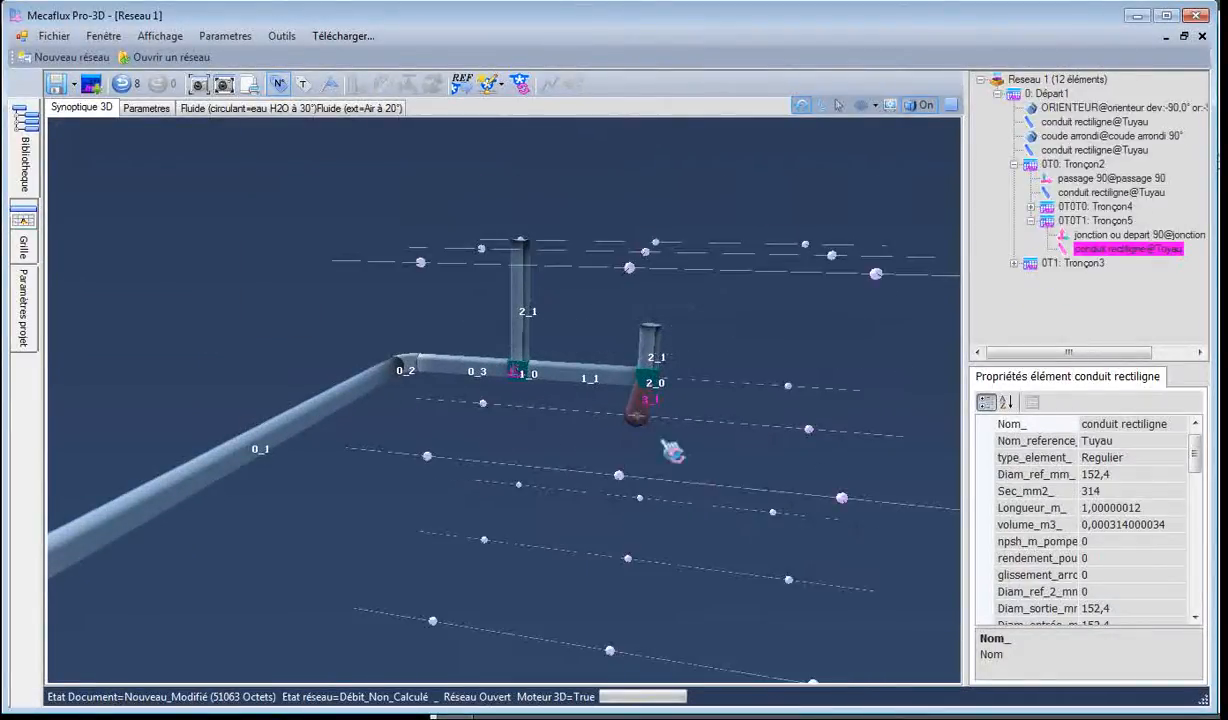
key("alt+Tab")
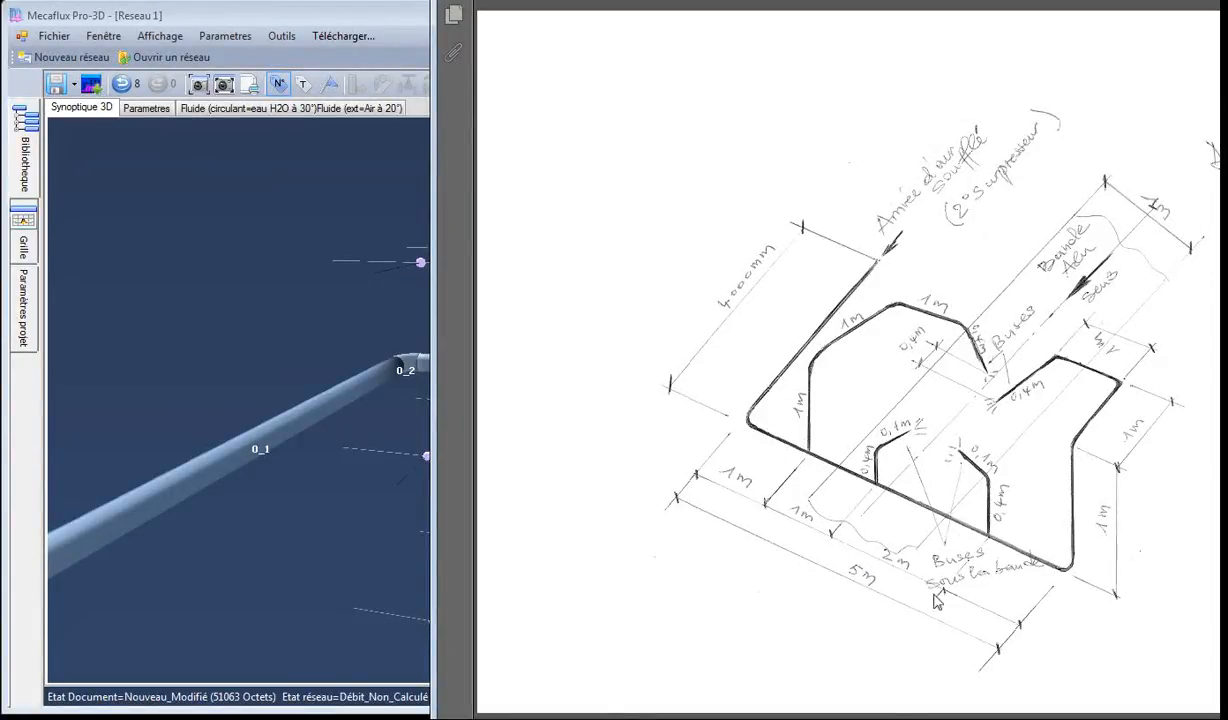
left_click(370, 510)
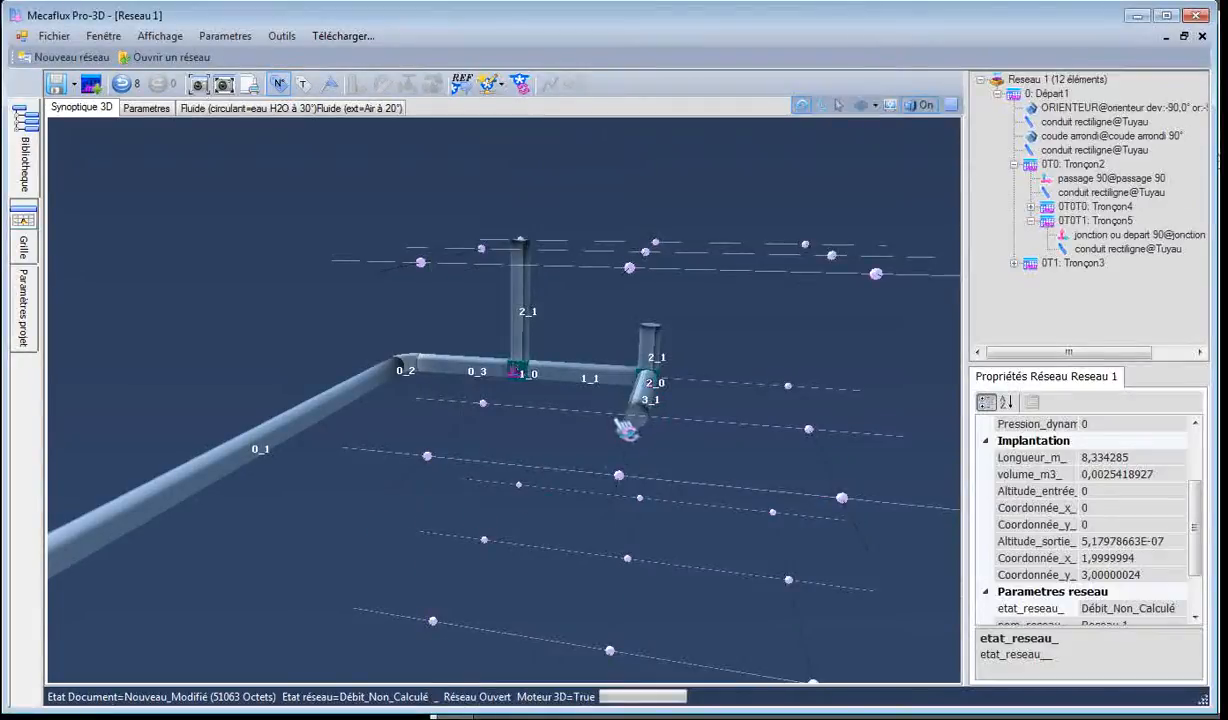
left_click(647, 410)
right_click(647, 410)
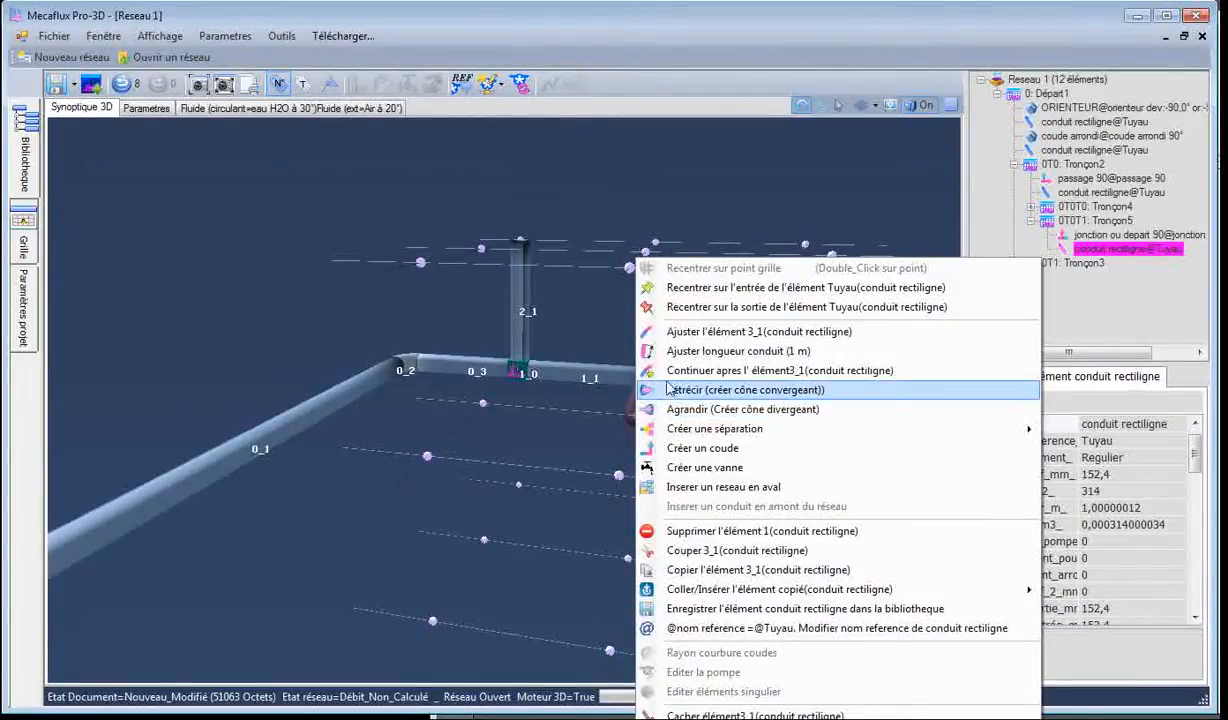
left_click(706, 350)
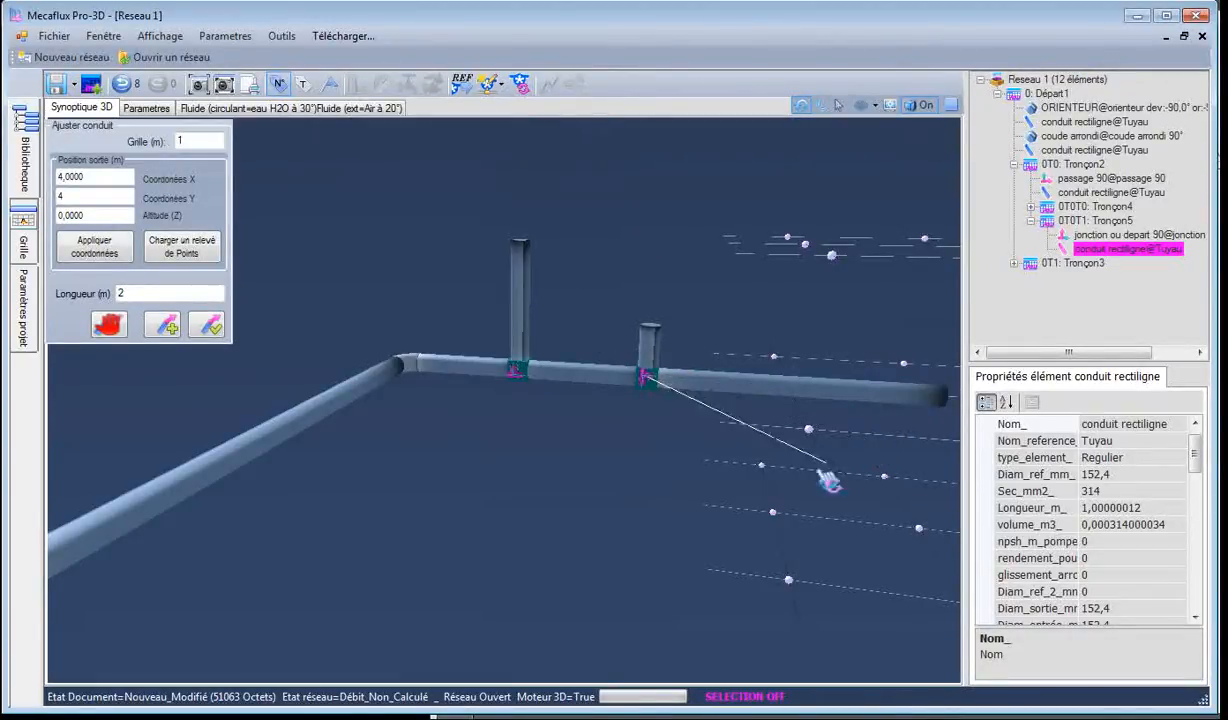
left_click(208, 323)
Check the following branch on the sketch and create a 90° separation at the end of the 2 m conduit.
left_click_drag(446, 518, 946, 450)
key("alt+Tab")
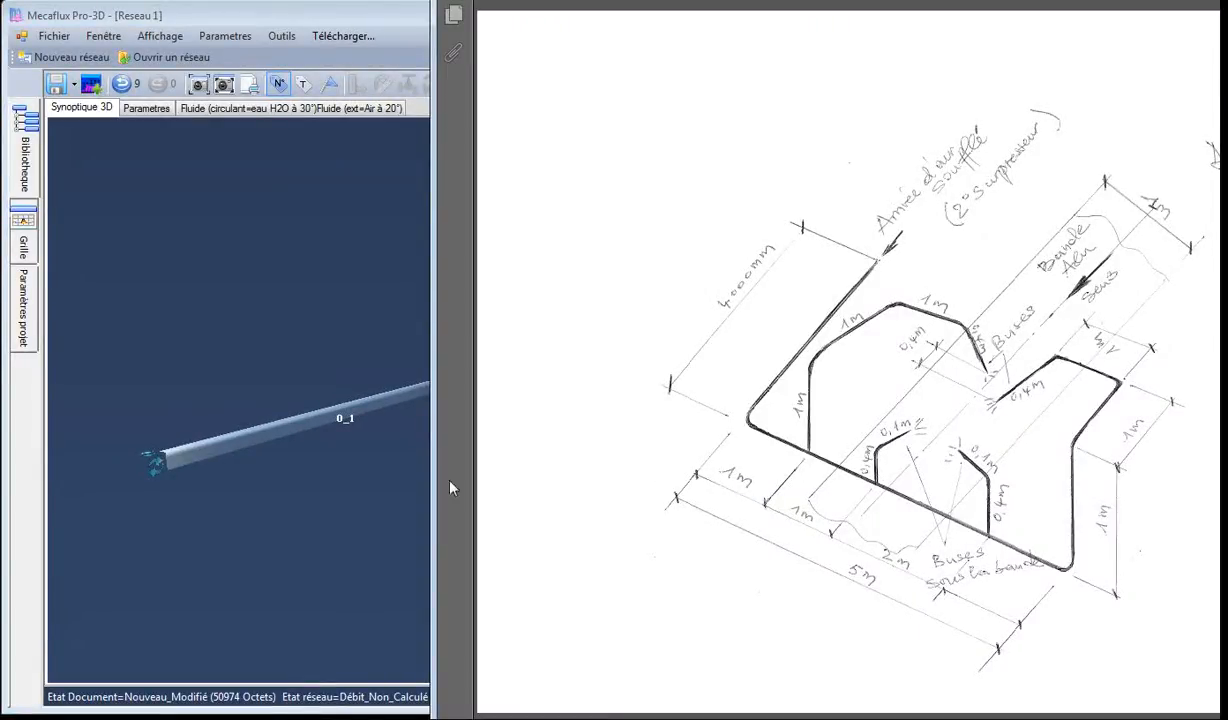
key("alt+Tab")
left_click(815, 422)
right_click(787, 421)
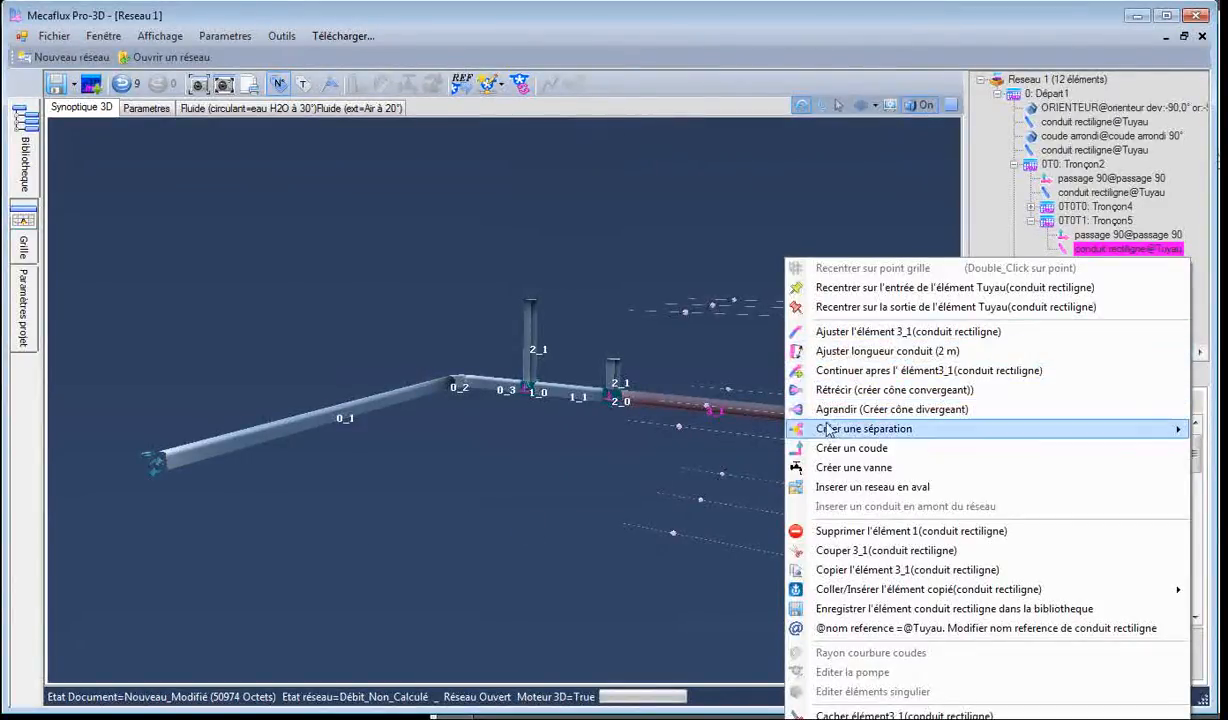
mouse_move(836, 433)
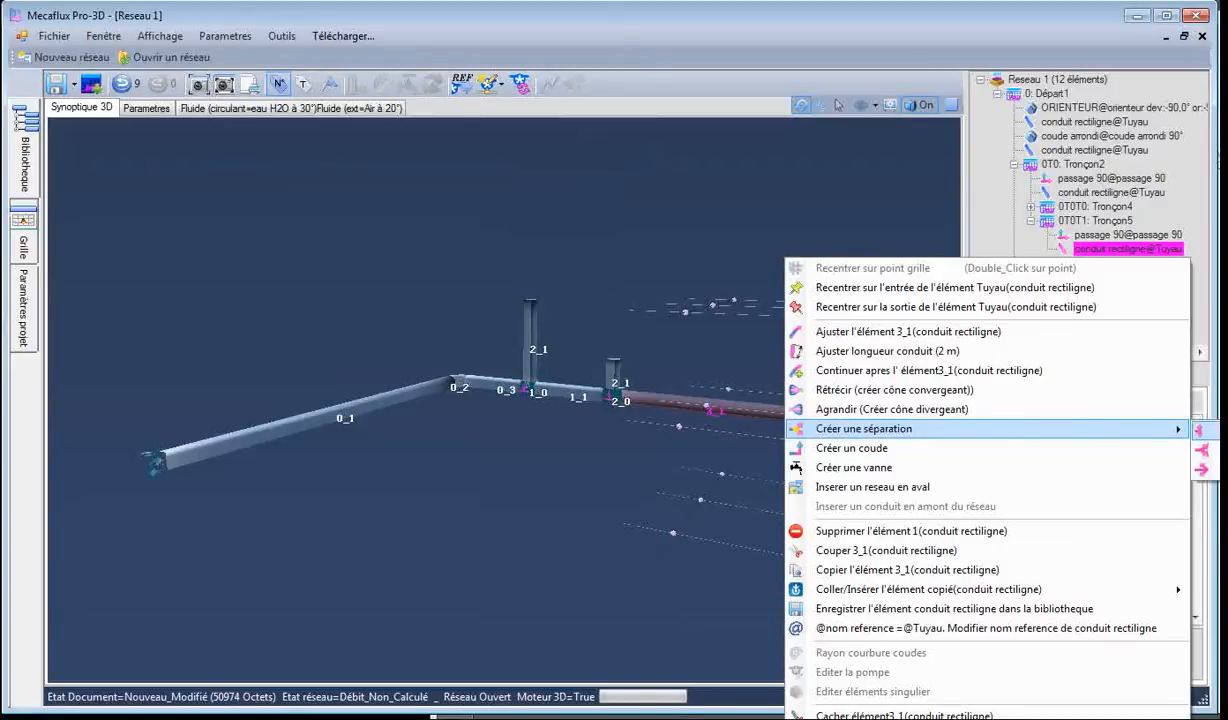
left_click(1200, 430)
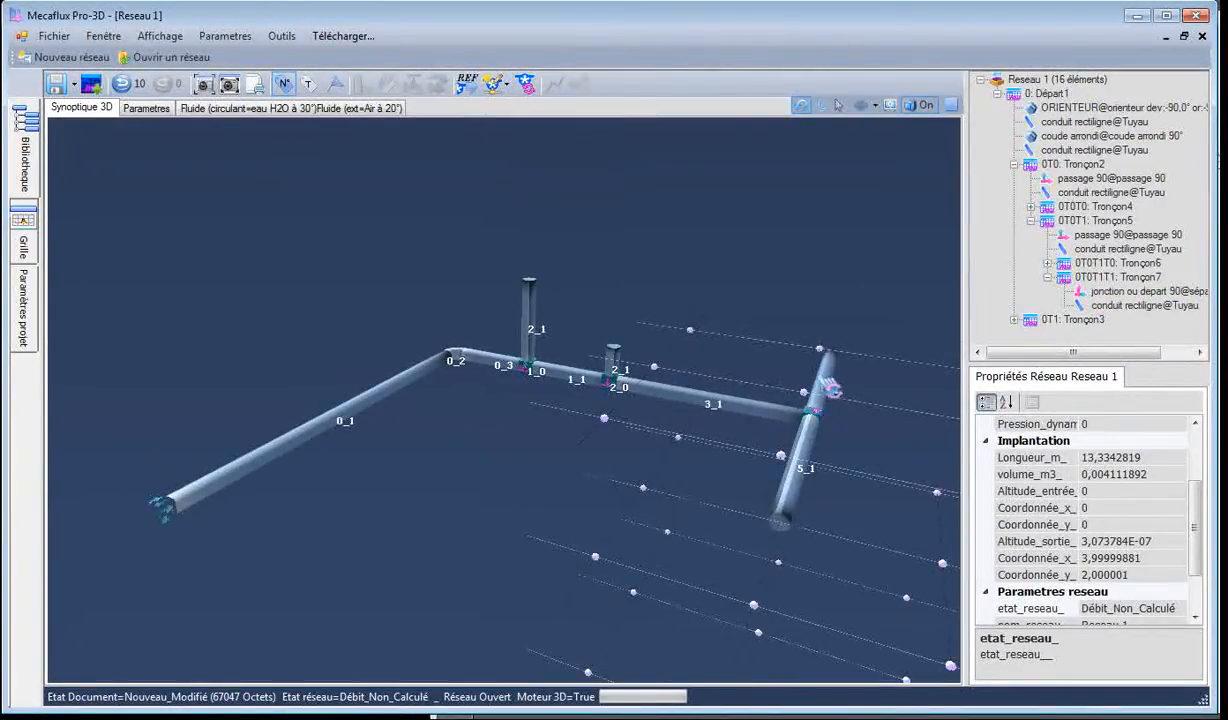
Adjust one conduit of the third separation to rise vertically from X 4, Y 4, with a length of 0,4 m.
right_click(830, 390)
left_click(900, 350)
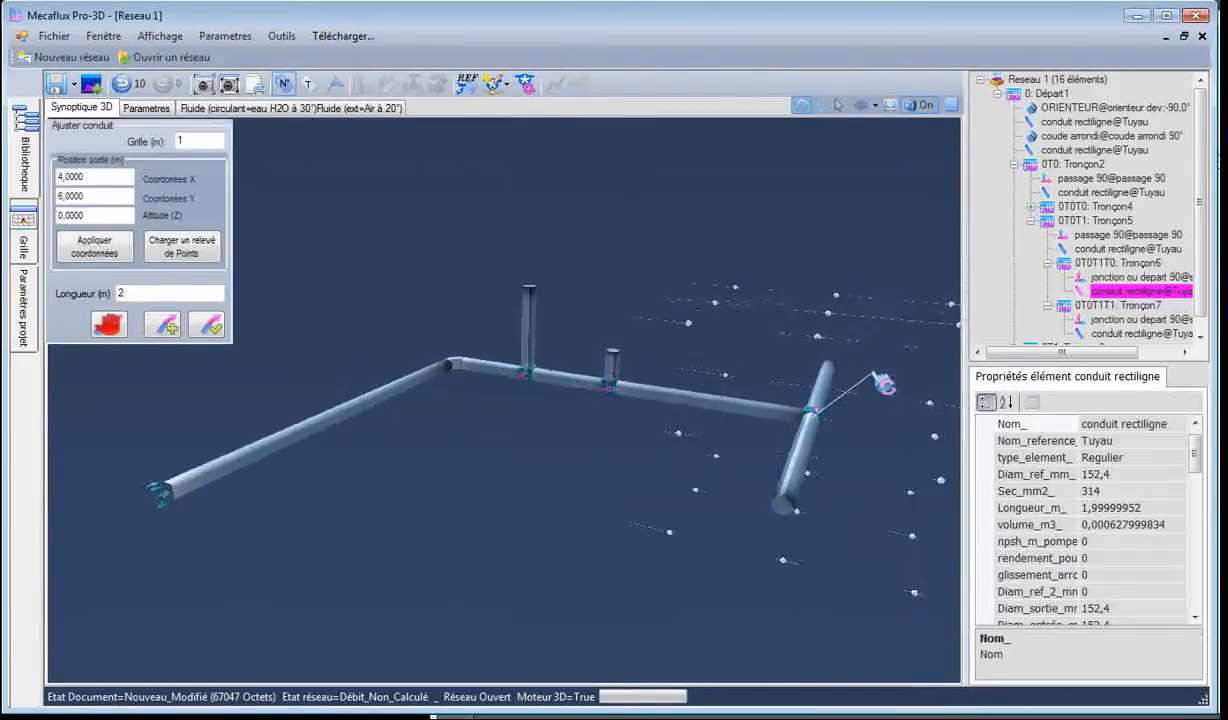
middle_click_drag(874, 374, 846, 356)
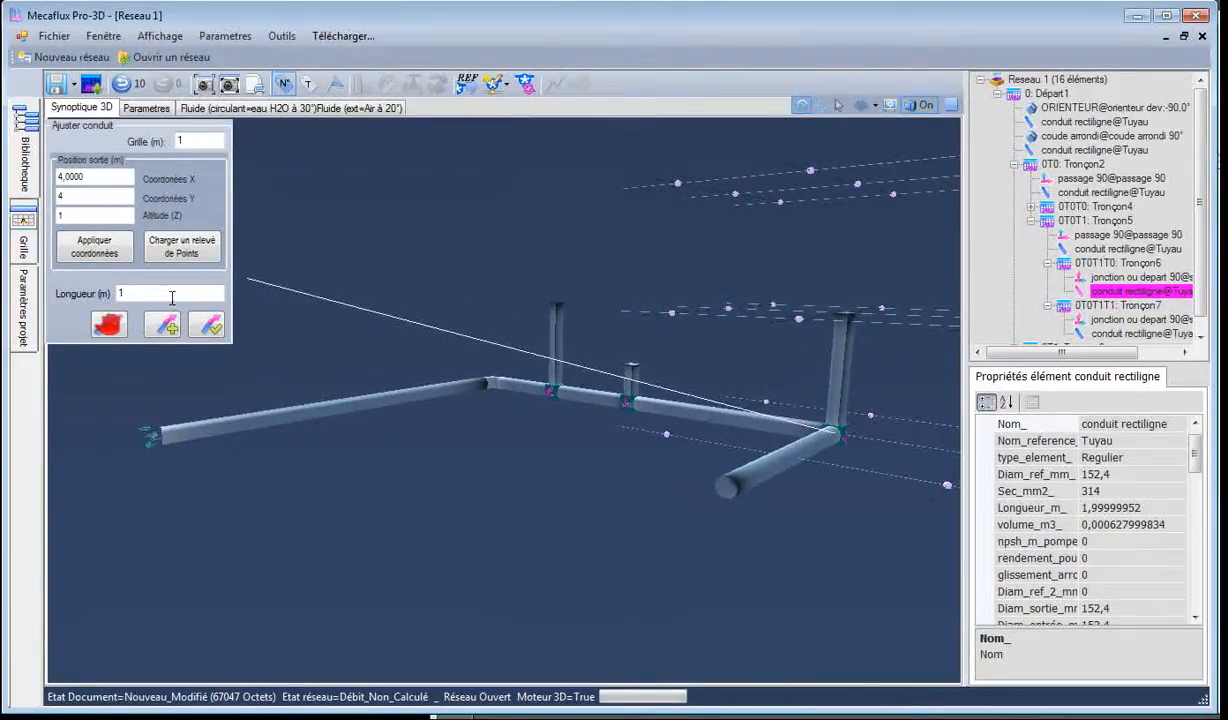
type(",4")
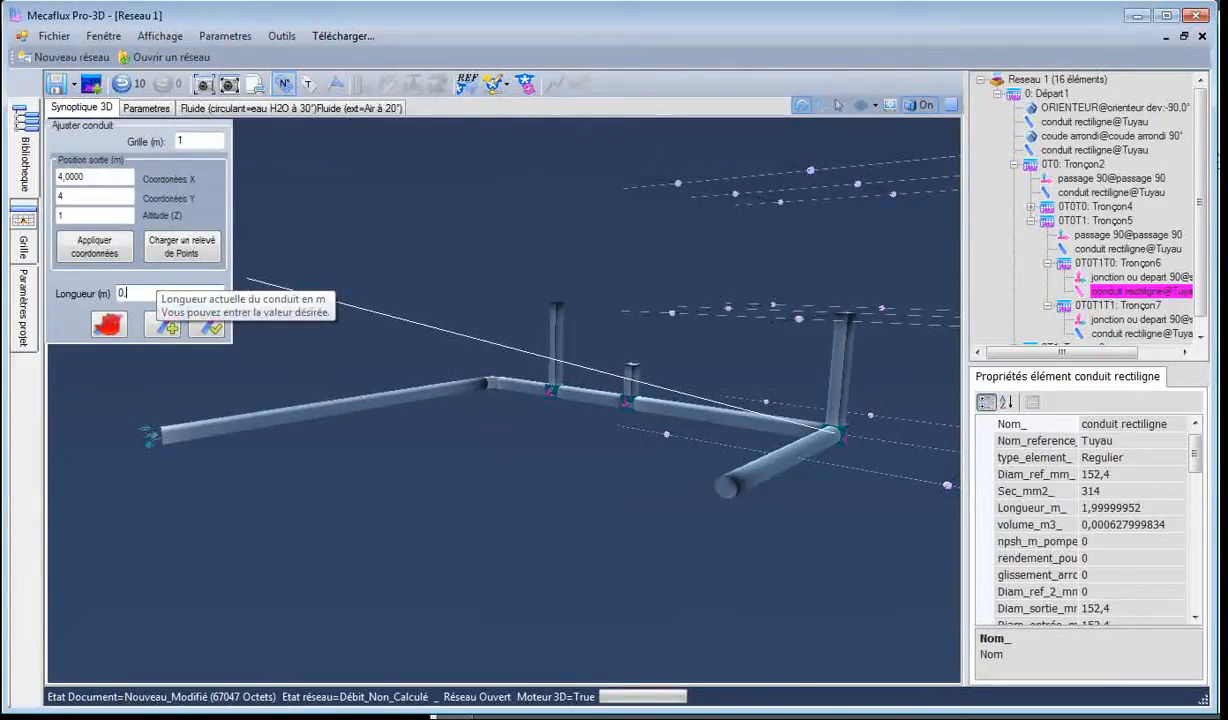
left_click(207, 326)
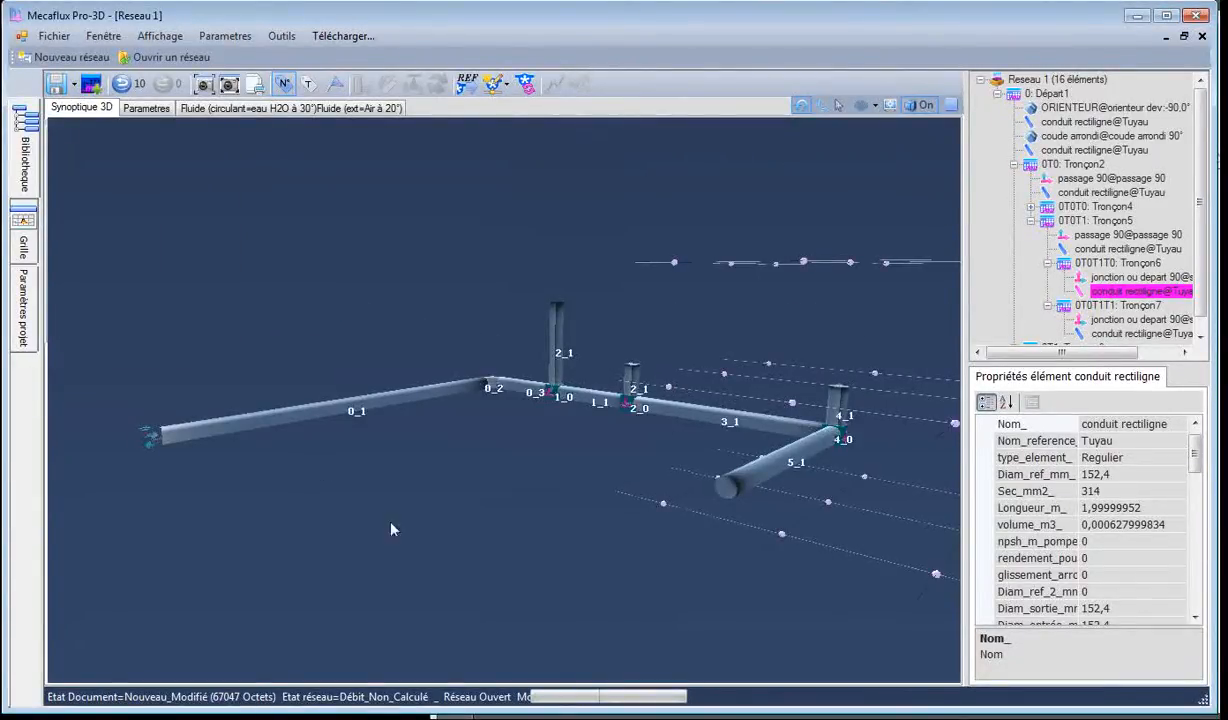
Adjust the third separation's other conduit to run straight 1 m, ending at X 5, Y 4, altitude 0, and continue with another conduit.
left_click(786, 430)
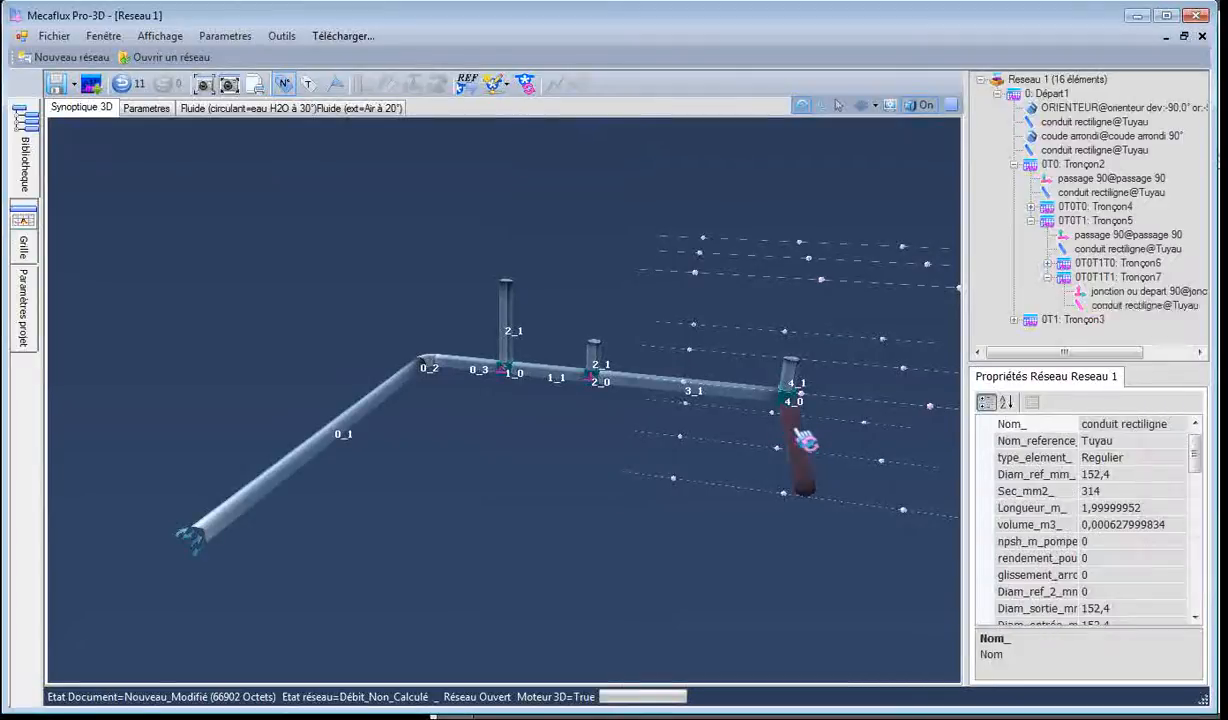
right_click(794, 432)
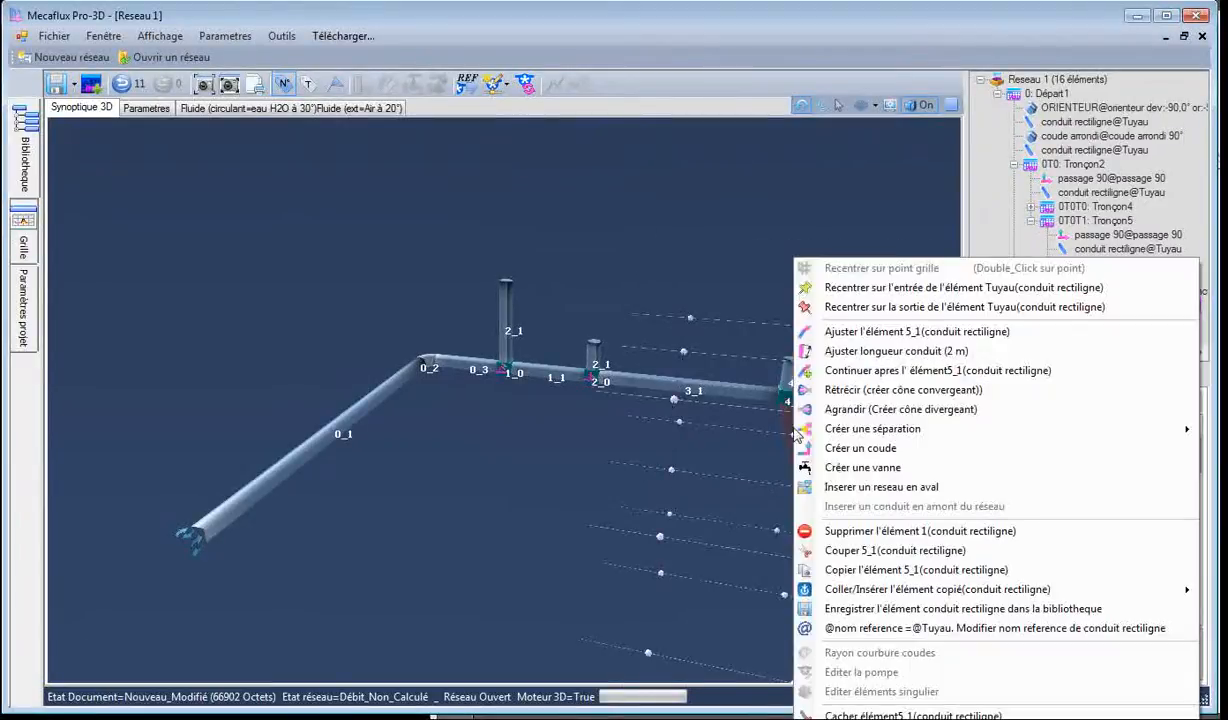
left_click(857, 352)
left_click(207, 175)
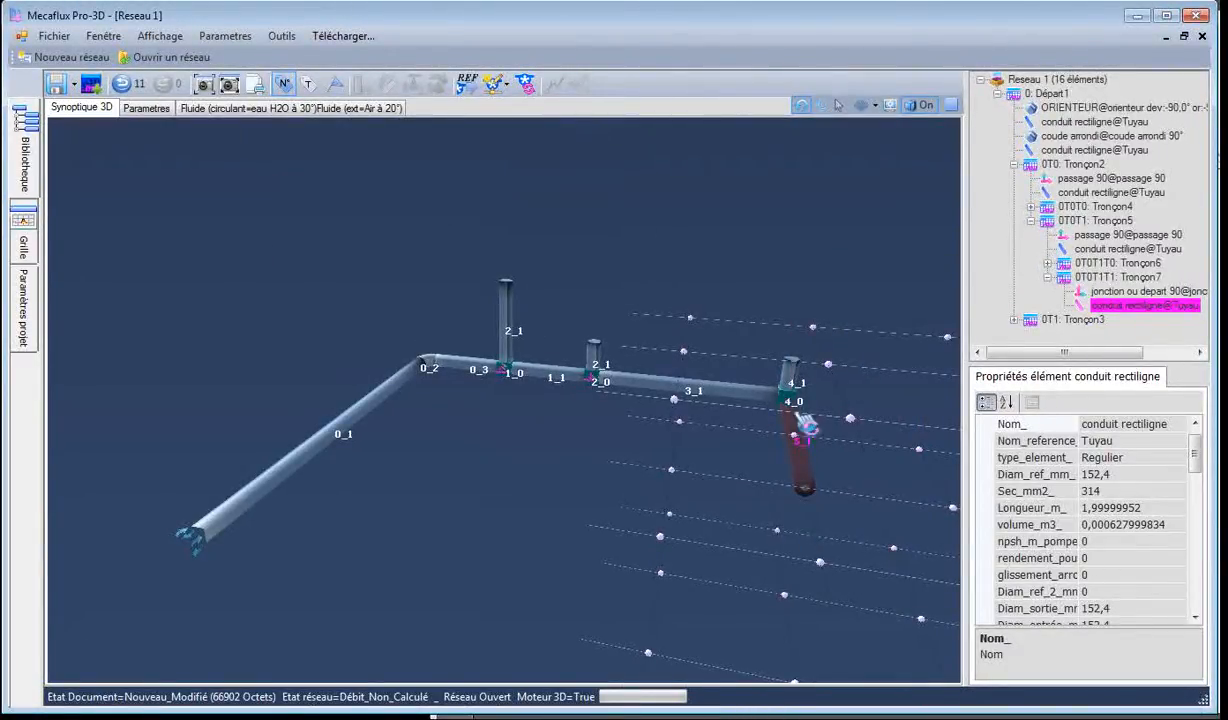
right_click(803, 432)
left_click(850, 332)
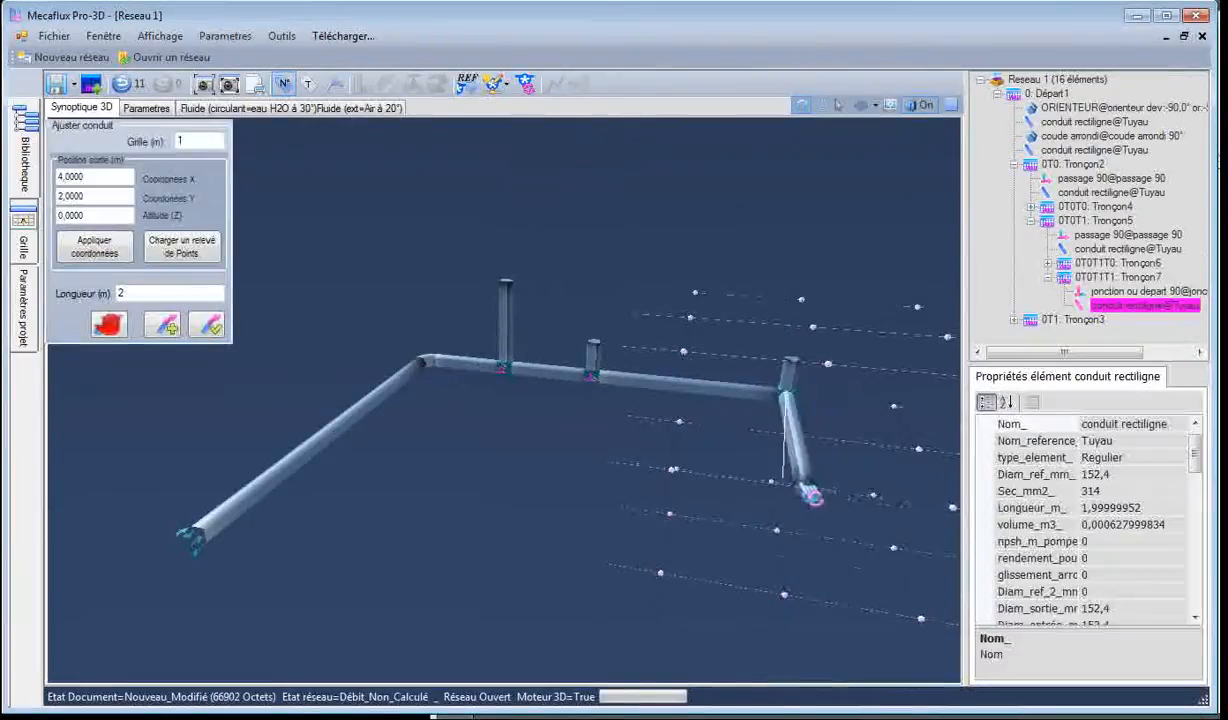
scroll(838, 446, "down", 2)
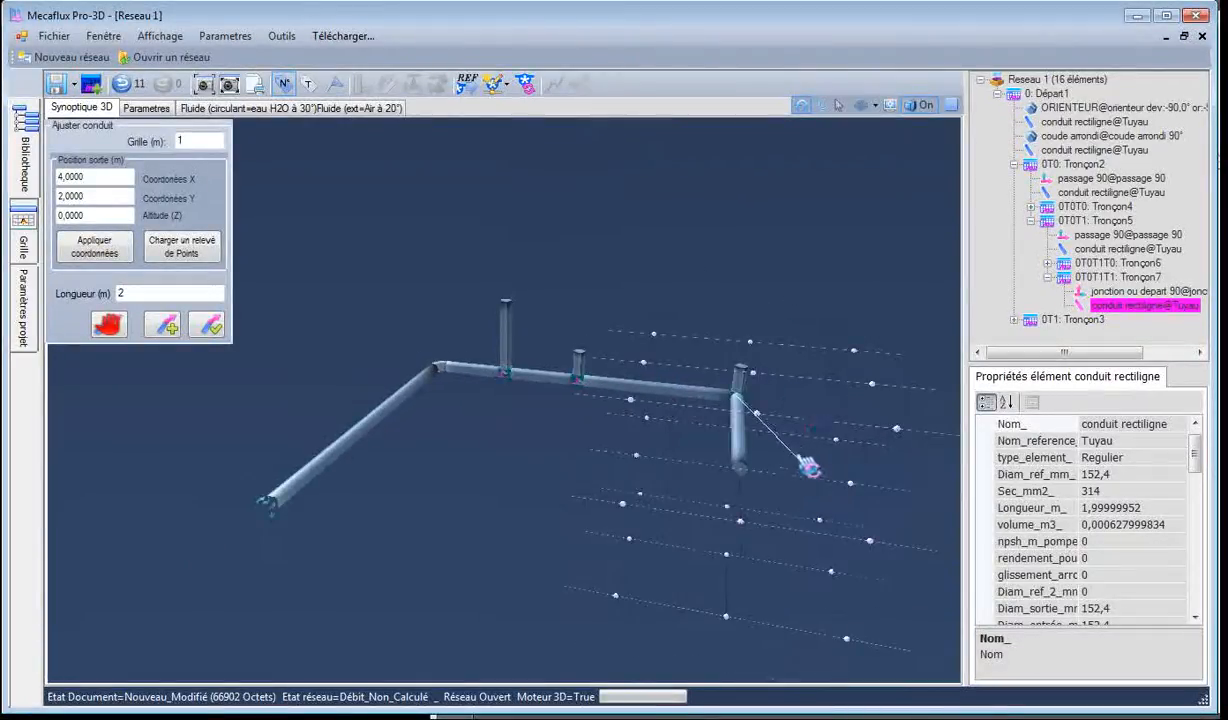
left_click(738, 398)
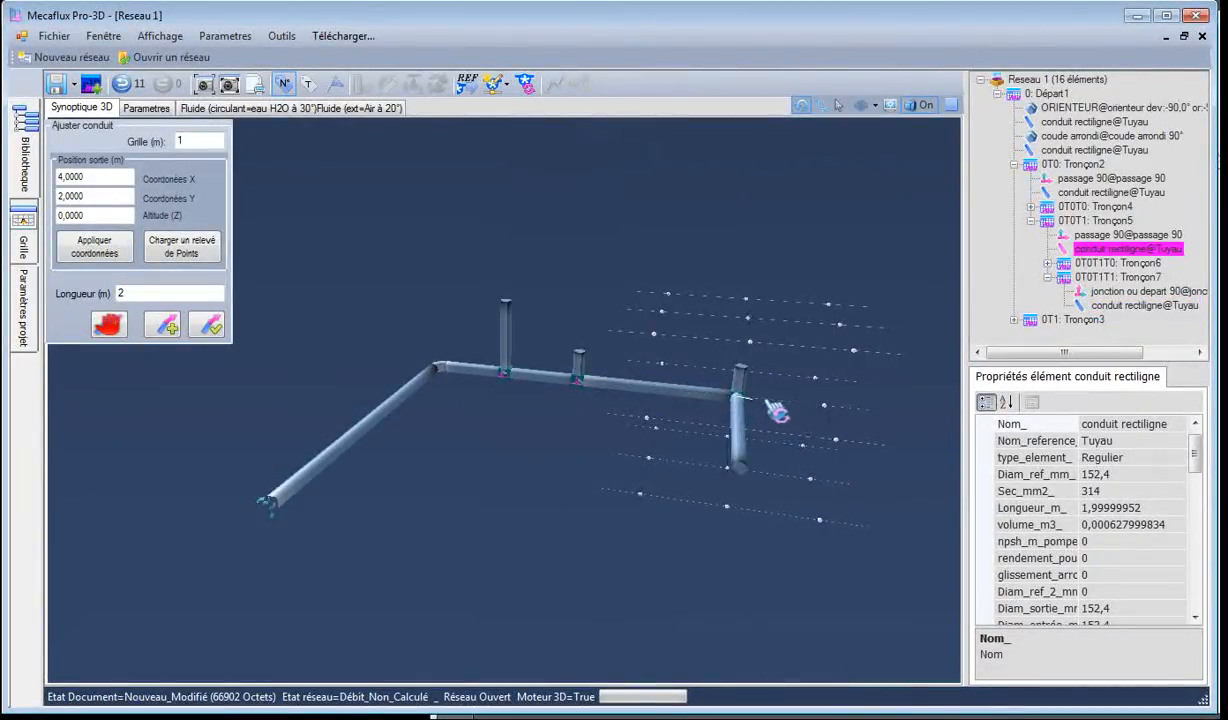
left_click(825, 405)
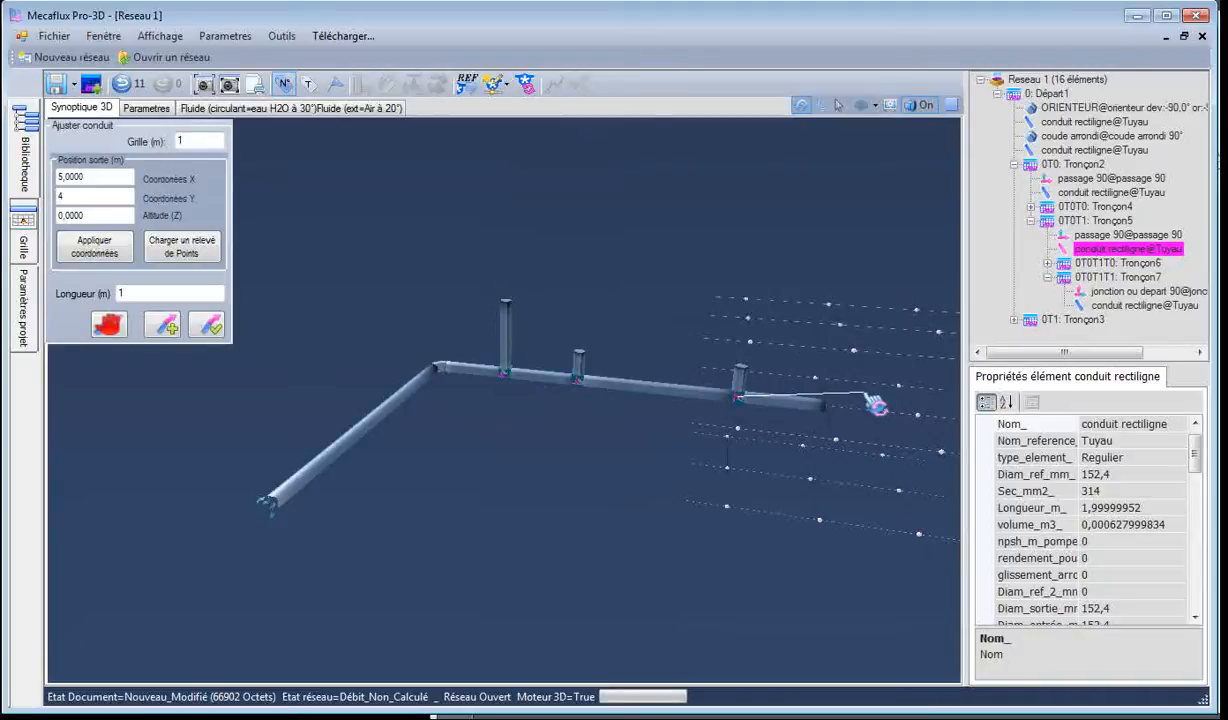
left_click(867, 398)
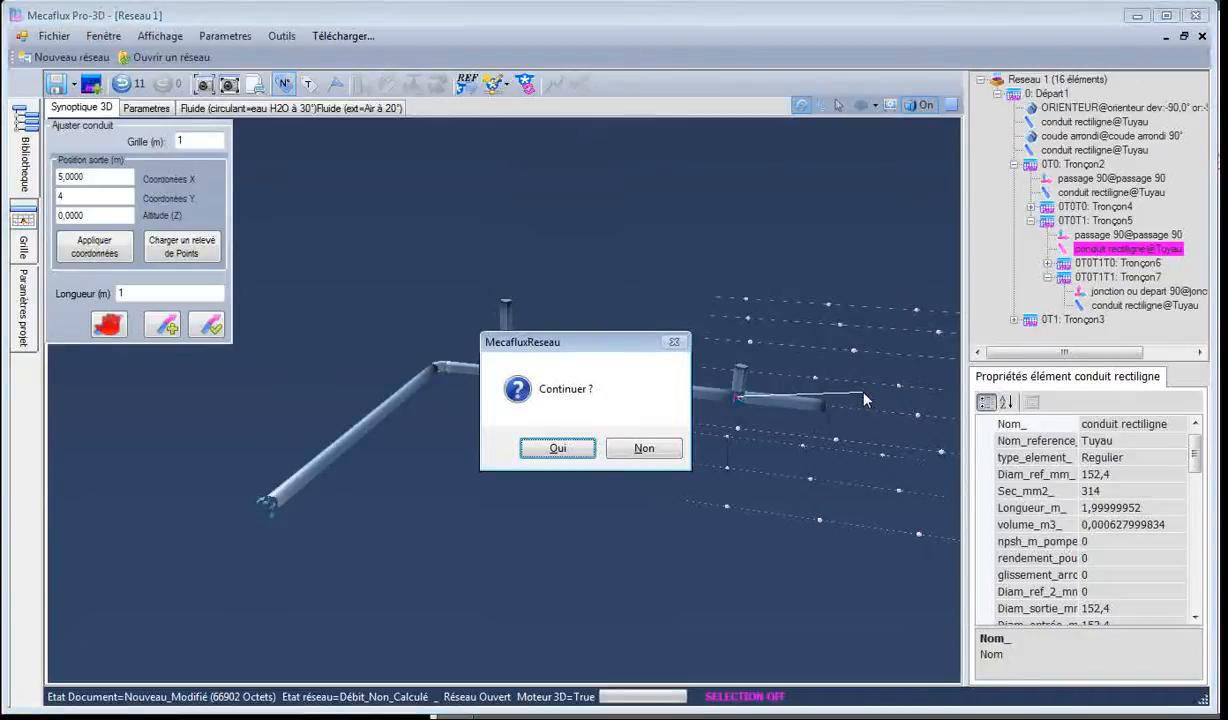
left_click(580, 455)
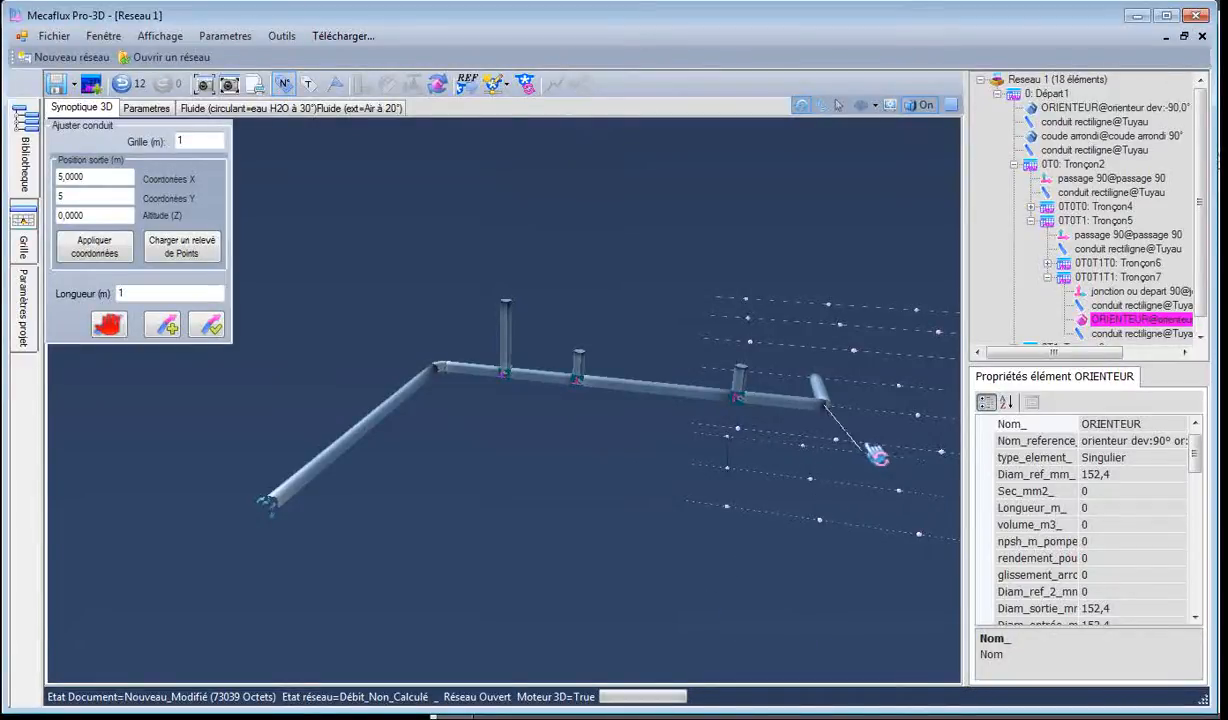
Raise the new conduit 1 m to altitude 1 at X 5, Y 4, and, following the sketch, run the next one 1 m to X 5, Y 5.
left_click_drag(864, 403, 803, 370)
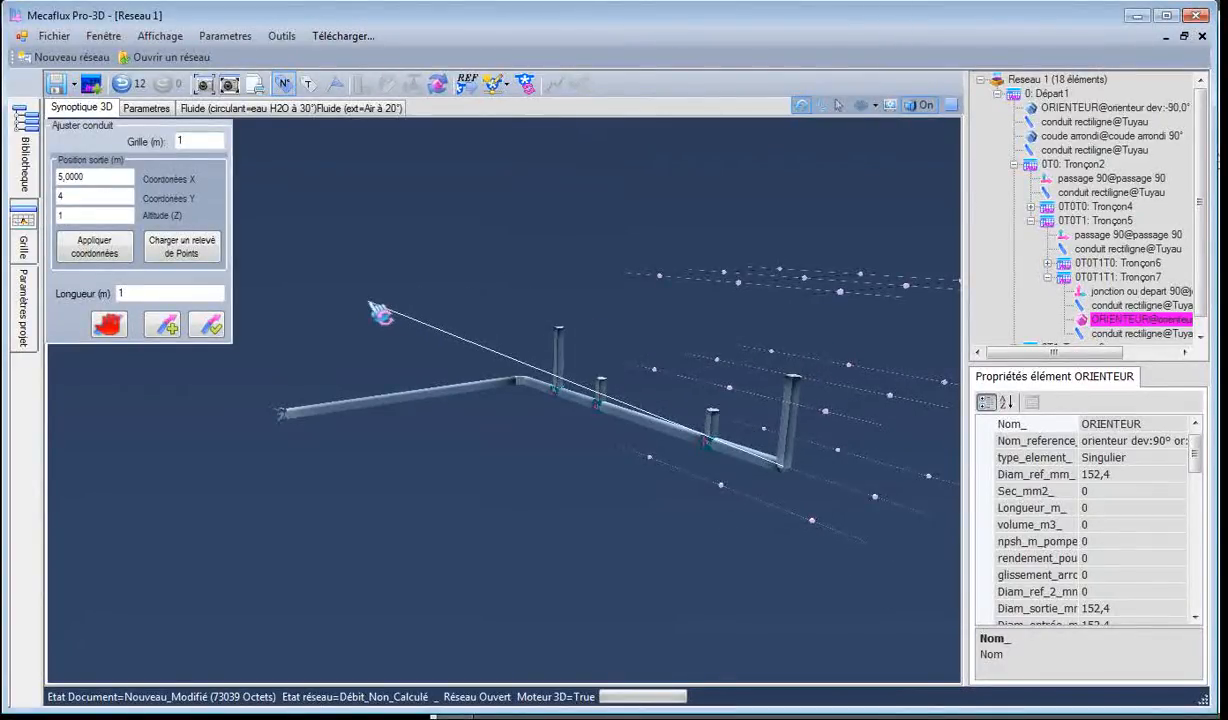
left_click(383, 316)
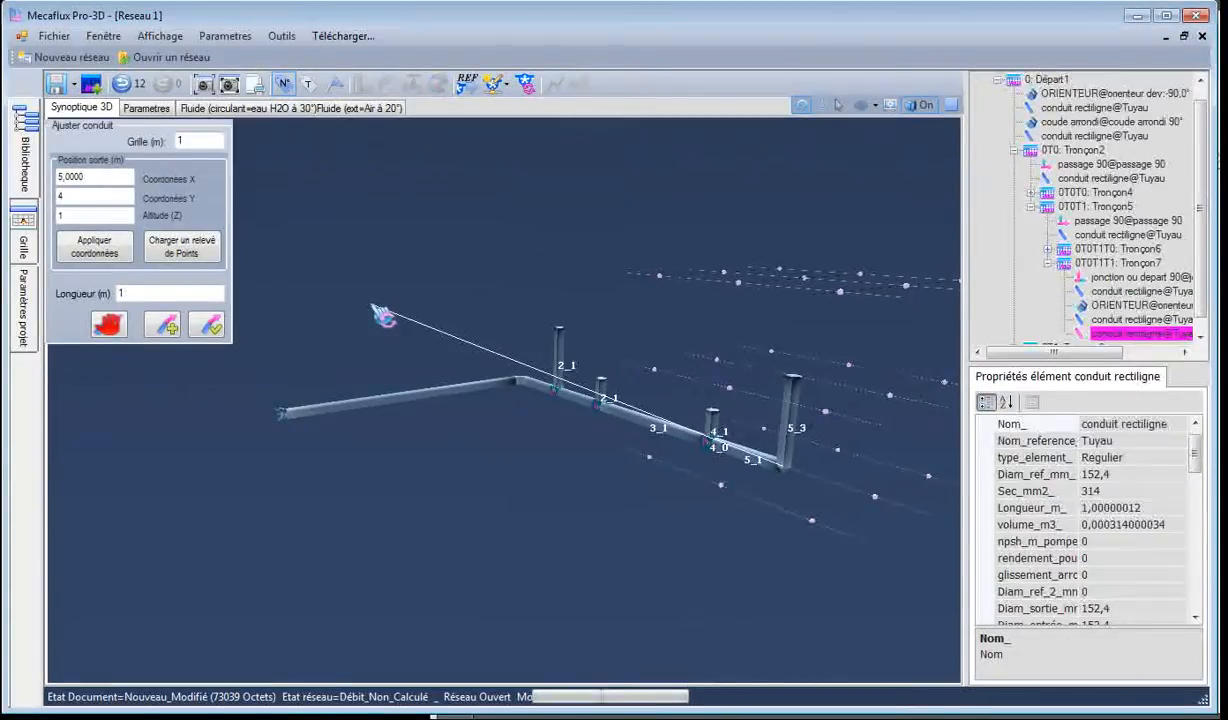
key("alt+Tab")
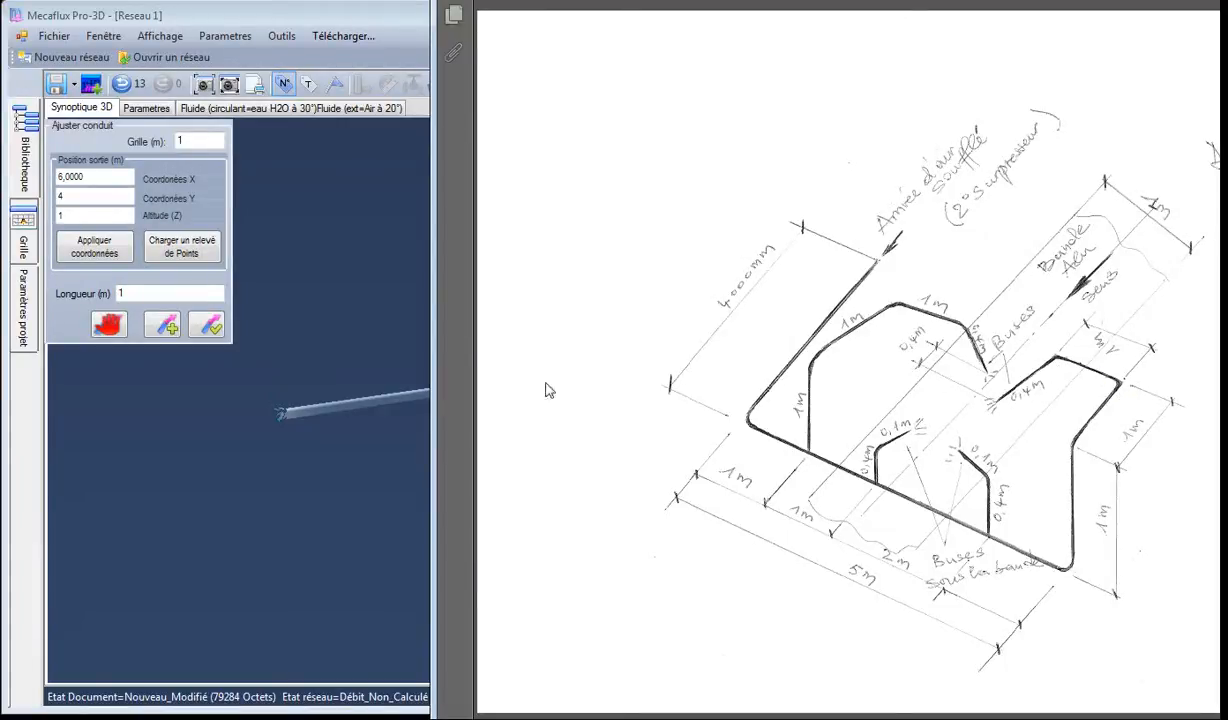
left_click(335, 449)
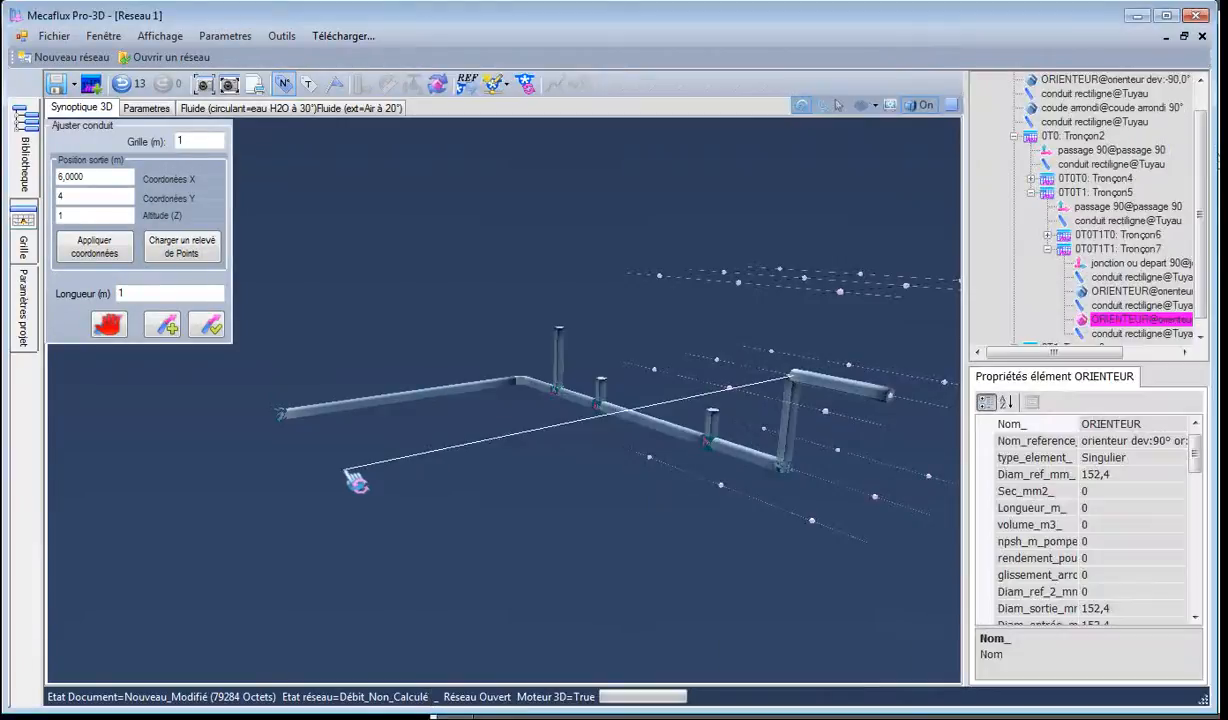
left_click(845, 362)
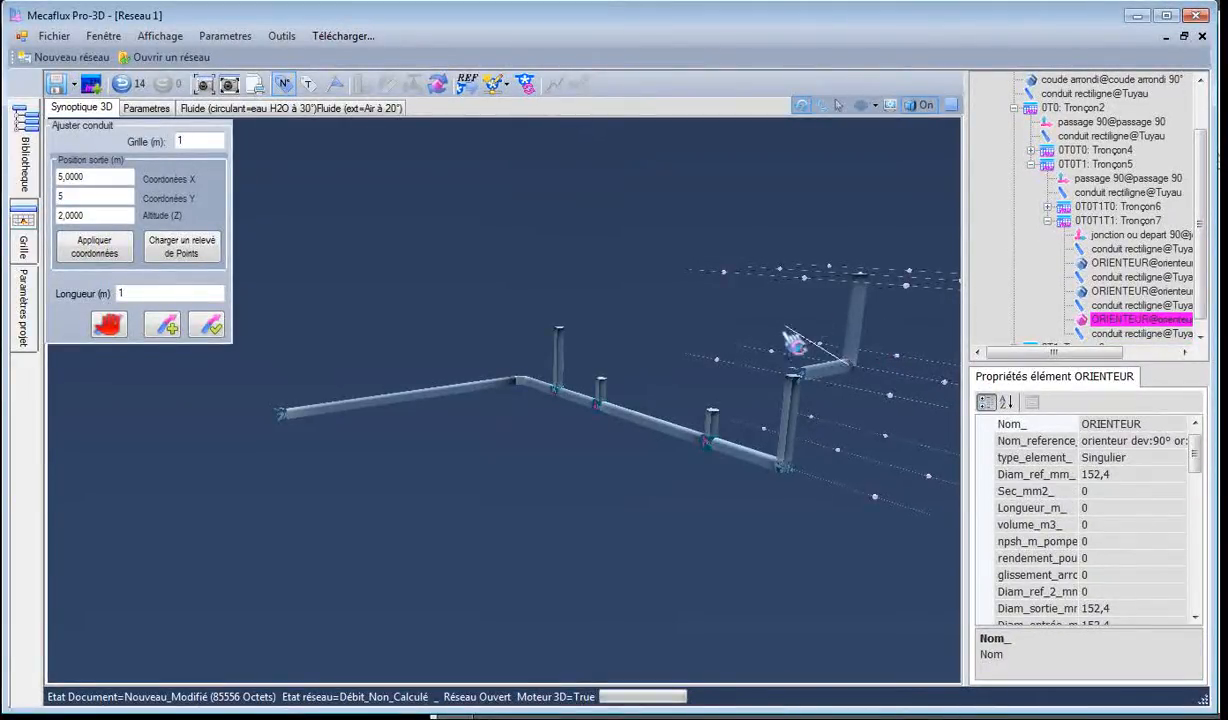
Run the last conduit of this branch 1 m back over the main line to X 4, Y 5, altitude 1, and finish the adjustment.
scroll(787, 392, "up", 5)
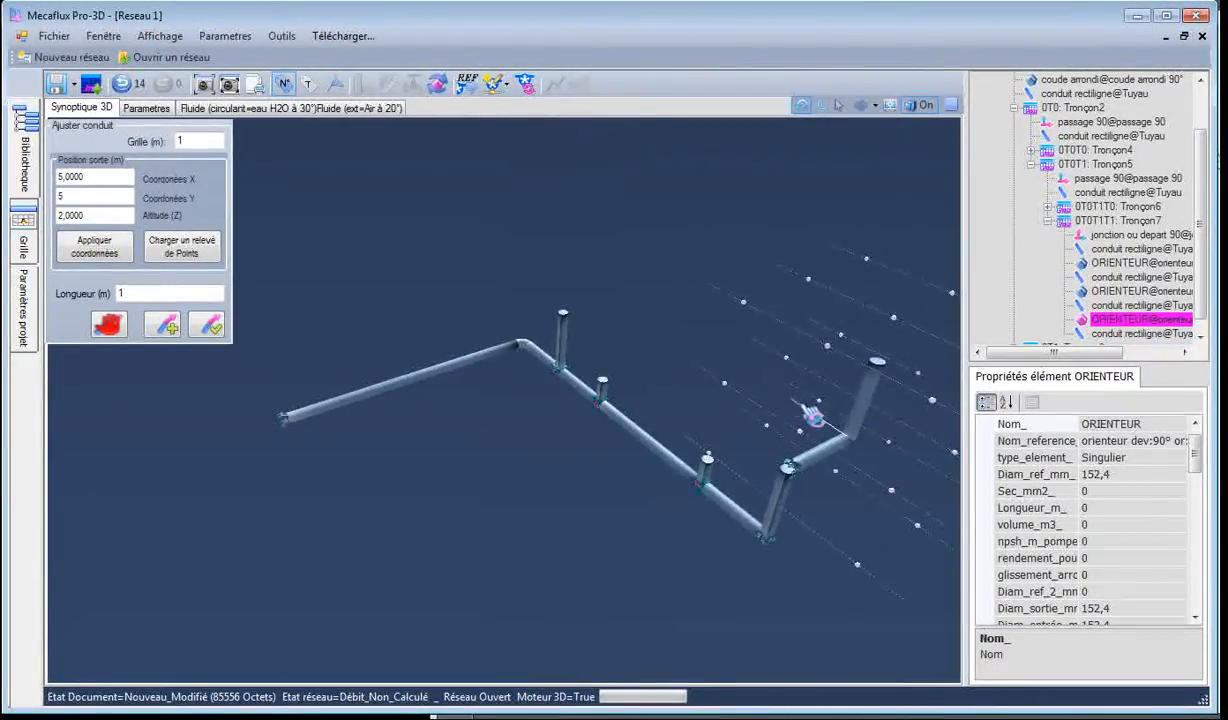
scroll(700, 475, "down", 3)
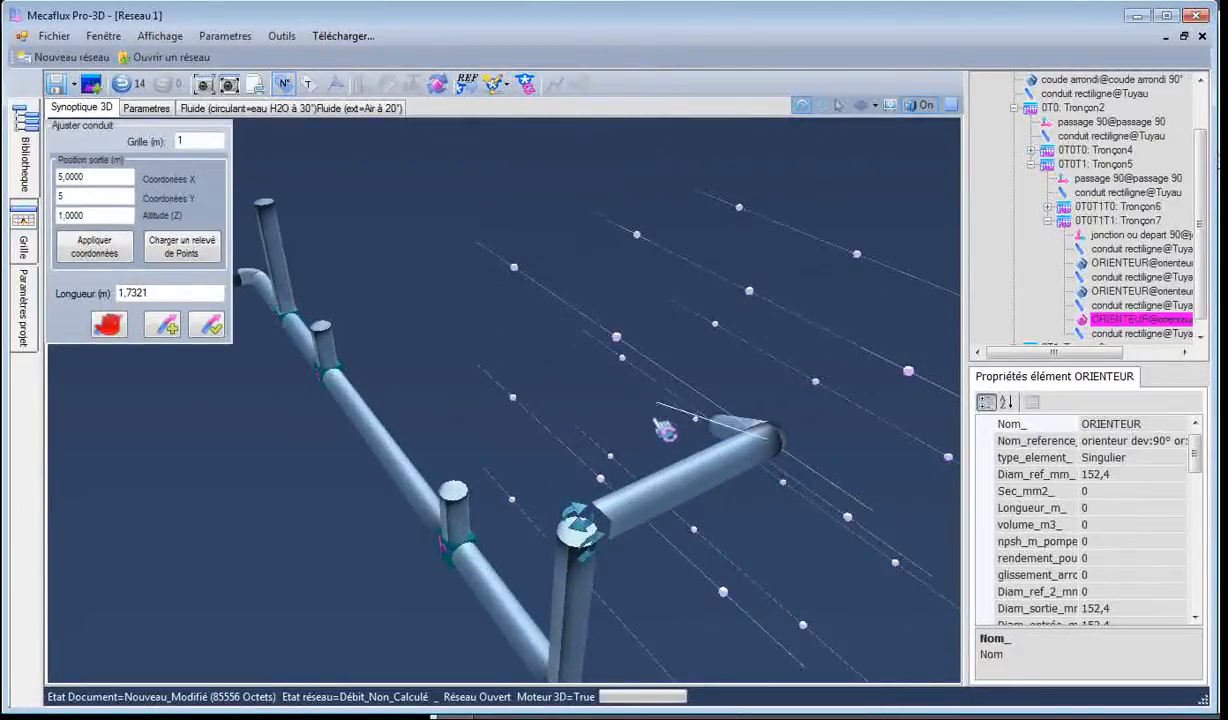
scroll(750, 460, "up", 3)
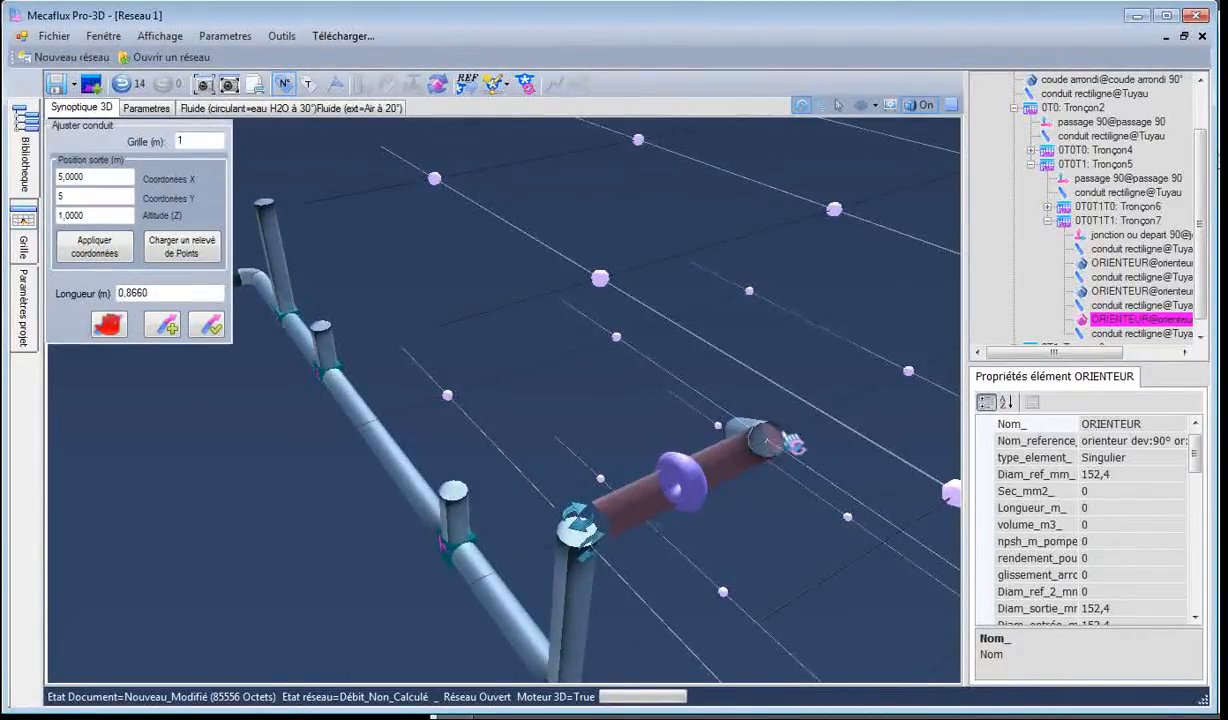
left_click(778, 455)
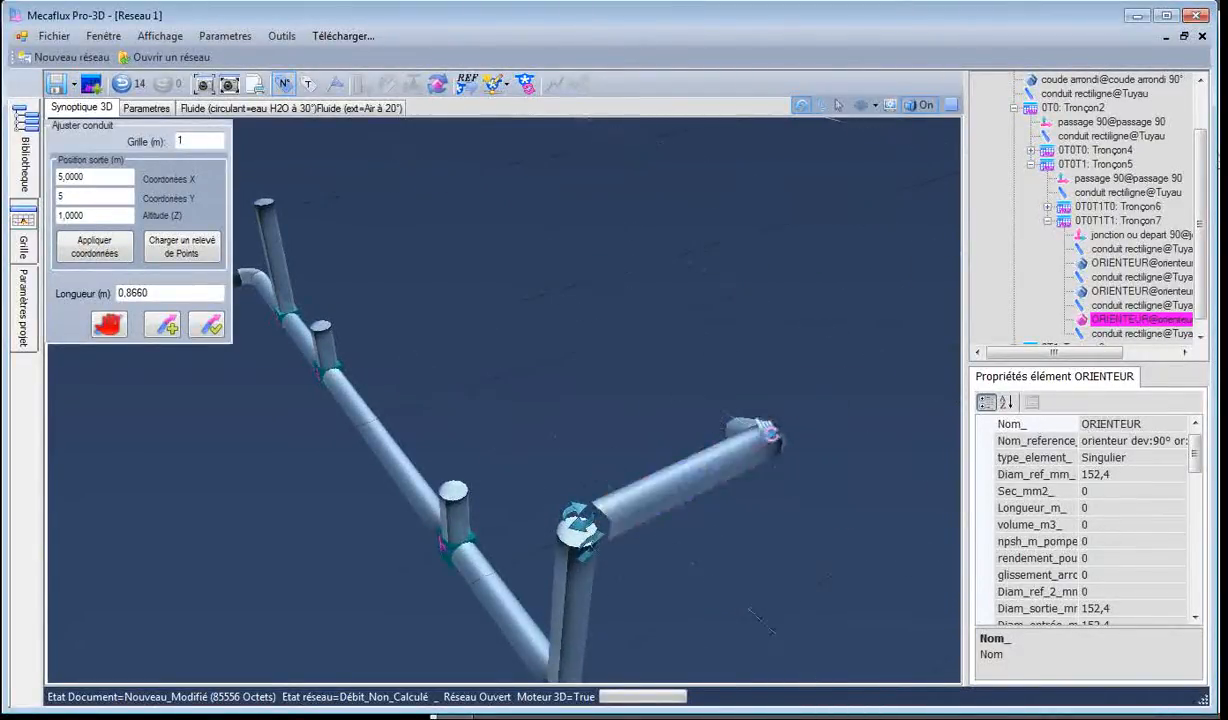
left_click(622, 348)
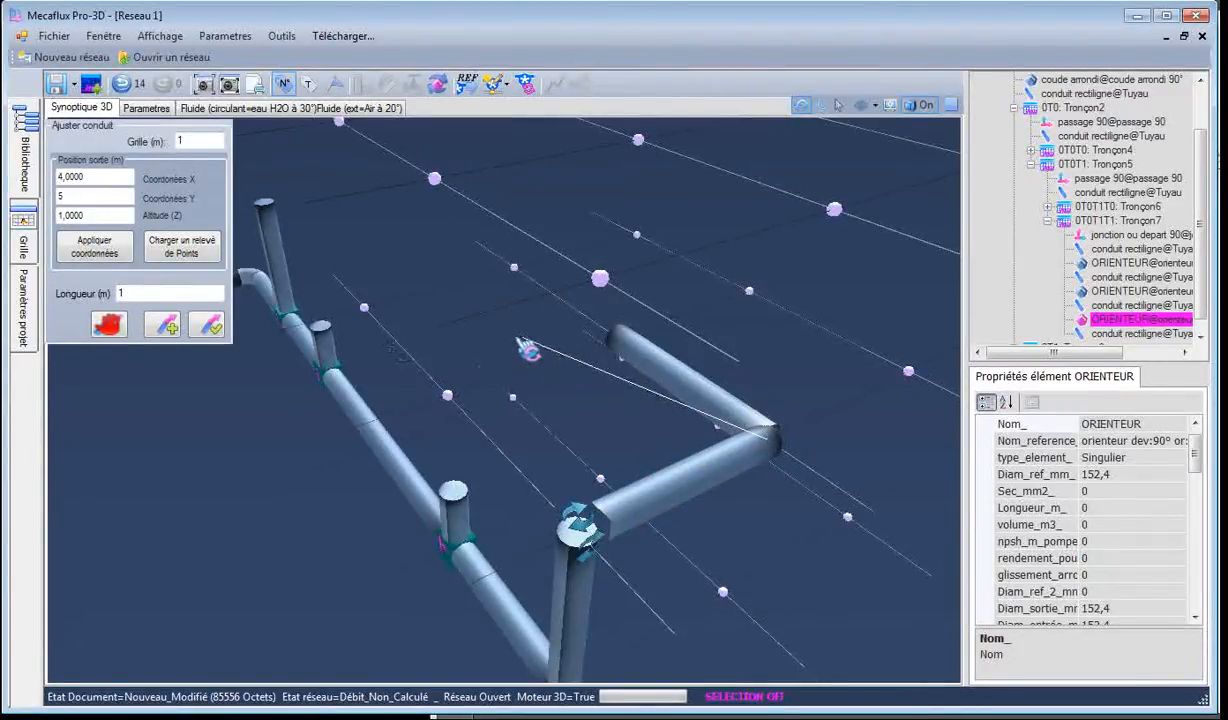
left_click(210, 327)
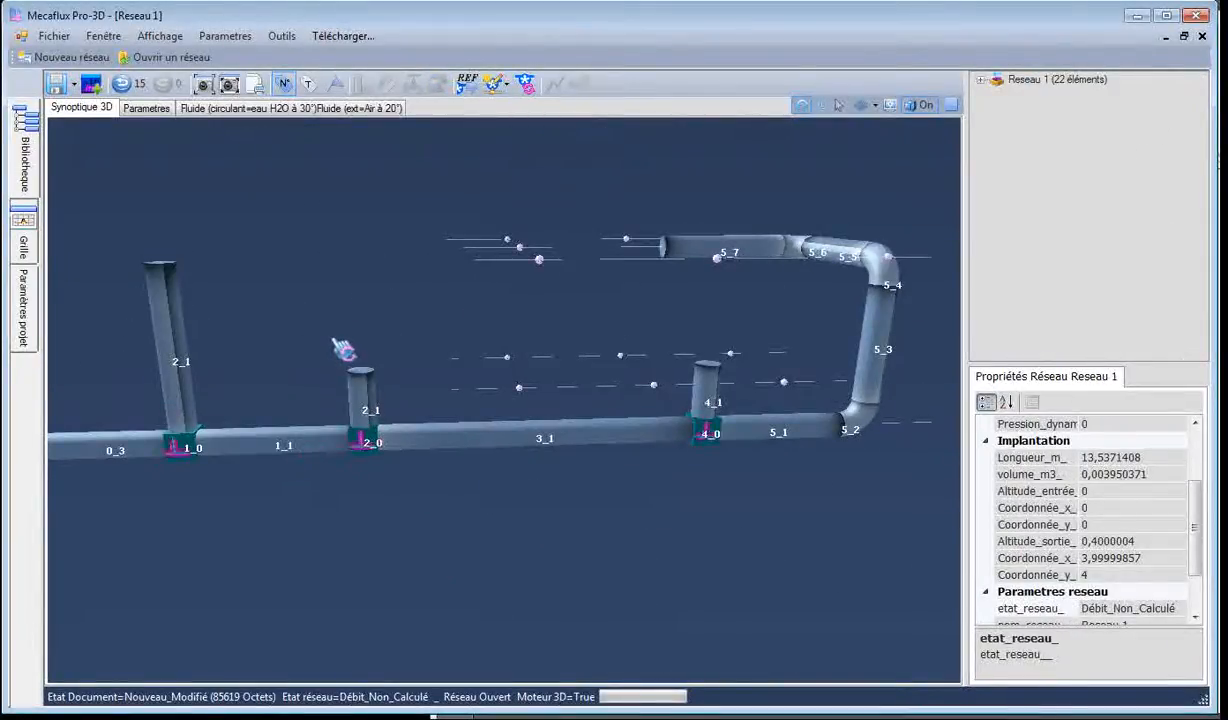
Following the sketch, extend the first separation's vertical conduit with 1 m conduits to X 1, Y 5 and X 2, Y 5, both at altitude 1.
mouse_move(343, 350)
left_mouse_down()
mouse_move(320, 378)
mouse_move(300, 368)
left_mouse_up()
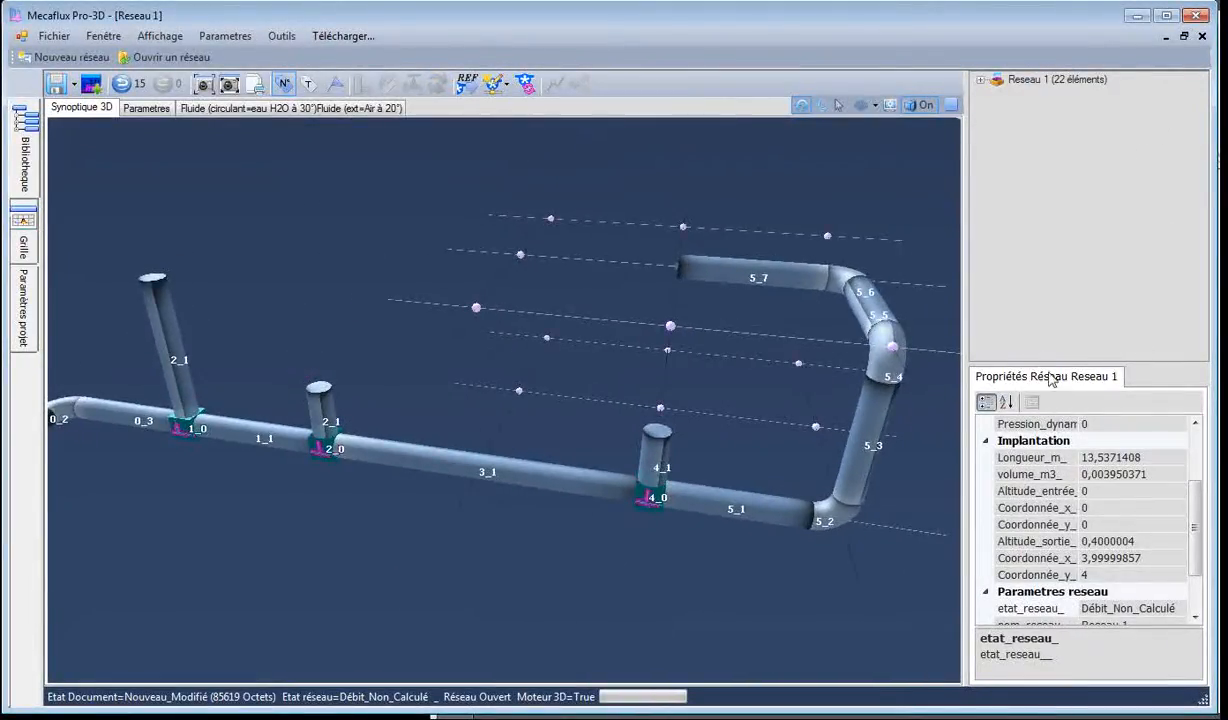
key("alt+Tab")
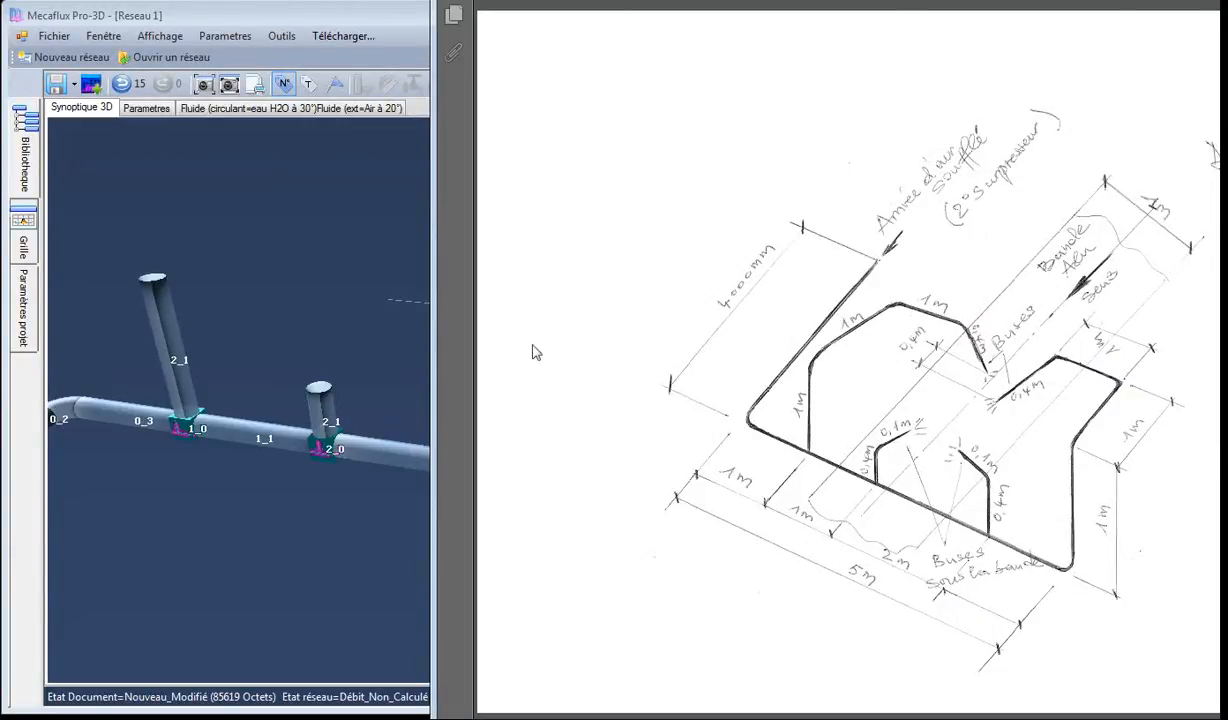
left_click(318, 350)
left_click(175, 327)
right_click(167, 327)
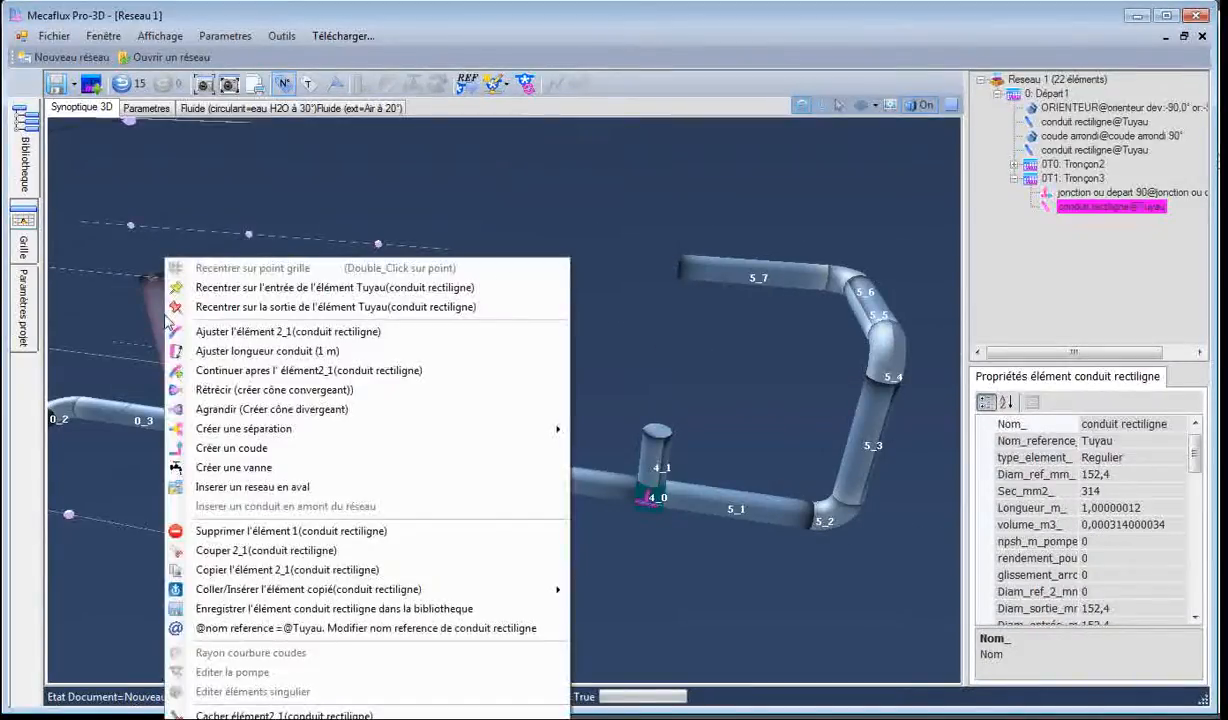
left_click(222, 371)
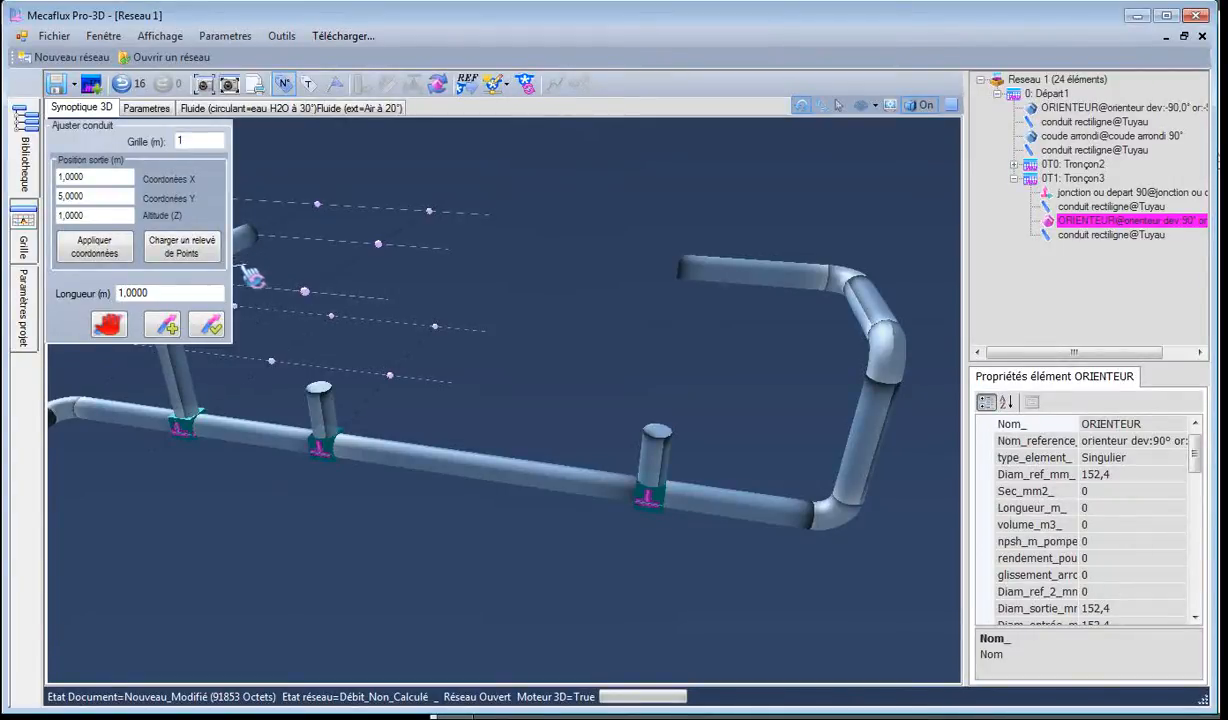
left_click(168, 328)
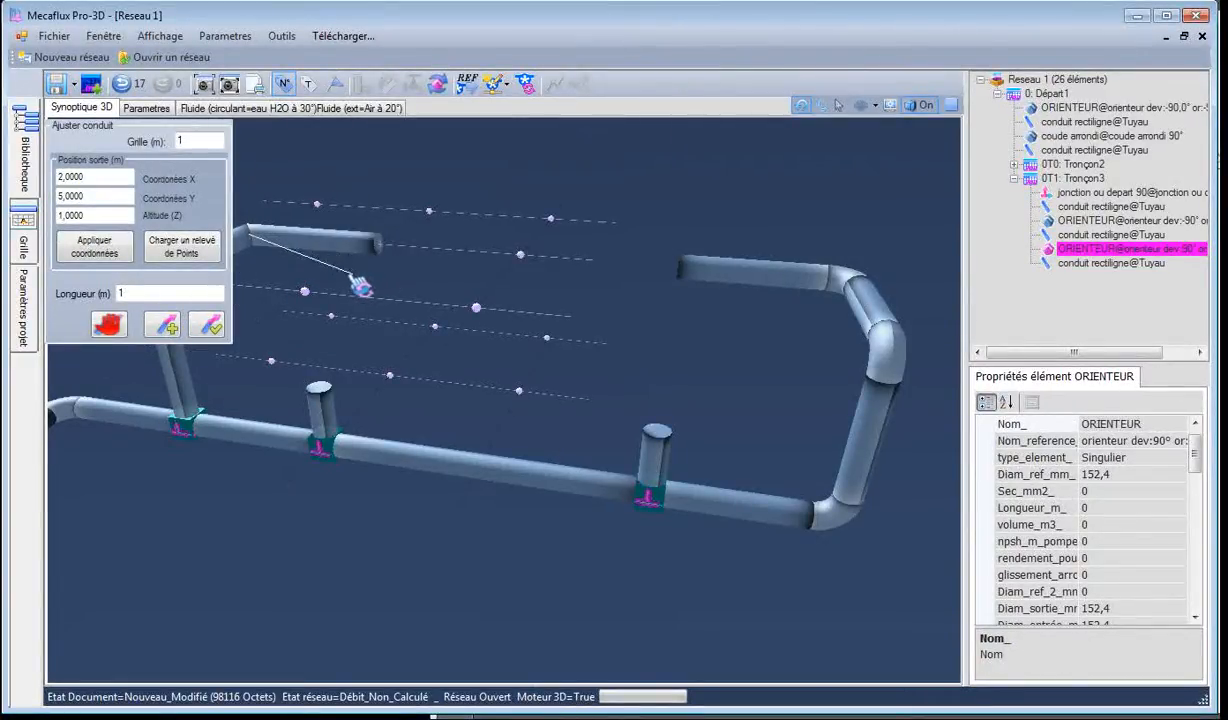
left_click(208, 325)
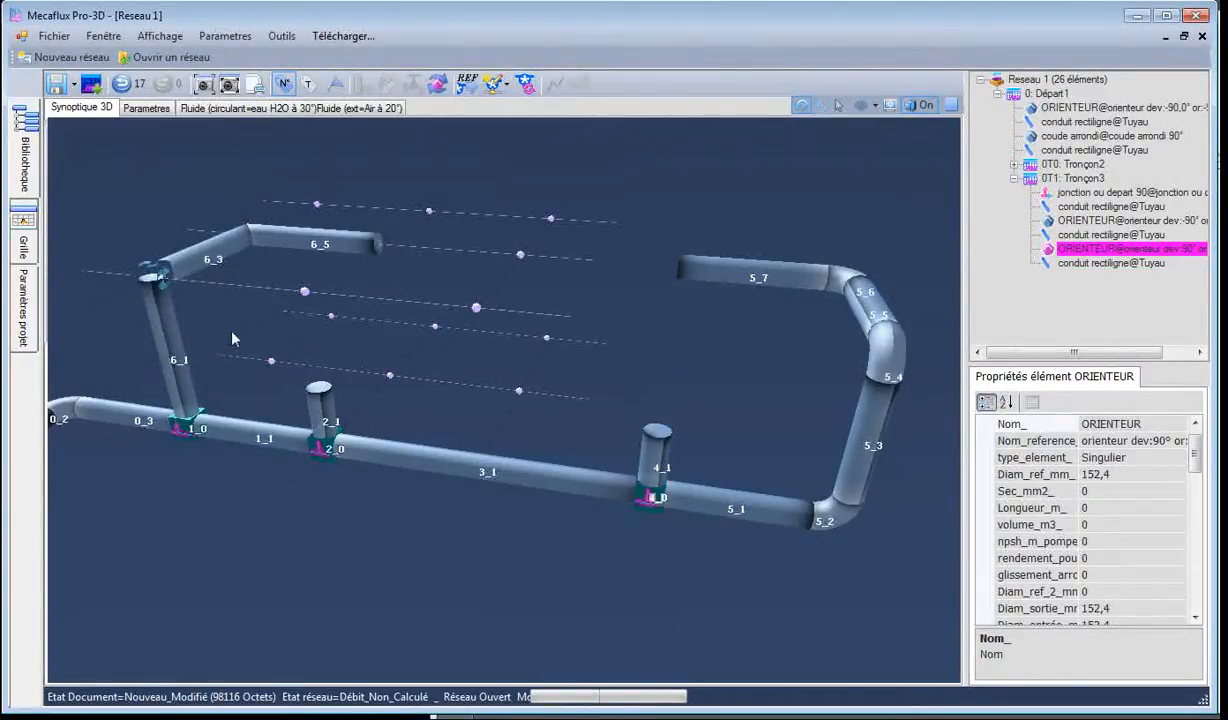
Following the sketch, try to extend the second separation's 0,4 m vertical conduit with a 0,1 m horizontal conduit towards X 2, Y 5, altitude 0,4.
left_click_drag(467, 336, 461, 580)
scroll(486, 341, "down", 3)
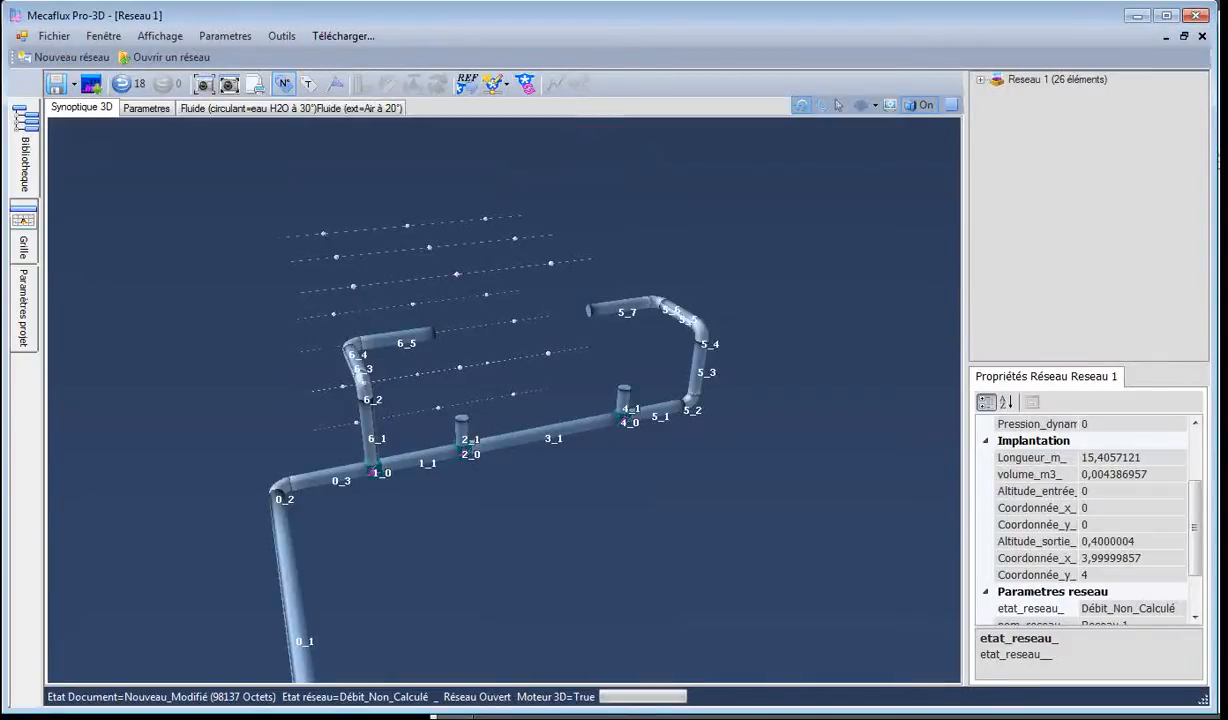
key("alt+Tab")
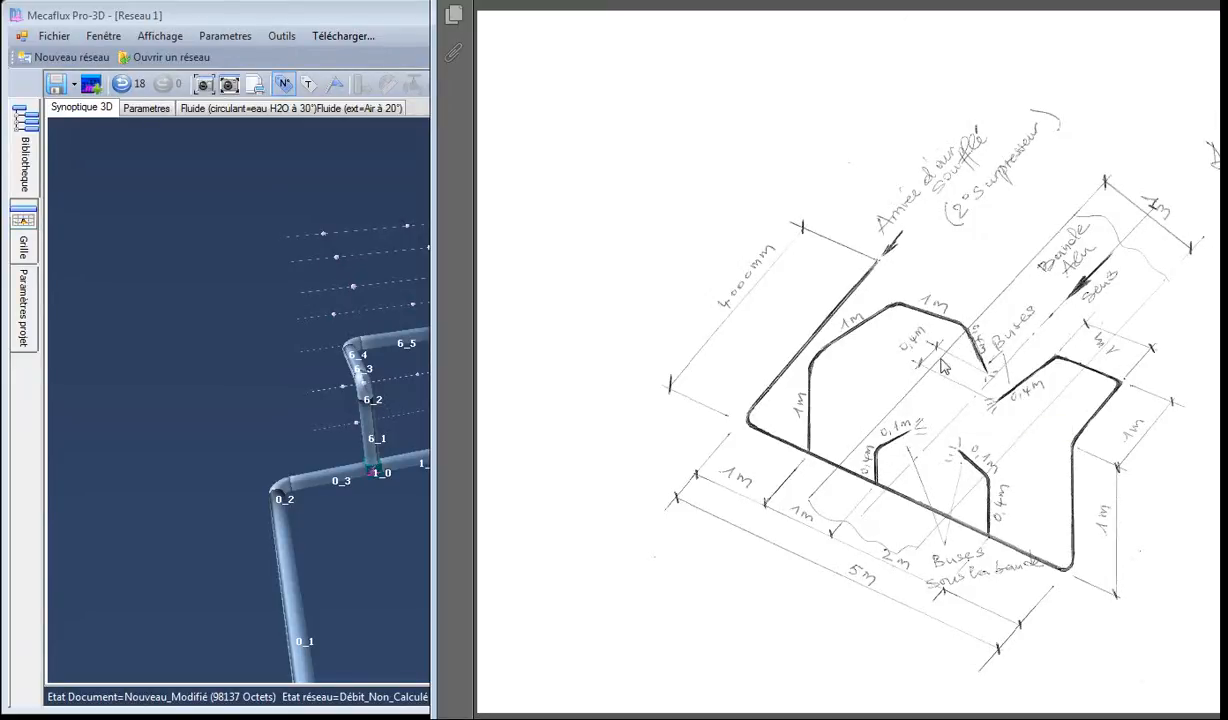
left_click(298, 405)
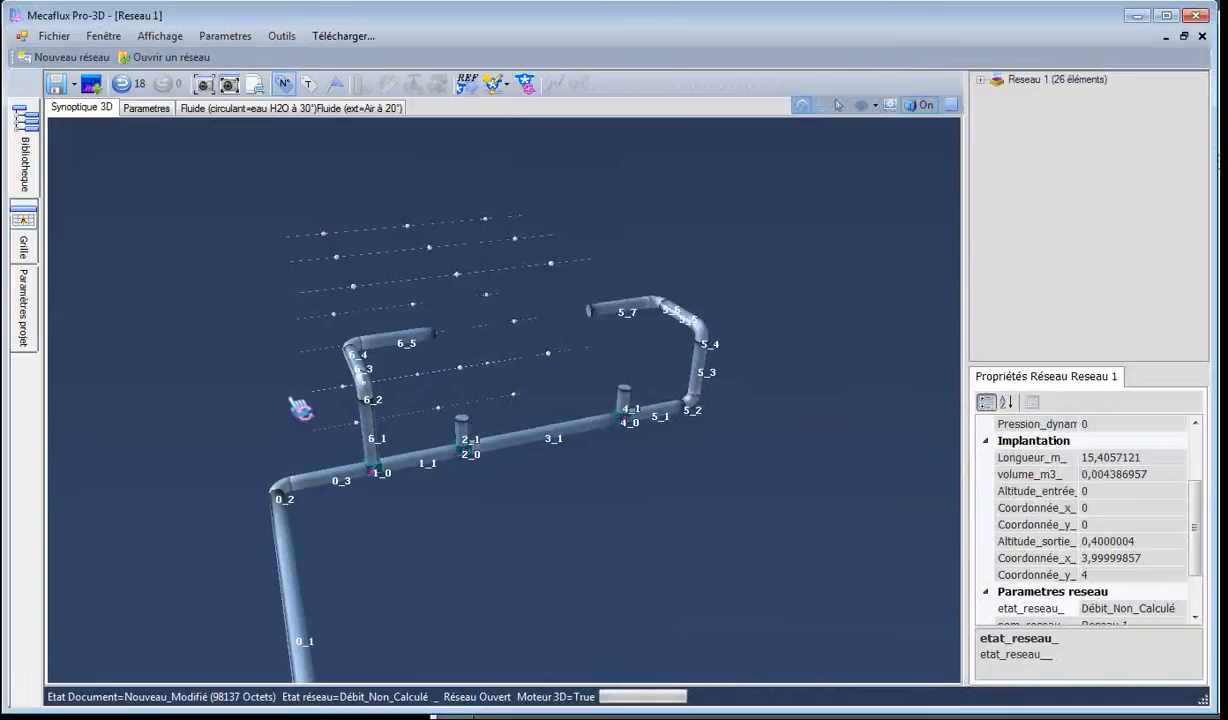
left_click(470, 425)
right_click(465, 425)
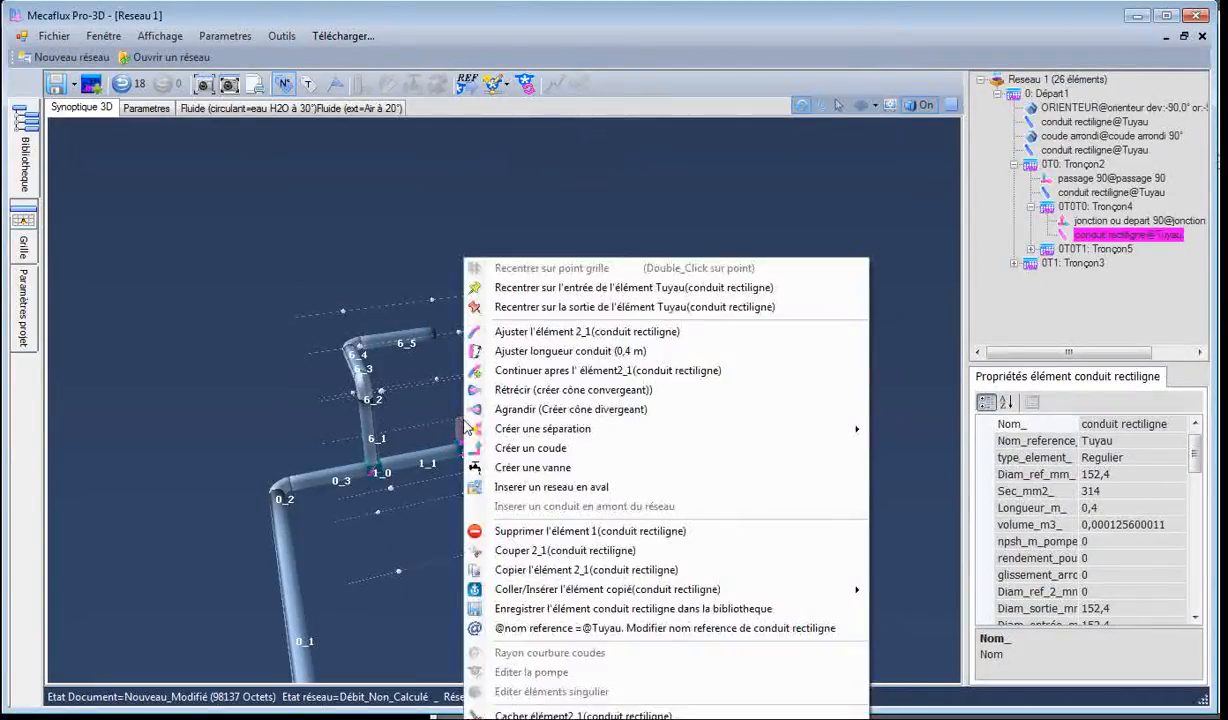
left_click(531, 389)
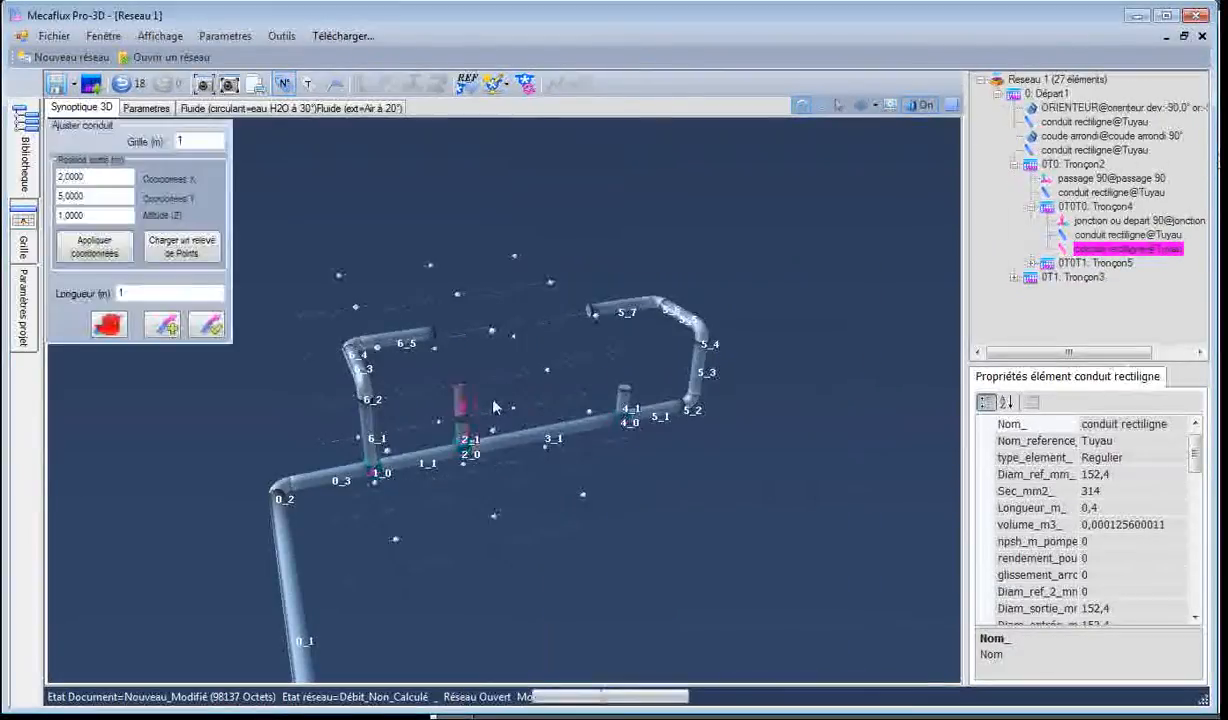
left_click(437, 380)
scroll(430, 394, "up", 3)
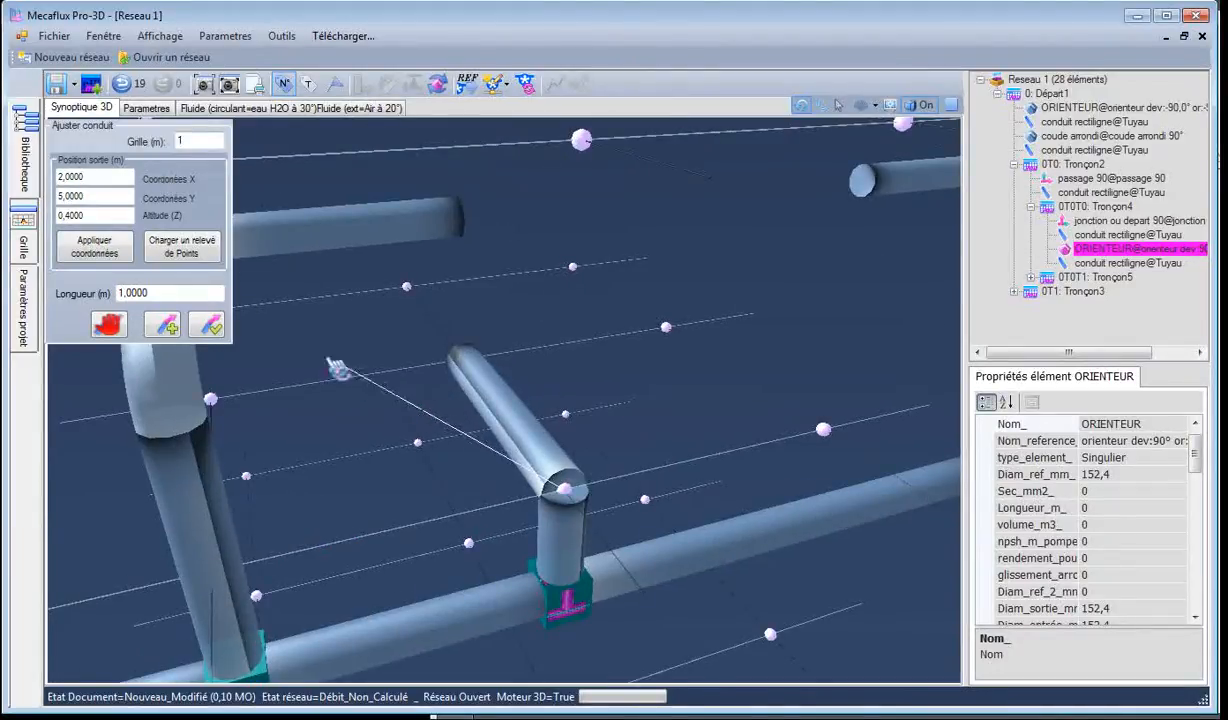
type("0,1")
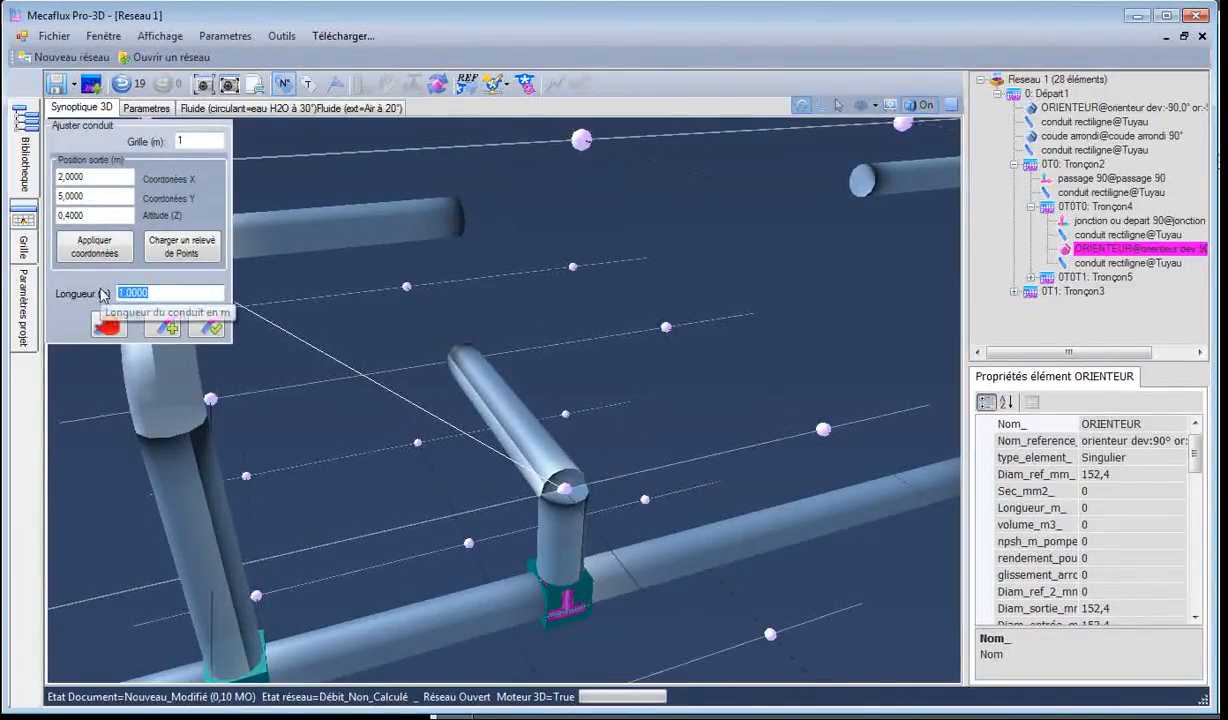
left_click(210, 325)
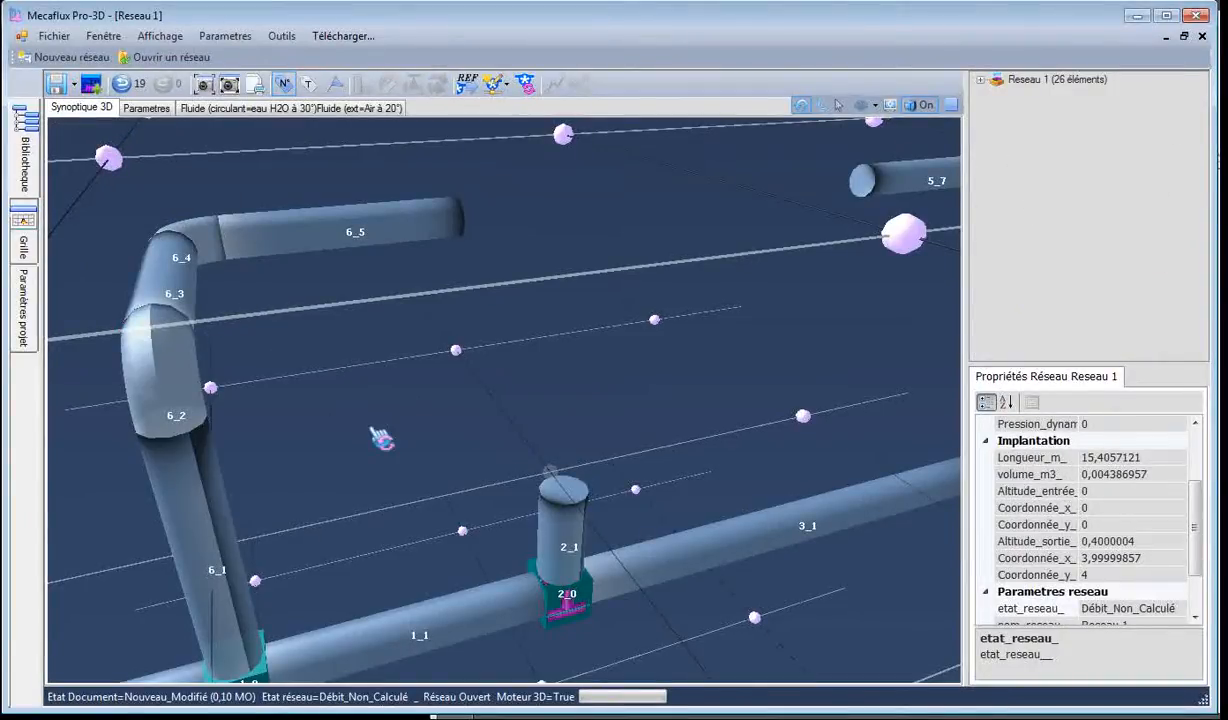
Continue the second separation's vertical conduit with a 0,2 m horizontal conduit ending at X 2, Y 4,2, altitude 0,4, and finish the adjustment.
left_click(545, 440)
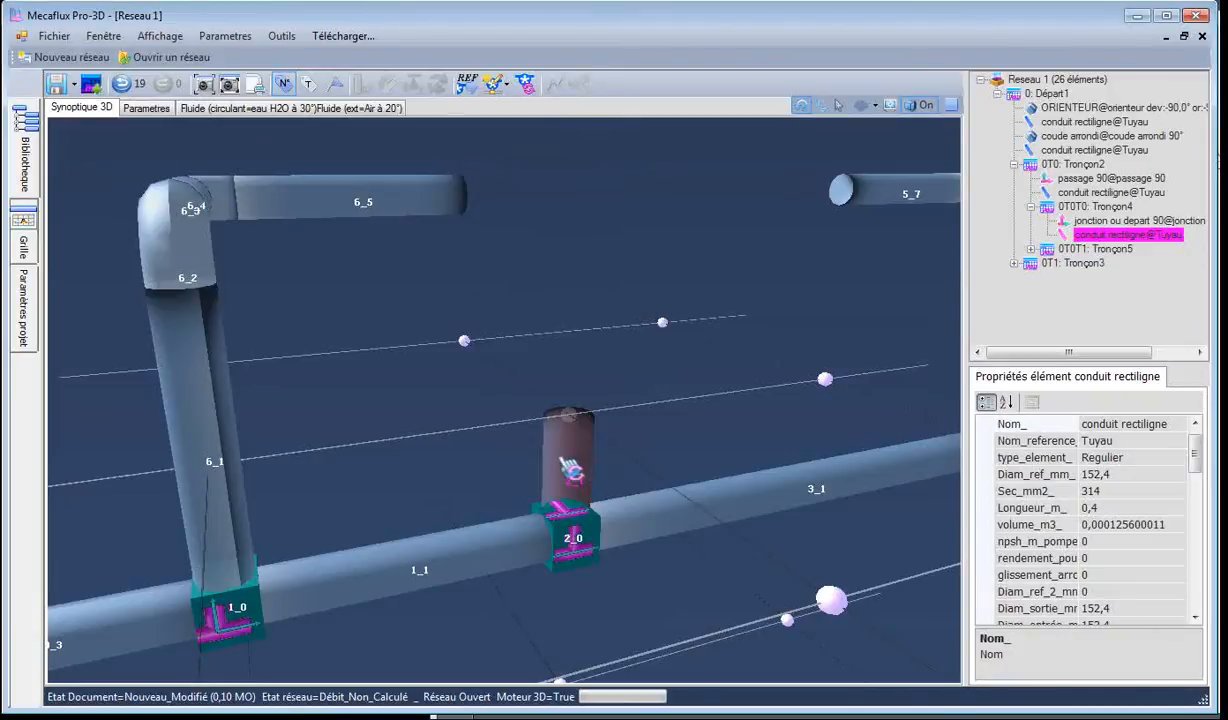
right_click(579, 459)
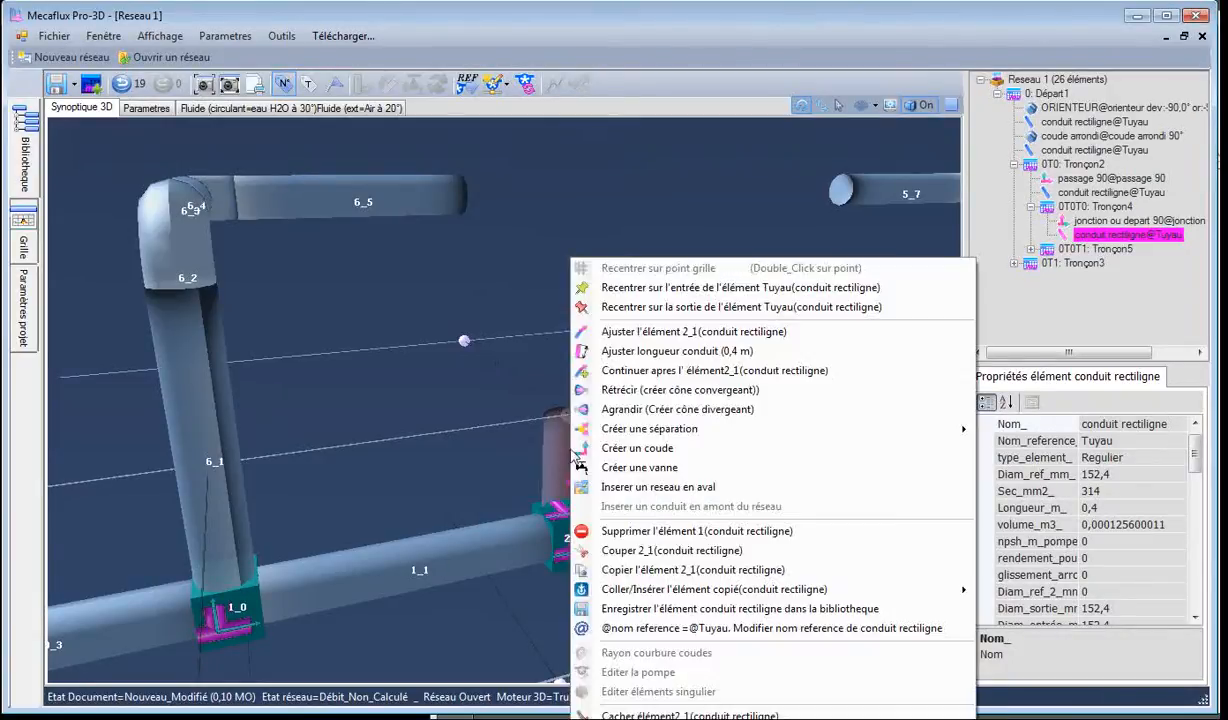
left_click(626, 371)
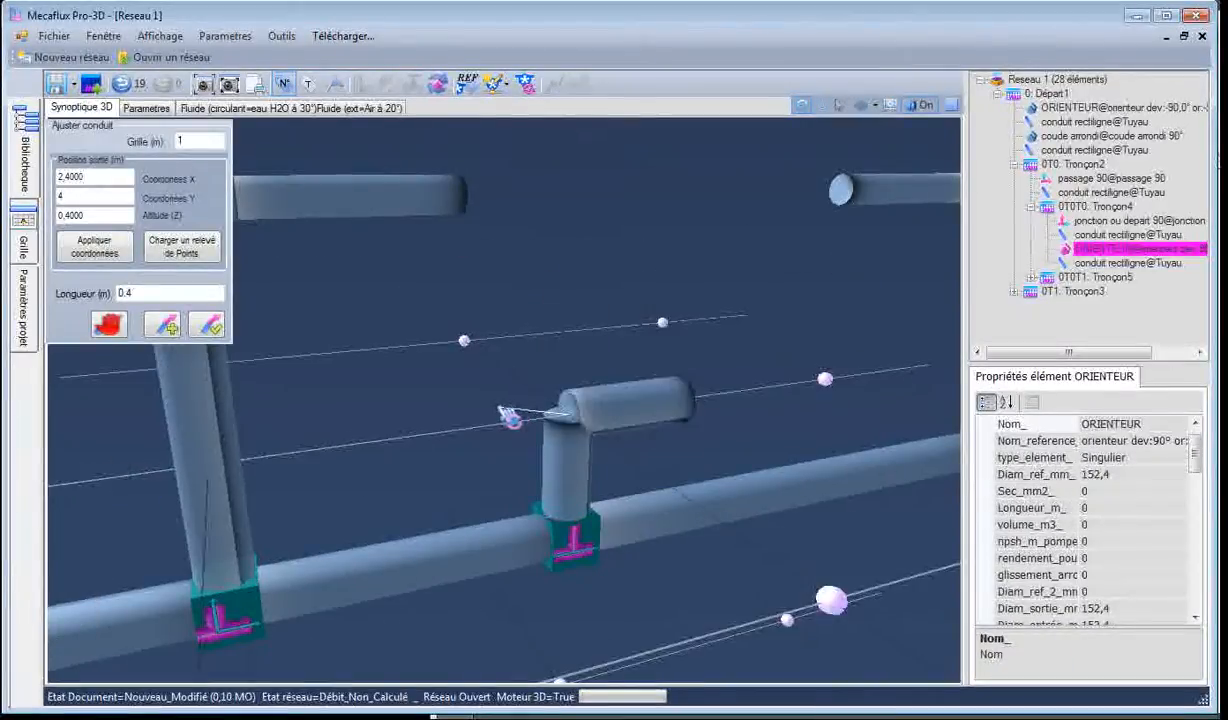
left_click(464, 340)
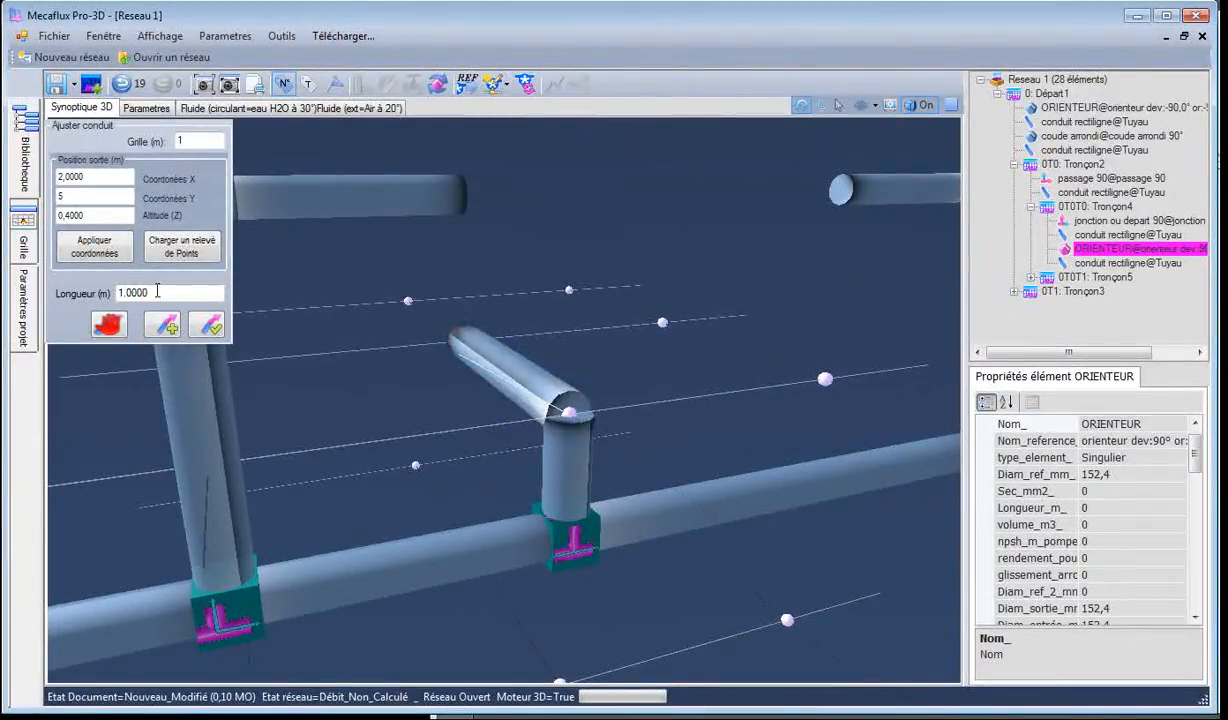
type("0,2")
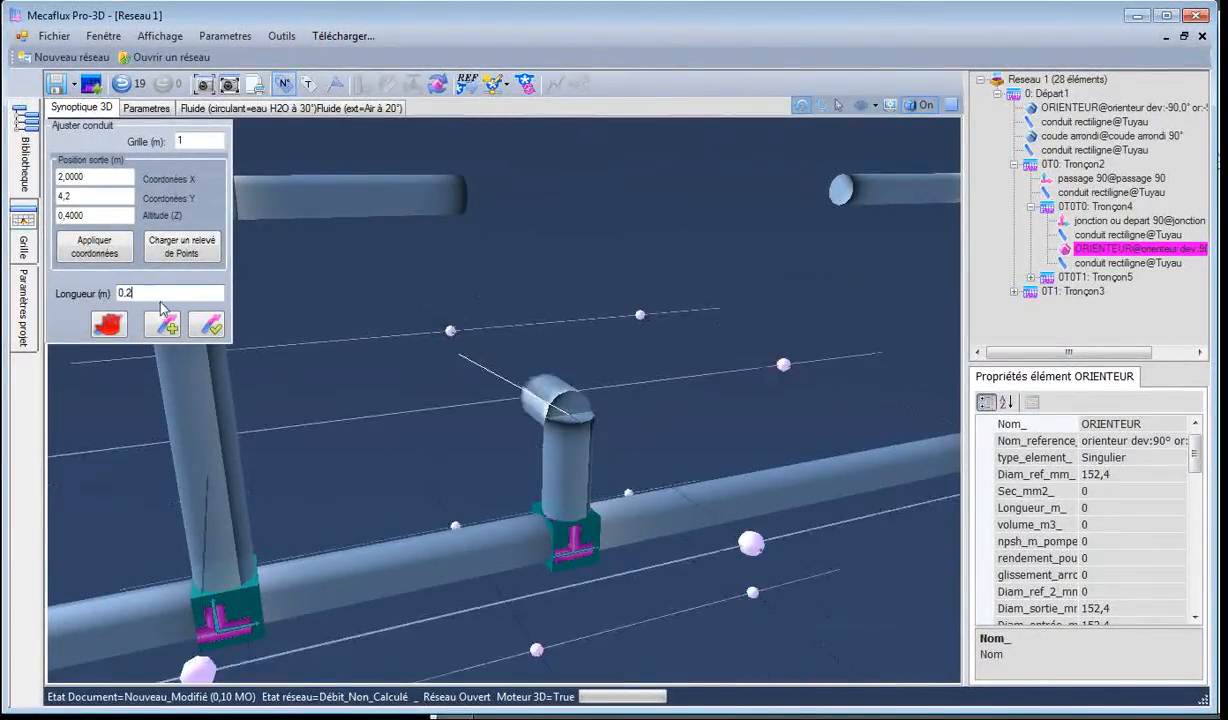
left_click(212, 326)
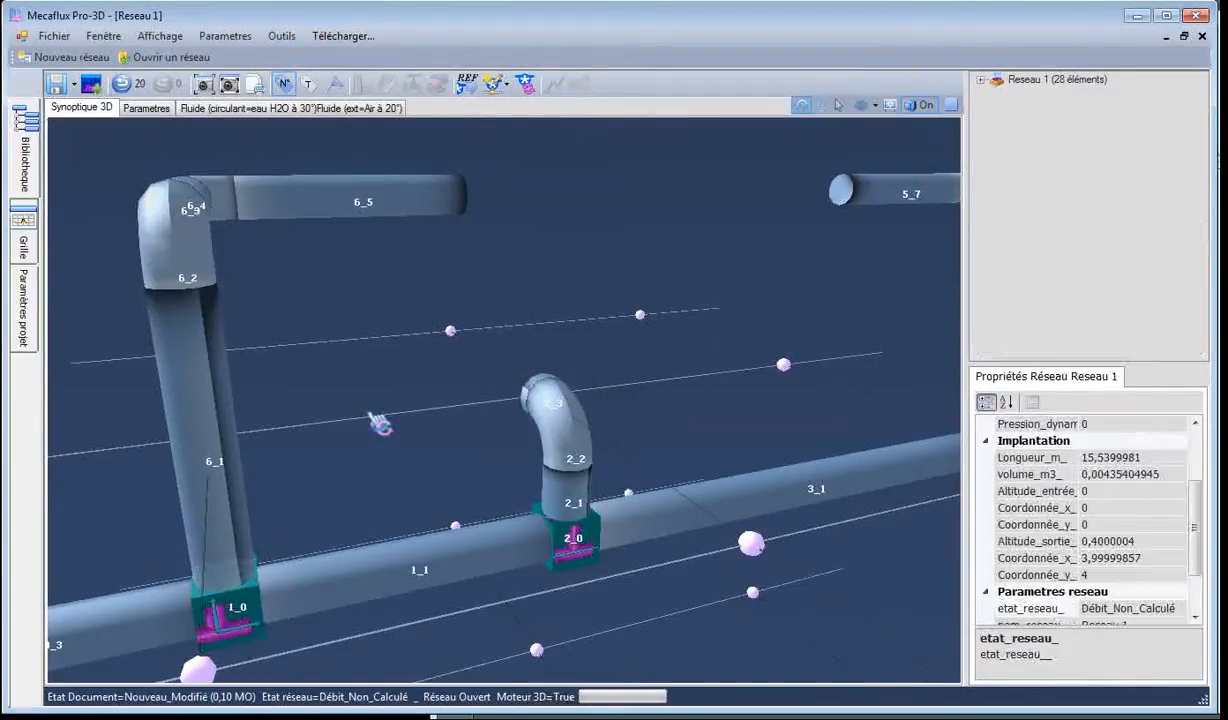
Continue the third separation's 0,4 m vertical conduit with a horizontal conduit running to X 4, Y 5, altitude 0,4.
mouse_move(388, 424)
left_mouse_down()
mouse_move(424, 430)
mouse_move(386, 422)
left_mouse_up()
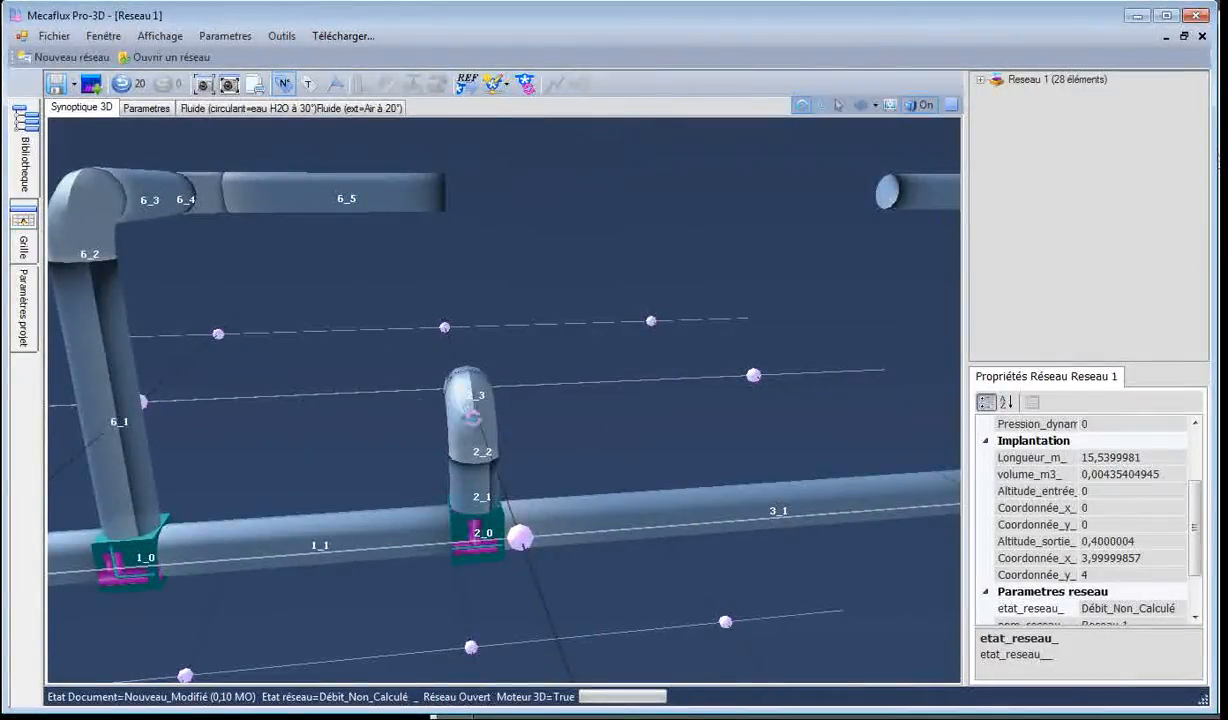
left_click_drag(588, 416, 518, 430)
scroll(442, 380, "down", 3)
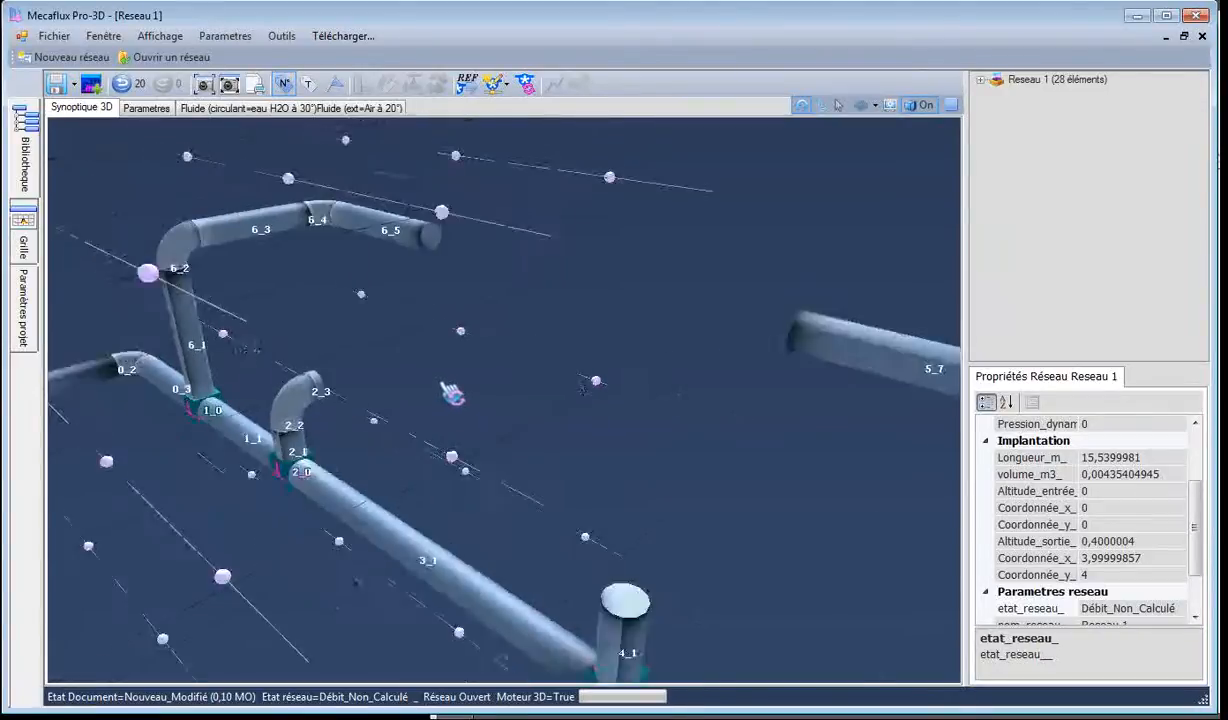
left_click(604, 587)
right_click(600, 590)
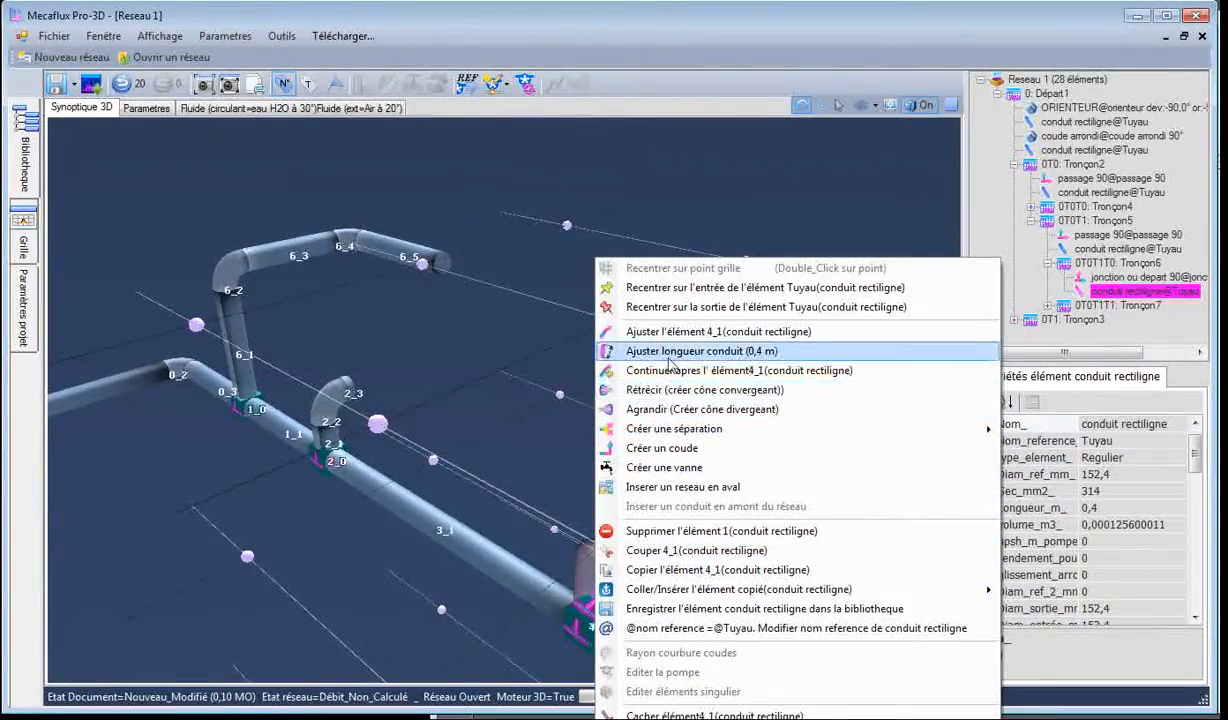
left_click(634, 368)
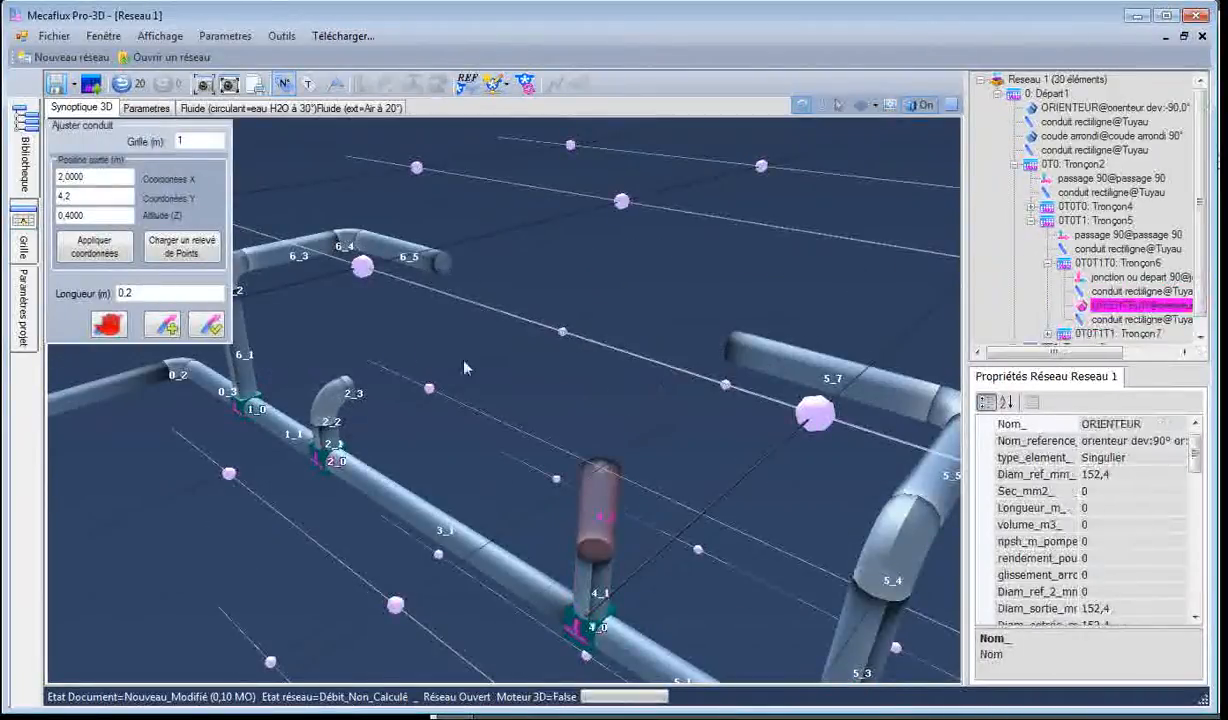
left_click(238, 352)
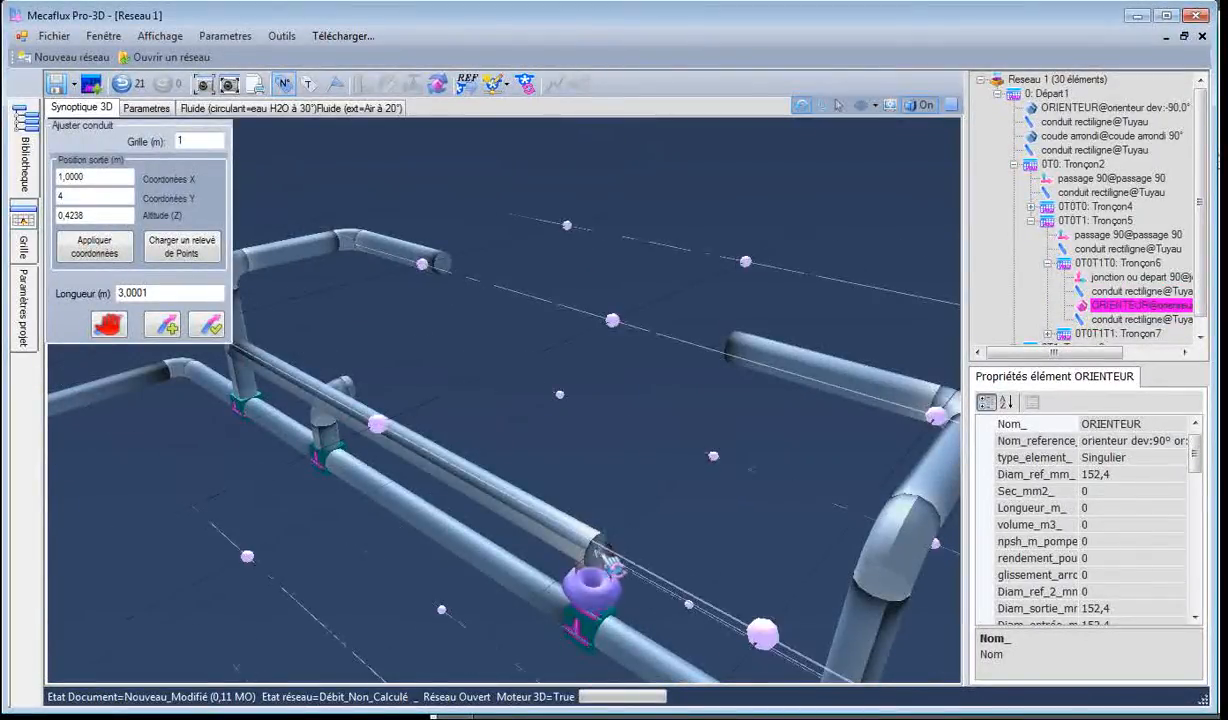
left_click(714, 456)
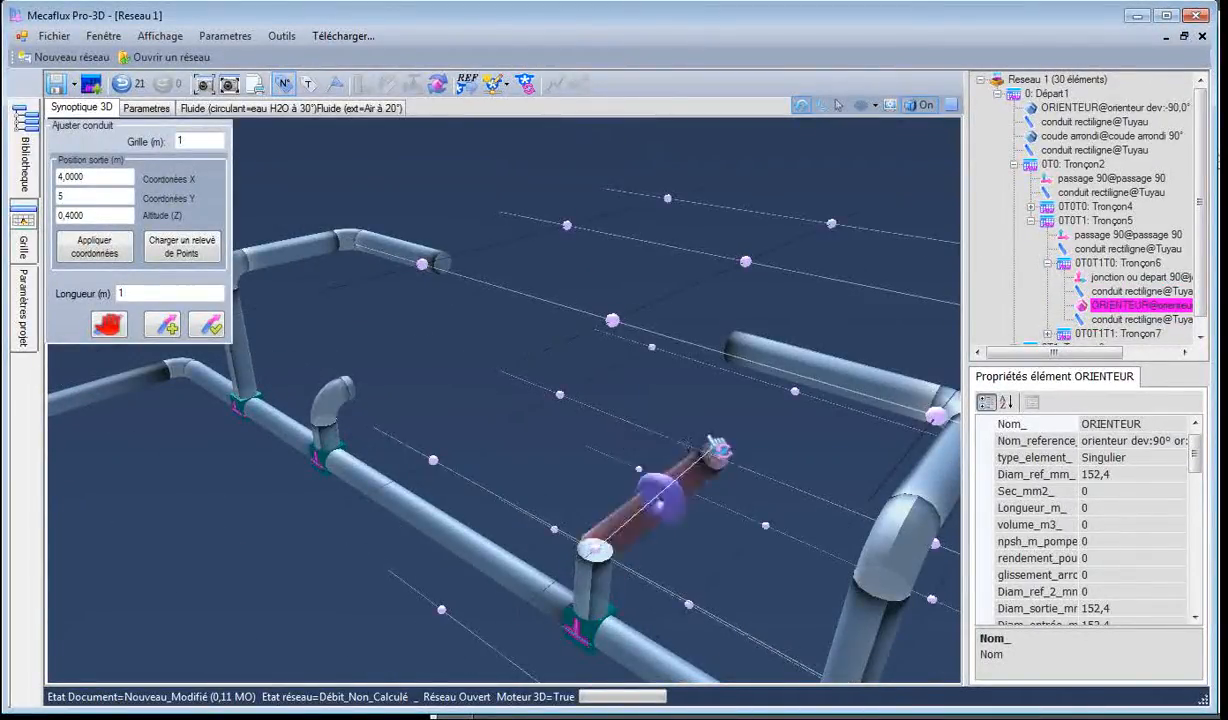
left_click(716, 451)
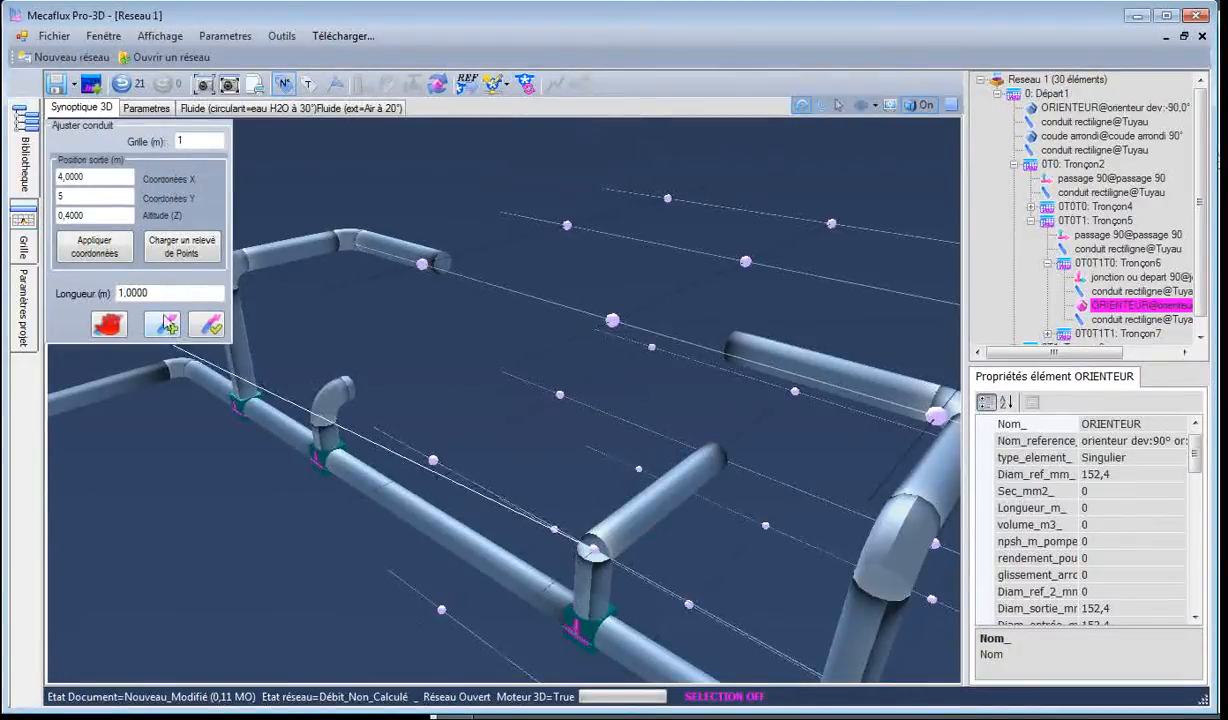
Shorten the third separation's new horizontal conduit to 0,2 m, ending at X 4, Y 4,2, and finish the adjustment.
type("0,1")
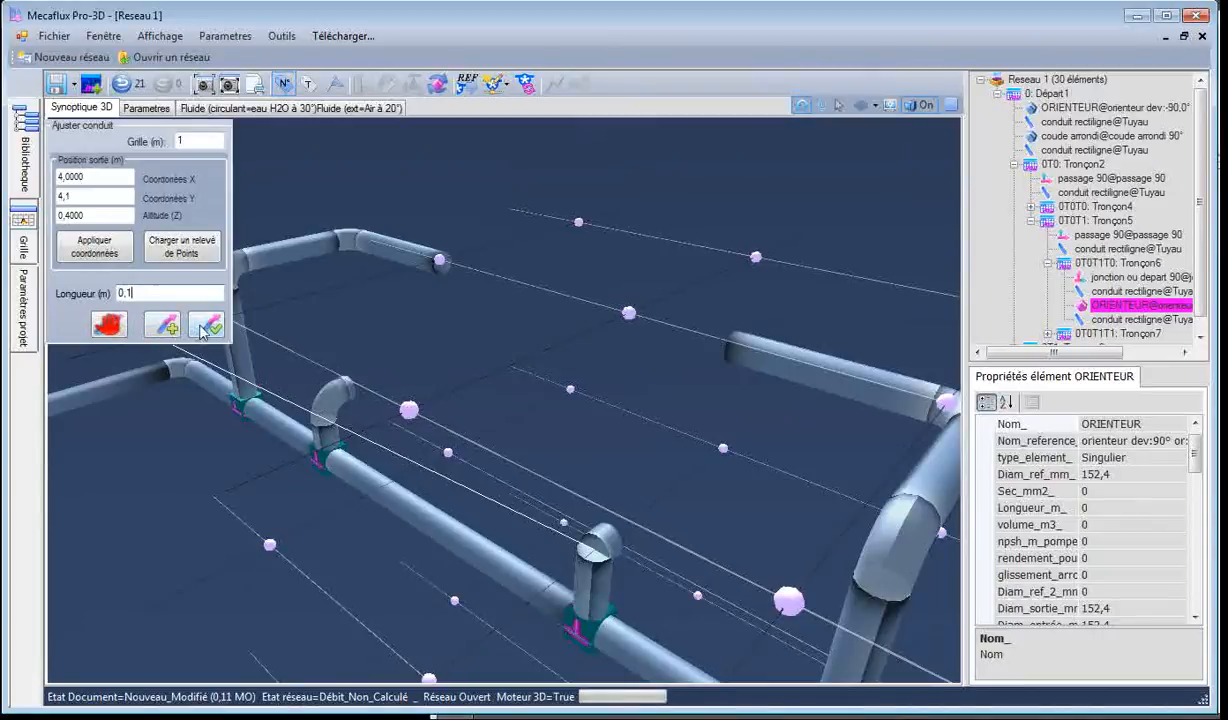
left_click_drag(129, 289, 133, 289)
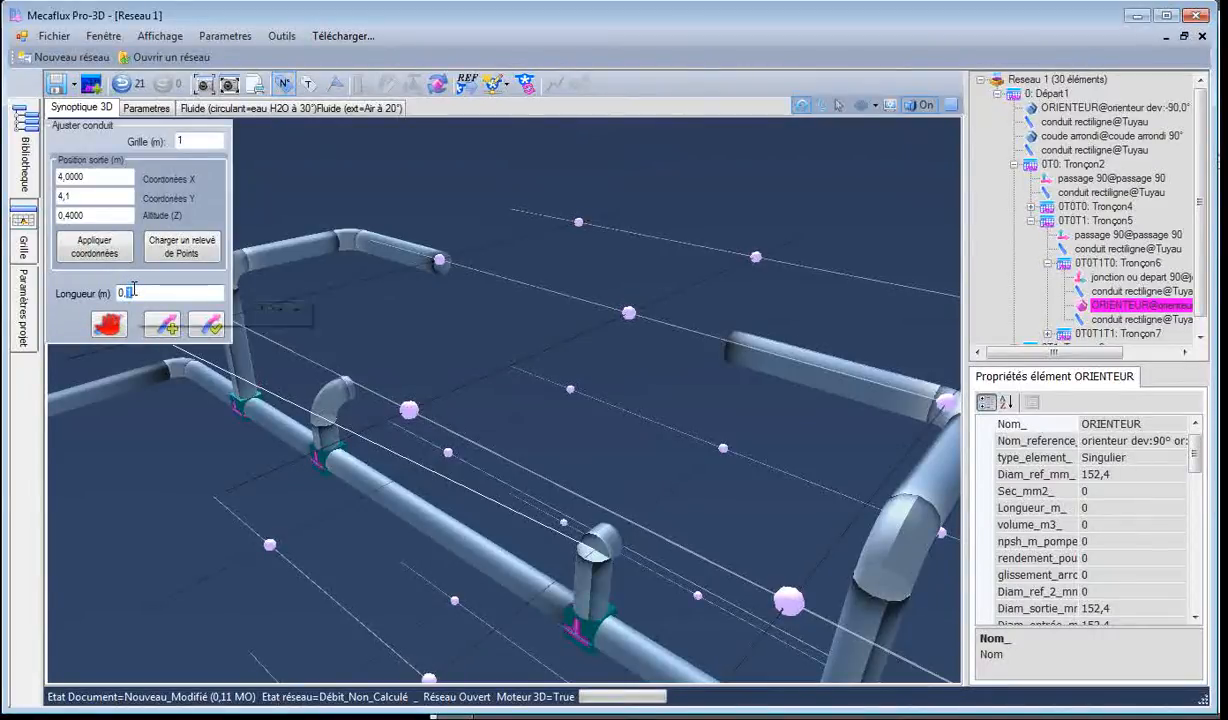
type("2")
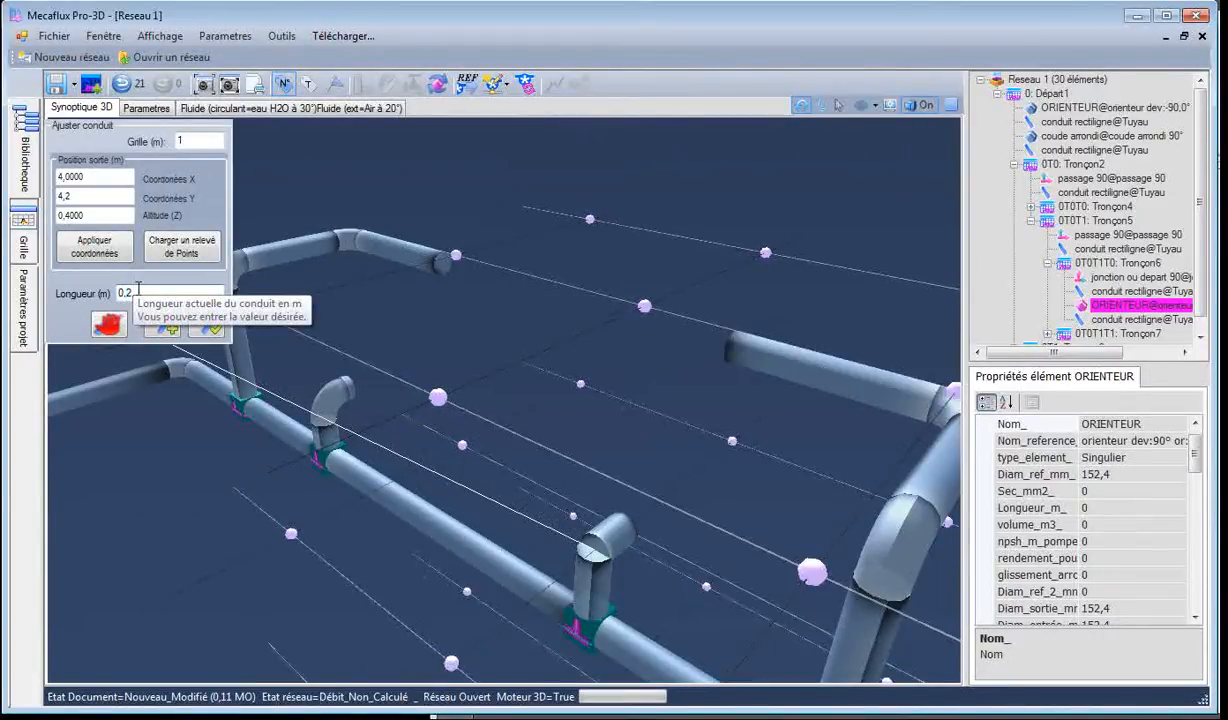
left_click(207, 325)
Following the sketch, continue the first separation's branch beyond its last conduit with one running straight down to X 2, Y 5, altitude 0.
mouse_move(546, 460)
left_mouse_down()
mouse_move(579, 436)
mouse_move(447, 450)
mouse_move(562, 460)
mouse_move(545, 442)
left_mouse_up()
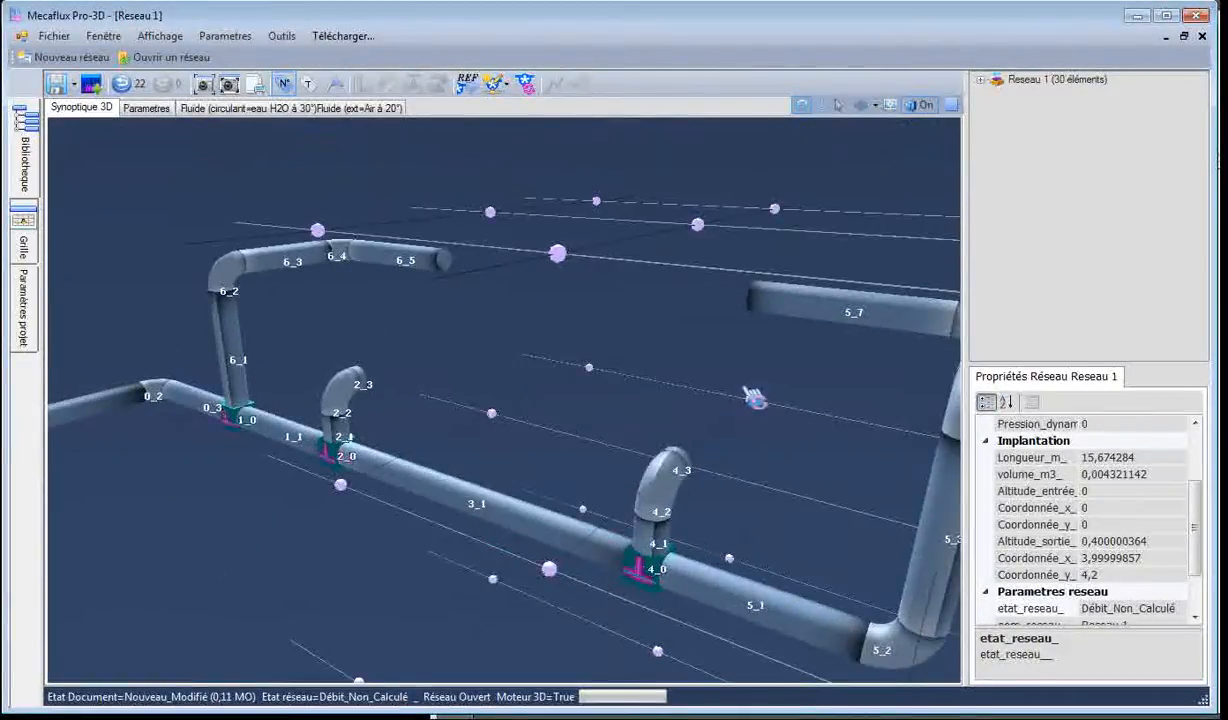
key("alt+Tab")
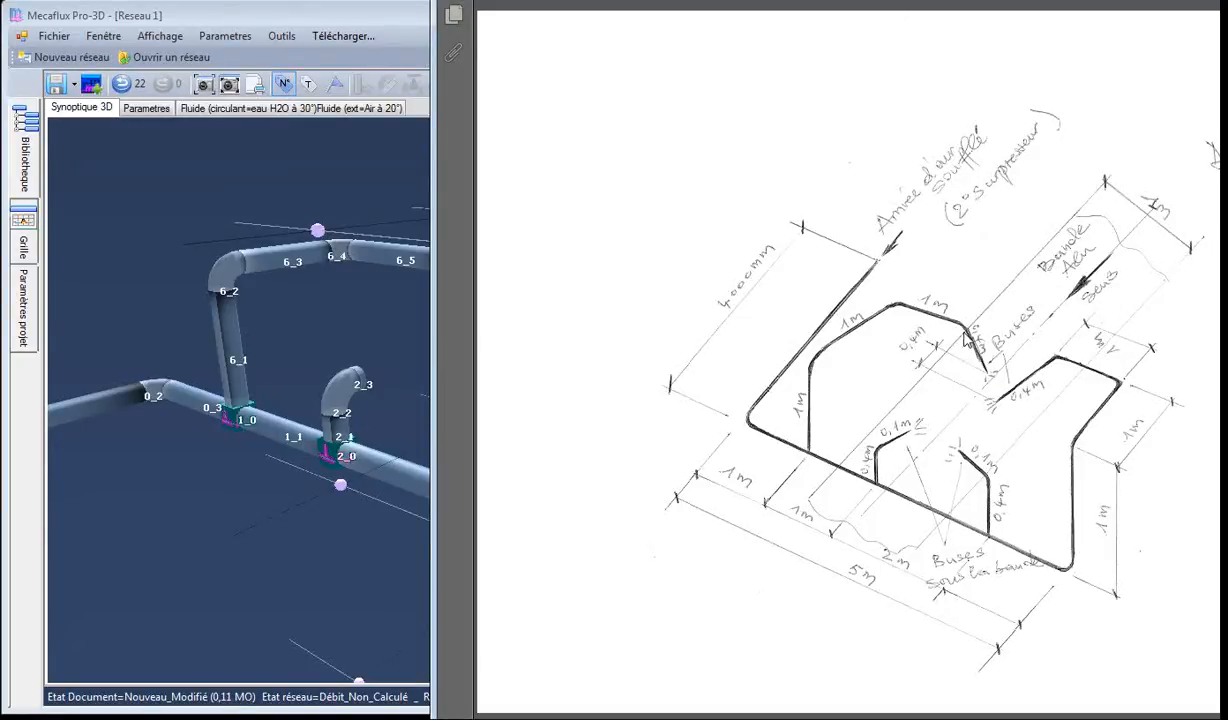
left_click(394, 341)
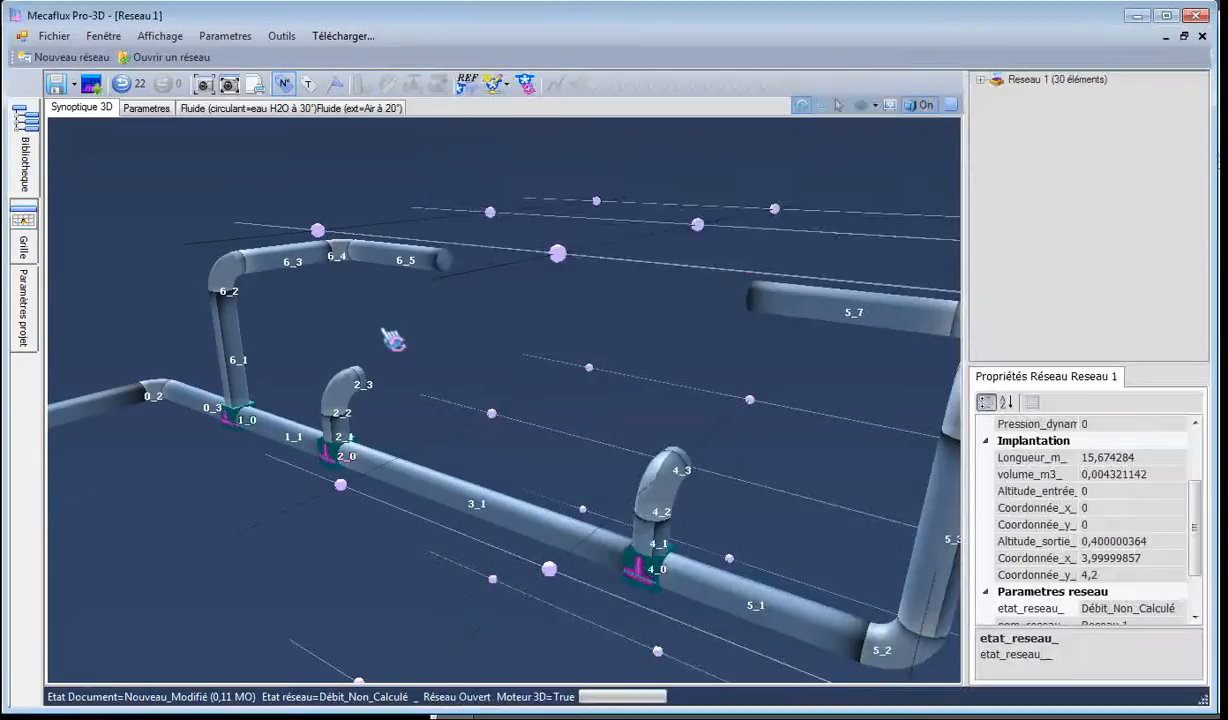
left_click(418, 263)
right_click(423, 259)
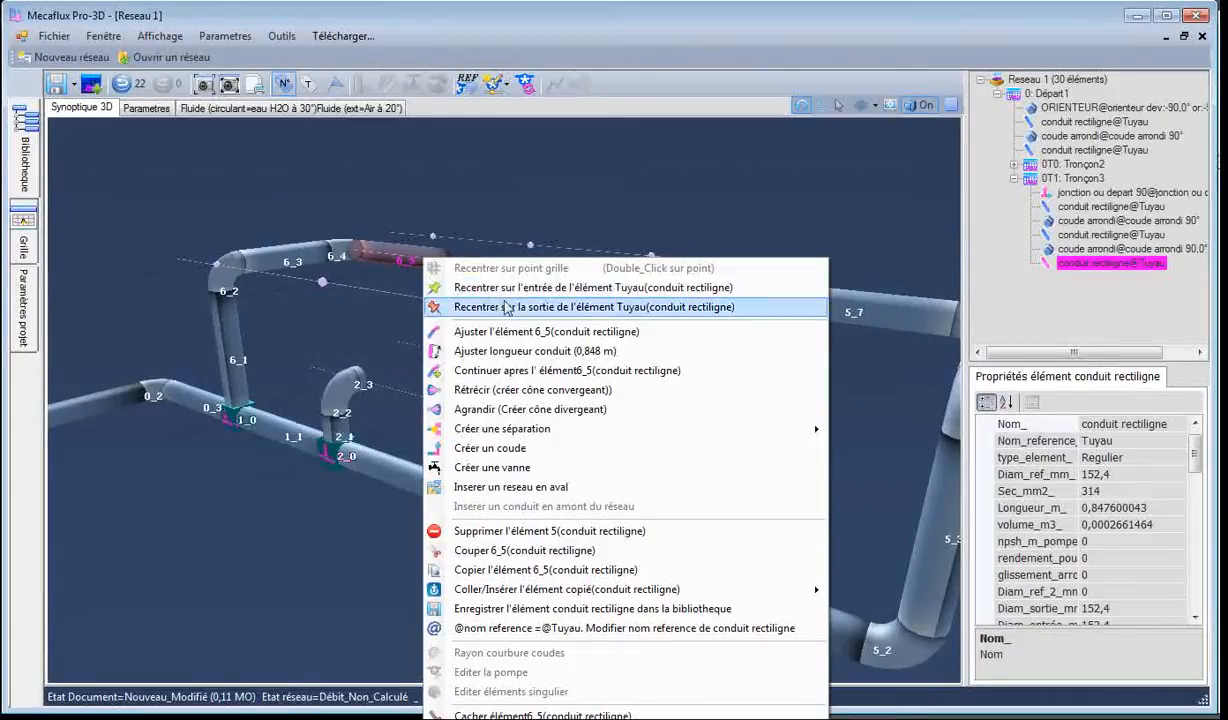
left_click(506, 370)
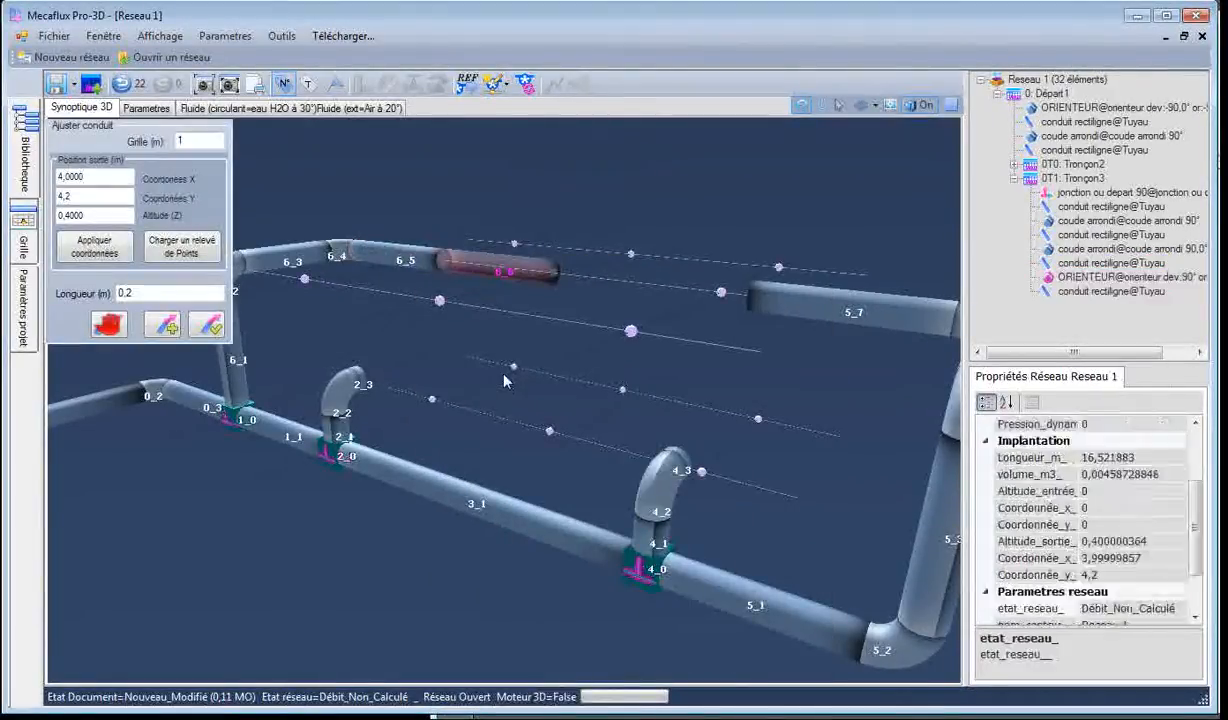
left_click_drag(504, 381, 536, 392)
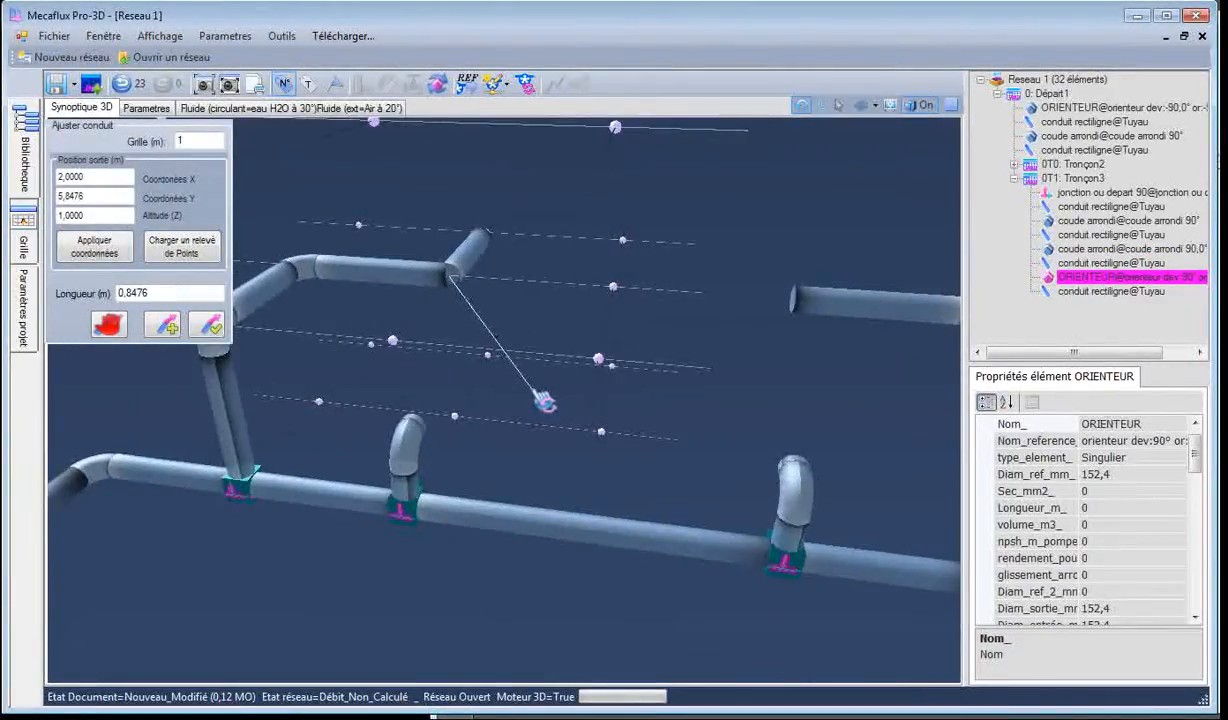
left_click_drag(452, 312, 433, 348)
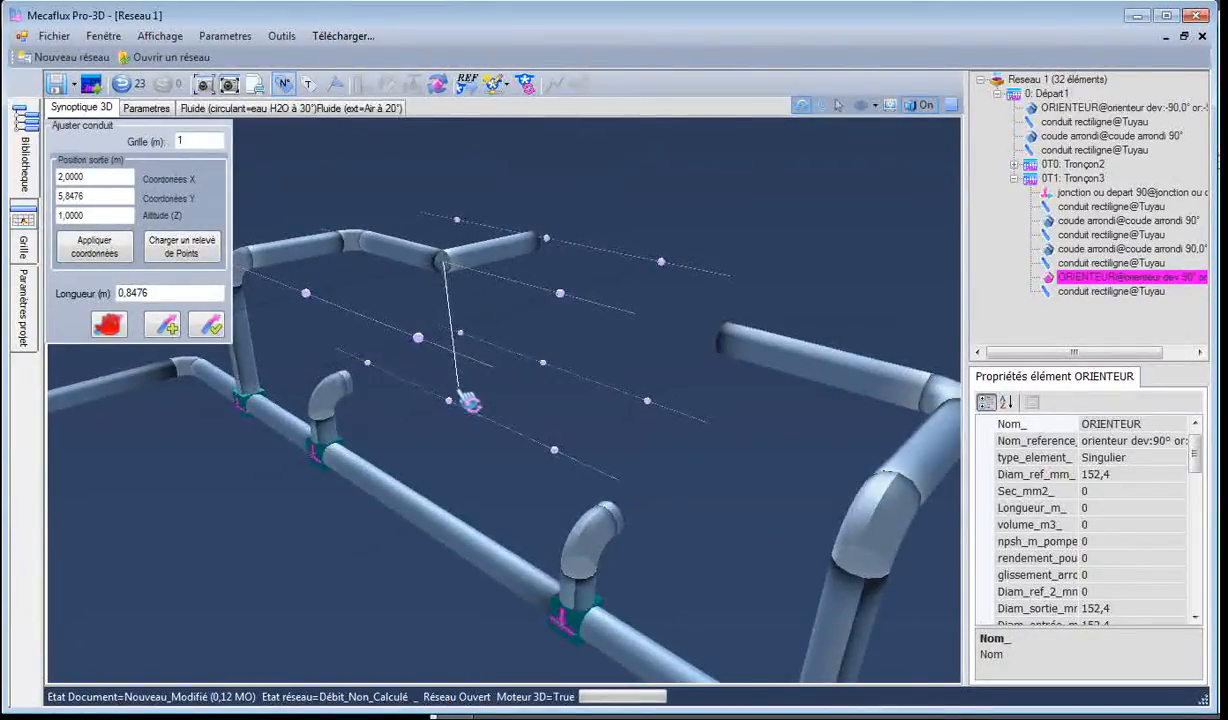
left_click(449, 400)
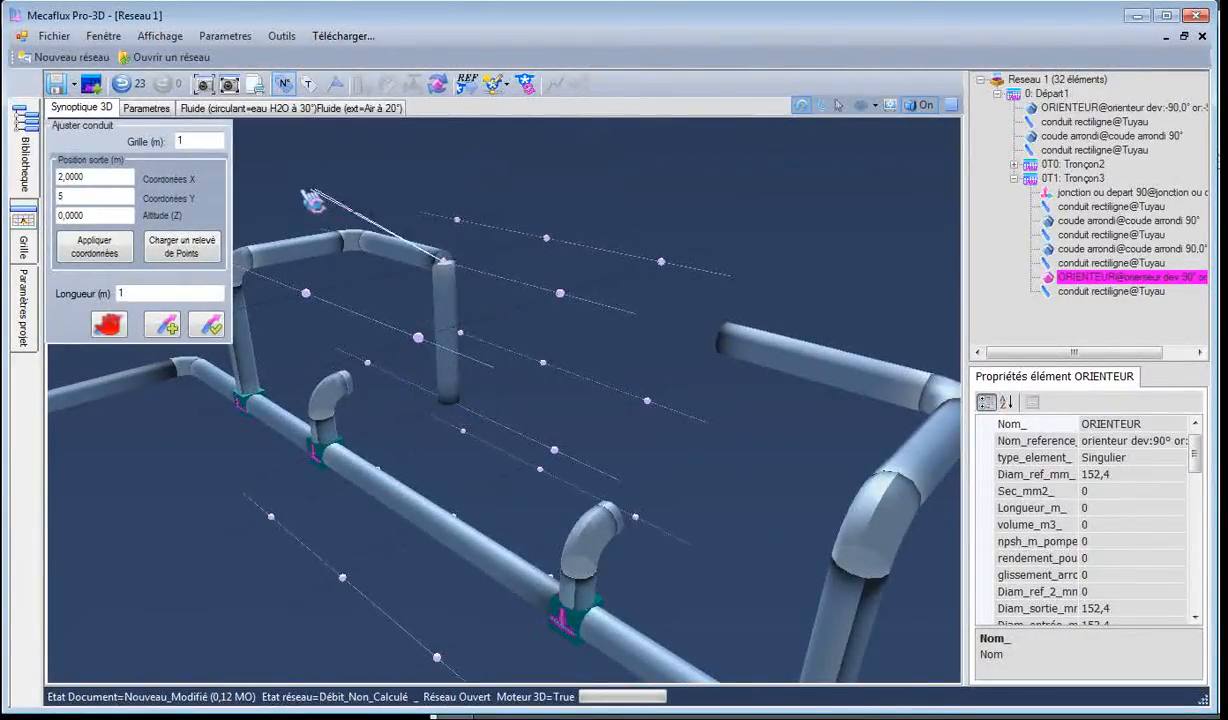
Shorten this downward conduit to 0.4 m, ending at altitude 0,6, and finish the adjustment.
left_click_drag(134, 292, 103, 293)
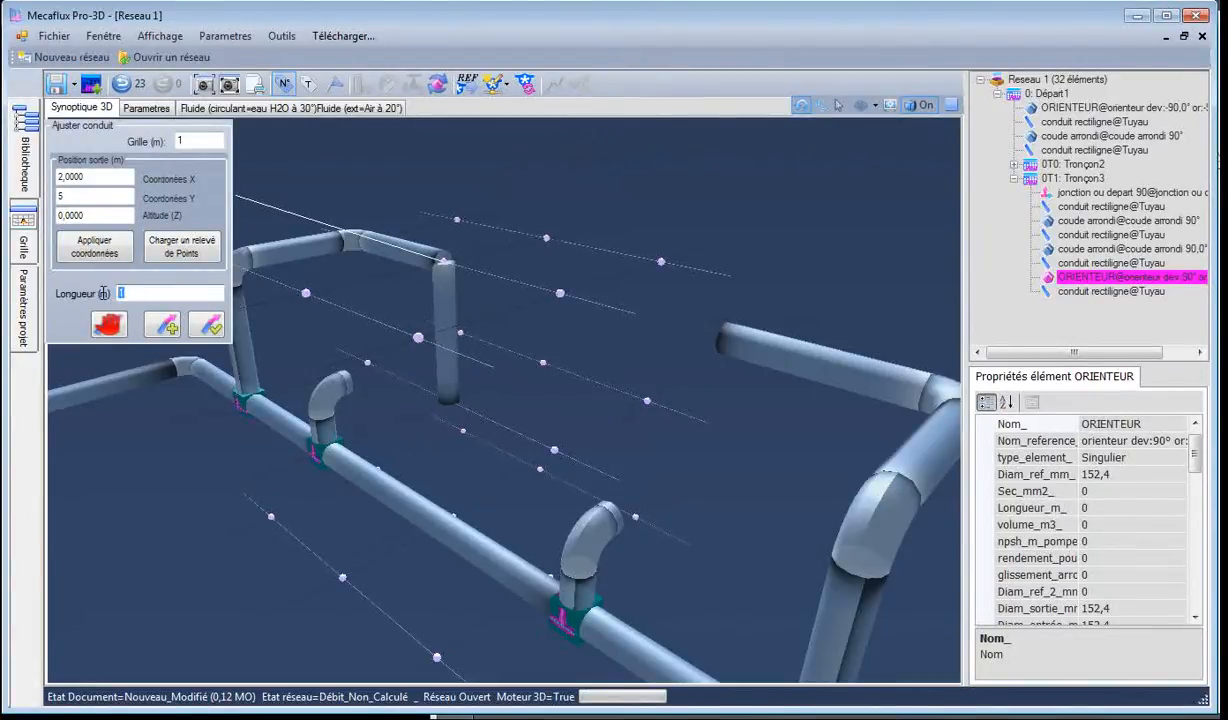
type("0.4")
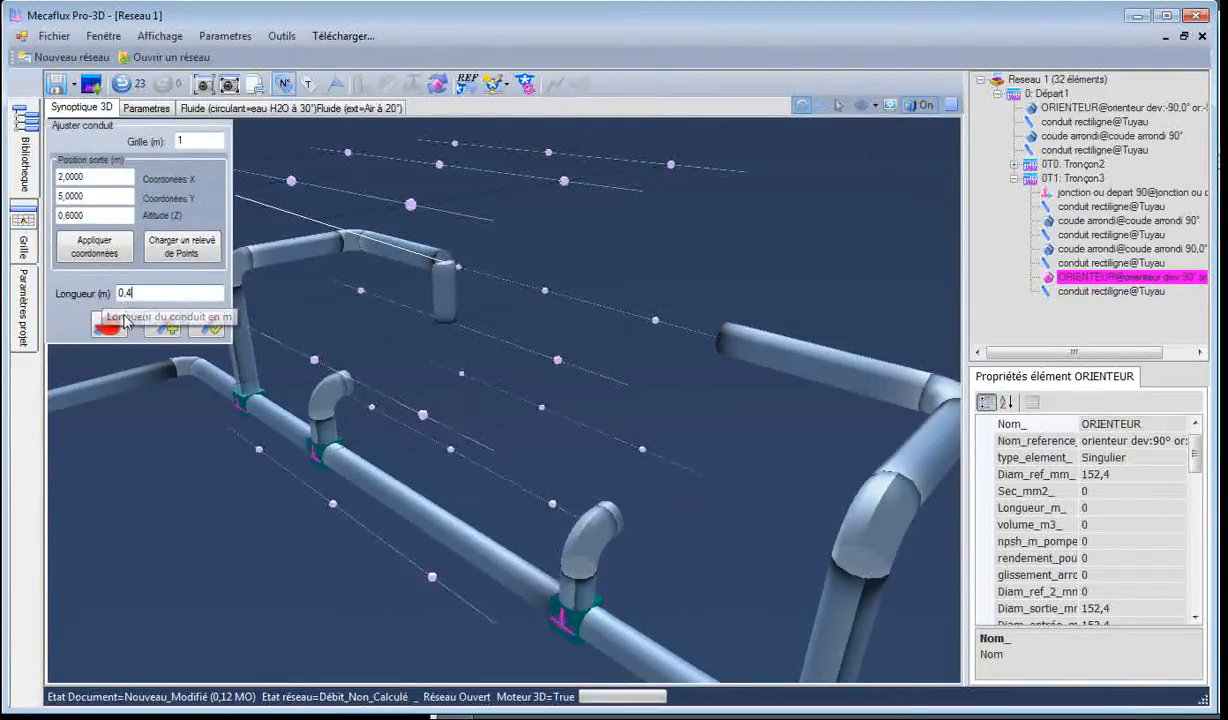
left_click(207, 327)
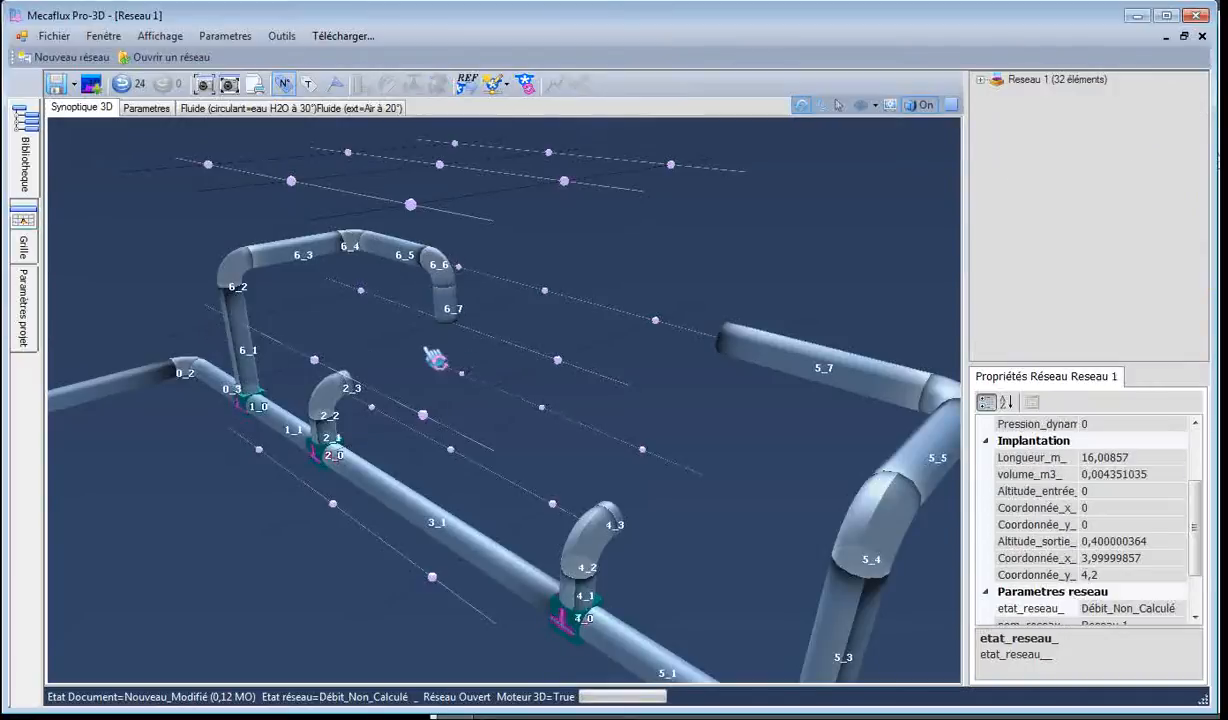
Continue conduit 5_7 with one running straight down at X 4, Y 5, shorten it to 0,4 m ending at altitude 0,6, and finish the adjustment.
left_click(730, 342)
right_click(748, 342)
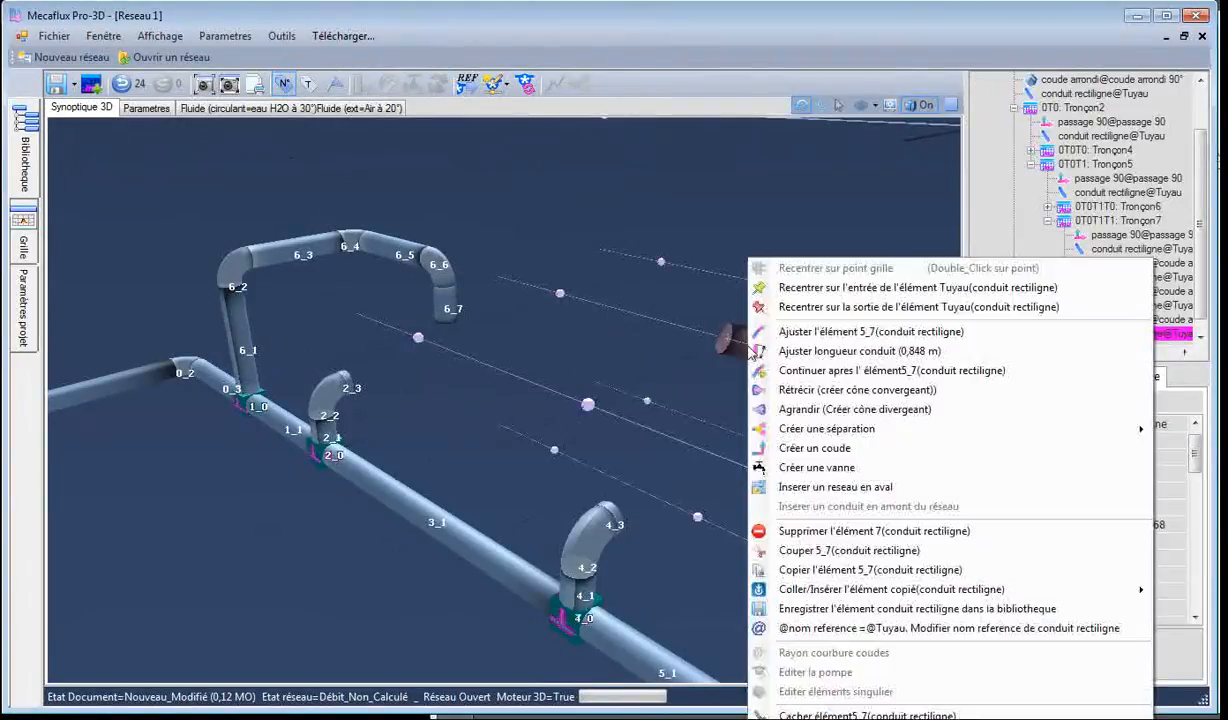
left_click(811, 370)
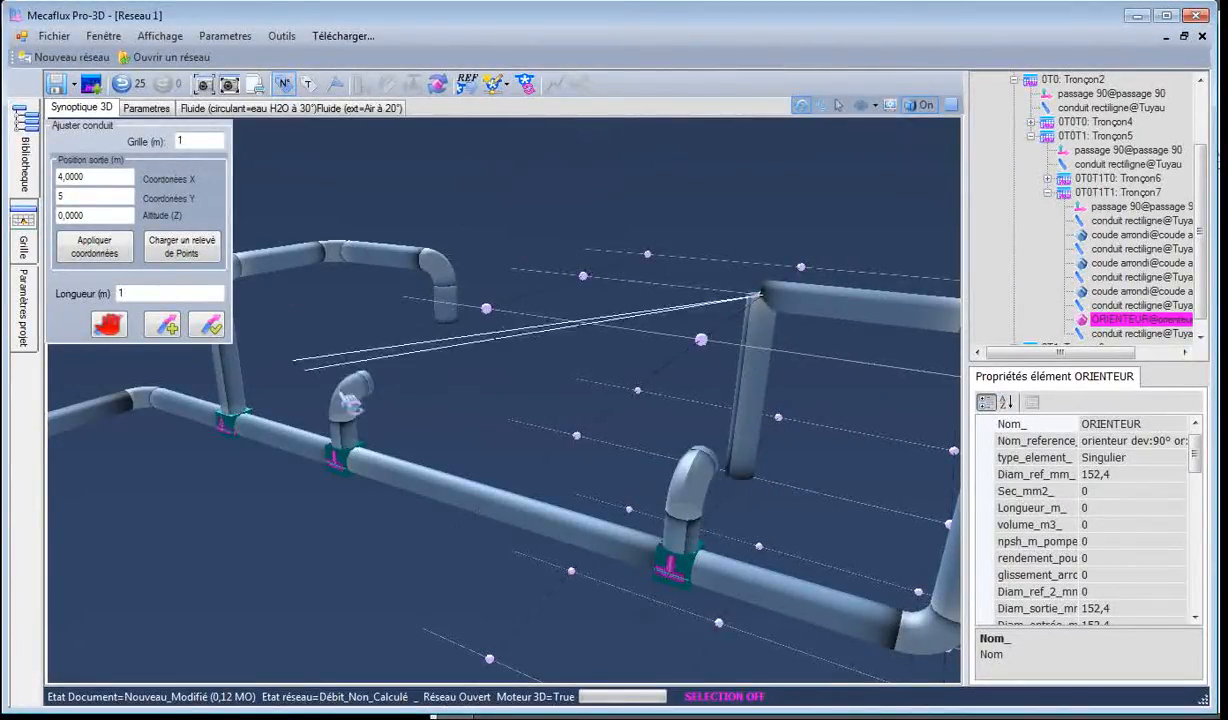
left_click(120, 292)
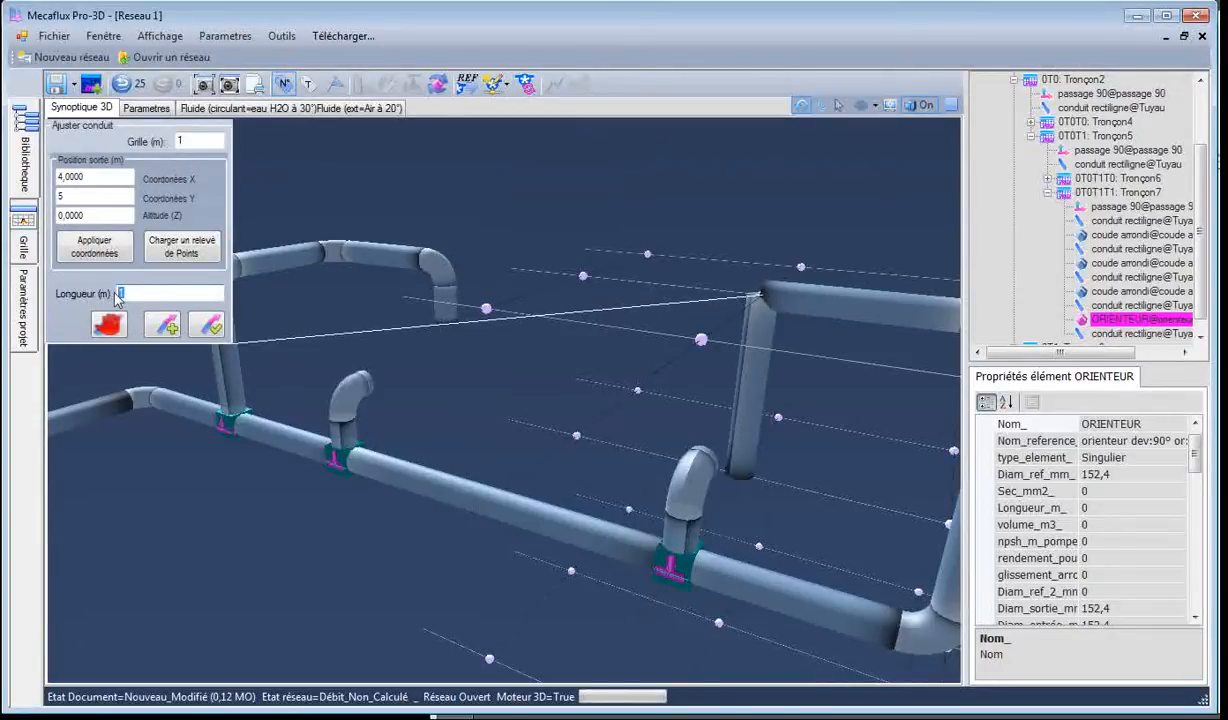
type("0,4")
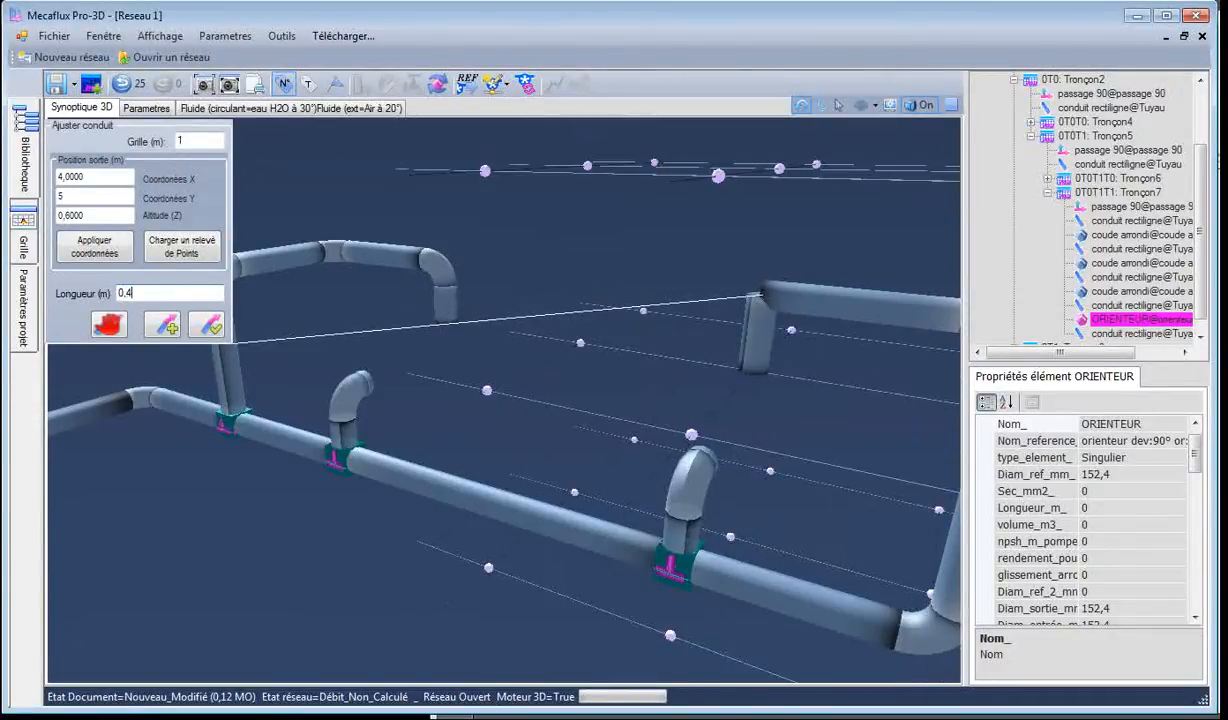
left_click(198, 316)
left_click_drag(595, 386, 531, 405)
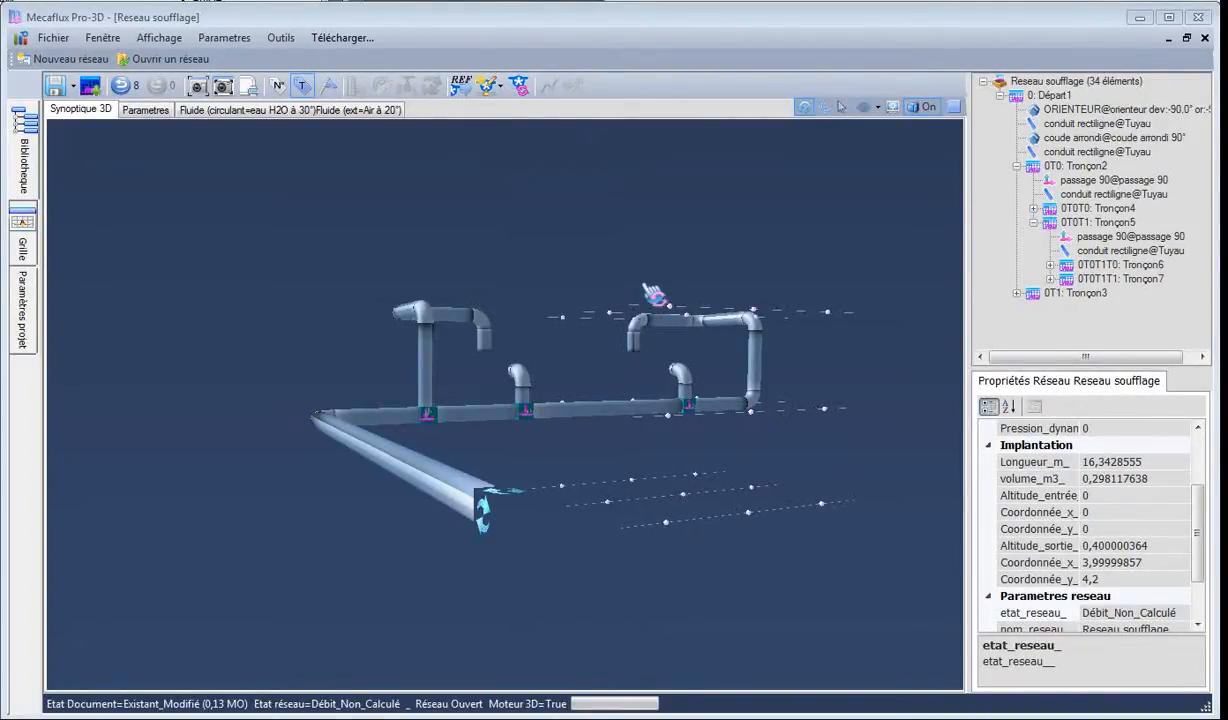
Check the recommended blowing speed in the client's e-mail, then switch to the unit converter and read 500 km/h in metres per second.
left_click_drag(515, 266, 540, 274)
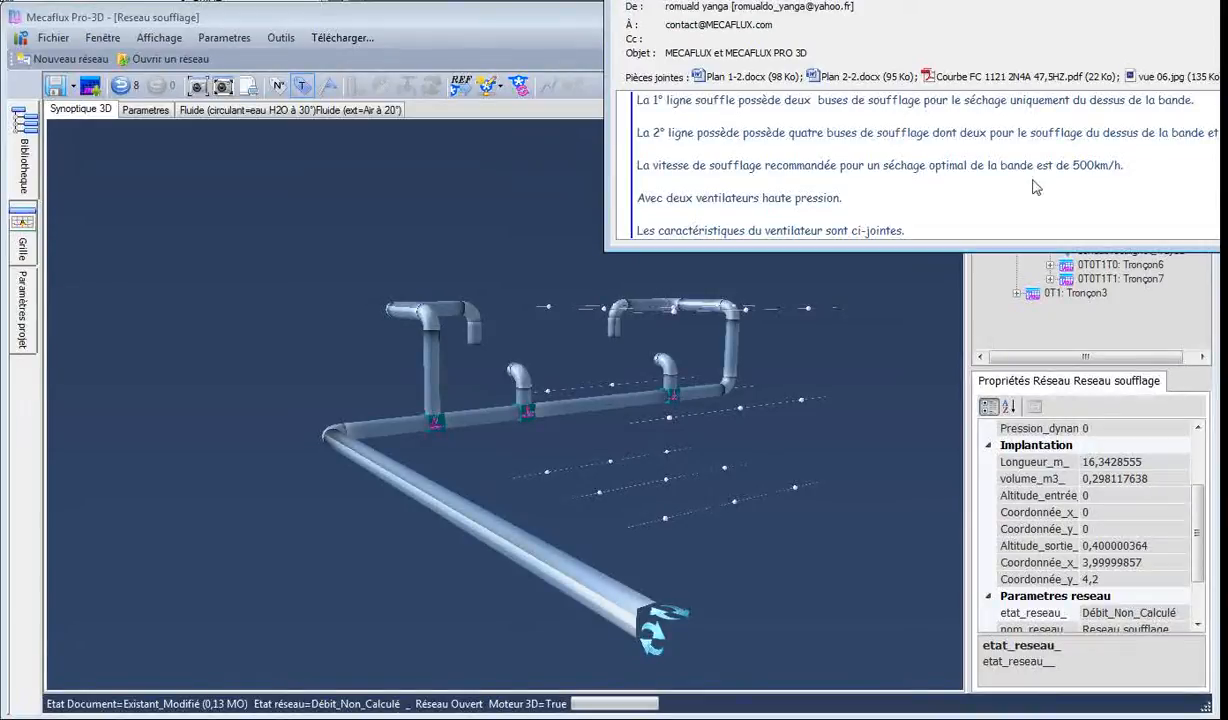
left_click_drag(1068, 164, 1098, 164)
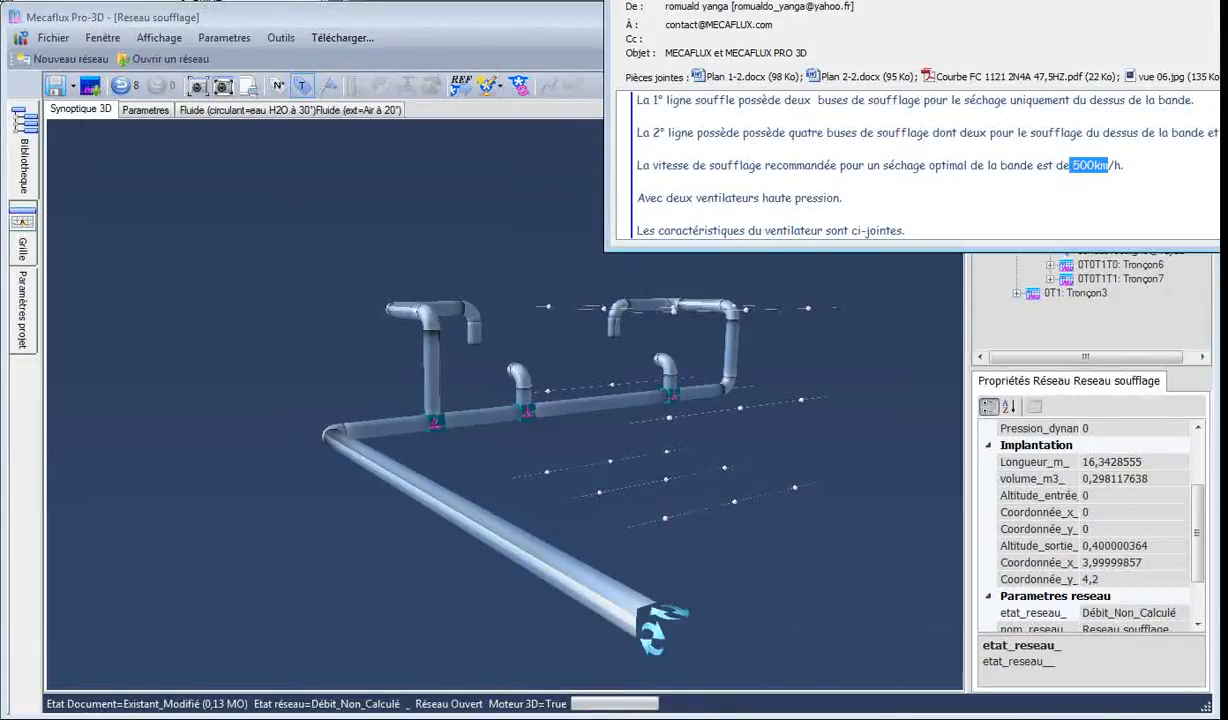
key("alt+Tab")
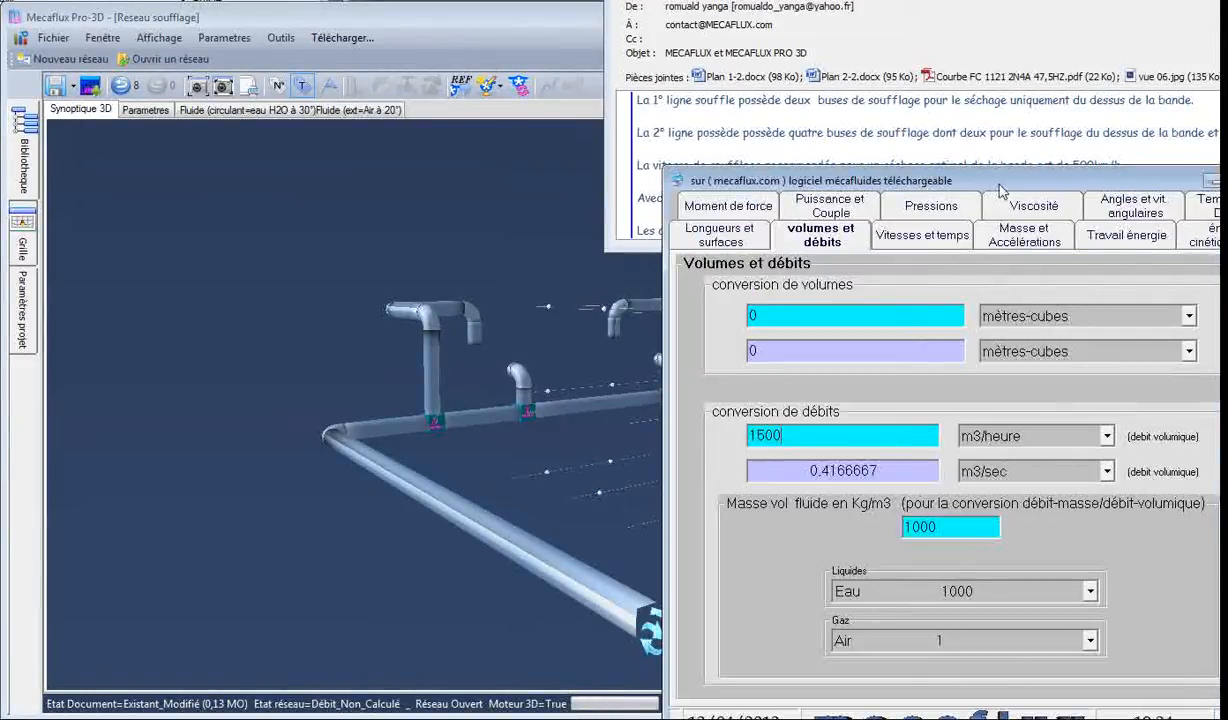
left_click_drag(1002, 181, 653, 163)
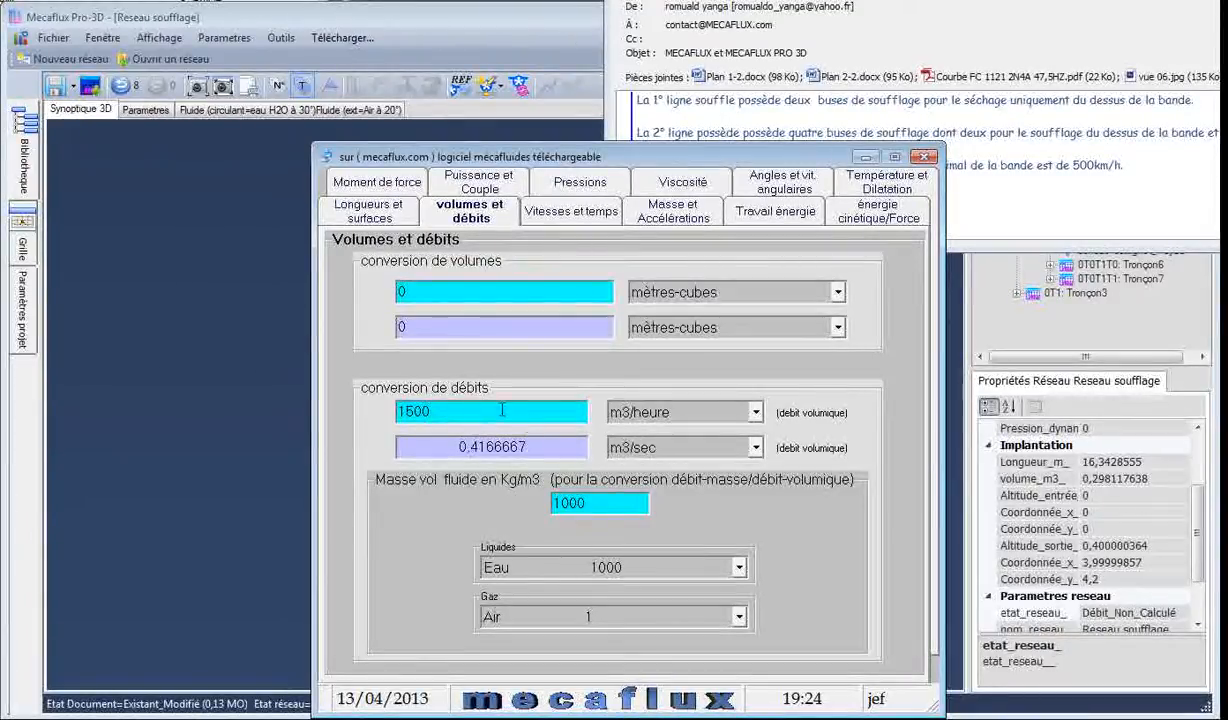
left_click(571, 211)
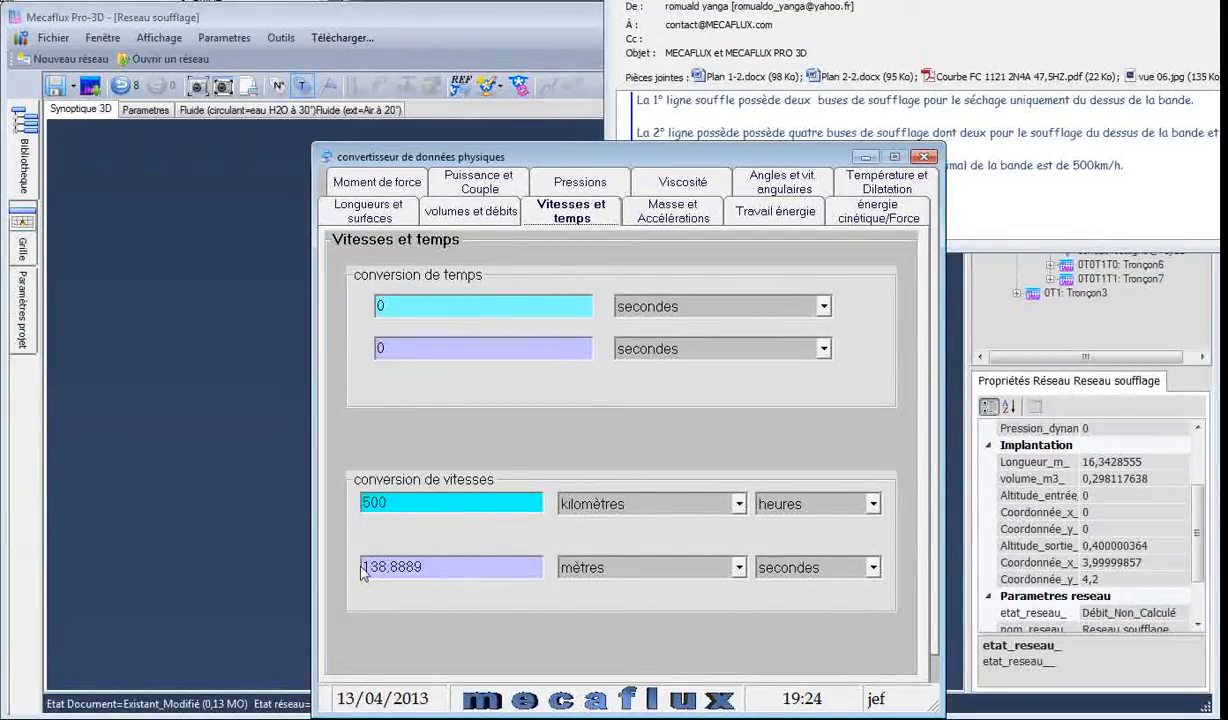
left_click_drag(358, 566, 389, 566)
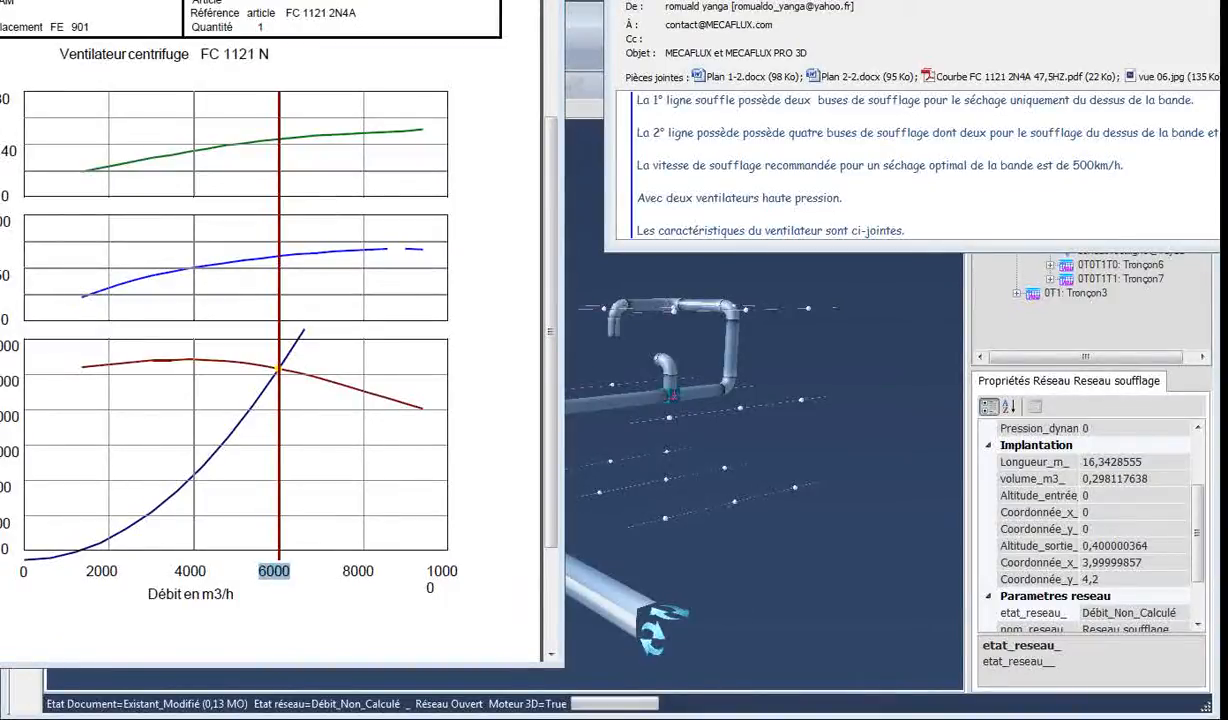
In the blank Notepad document, write the flow per nozzle as "6000 m3/h / 4 buses = 1500 m3/h => 0.416 m3/sec".
left_click_drag(1220, 143, 967, 148)
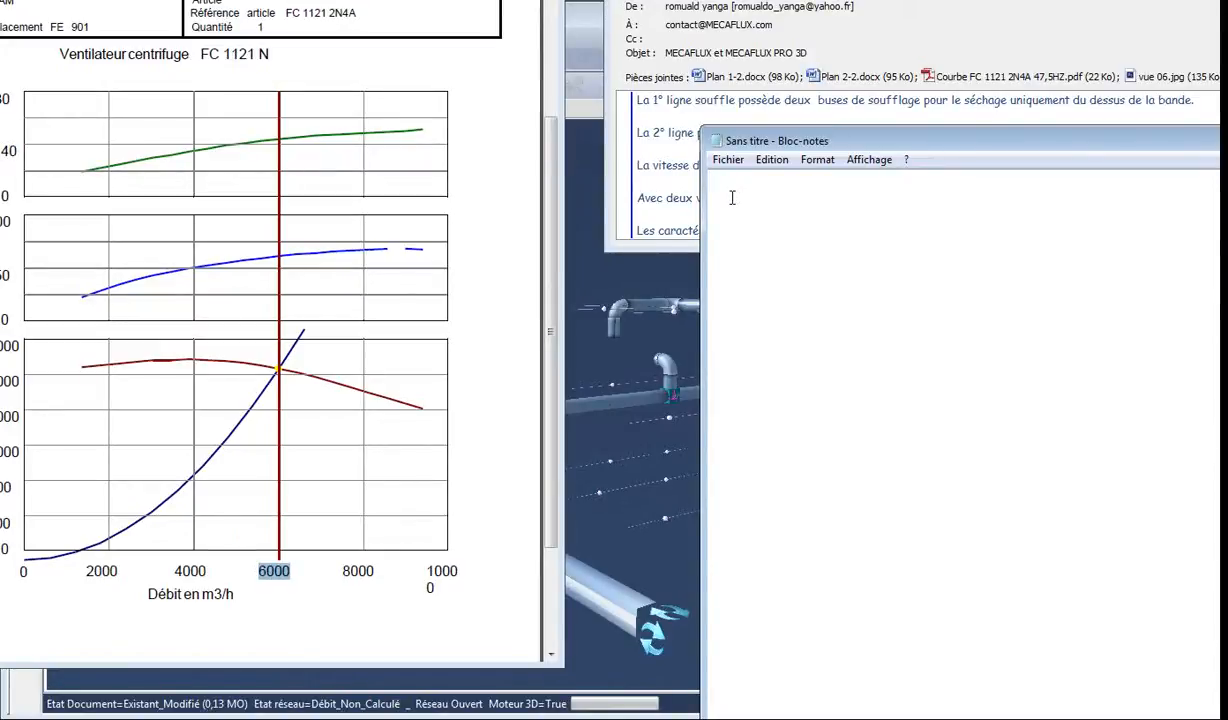
type("6000 m3/h / 4 buses =")
type("1500 m3/h")
type("=> 0")
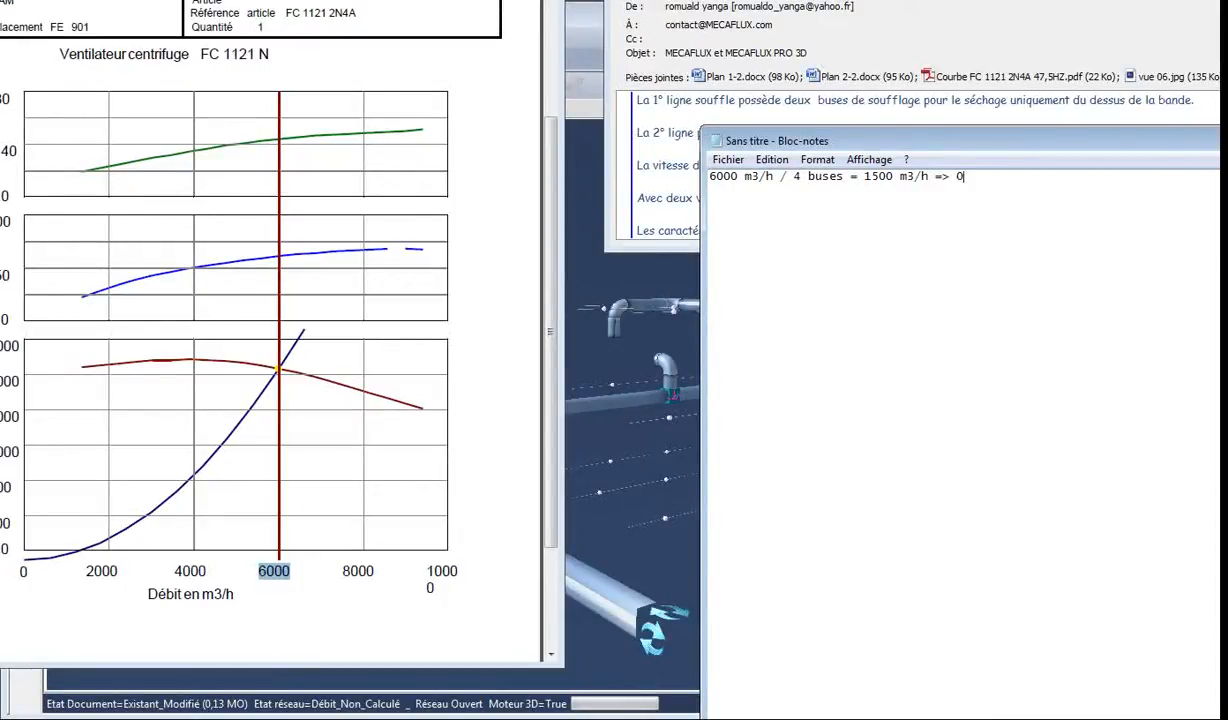
type(".416")
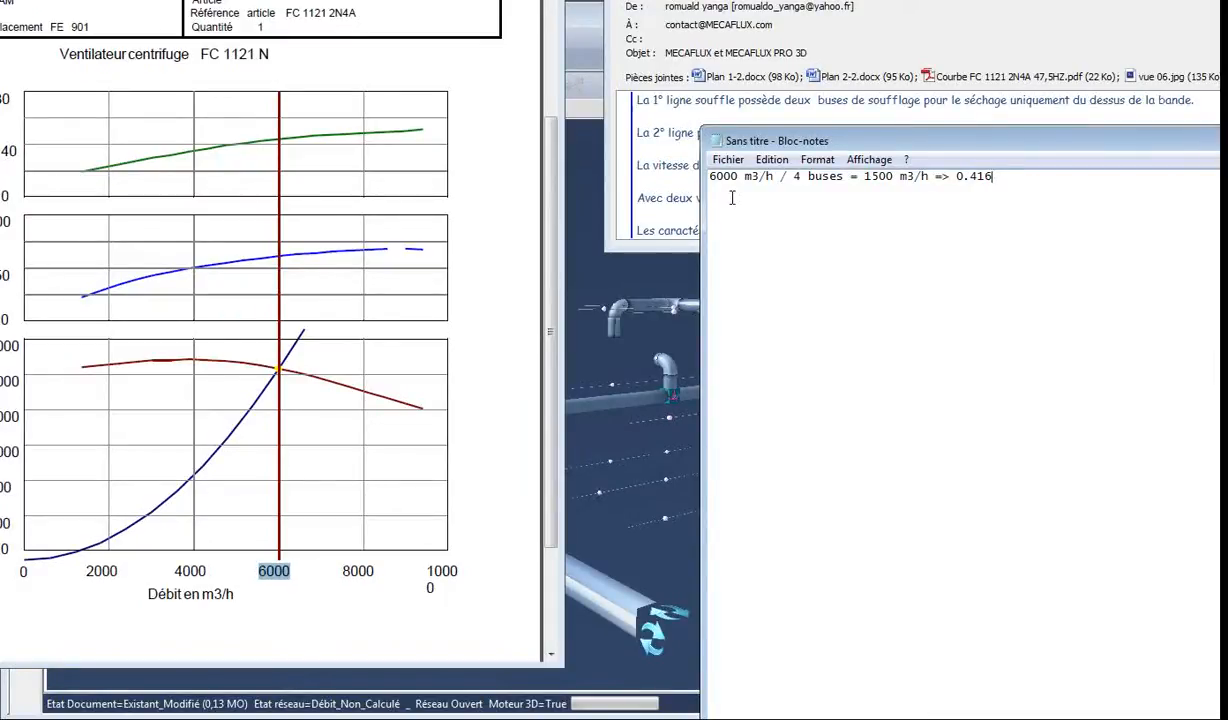
type(" m3/sec")
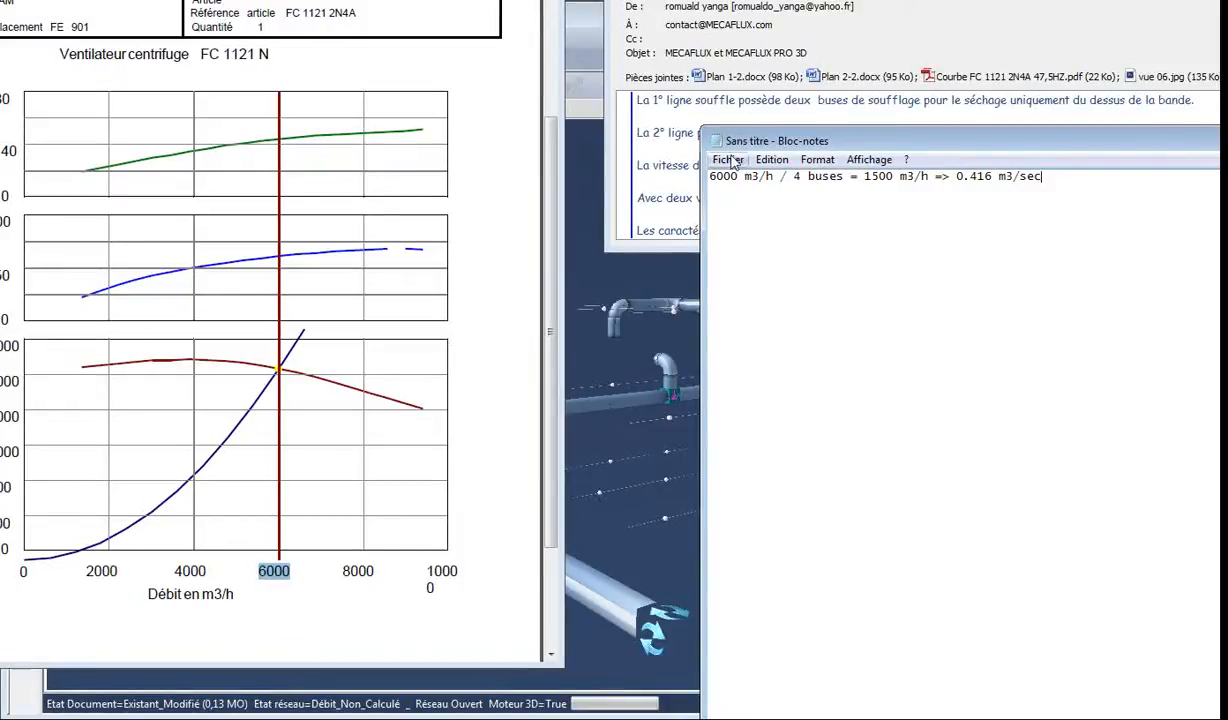
left_click_drag(952, 177, 1052, 180)
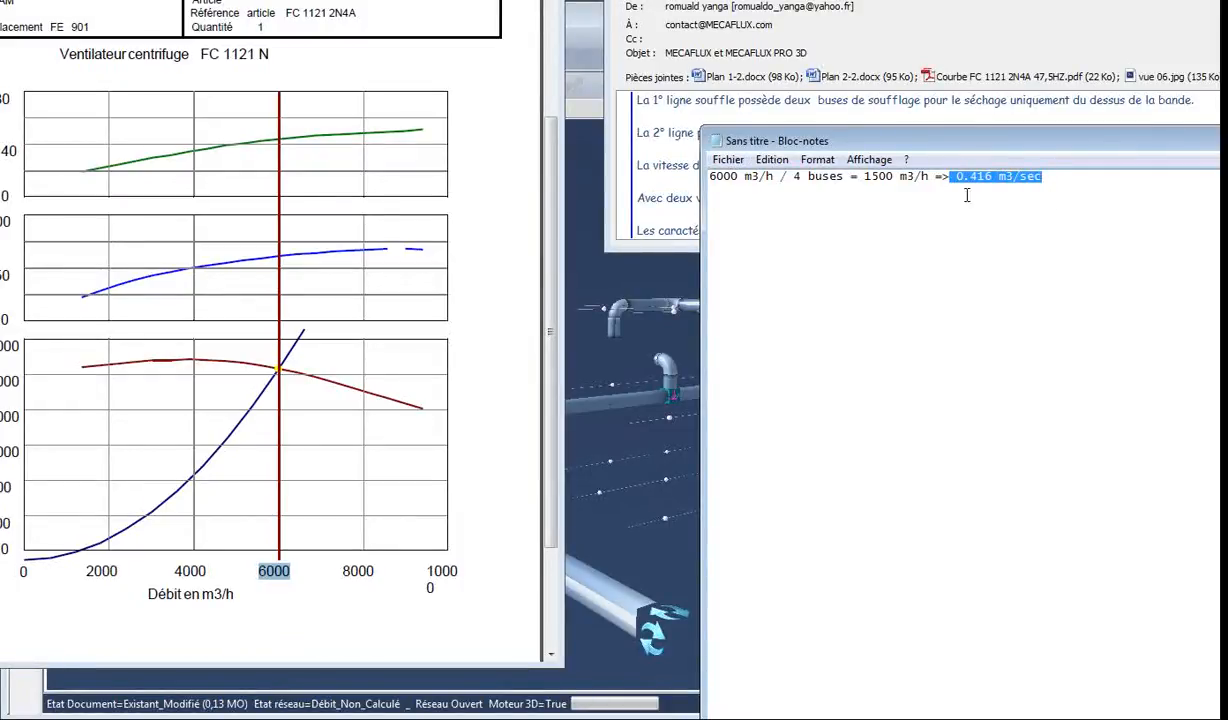
left_click(1054, 180)
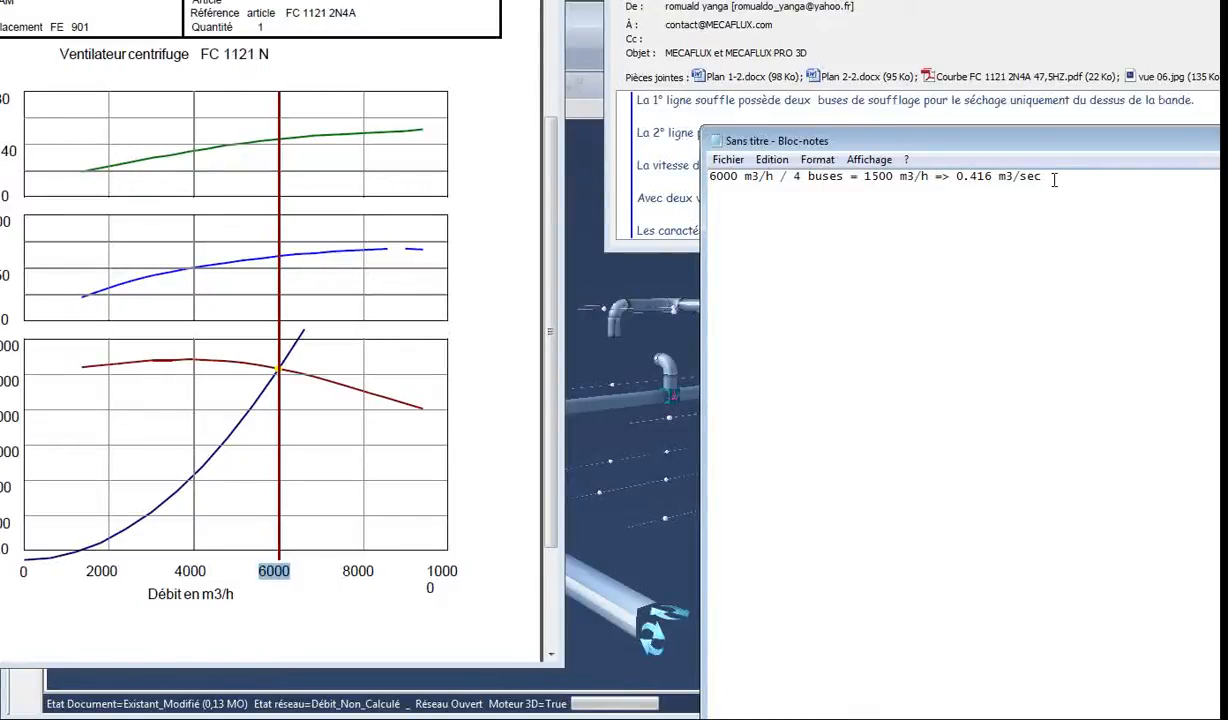
Add the speed line "V= 500 km/h => 140 m/sec" below the flow, checking the conversion in the unit converter.
type("V= 500 km/h =>")
key("alt+Tab")
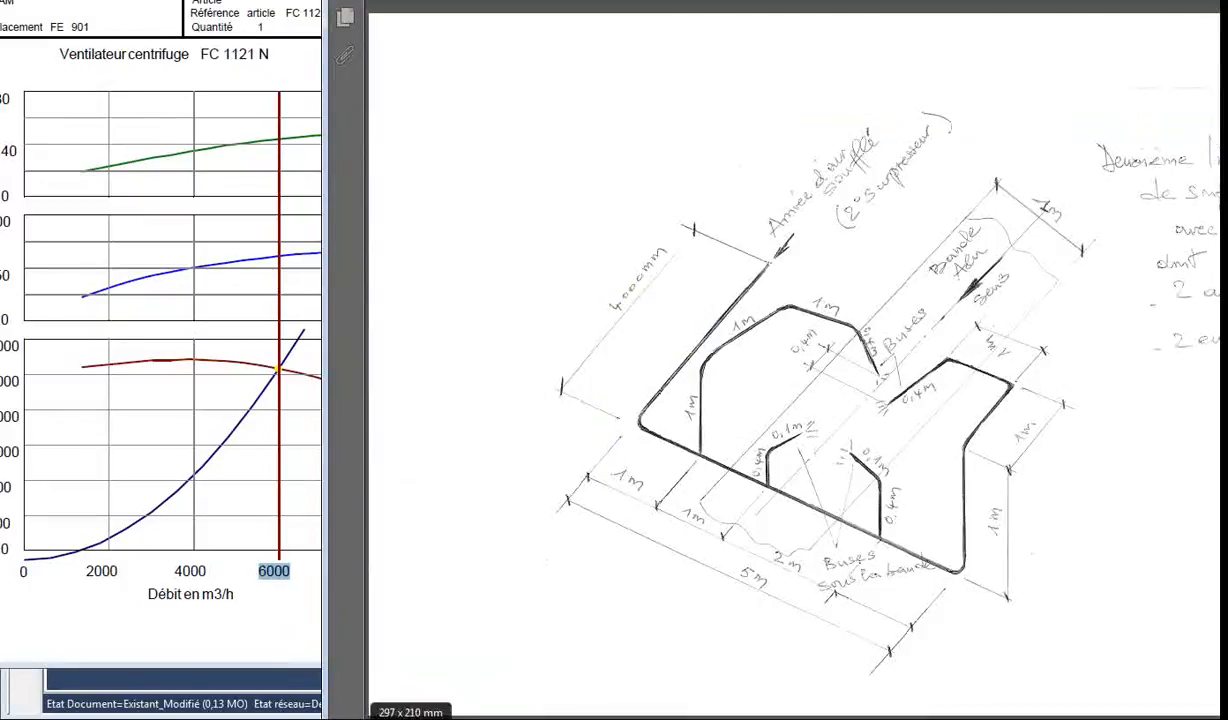
key("alt+Tab")
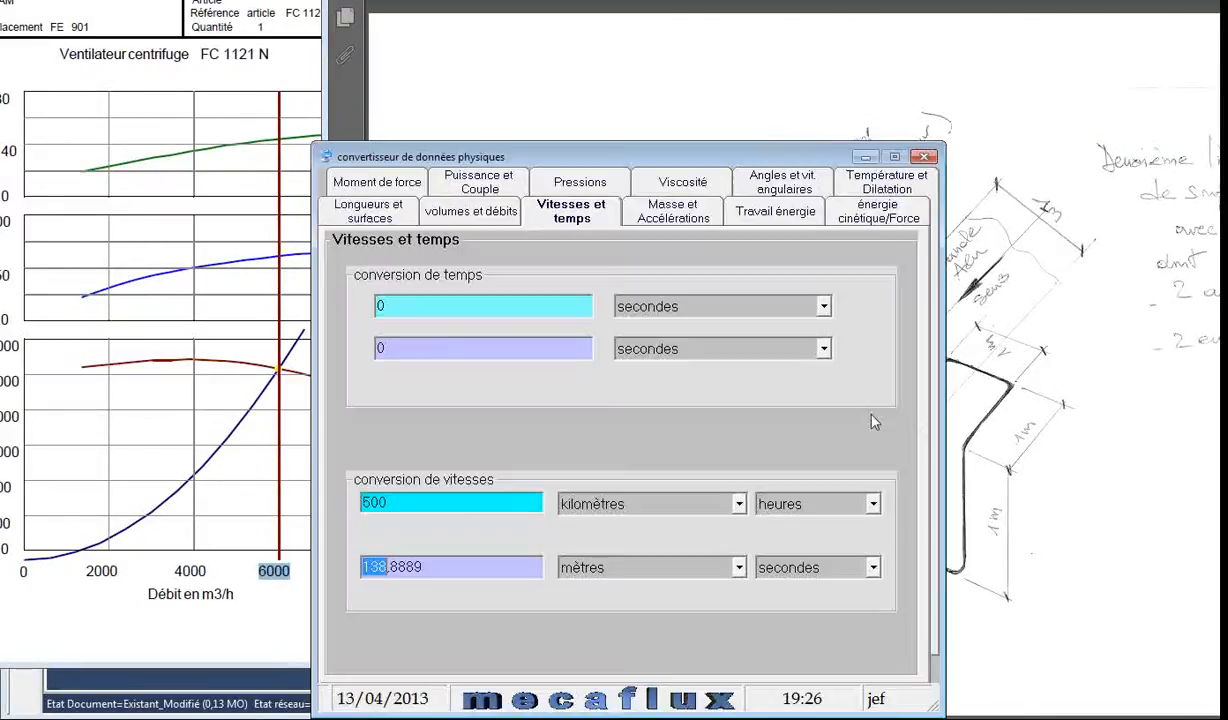
double_click(378, 503)
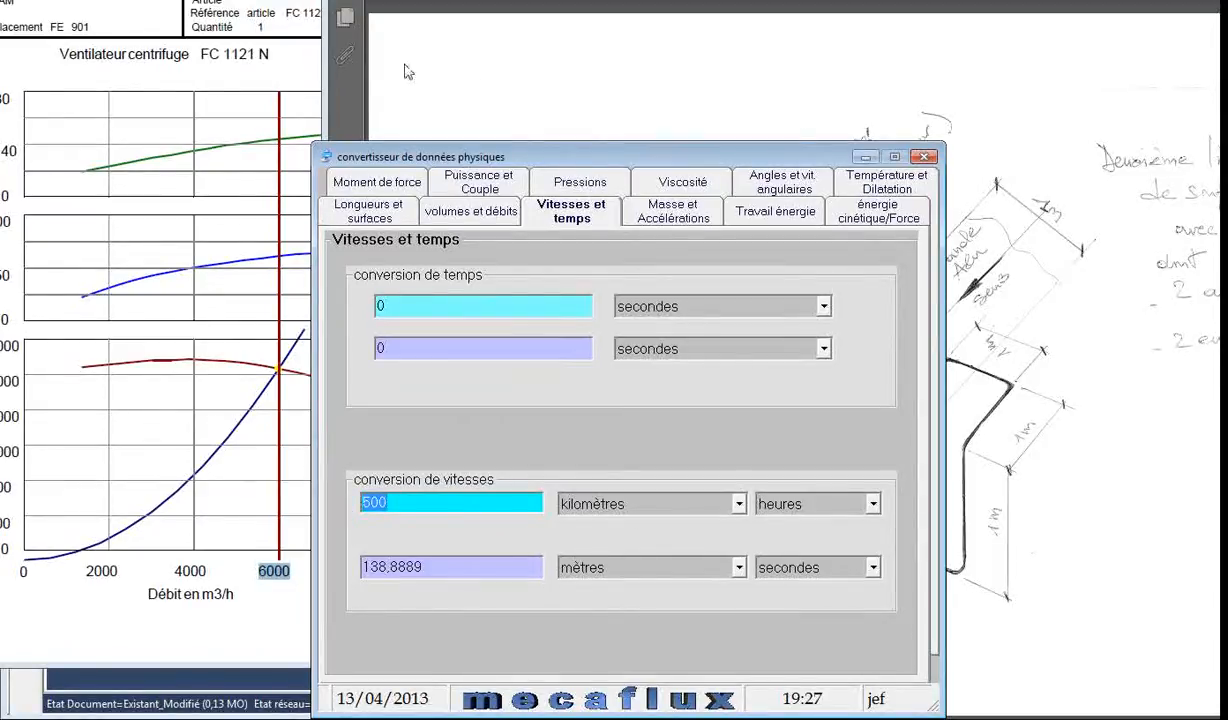
key("alt+Tab")
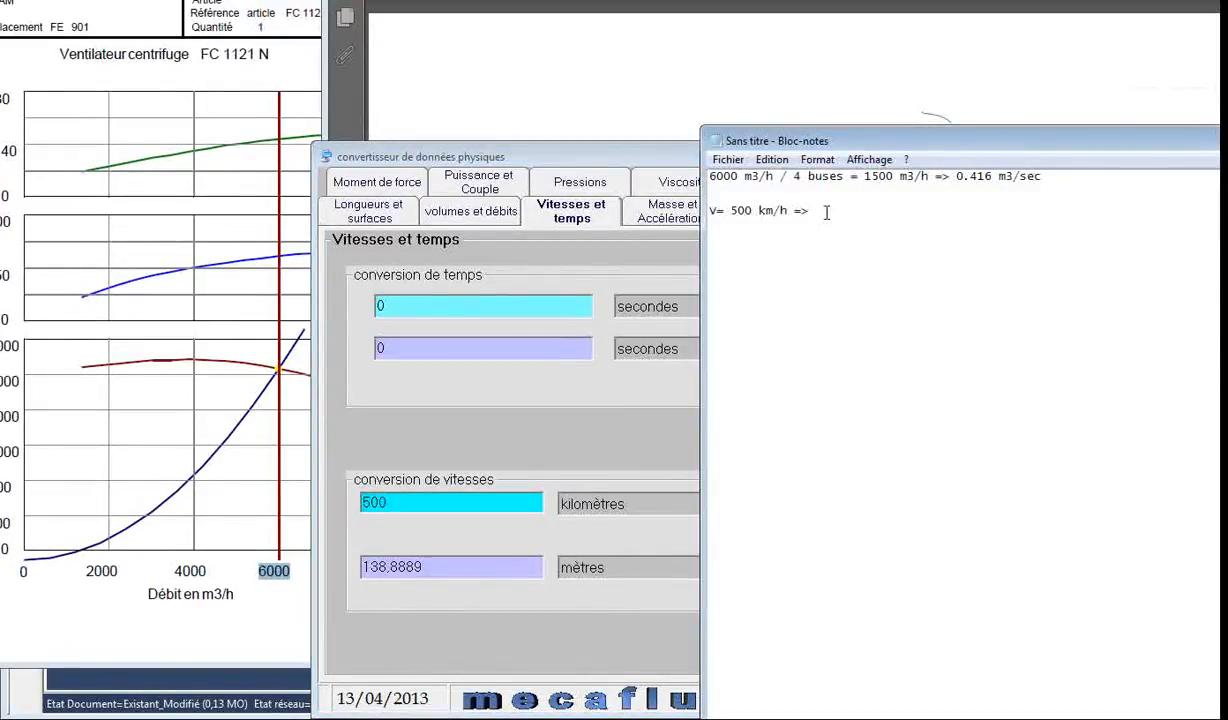
type("140 m/sec")
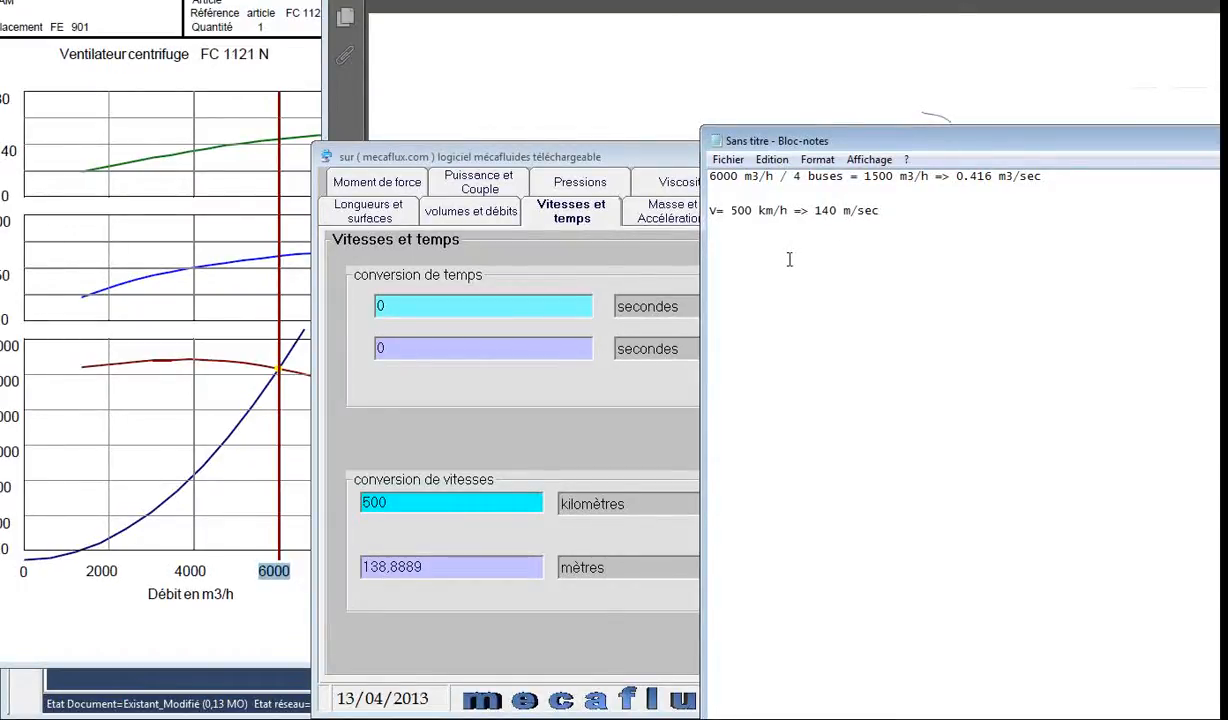
Write the formula "v= qv/section" below the speed, followed on a new line by "section = Qv/v".
type("v= qv")
type("/")
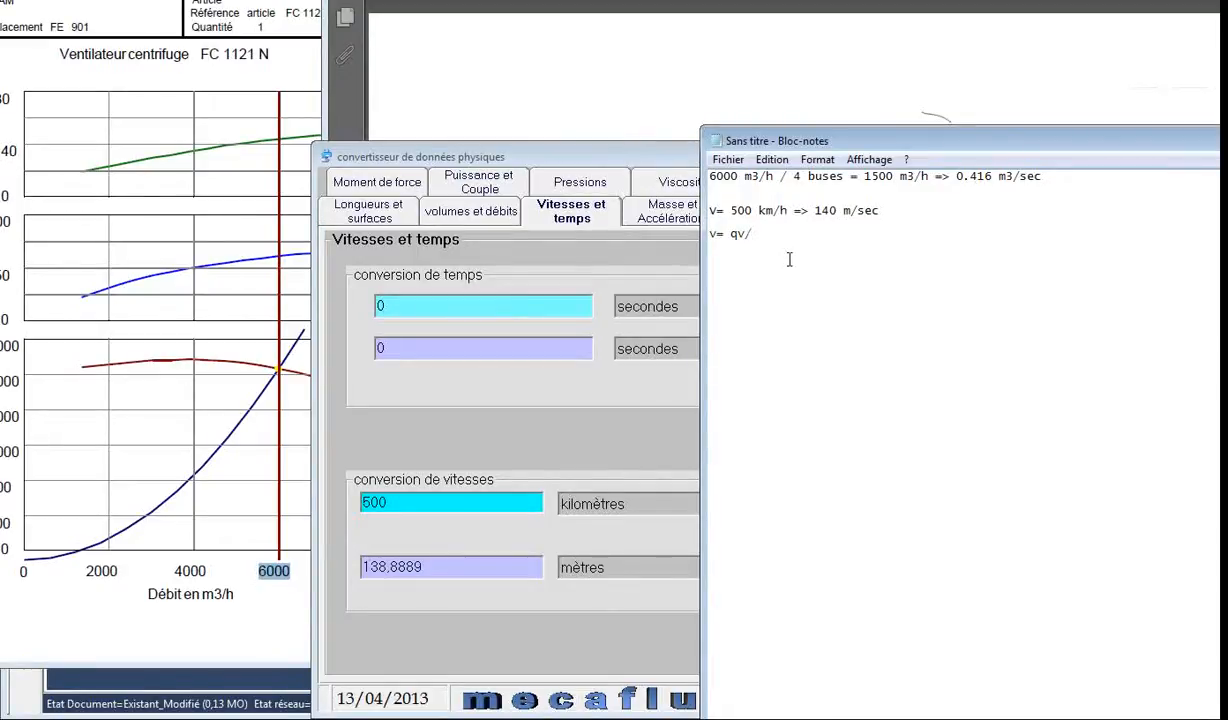
type("section")
key("Return")
type("section")
type("= Qv/v")
Complete the section formula with the calculation "= 0.416/140= 0.00297 =>".
type("= 0.416")
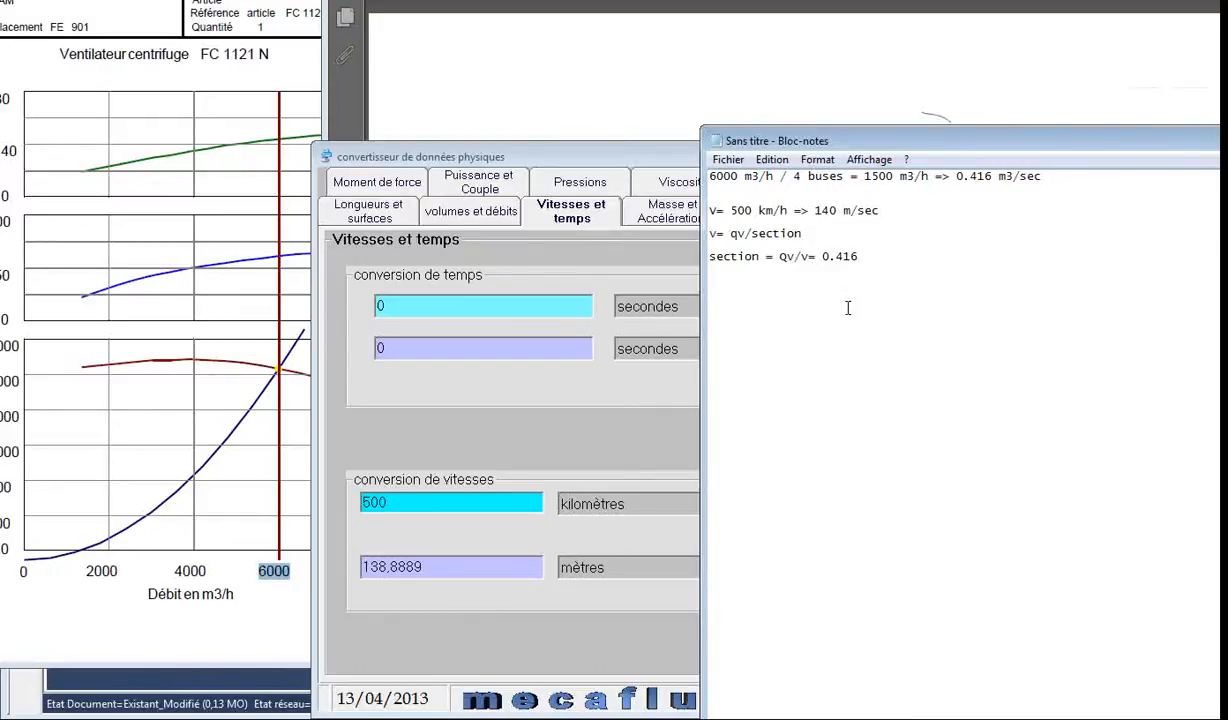
type("/")
left_click_drag(813, 203, 838, 211)
left_click(830, 210)
left_click(872, 258)
type("140= 0.00297 =")
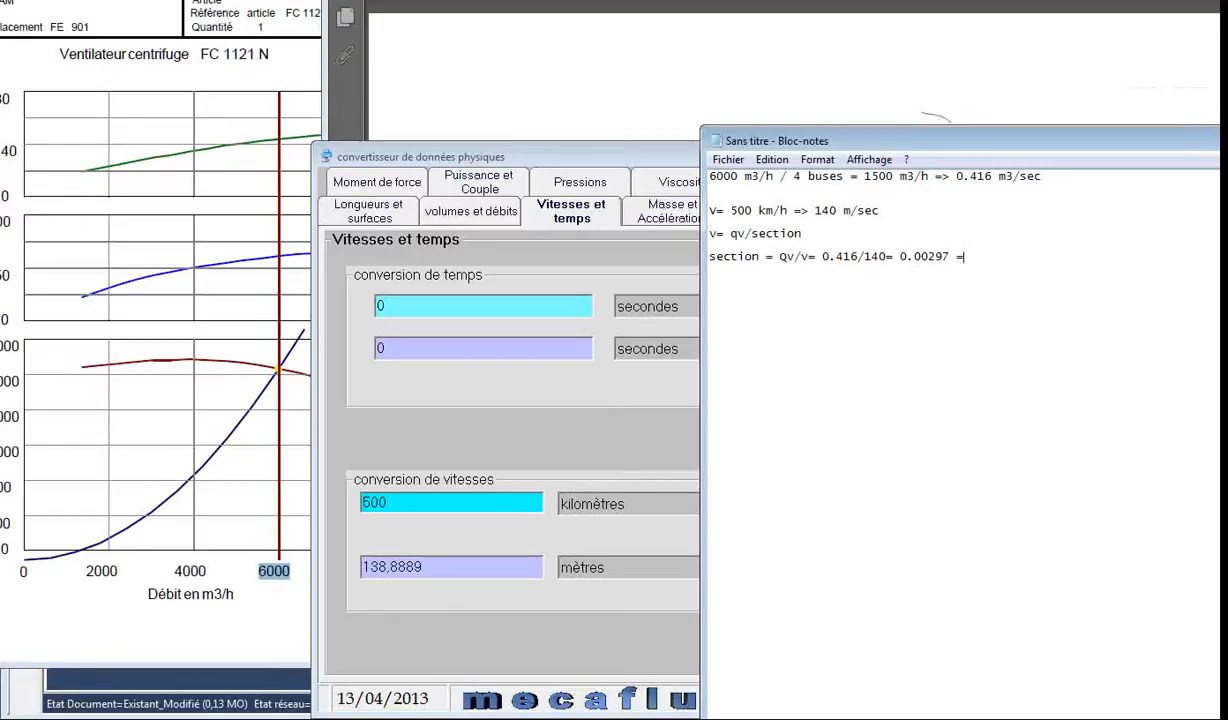
type(">")
Extend the section result to 0.002970 and write its equivalent after the arrow as 2970 mm2.
left_click(929, 257)
type(".")
left_click(951, 257)
type(".")
left_click(965, 257)
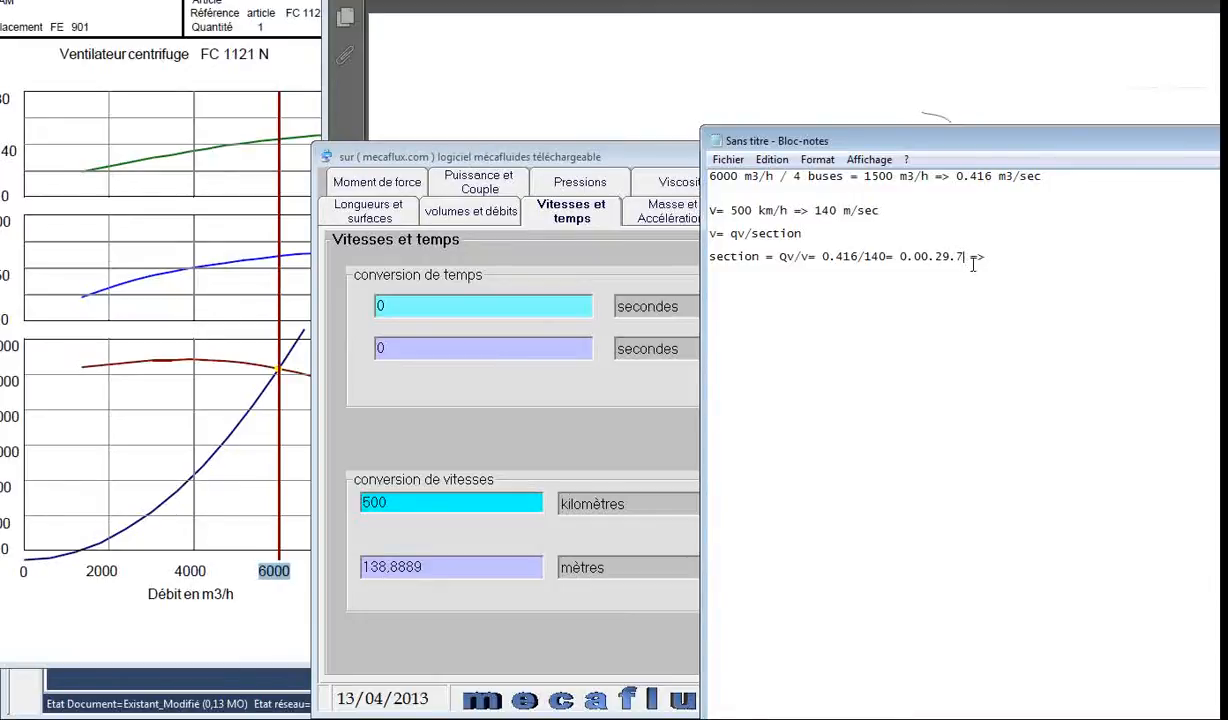
type("0")
left_click(1005, 256)
type("29.70")
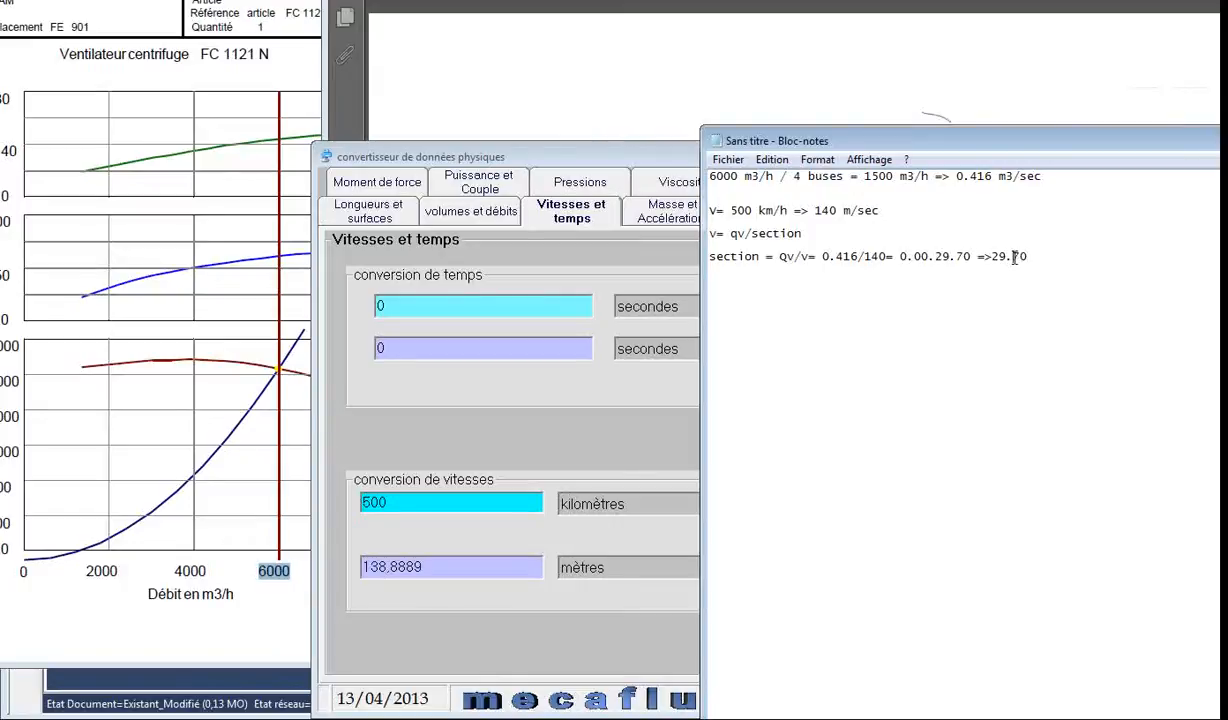
key("Left")
key("Left")
key("BackSpace")
left_click(957, 259)
key("BackSpace")
left_click(935, 258)
key("BackSpace")
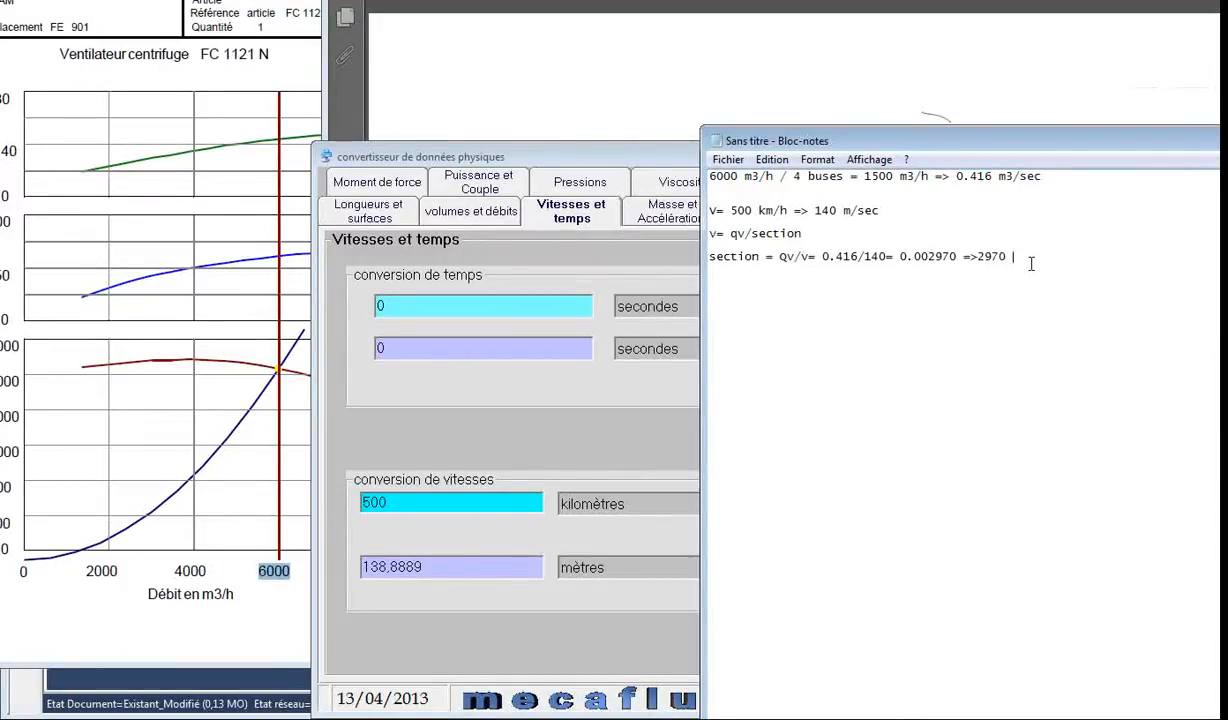
type("mm2")
Review the section, speed and flow-per-nozzle values in the notes.
left_click_drag(979, 256, 1006, 256)
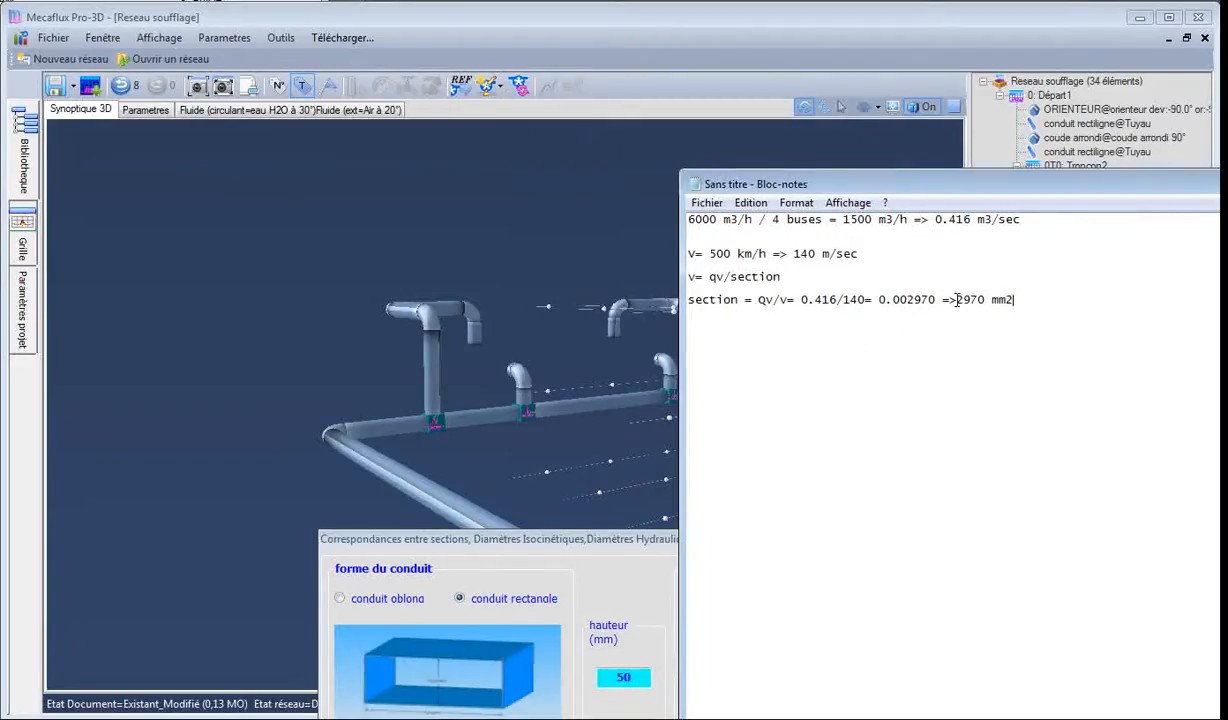
left_click_drag(957, 299, 986, 299)
left_click_drag(793, 253, 816, 253)
left_click_drag(936, 219, 970, 219)
left_click(1019, 299)
key("Return")
In the Windows calculator, compute the square root of the 2970 mm2 section and keep the notes in view.
left_click_drag(957, 299, 985, 297)
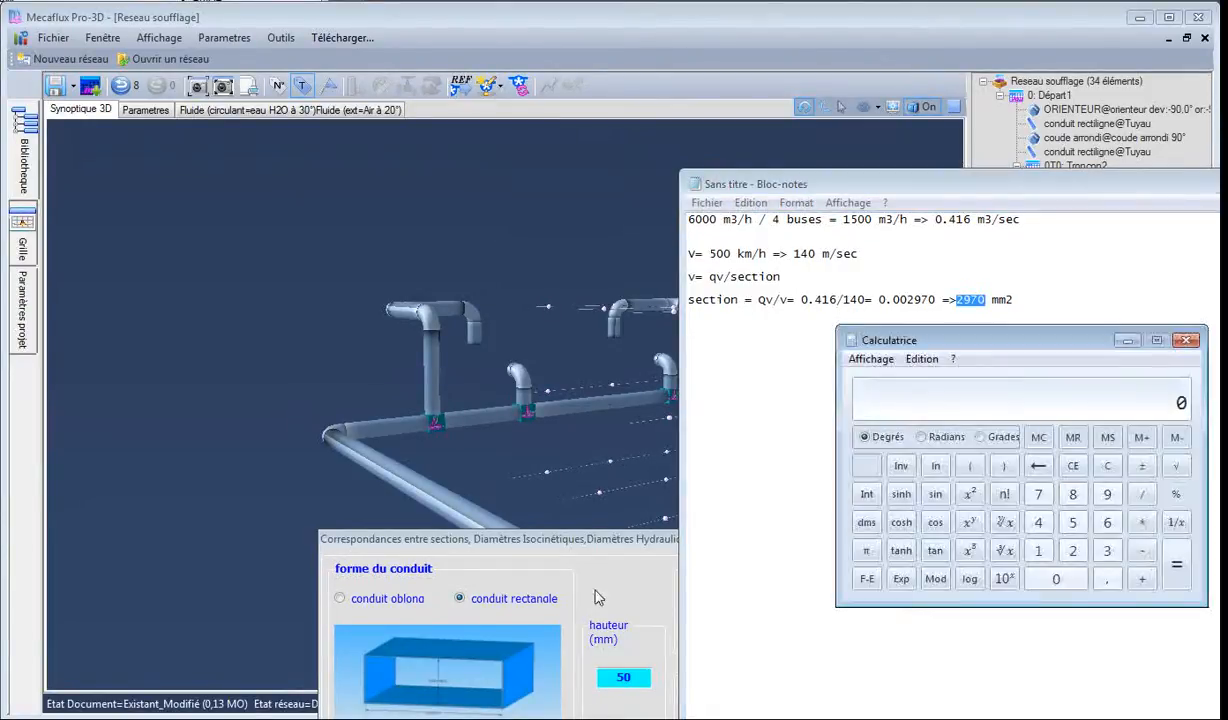
left_click_drag(1033, 344, 962, 361)
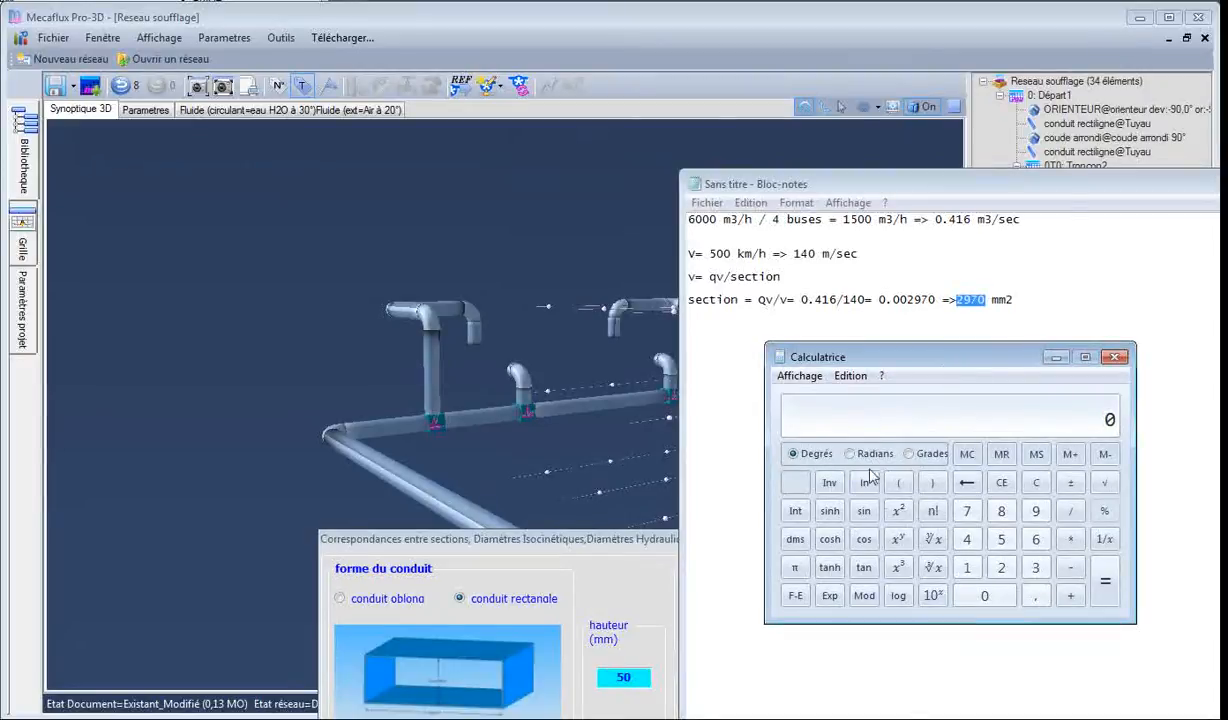
type("2")
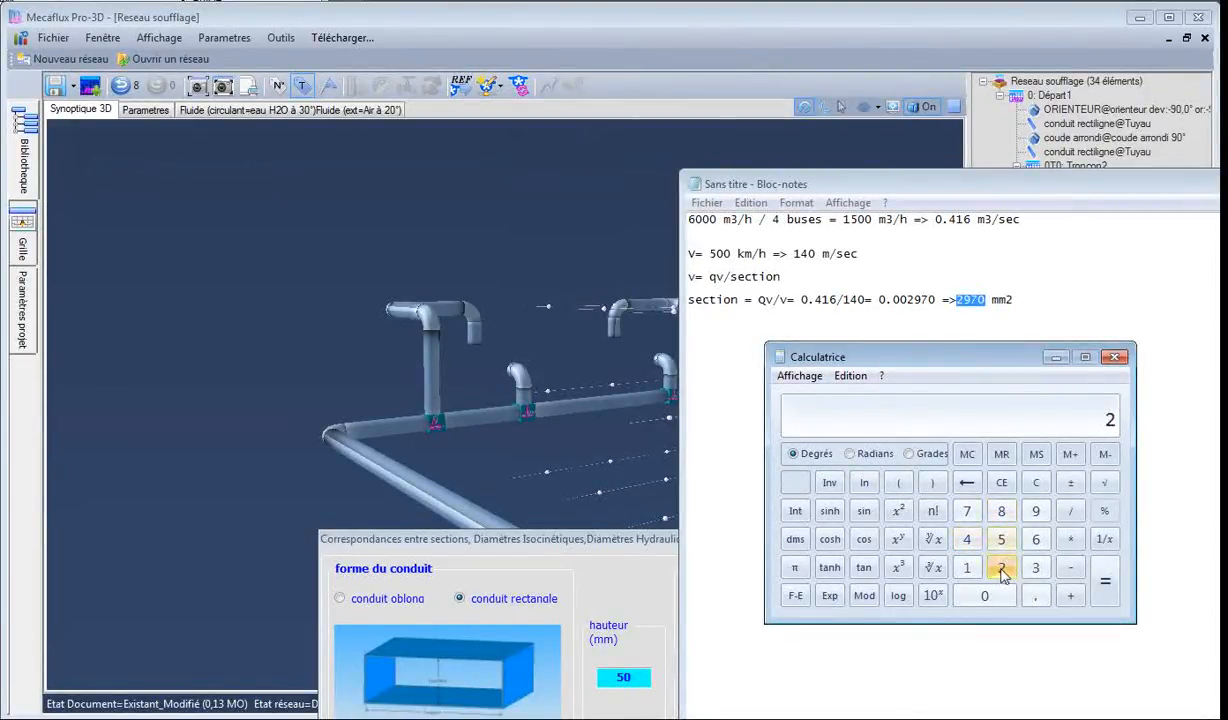
type("970")
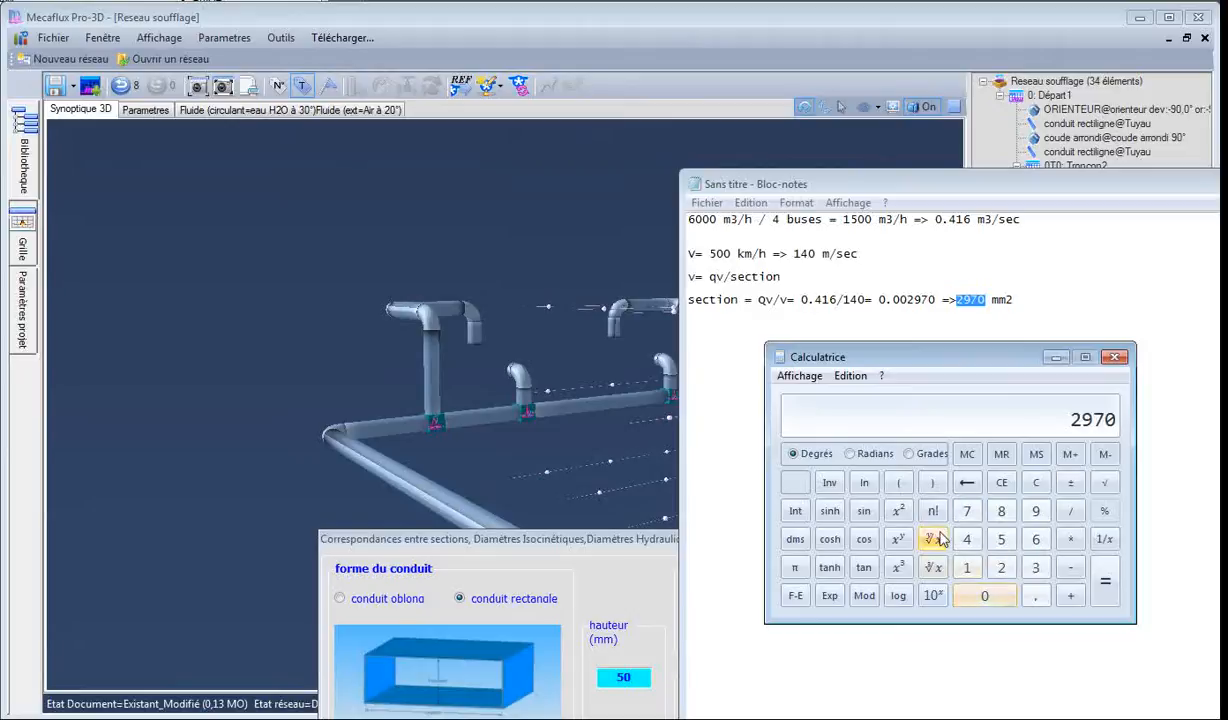
left_click(1104, 482)
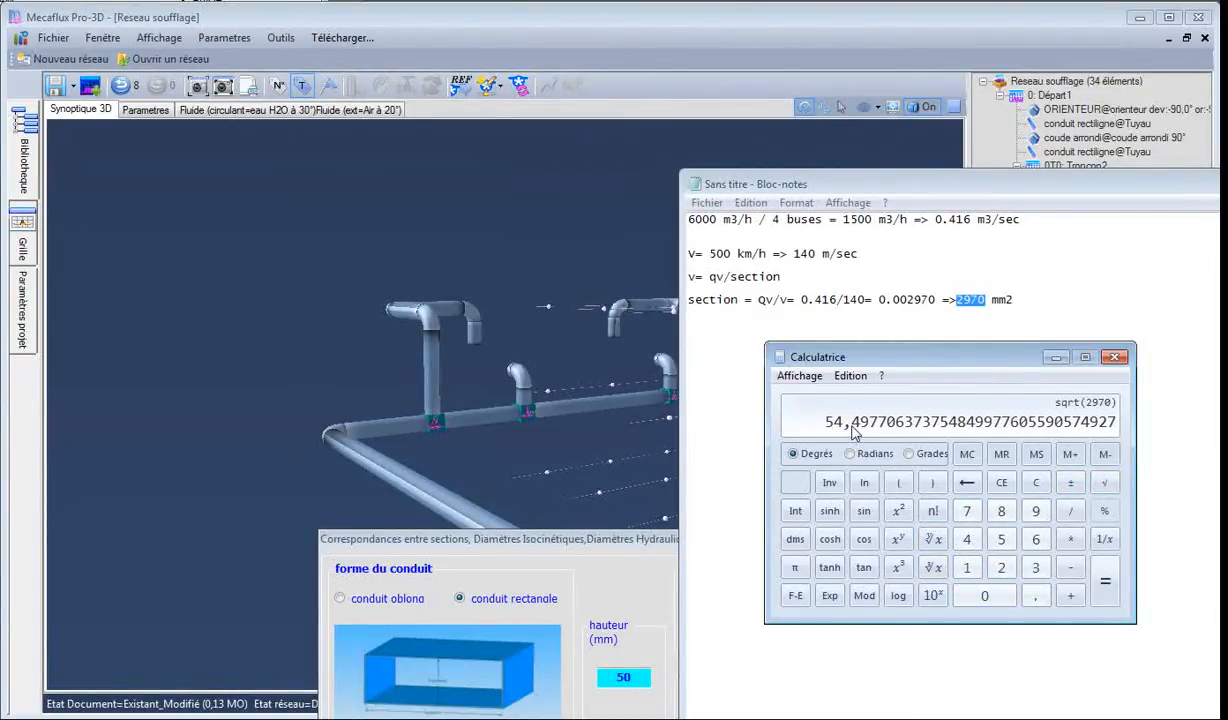
left_click_drag(1006, 354, 1002, 391)
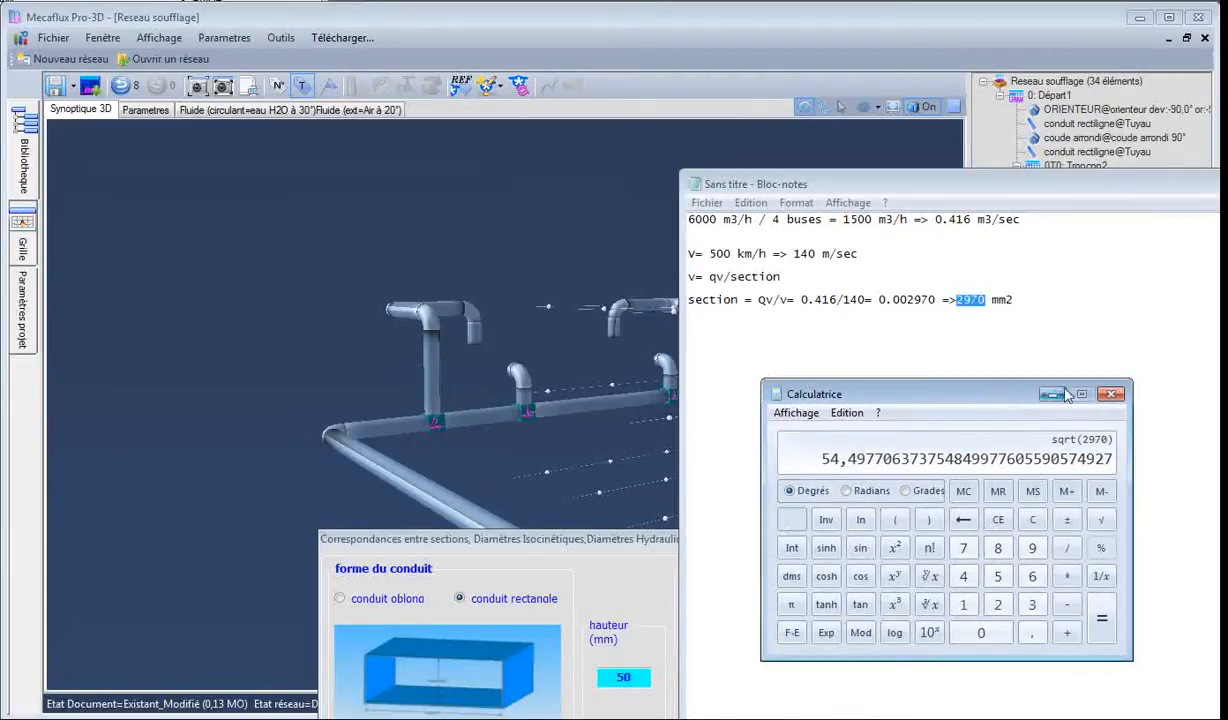
Close the calculator and add the line "=> 54.5 mm" below the section formula in the notes.
left_click(1116, 396)
left_click(1034, 300)
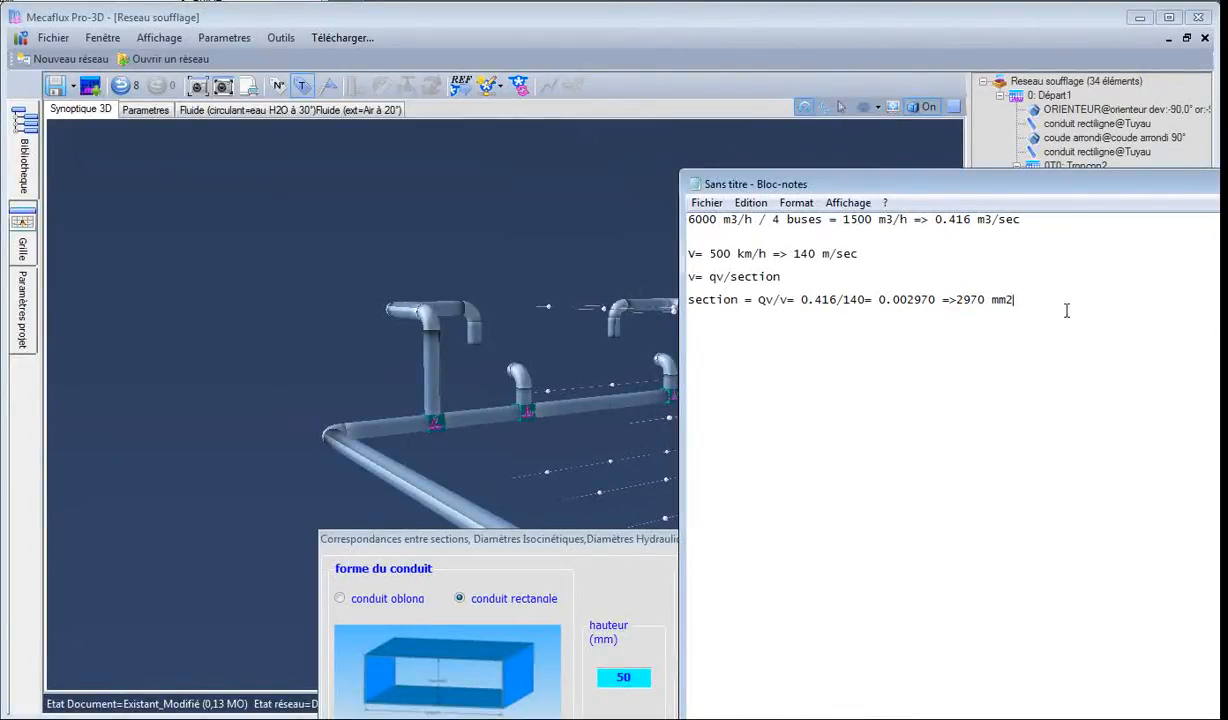
key("Return")
type("=> 54.5 mm")
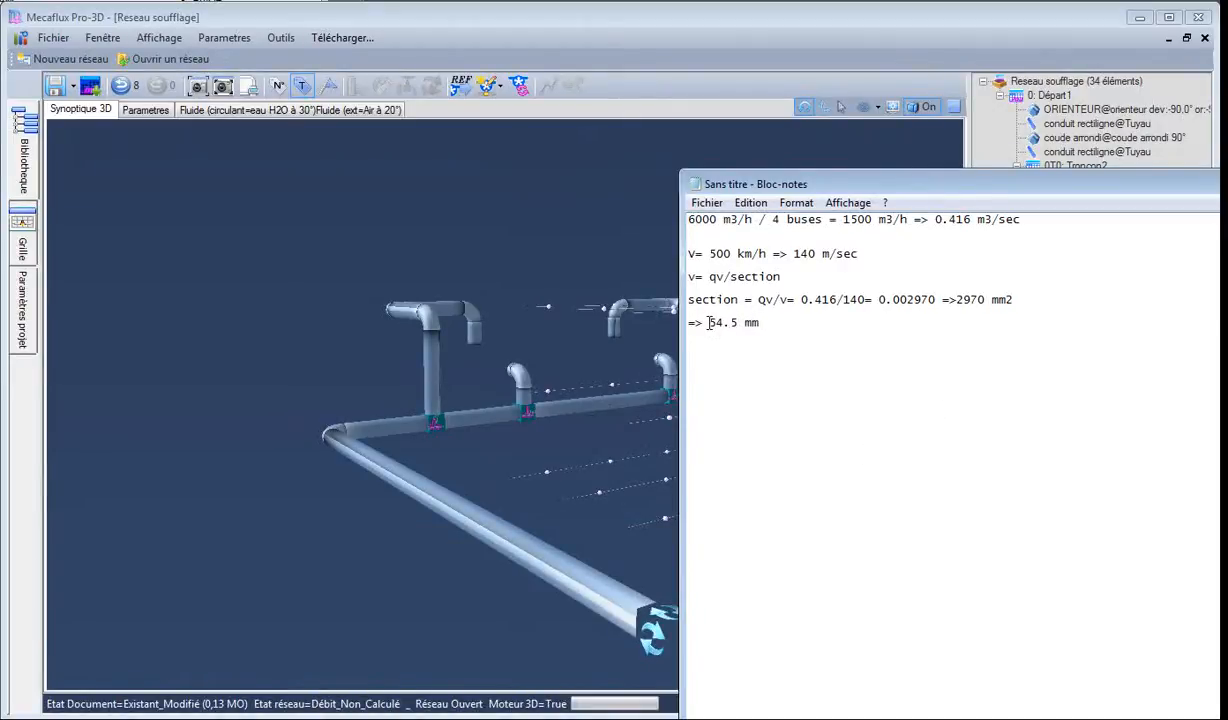
left_click_drag(708, 323, 778, 323)
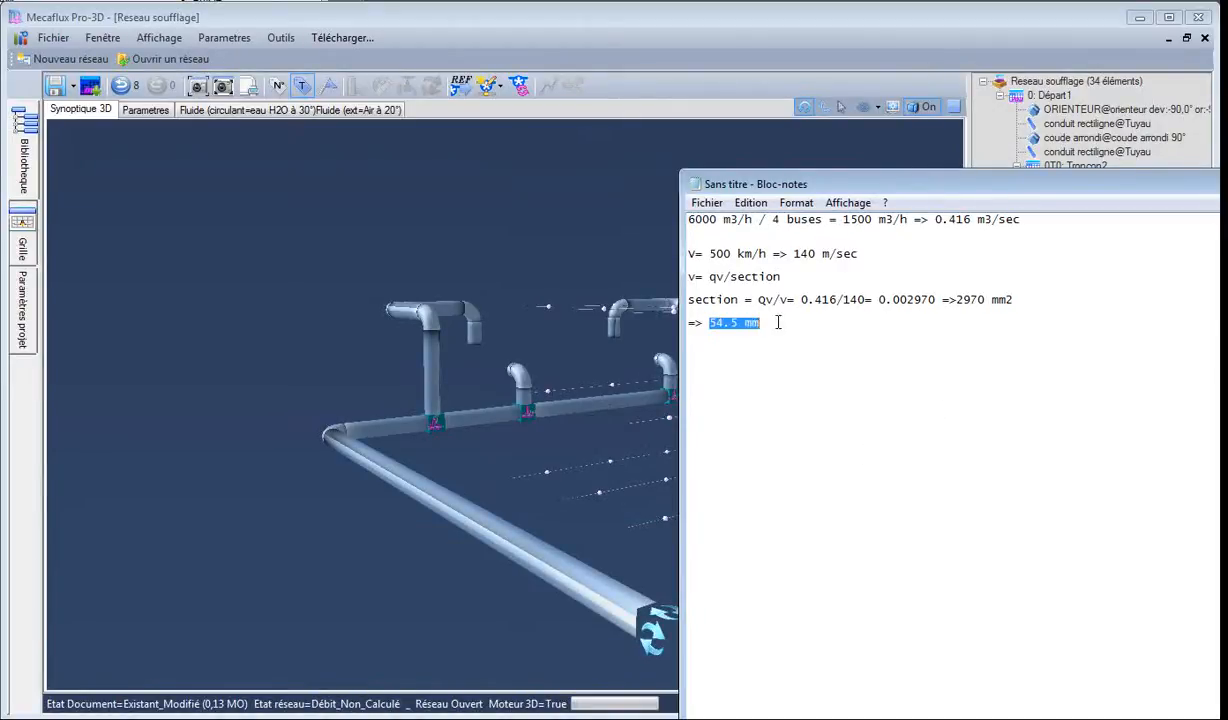
left_click(710, 323)
left_click_drag(708, 323, 768, 323)
left_click(768, 323)
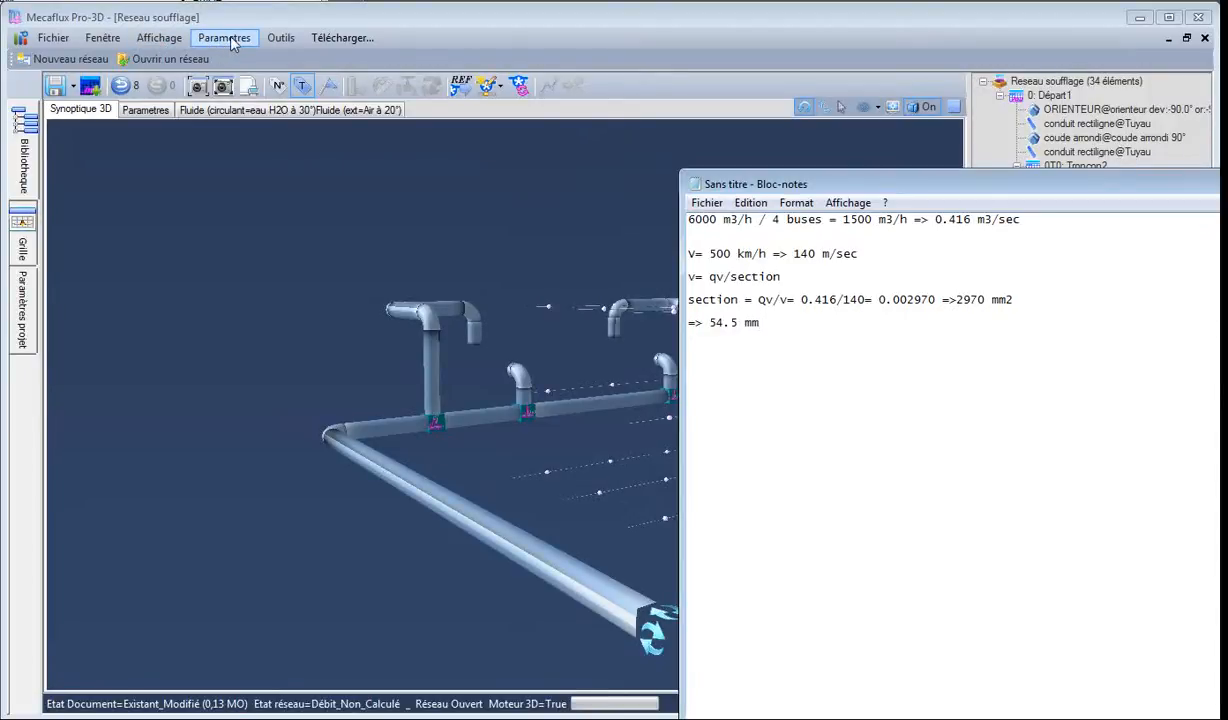
In the equivalent diameter tool, set the rectangular duct's width and height to 54,5 mm each.
left_click(279, 42)
left_click(278, 43)
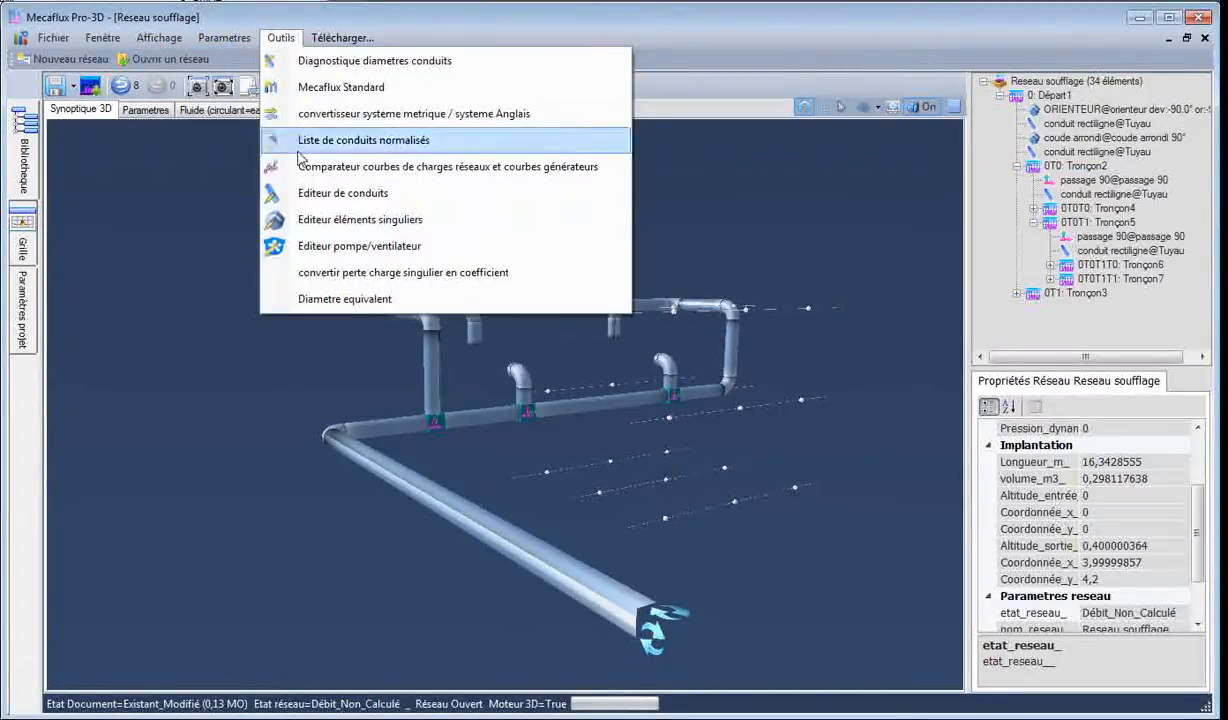
left_click(360, 297)
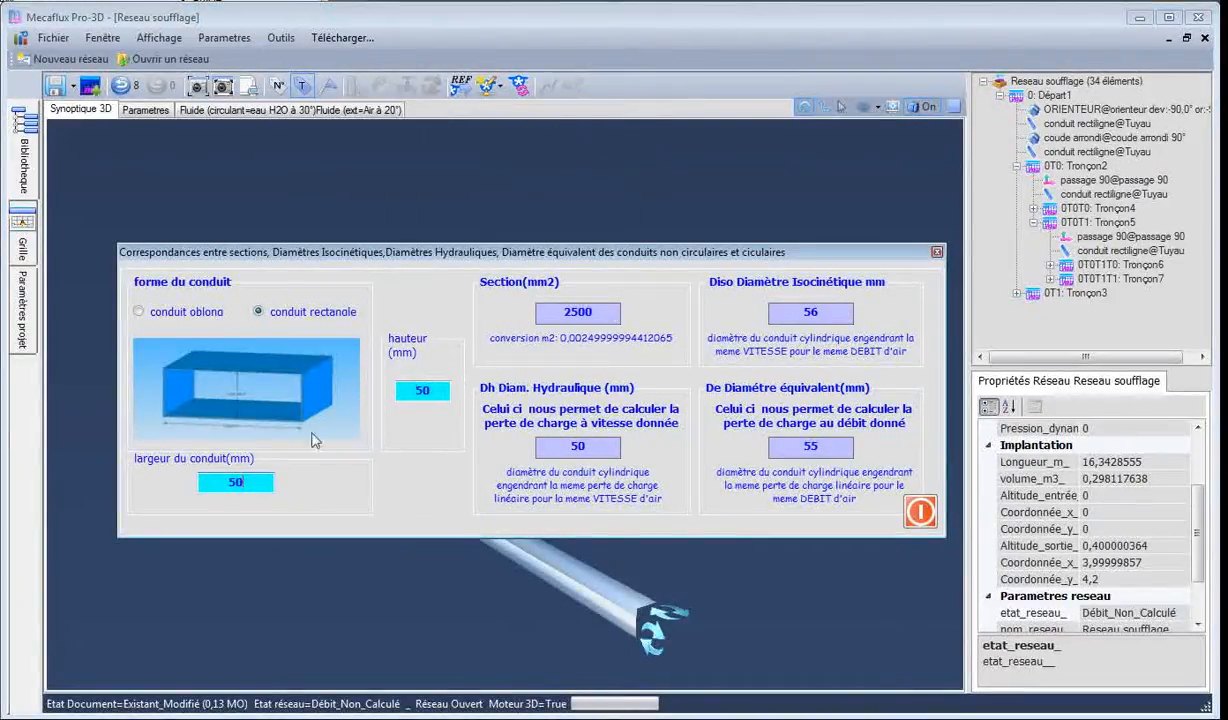
left_click_drag(236, 484, 256, 484)
type("4")
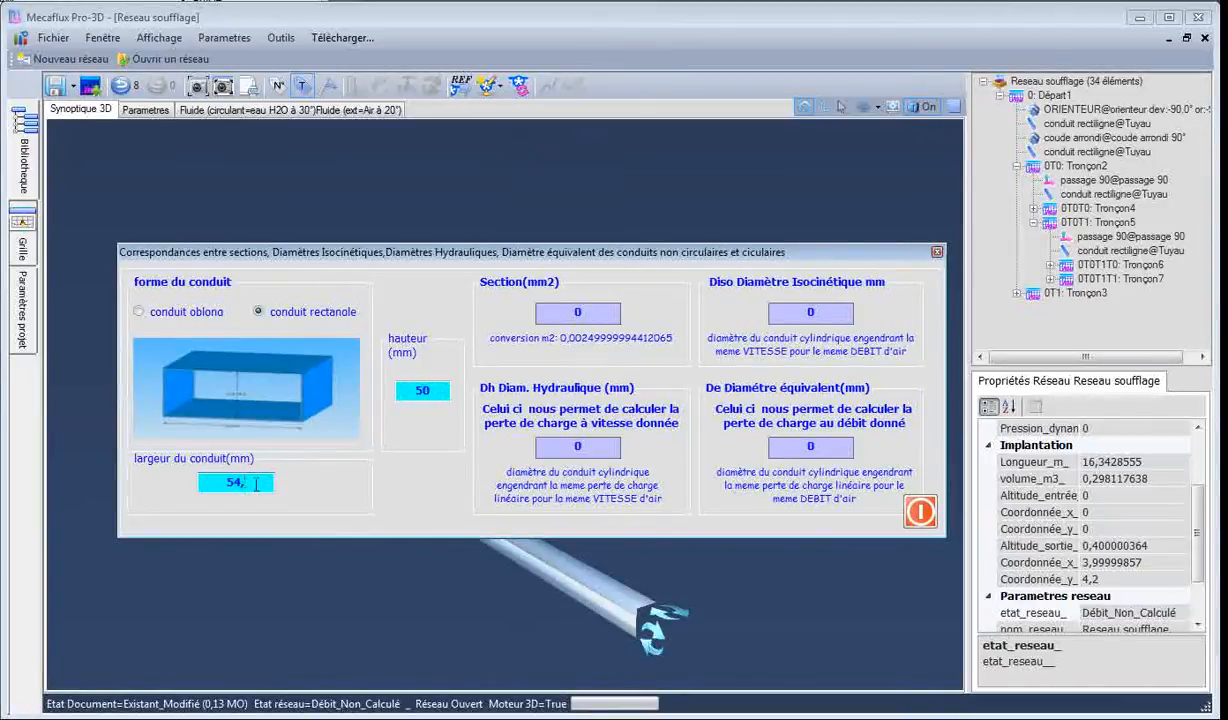
type(",5")
left_click_drag(437, 392, 386, 390)
type("54,5")
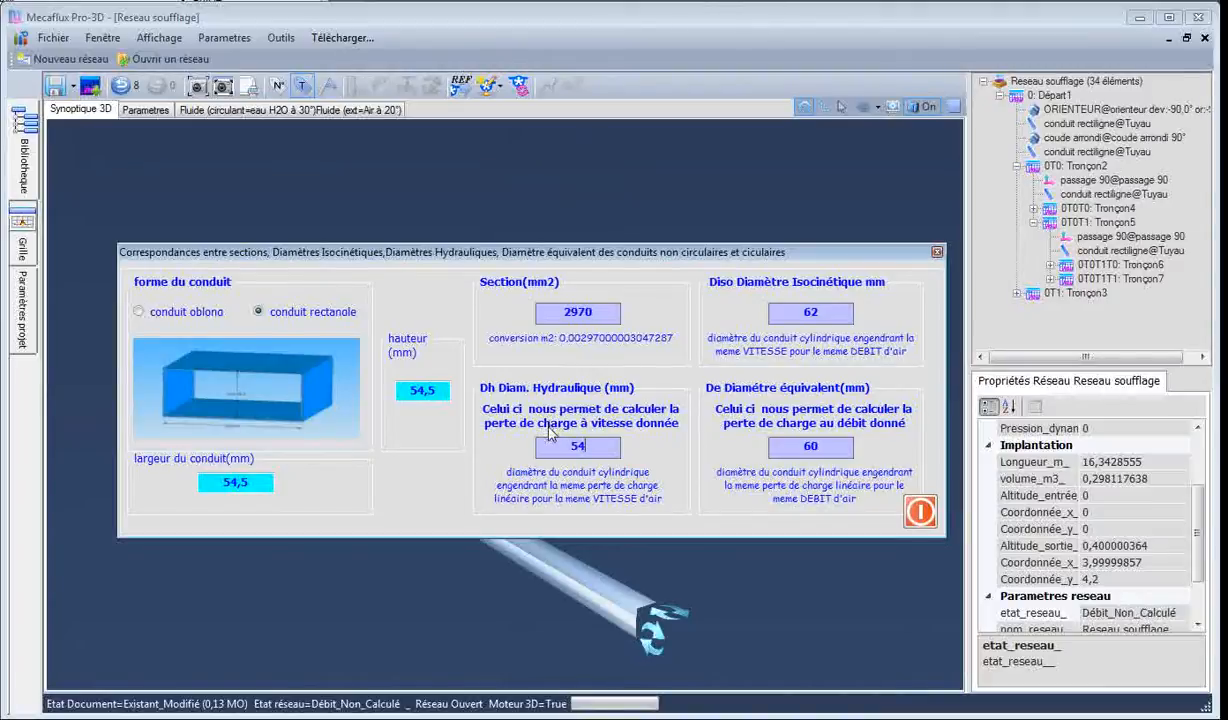
Compare the hydraulic and equivalent diameters, close the tool and add "=> DH=54 mm" after 54.5 mm in the notes.
left_click_drag(567, 447, 590, 447)
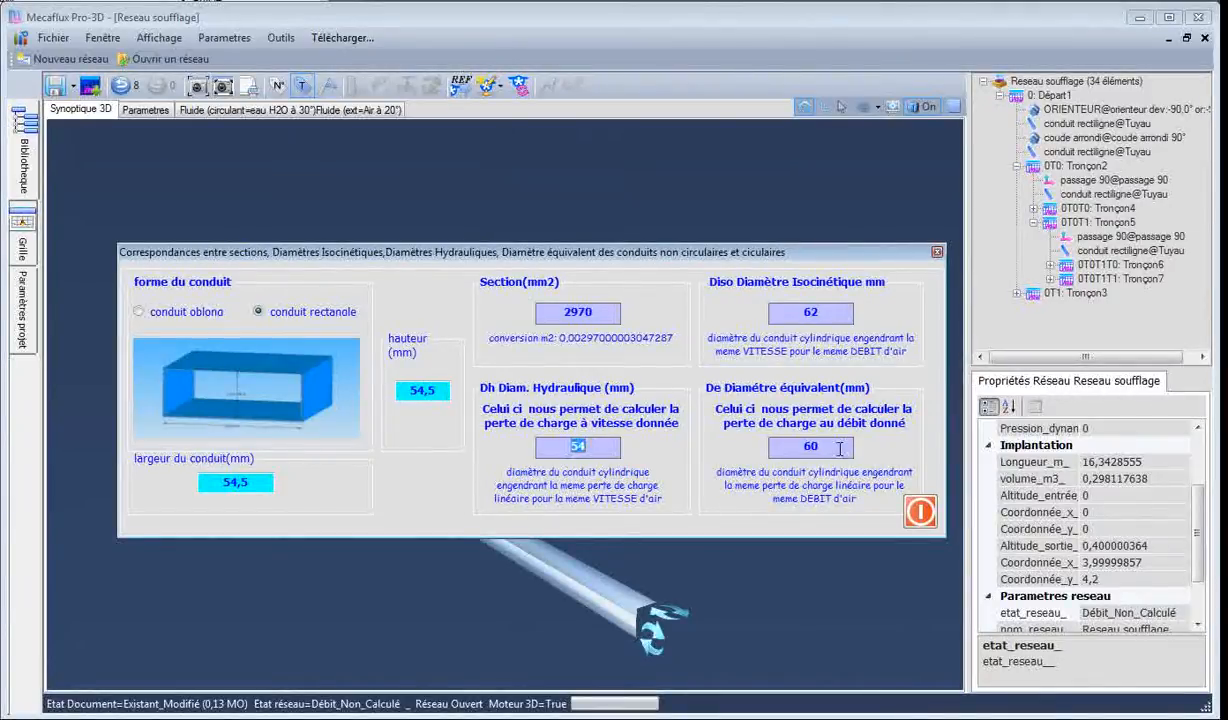
left_click_drag(768, 447, 838, 447)
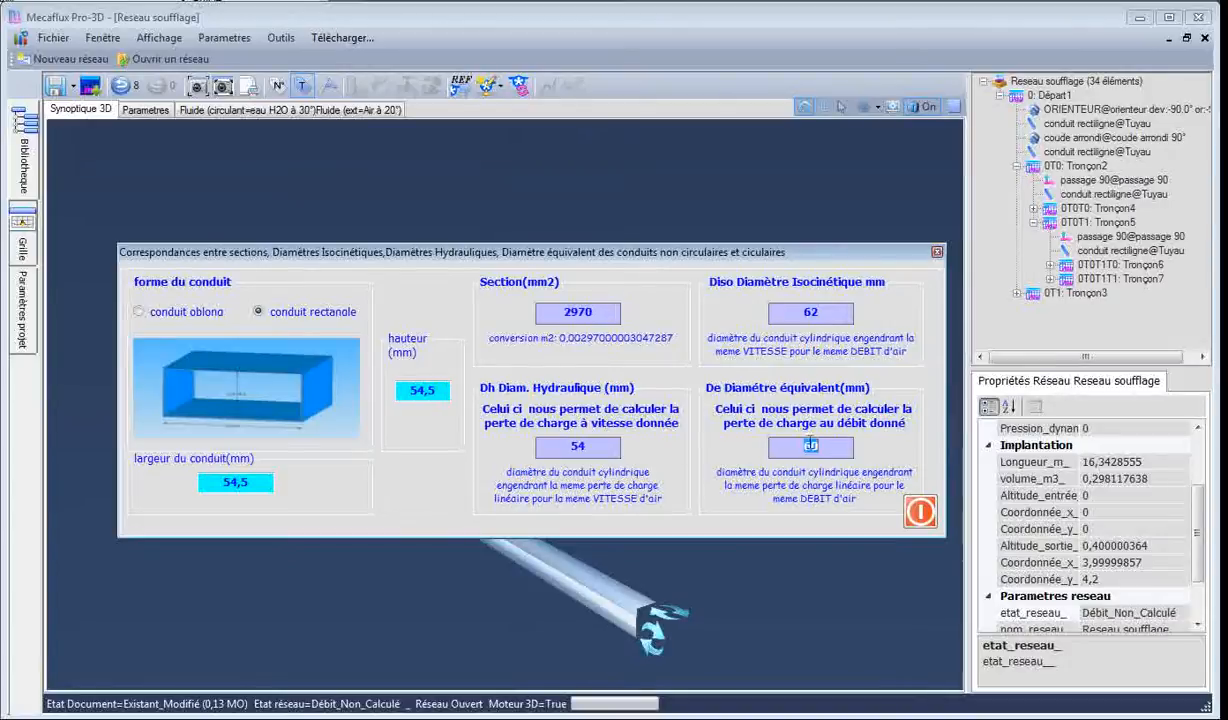
left_click(585, 443)
left_click_drag(562, 447, 595, 447)
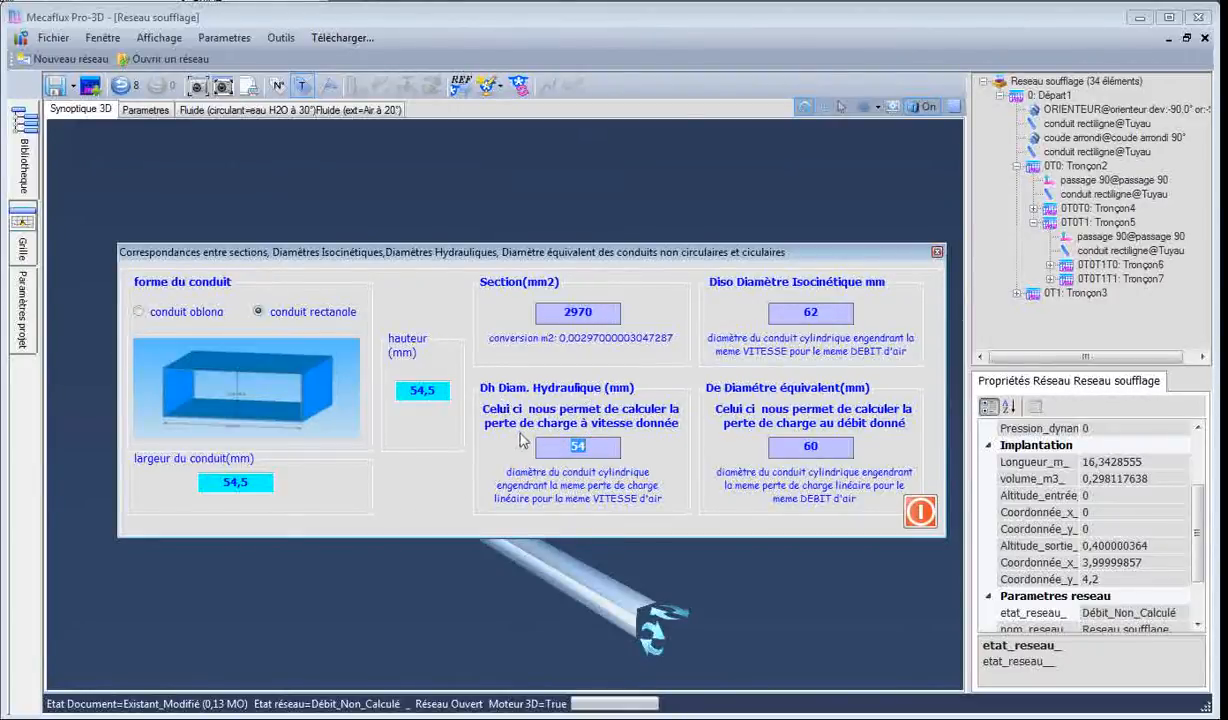
left_click(570, 447)
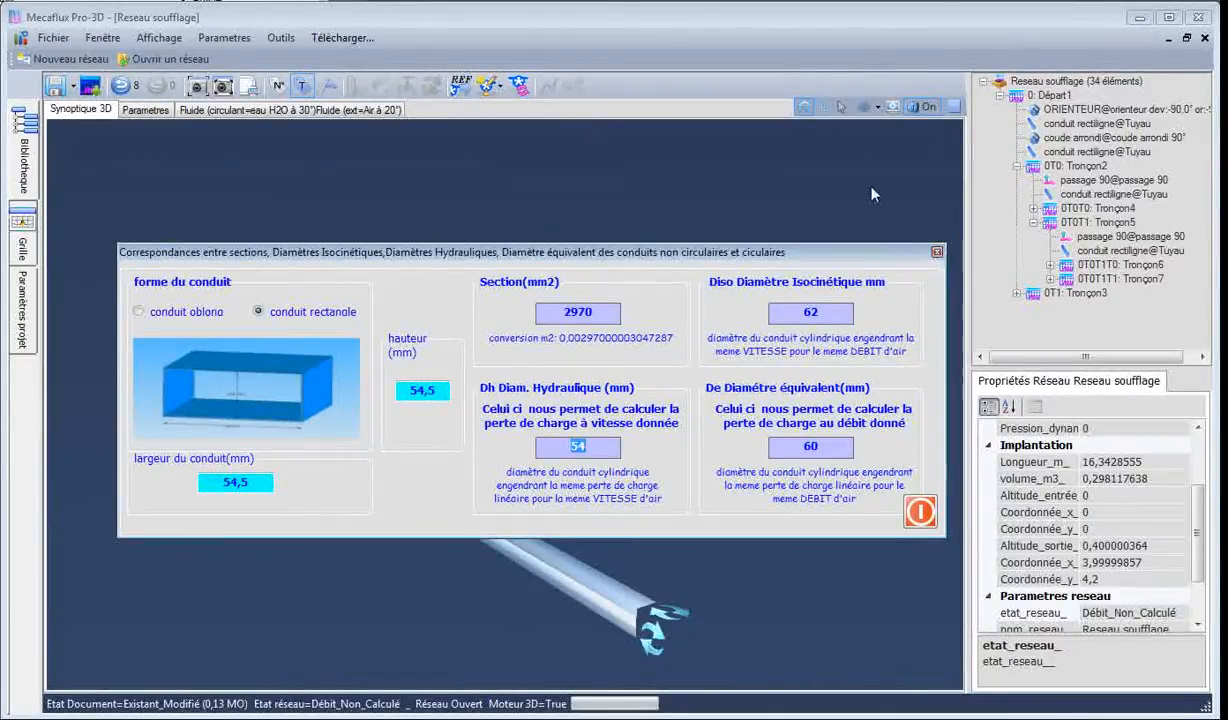
left_click(936, 252)
key("alt+Tab")
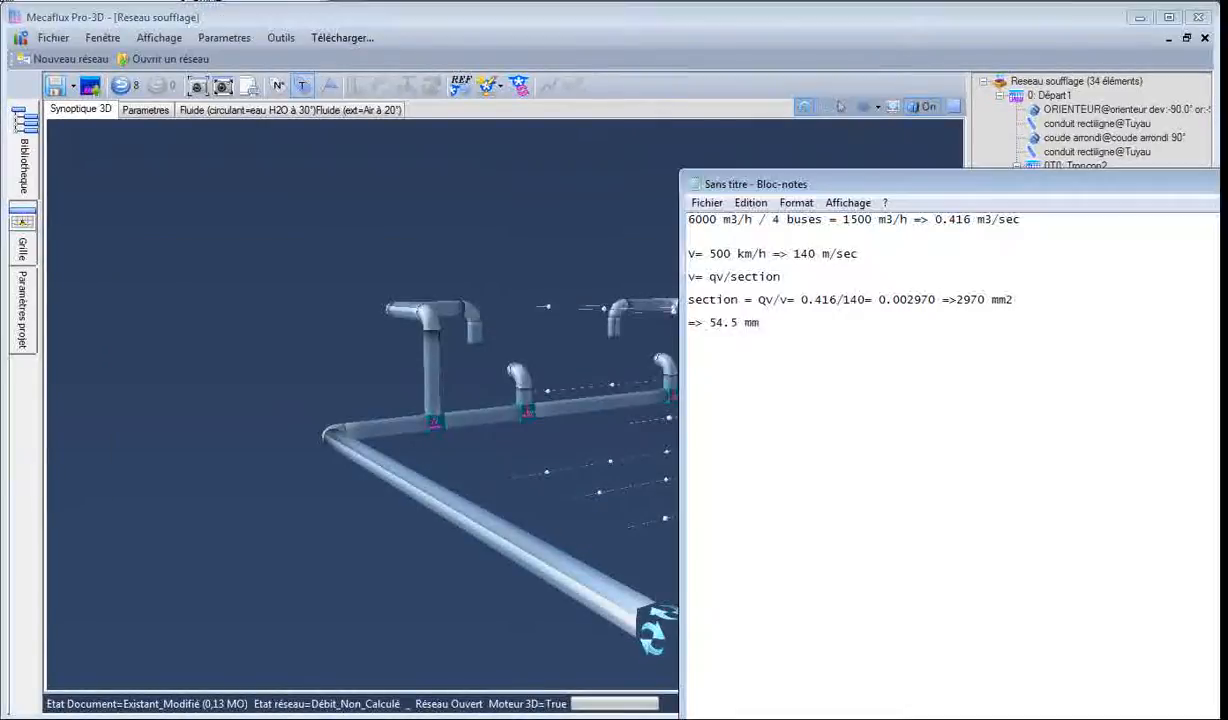
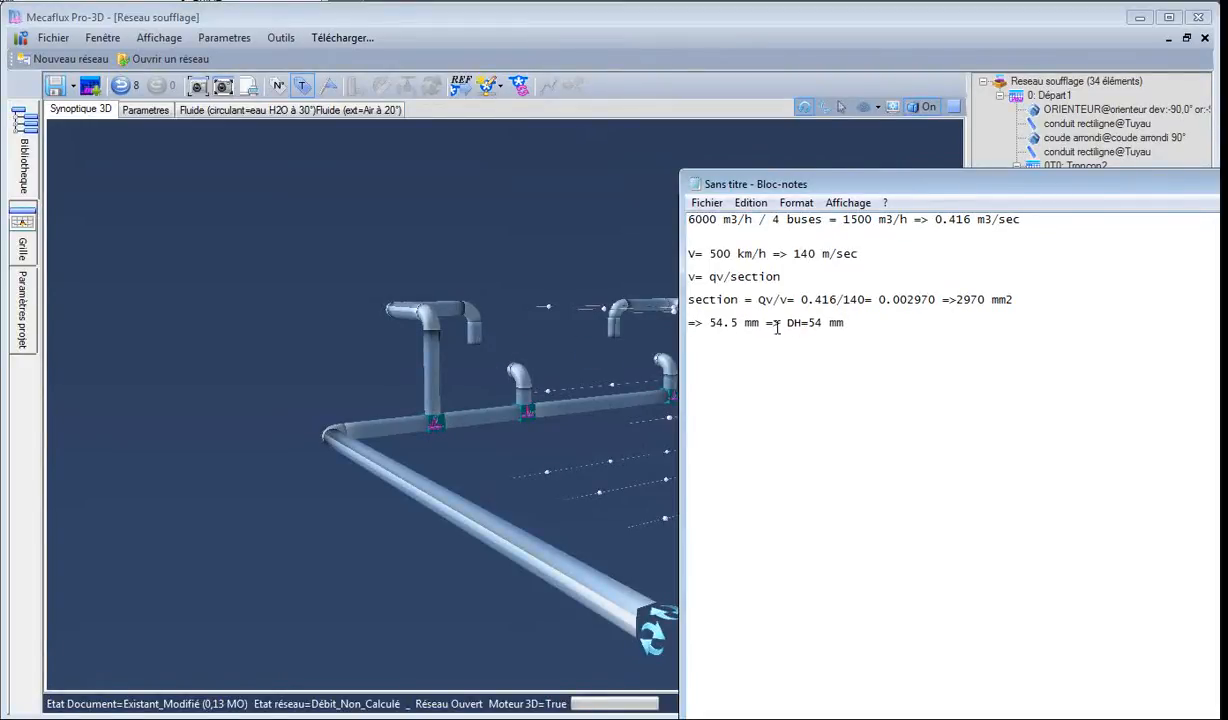
Insert a convergent cone with a 54 mm outlet diameter and 30° angle after the last straight pipe of Tronçon3.
left_click(479, 349)
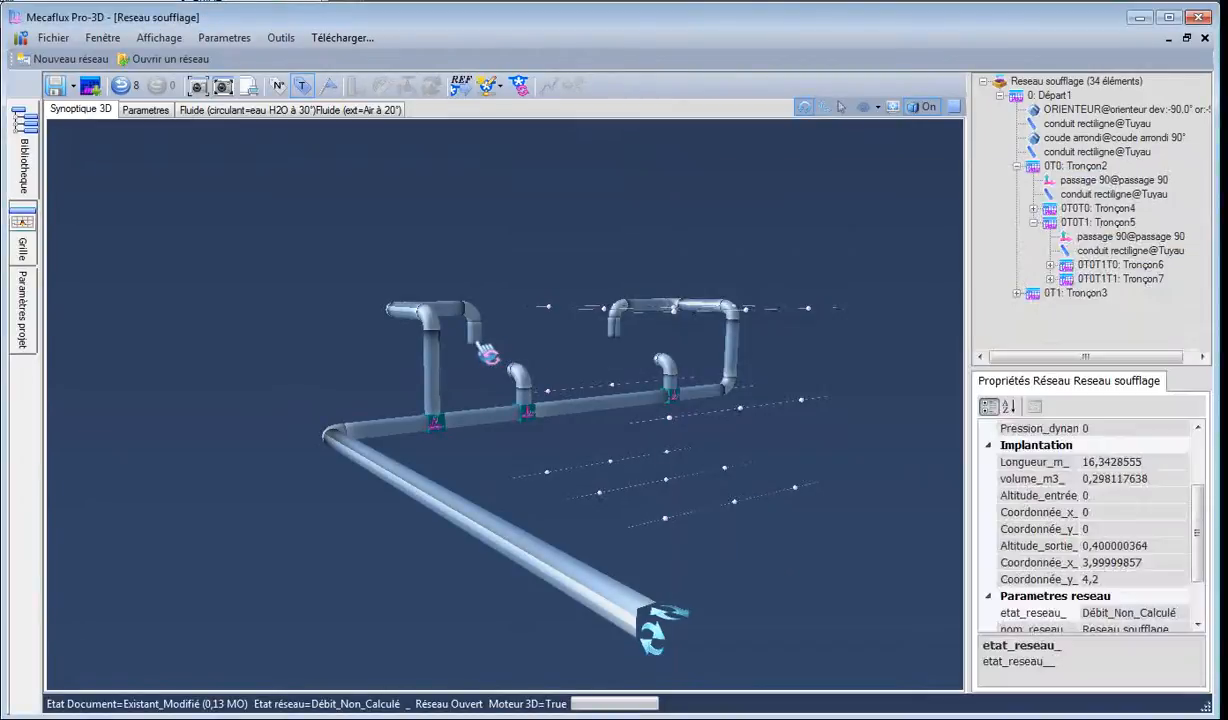
scroll(482, 351, "up", 5)
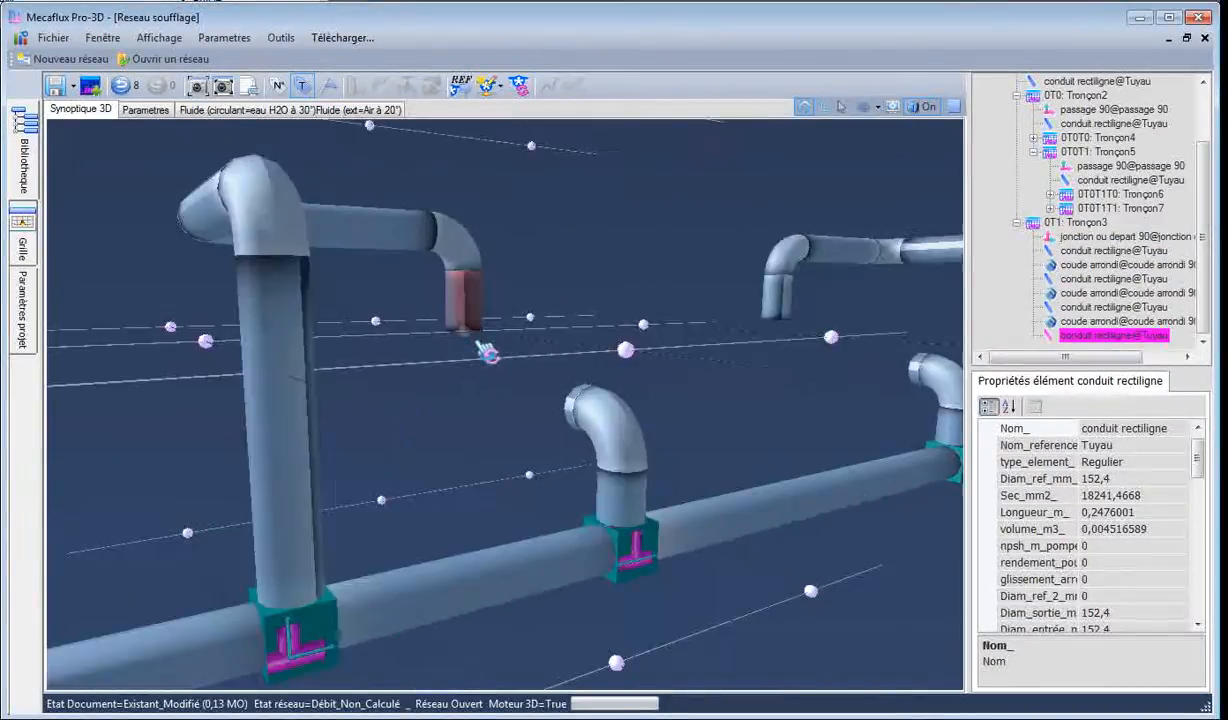
right_click(470, 322)
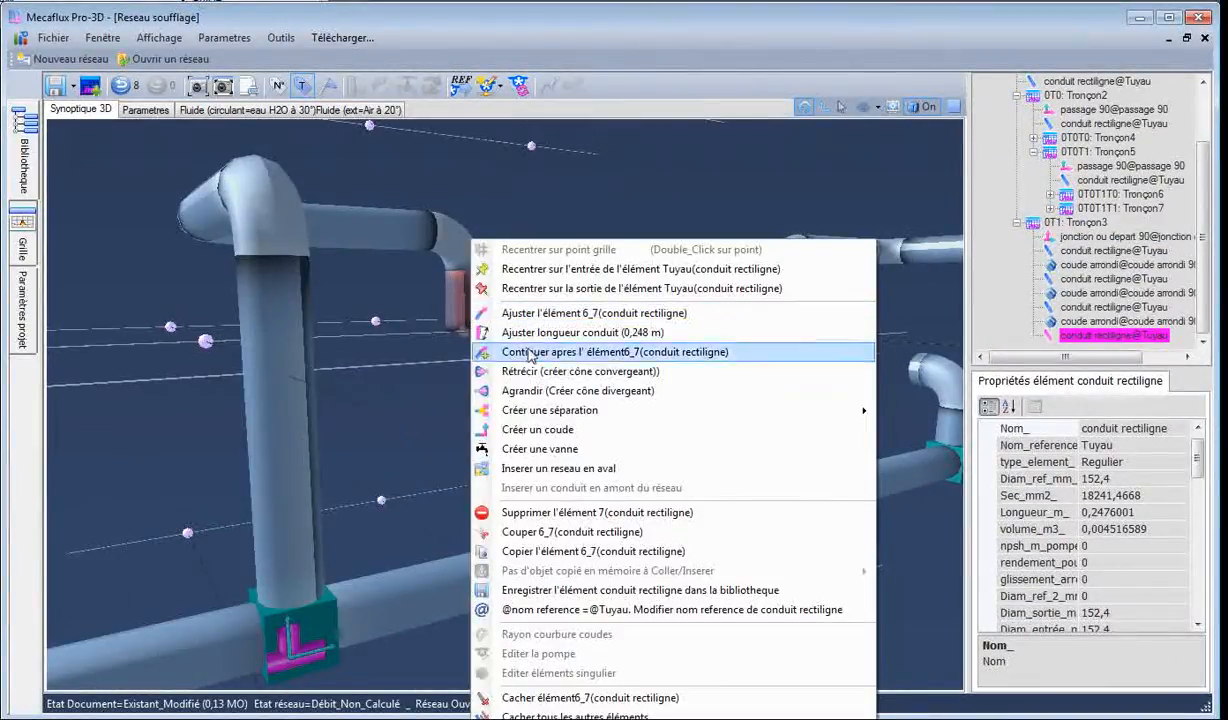
left_click(506, 370)
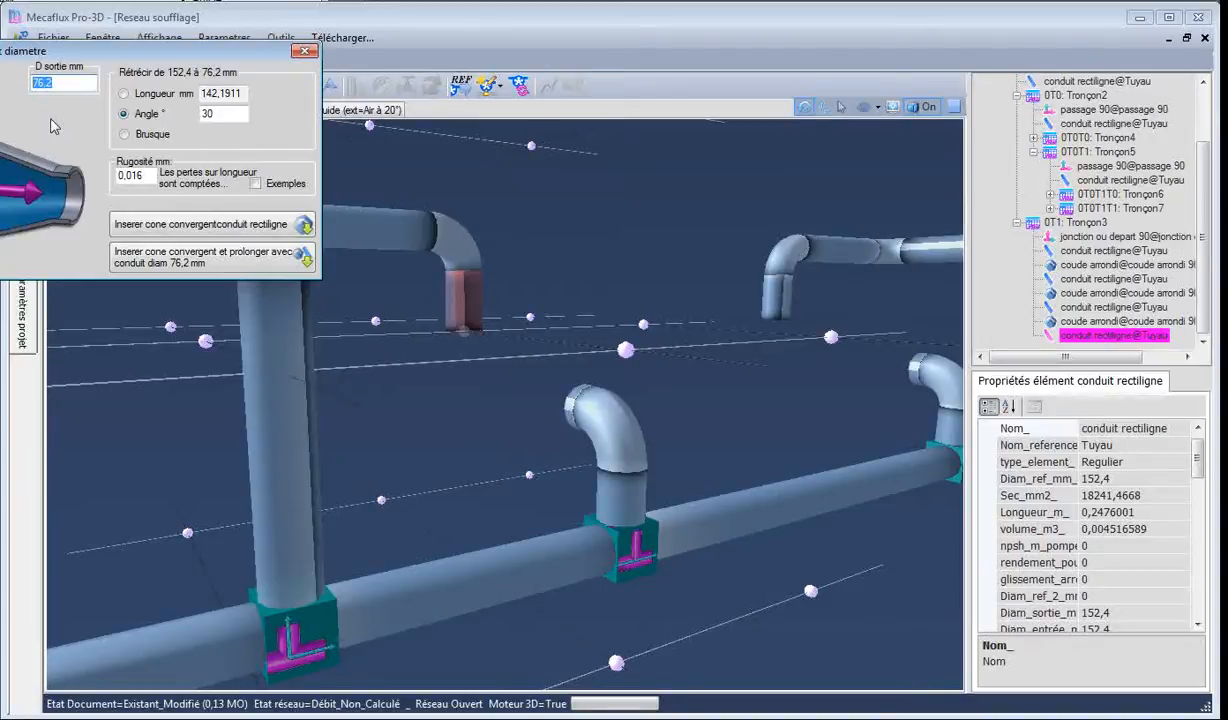
type("54")
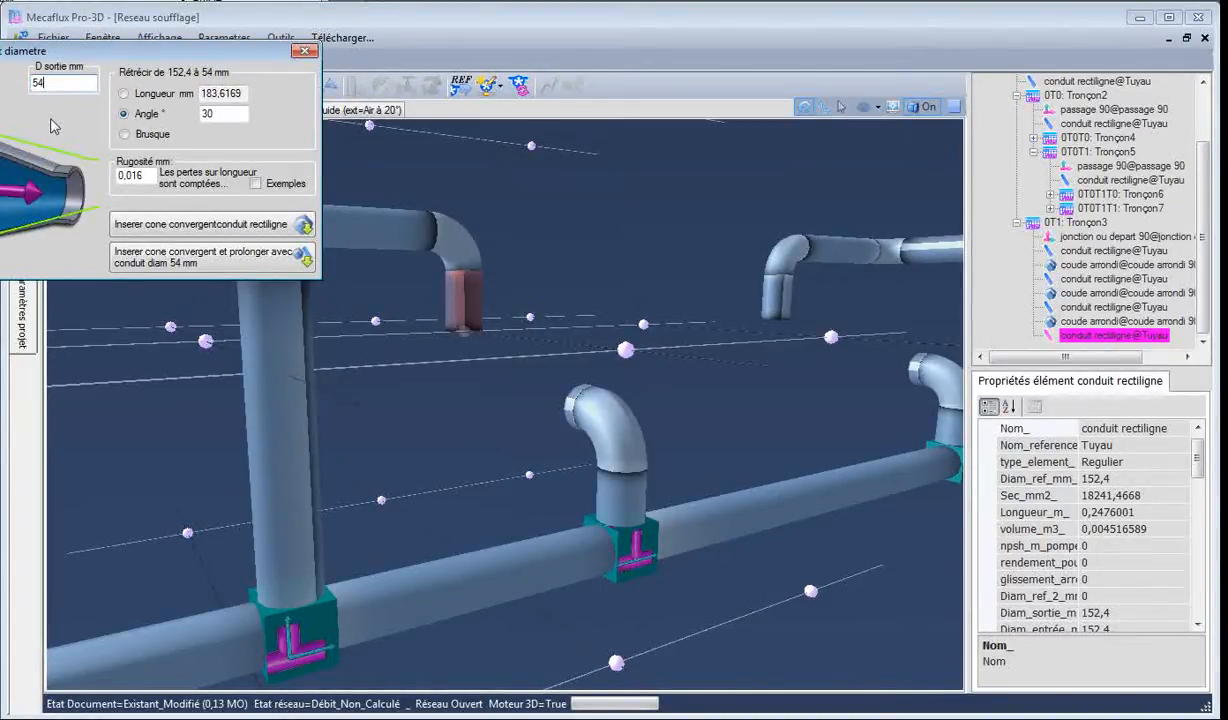
left_click(137, 229)
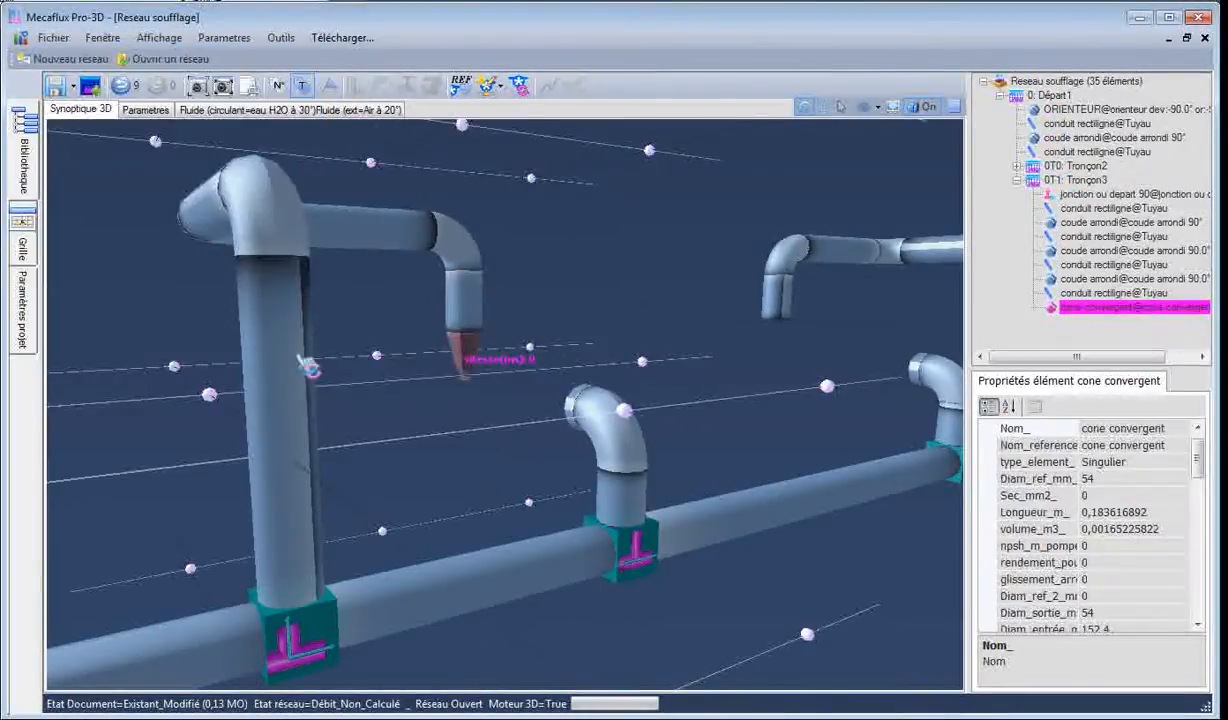
Copy the convergent cone of Tronçon3 and insert it downstream of the last straight pipe of Tronçon7.
left_click(453, 432)
scroll(464, 395, "up", 2)
left_click(456, 338)
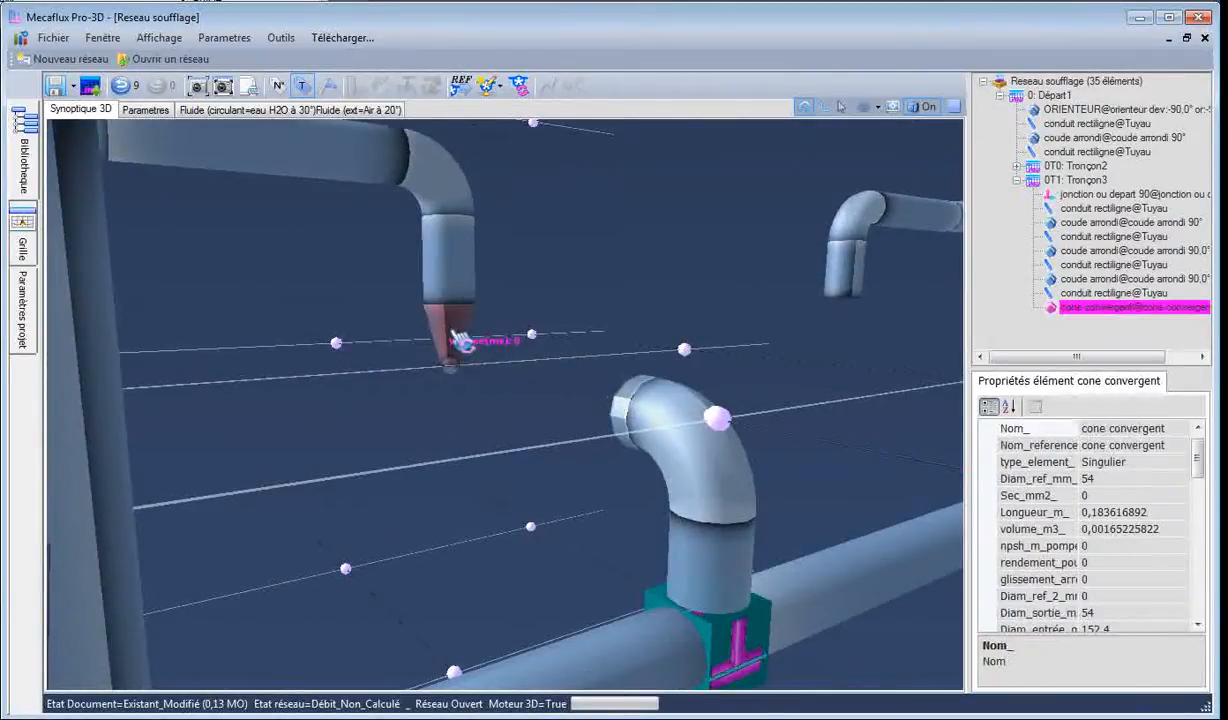
right_click(455, 338)
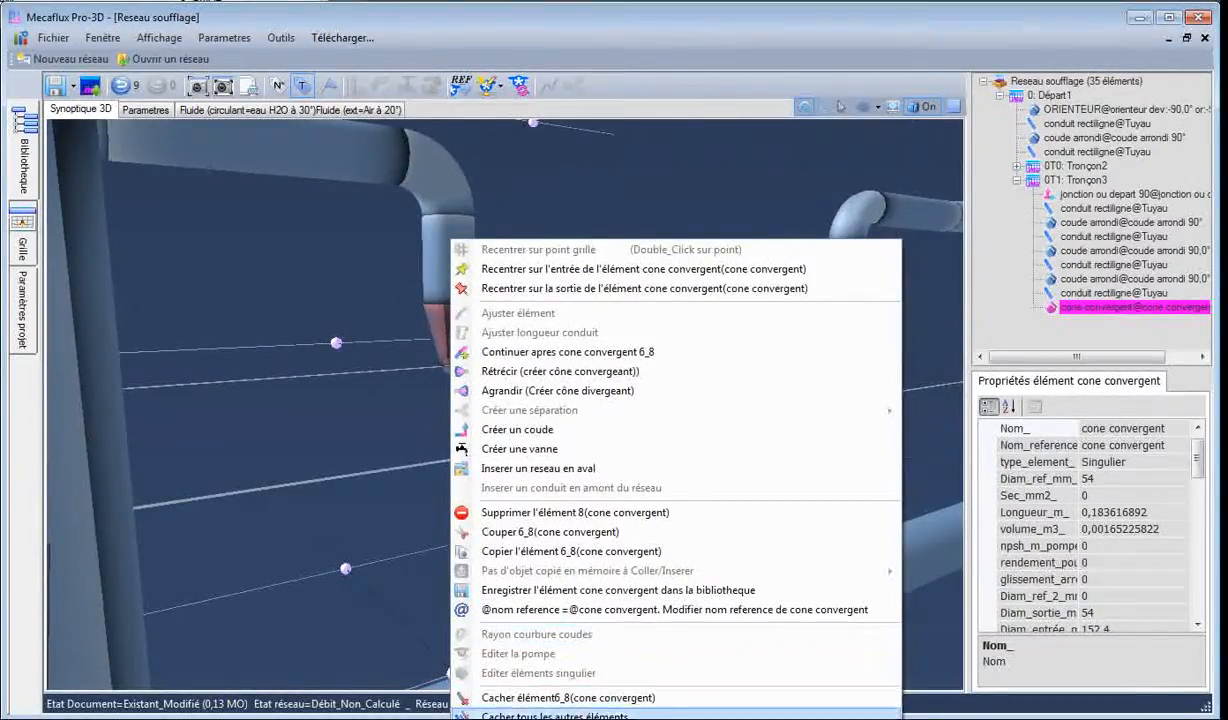
left_click(510, 551)
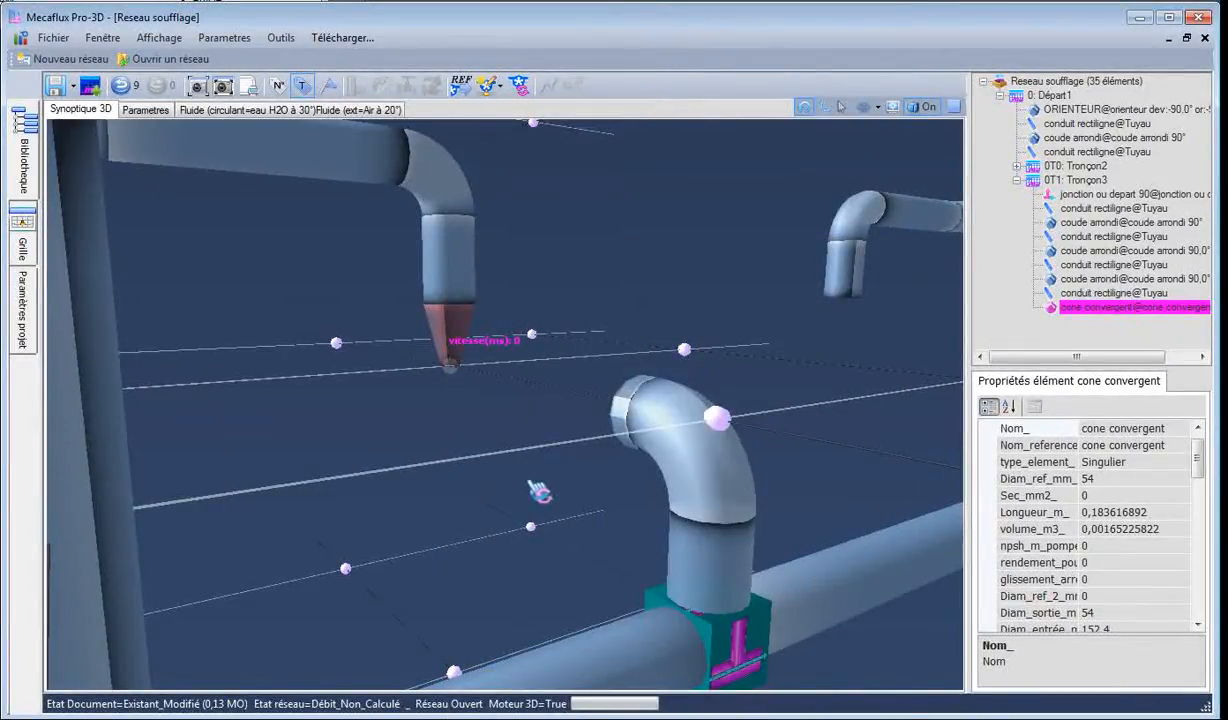
left_click(845, 332)
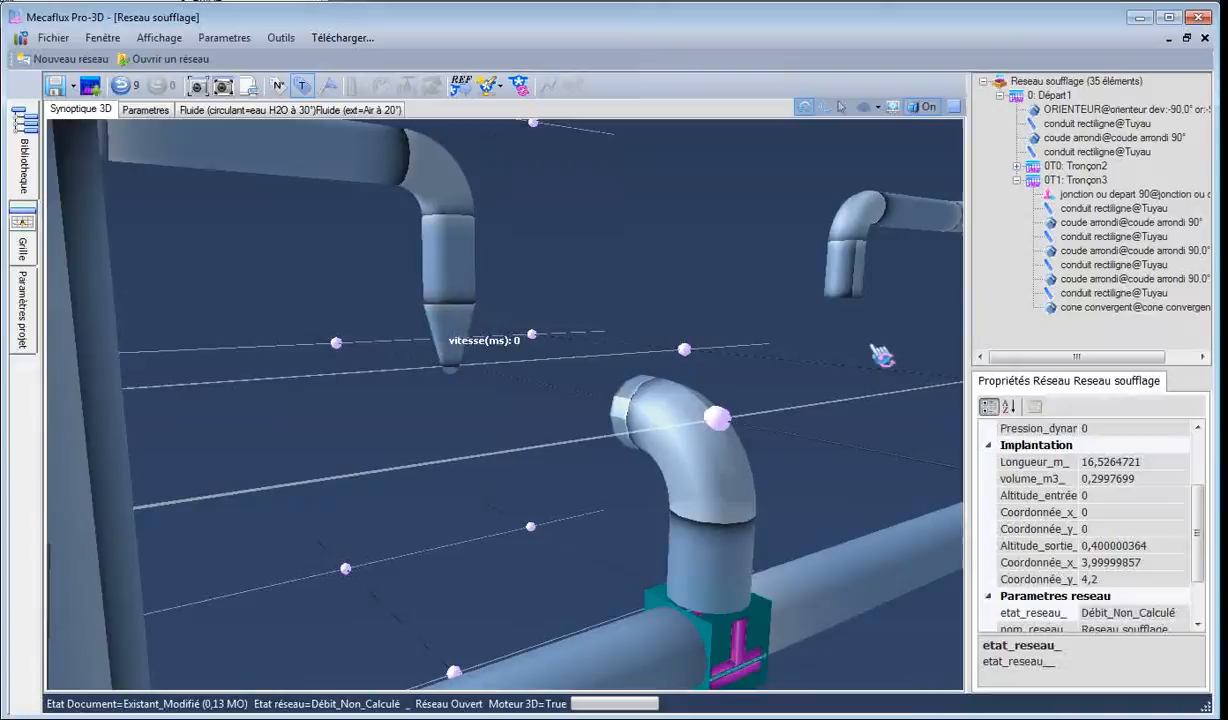
left_click(856, 292)
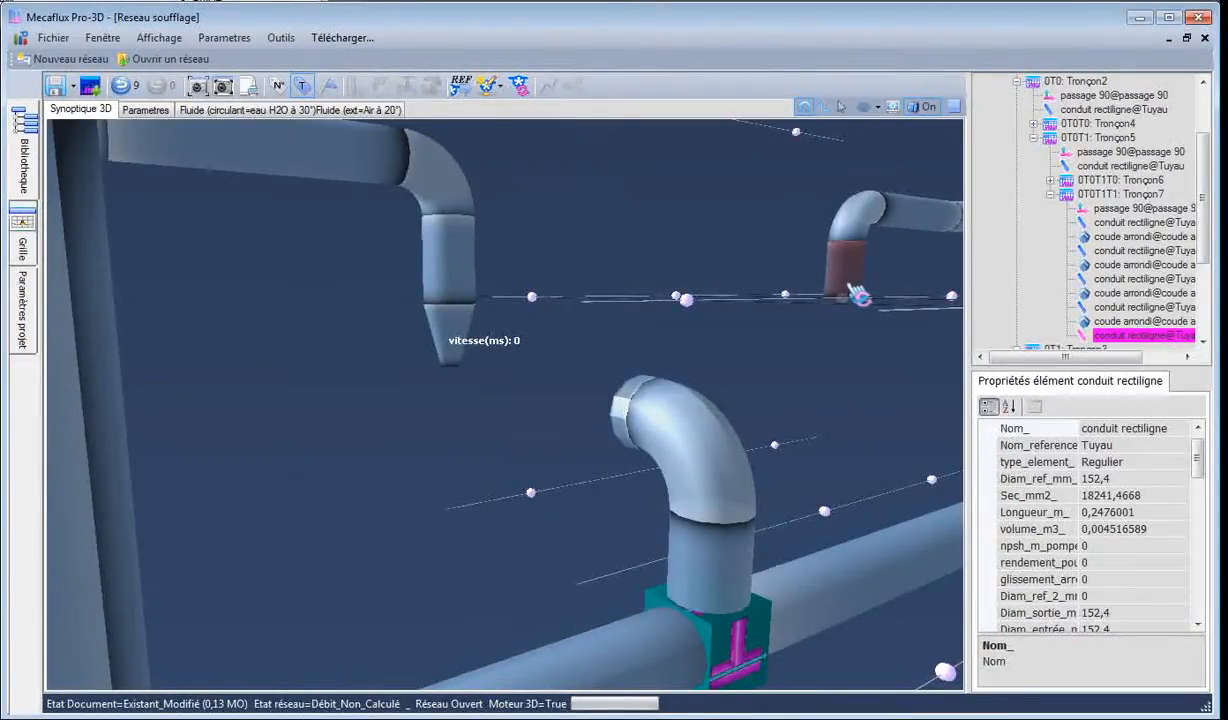
right_click(856, 292)
mouse_move(908, 572)
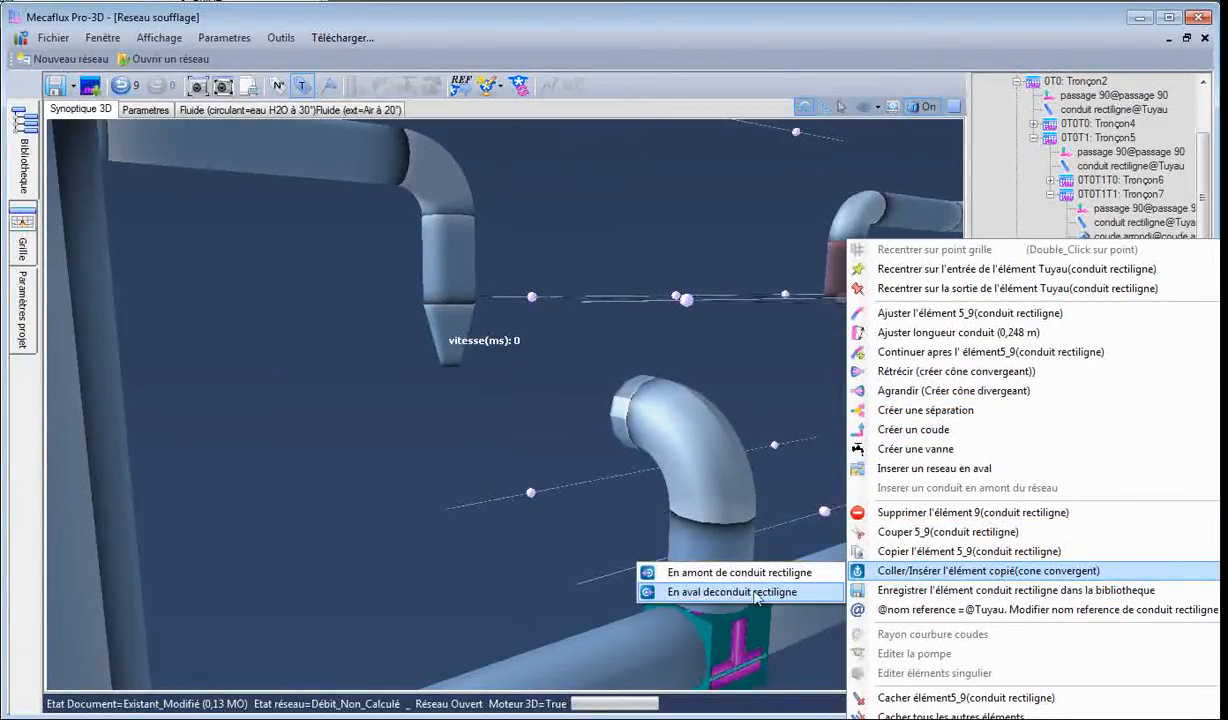
left_click(748, 598)
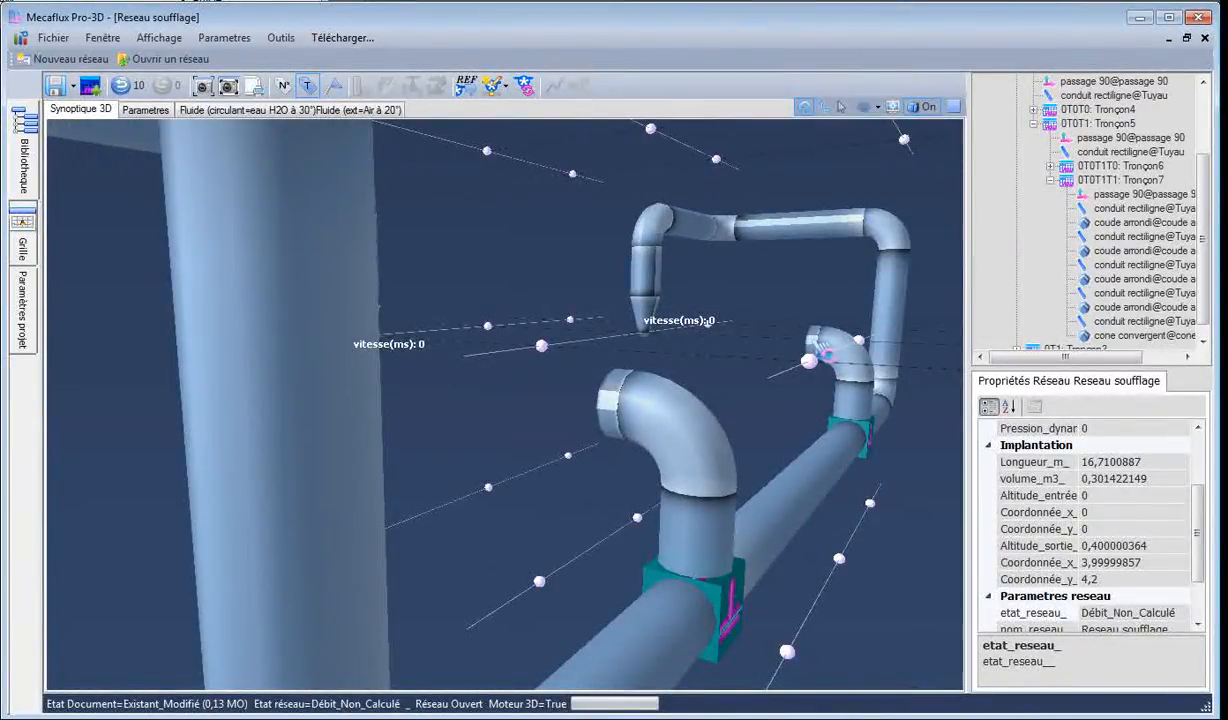
Paste the copied convergent cone onto the end pipes of Tronçon6 and Tronçon4.
left_click(822, 352)
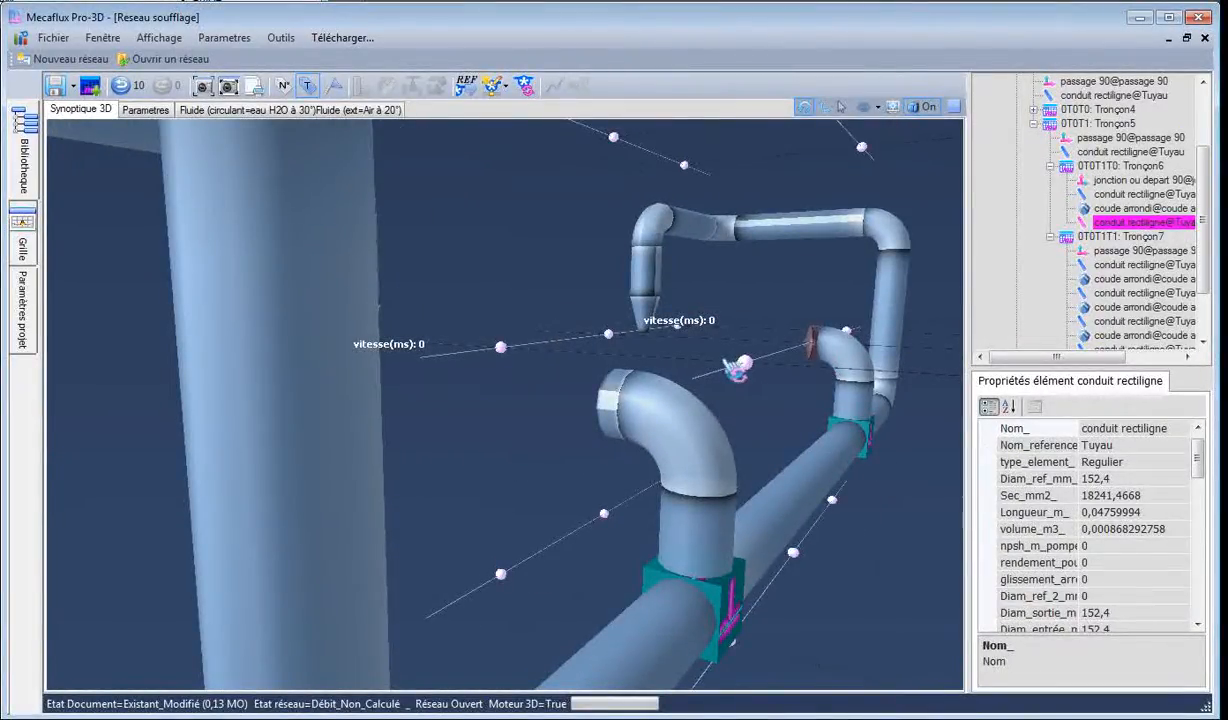
key("ctrl+v")
left_click(610, 409)
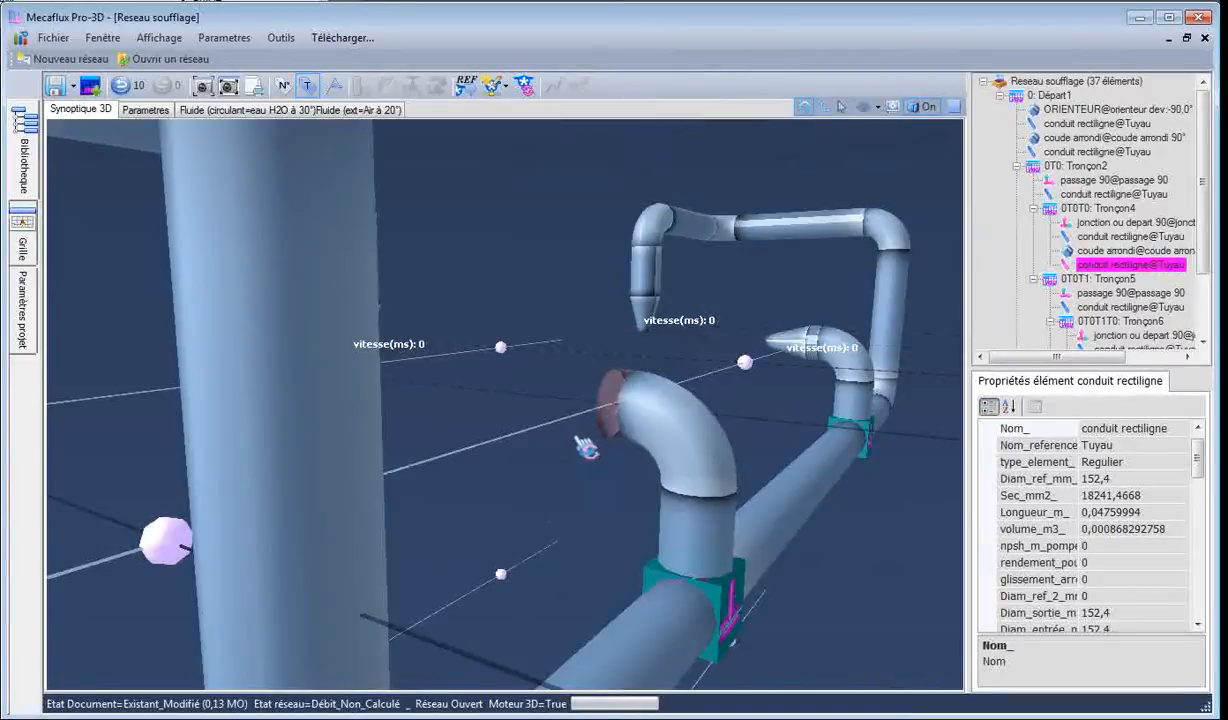
key("ctrl+v")
Test the 6000 m3/h flow by creating a generator that delivers it for the network.
left_click_drag(537, 307, 473, 354)
scroll(541, 311, "down", 3)
scroll(542, 311, "down", 1)
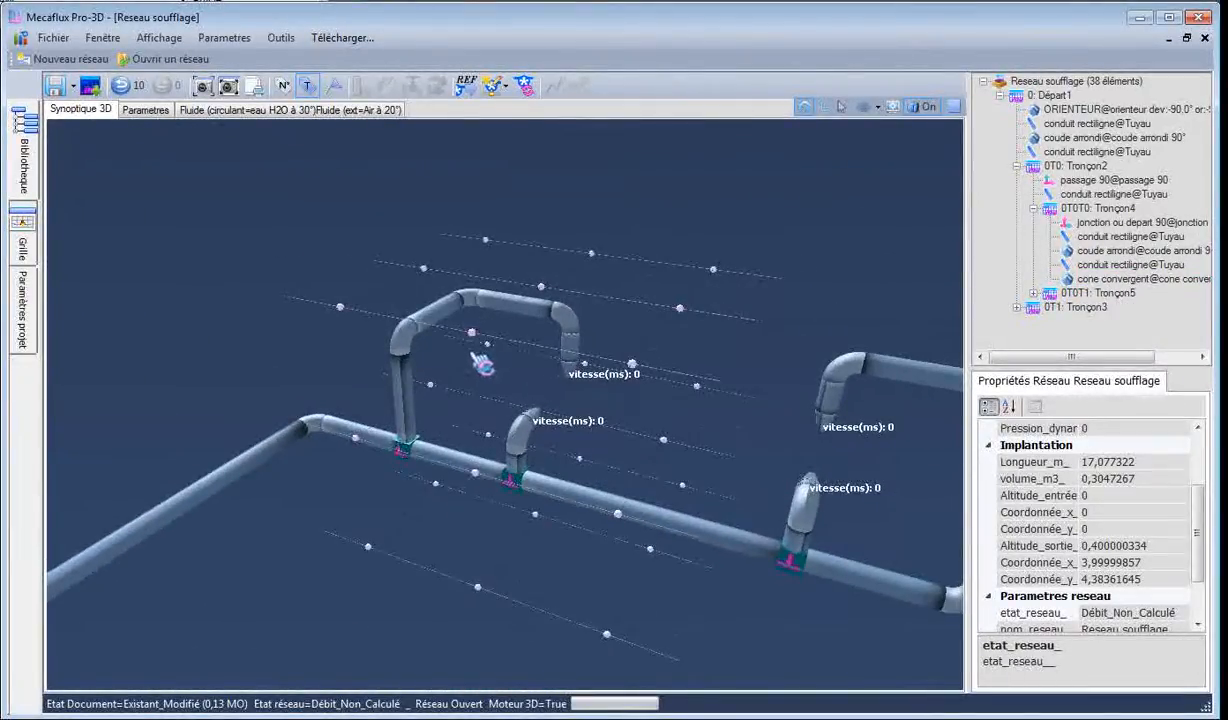
scroll(473, 354, "down", 5)
scroll(242, 398, "up", 1)
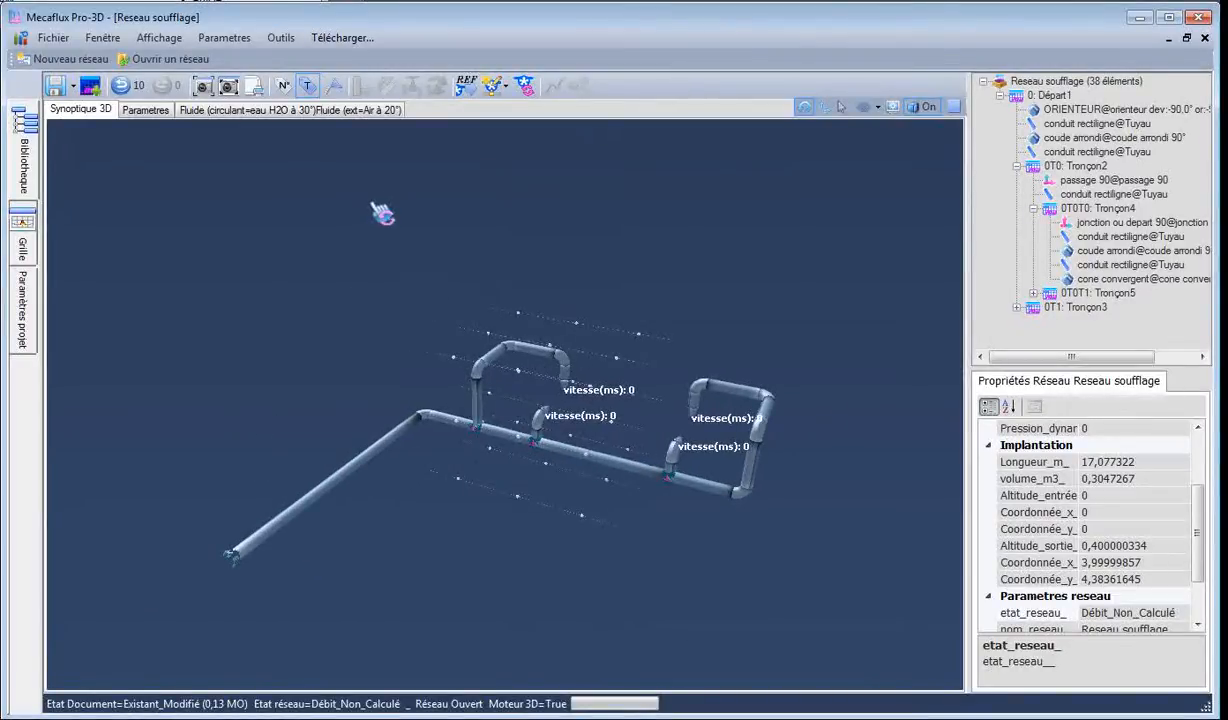
left_click(492, 87)
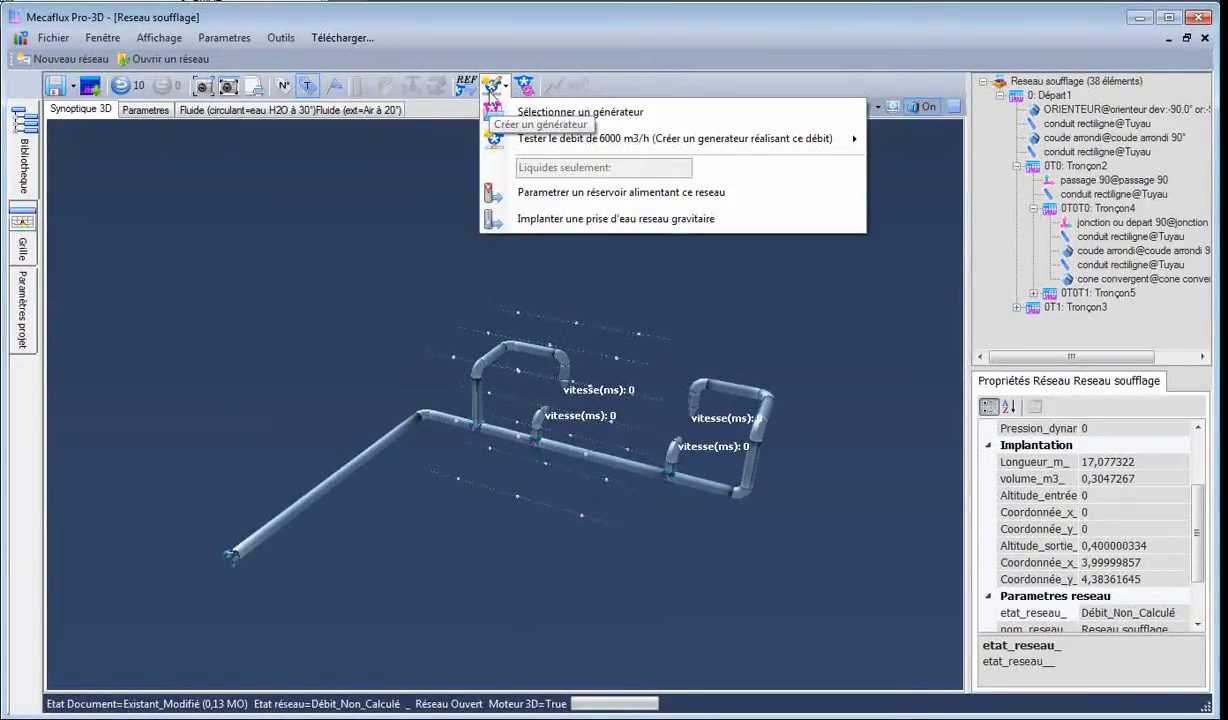
mouse_move(557, 146)
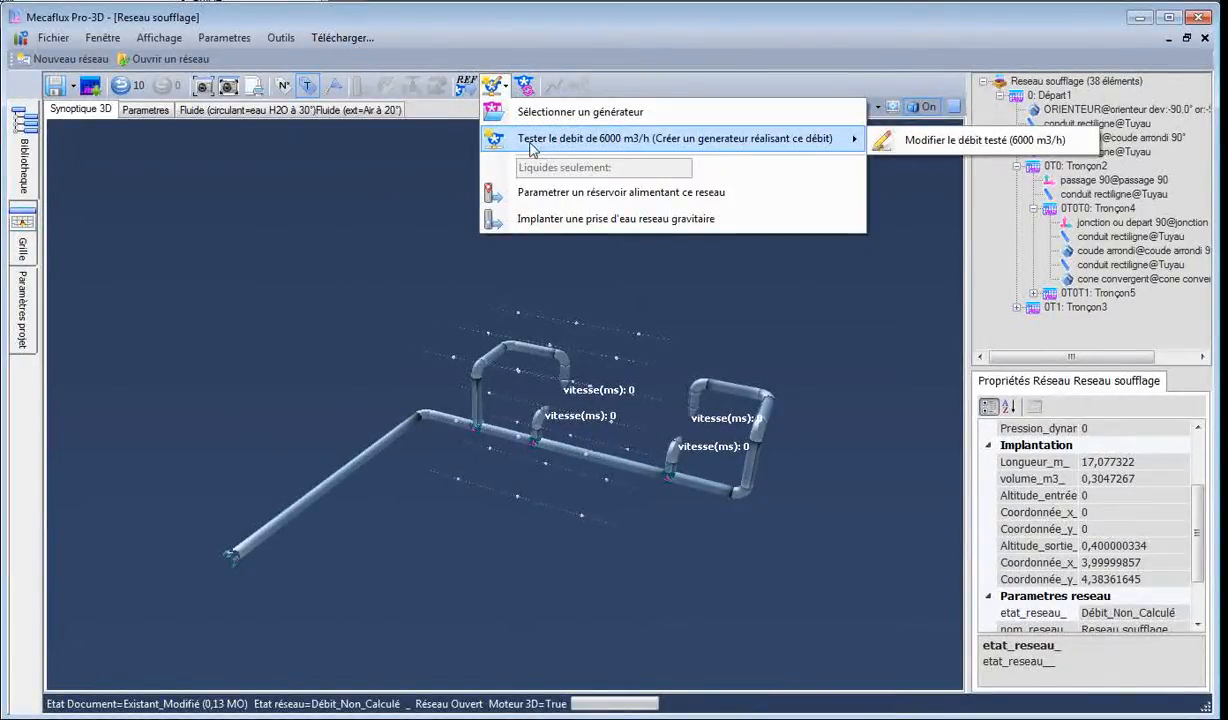
left_click(601, 143)
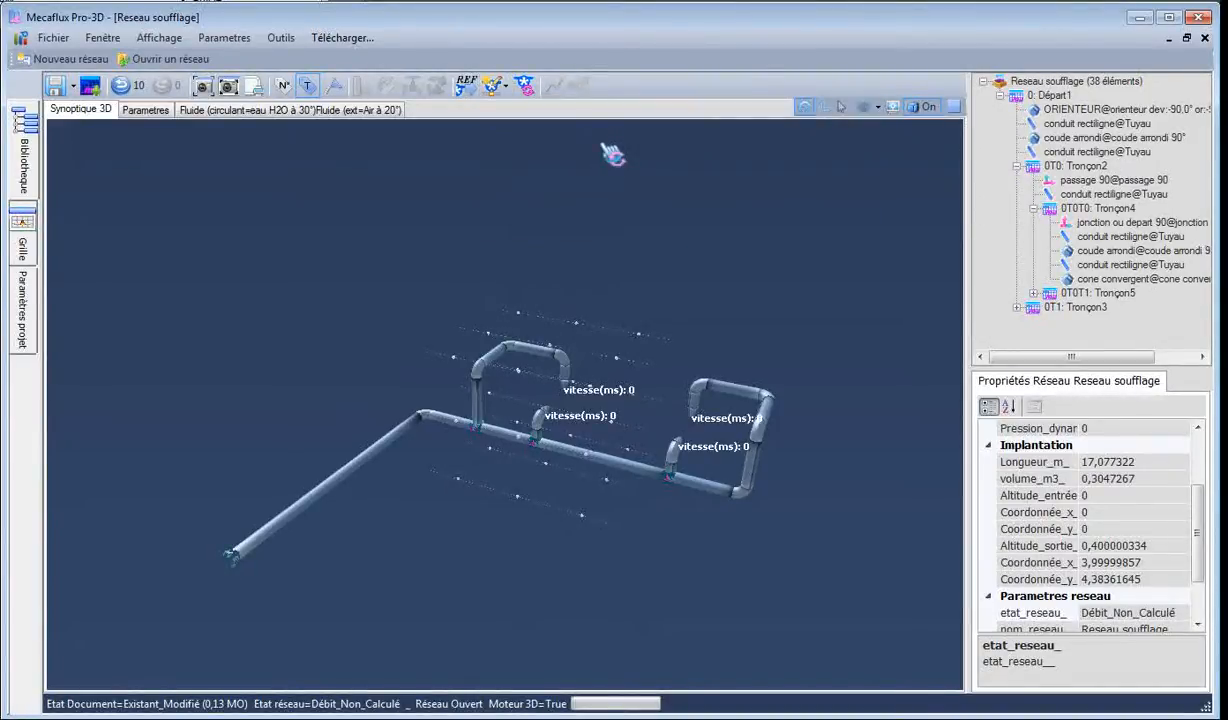
left_click(327, 333)
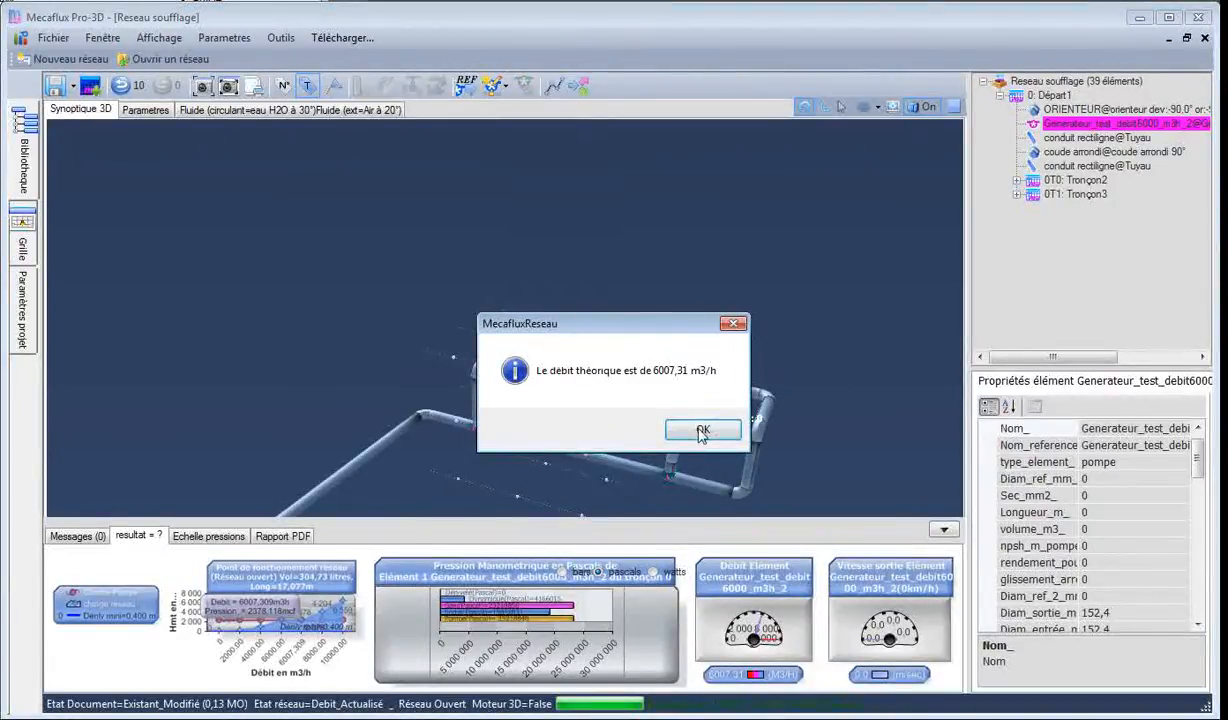
Examine the outlet velocities at the four nozzle cones and compare them with the 140 m/sec target in the Notepad calculation.
left_click(701, 431)
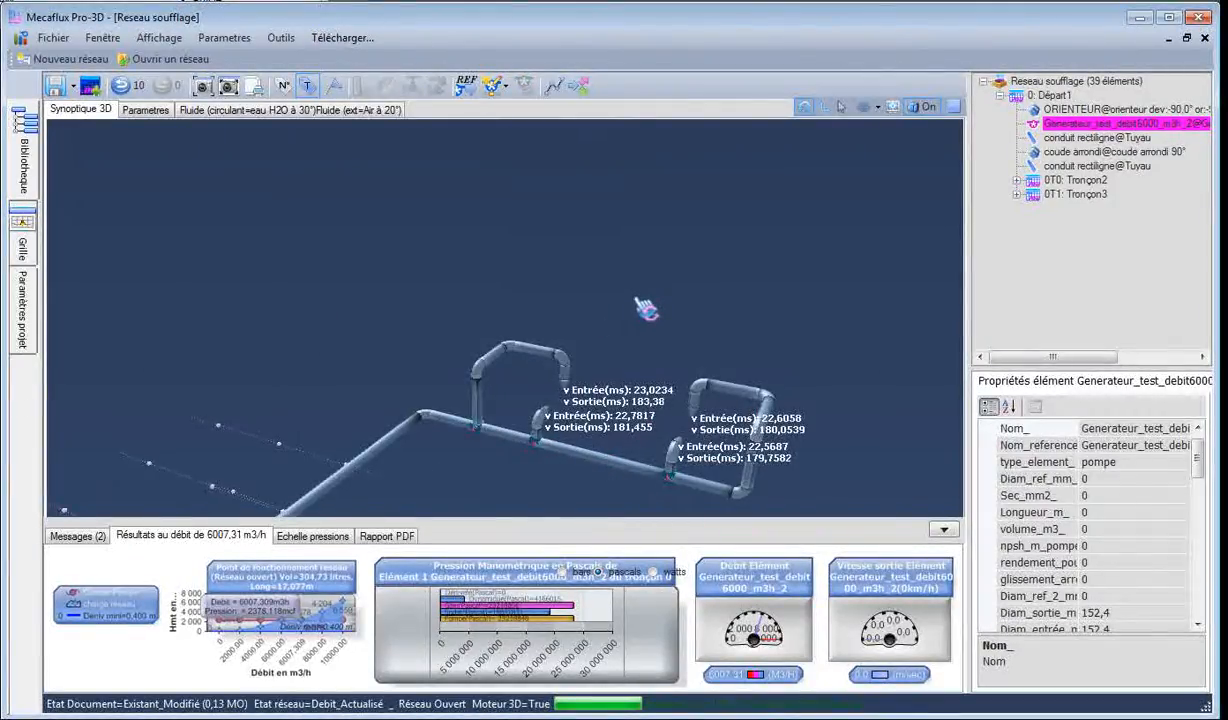
left_click_drag(650, 310, 487, 447)
scroll(368, 442, "up", 3)
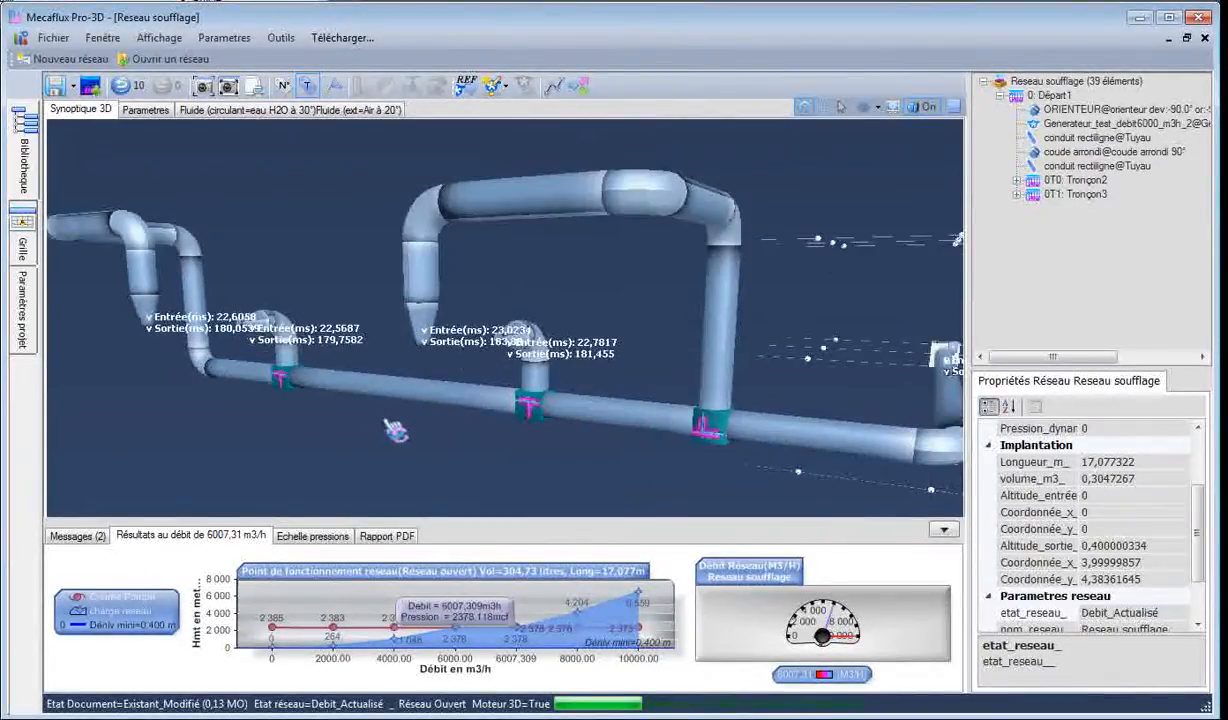
scroll(396, 430, "down", 5)
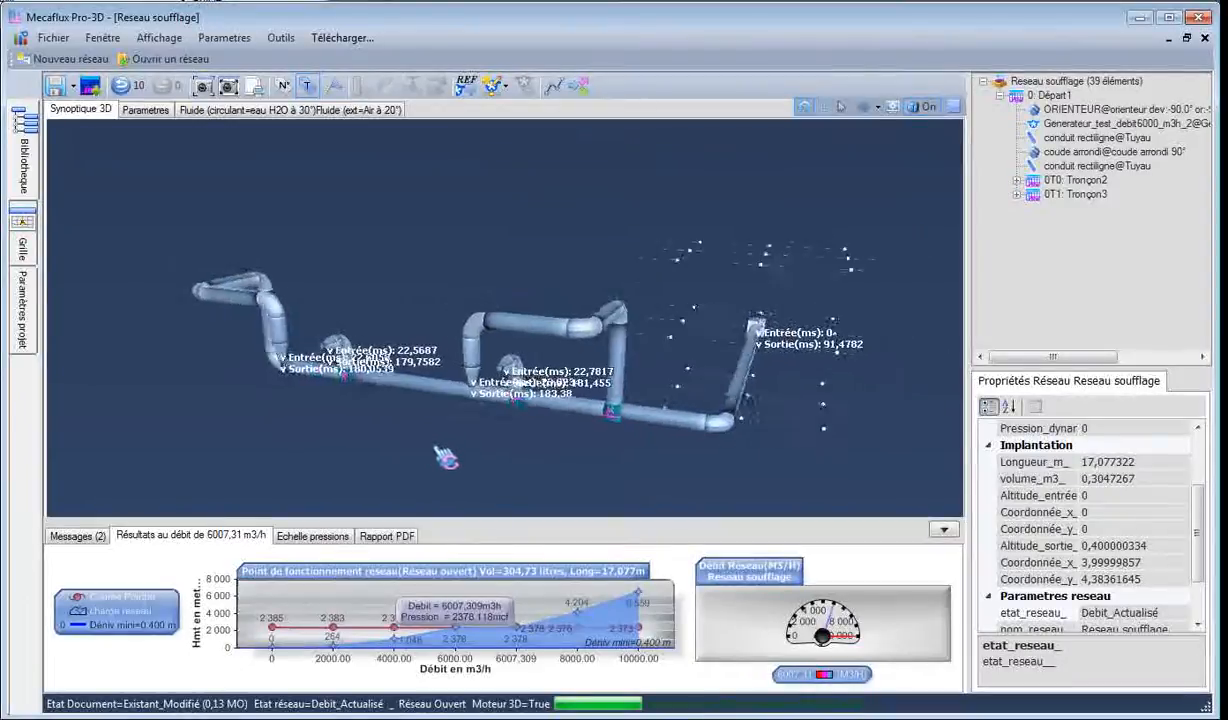
left_click_drag(443, 458, 720, 462)
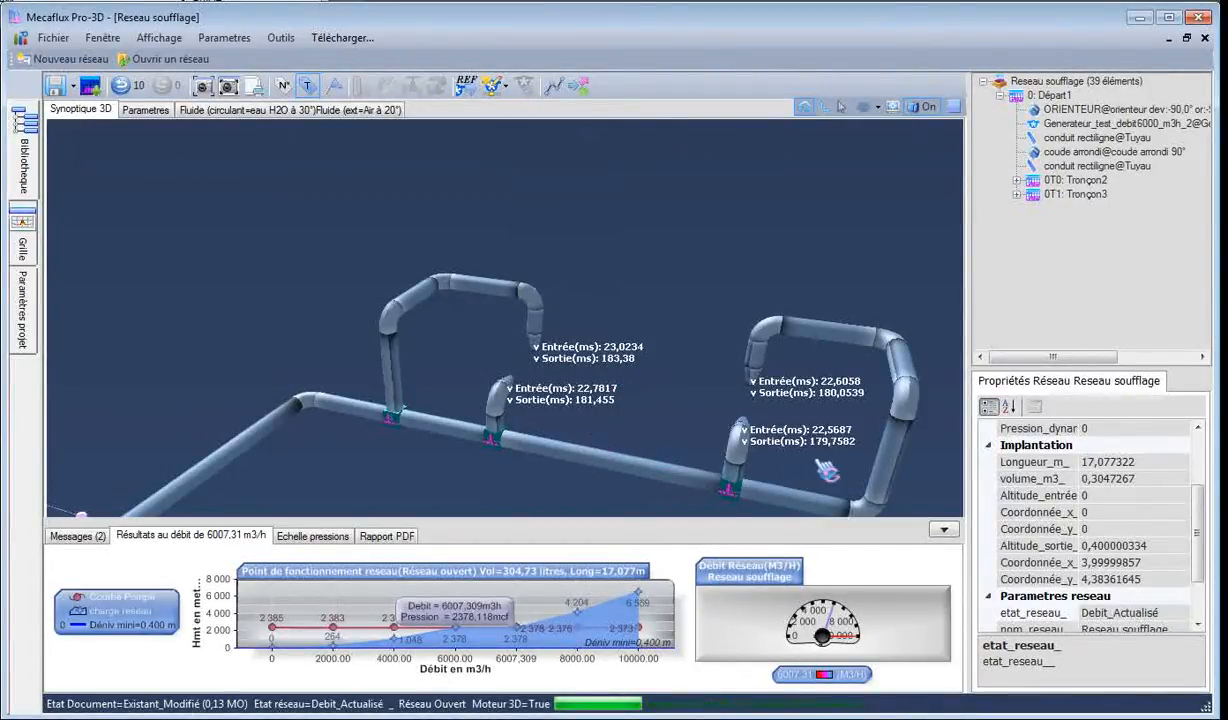
left_click_drag(626, 402, 509, 430)
left_click_drag(437, 447, 640, 428)
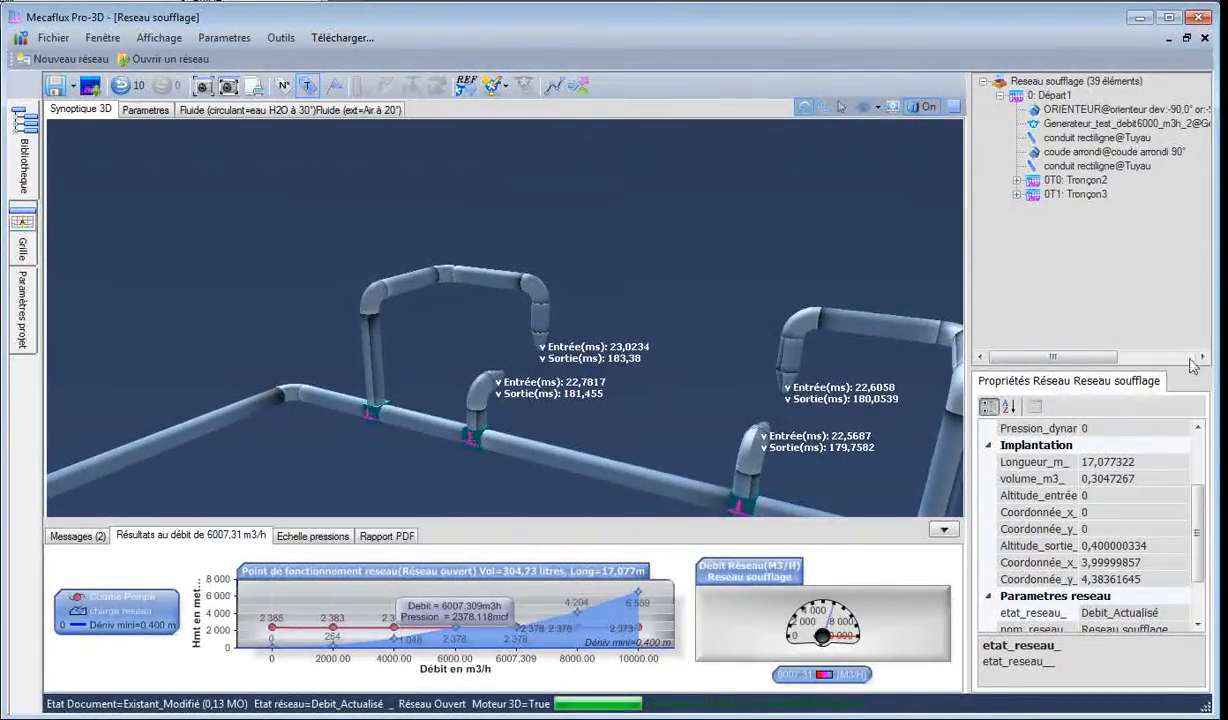
key("alt+Tab")
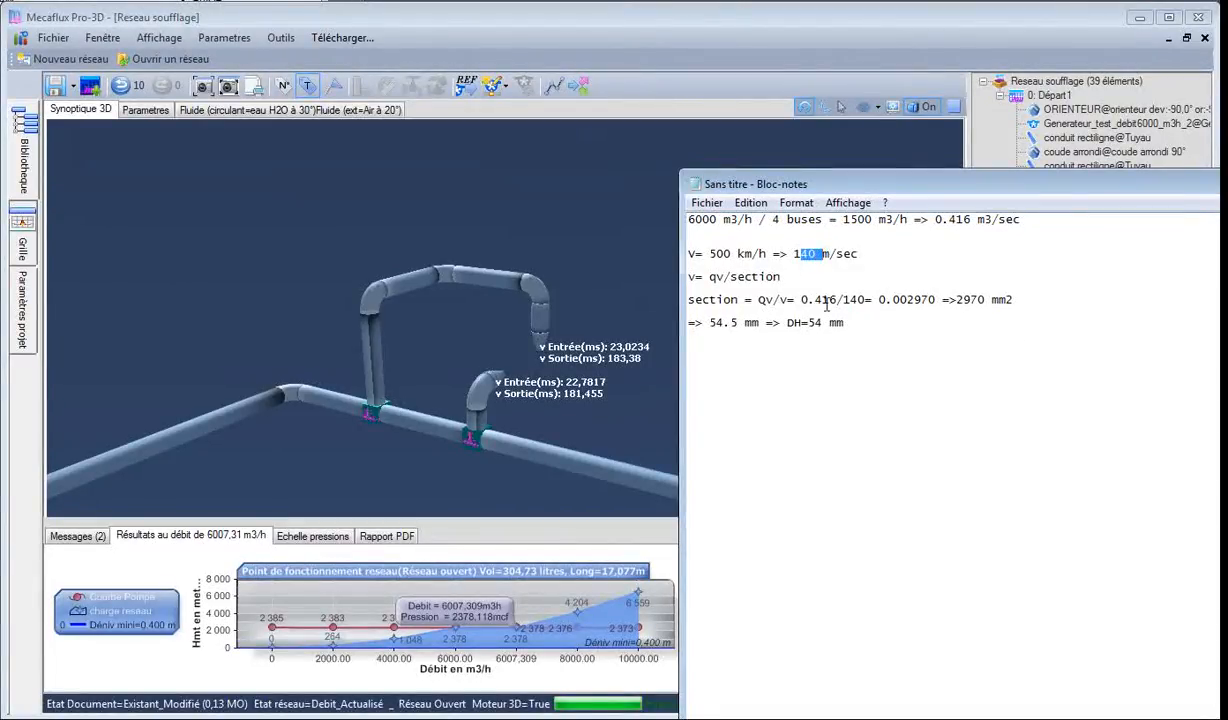
left_click(599, 355)
left_click_drag(573, 404, 590, 425)
scroll(548, 362, "up", 4)
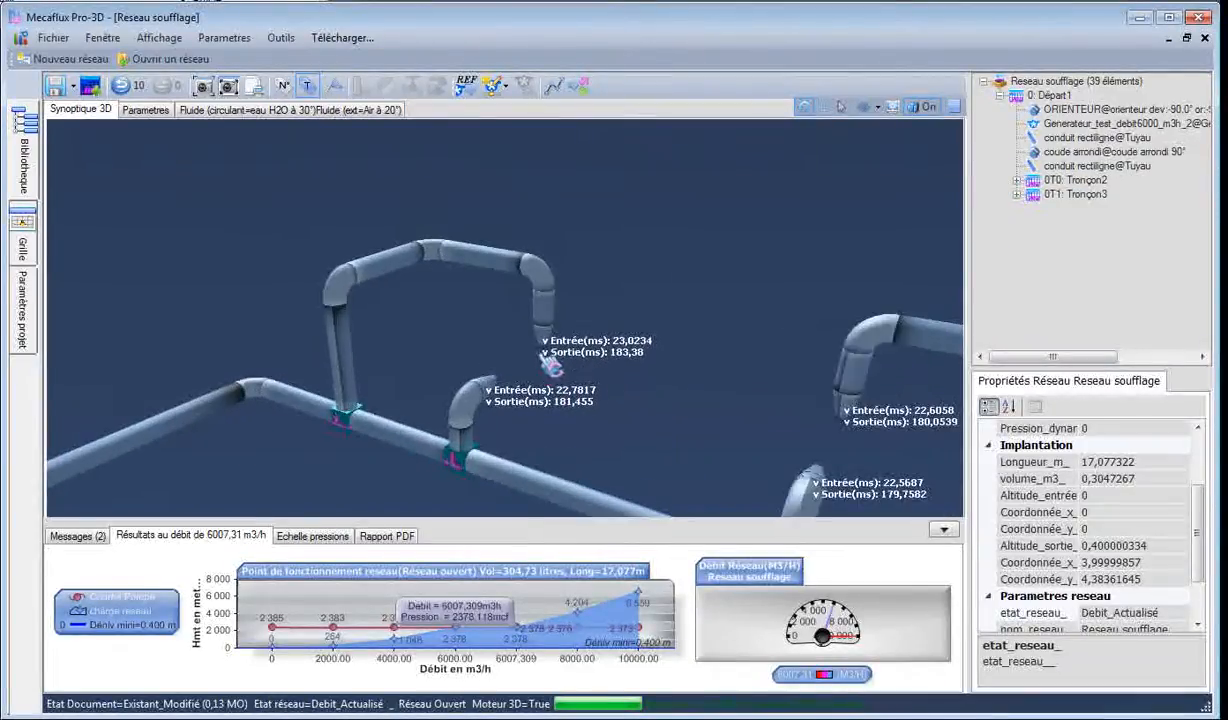
scroll(572, 368, "down", 1)
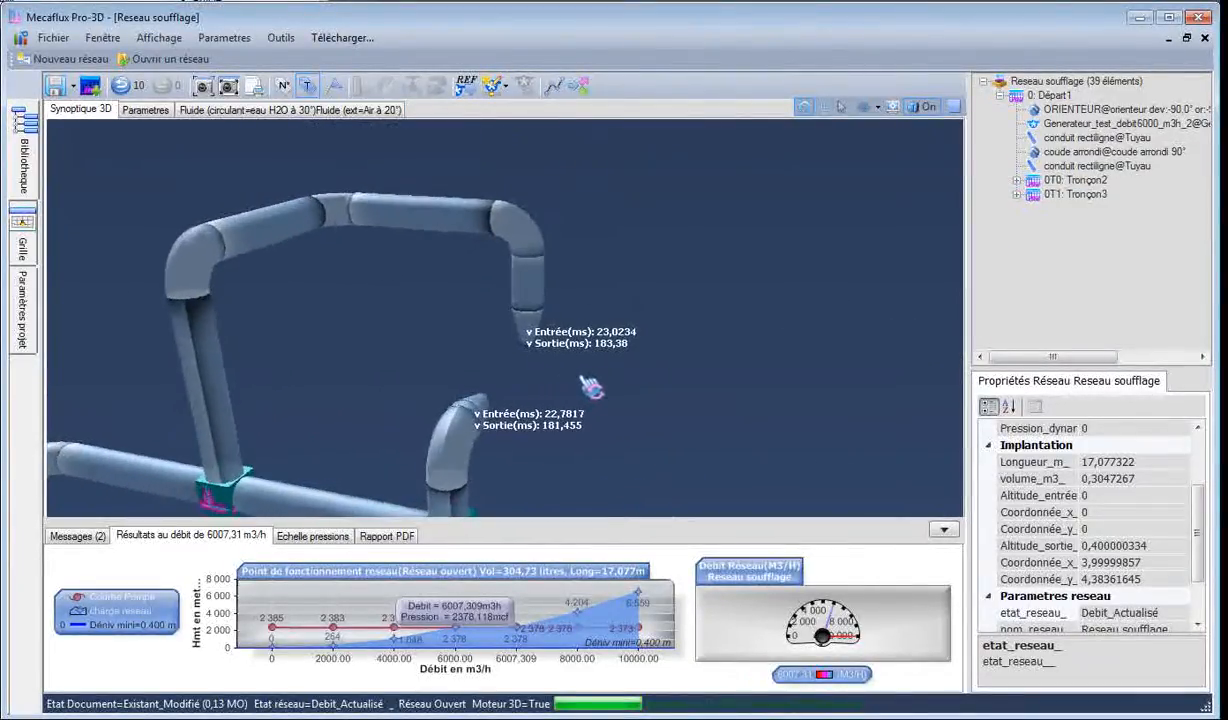
Delete the 54 mm convergent cones from the ends of Tronçon3, Tronçon4, Tronçon7 and Tronçon6.
left_click(533, 336)
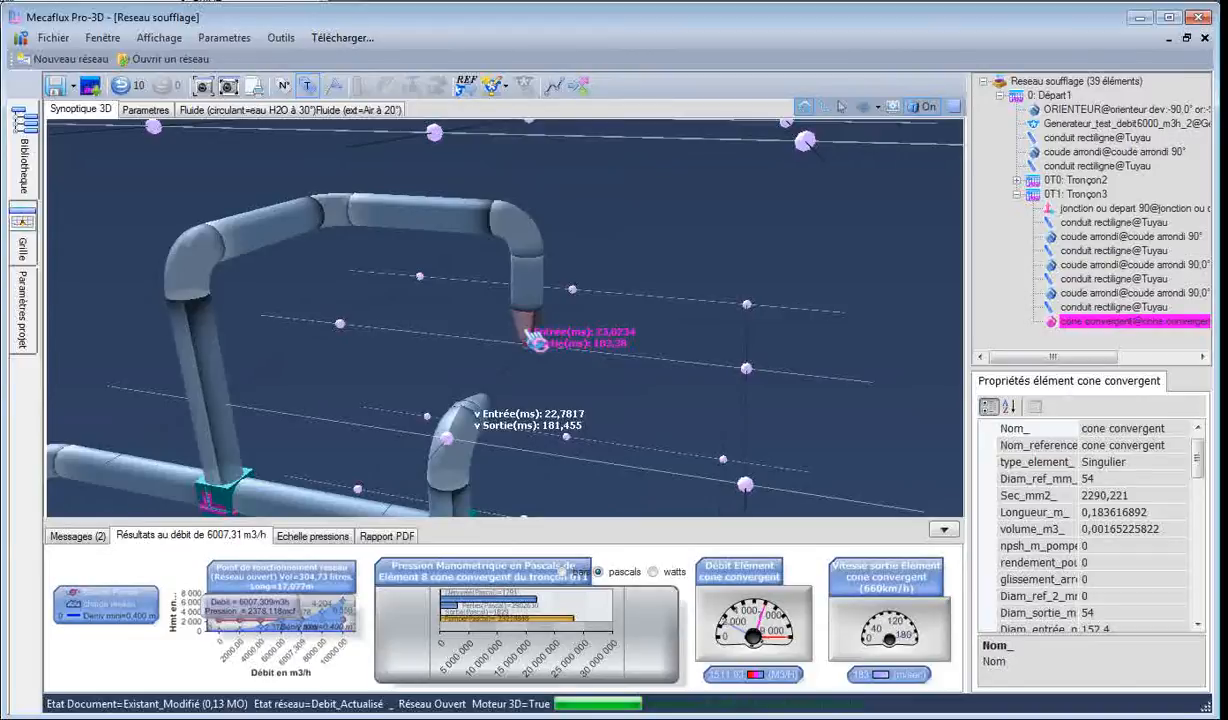
key("Delete")
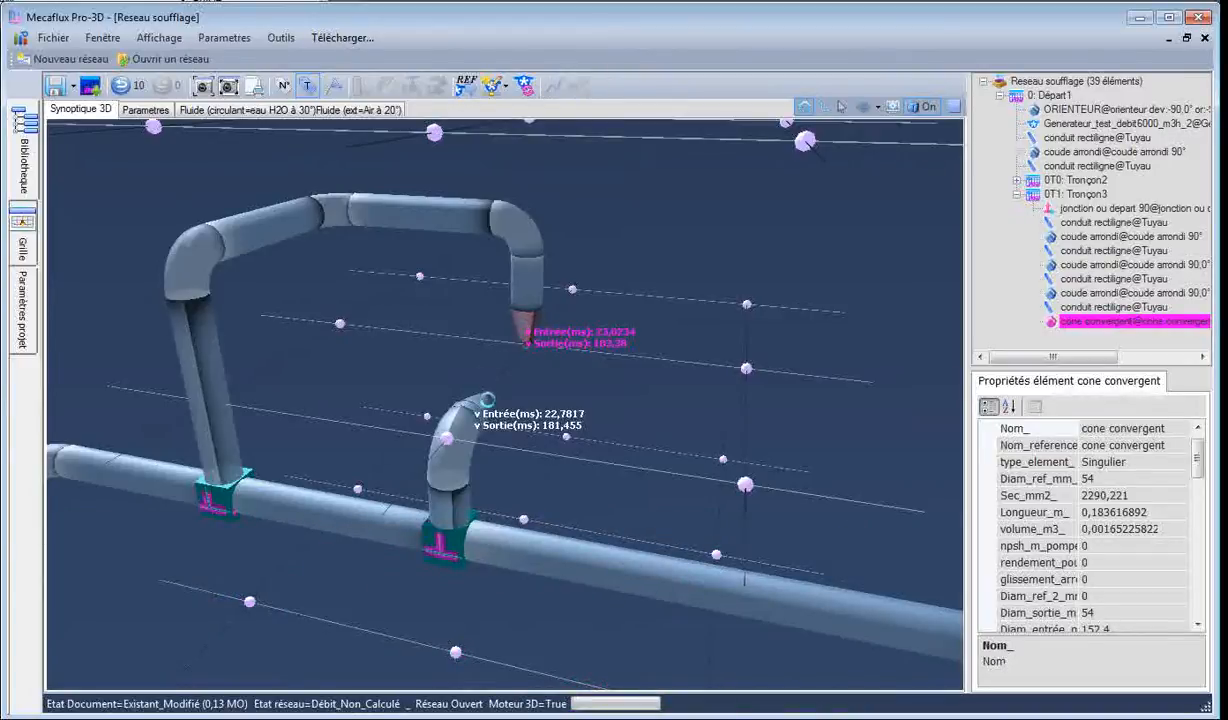
left_click(485, 401)
key("Delete")
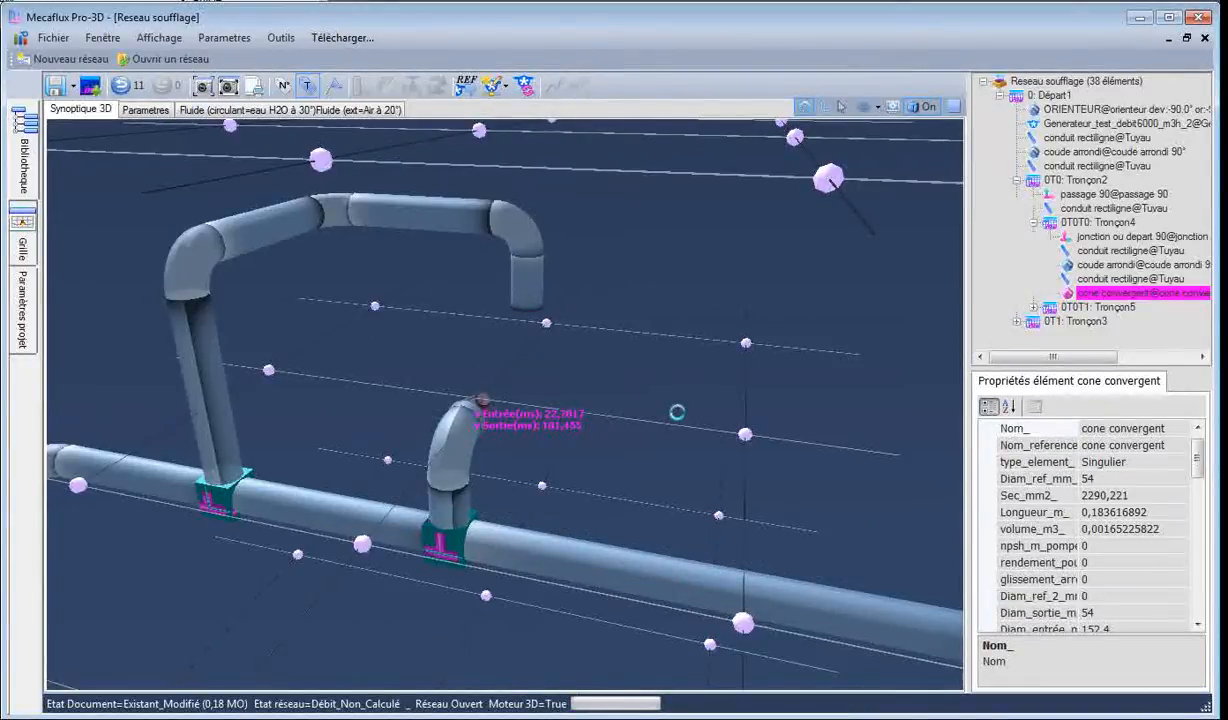
left_click_drag(652, 420, 740, 318)
left_click(742, 310)
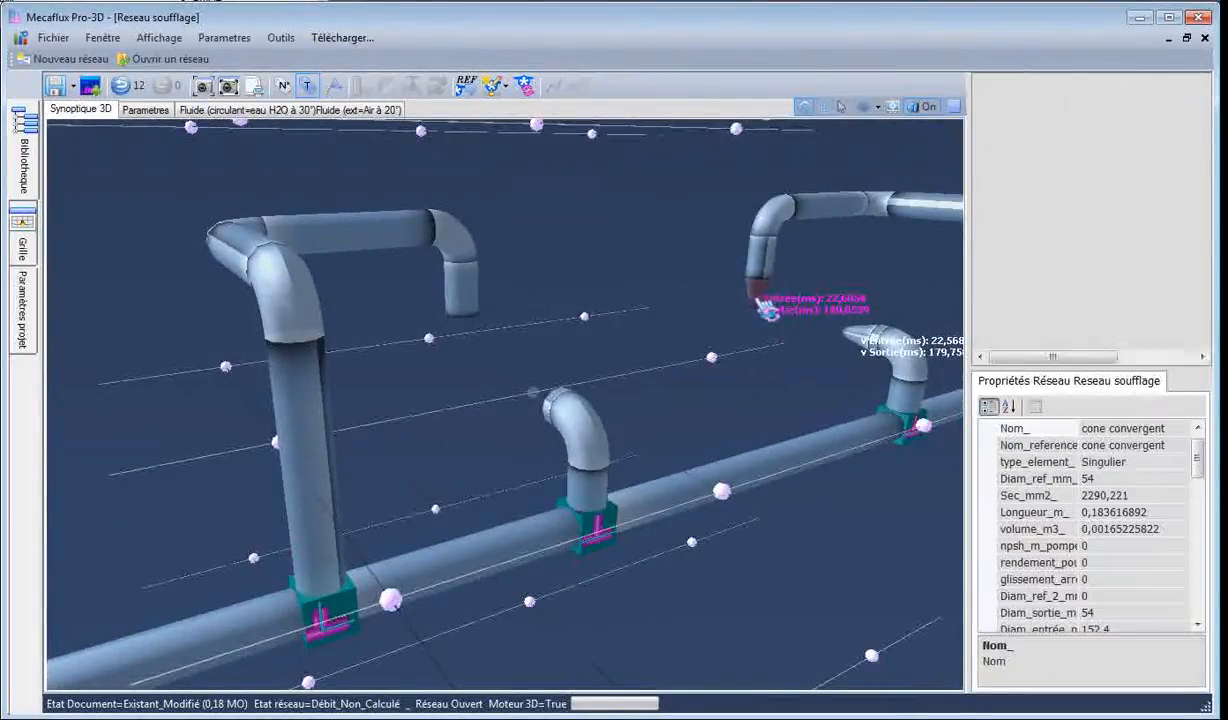
key("Delete")
left_click(850, 352)
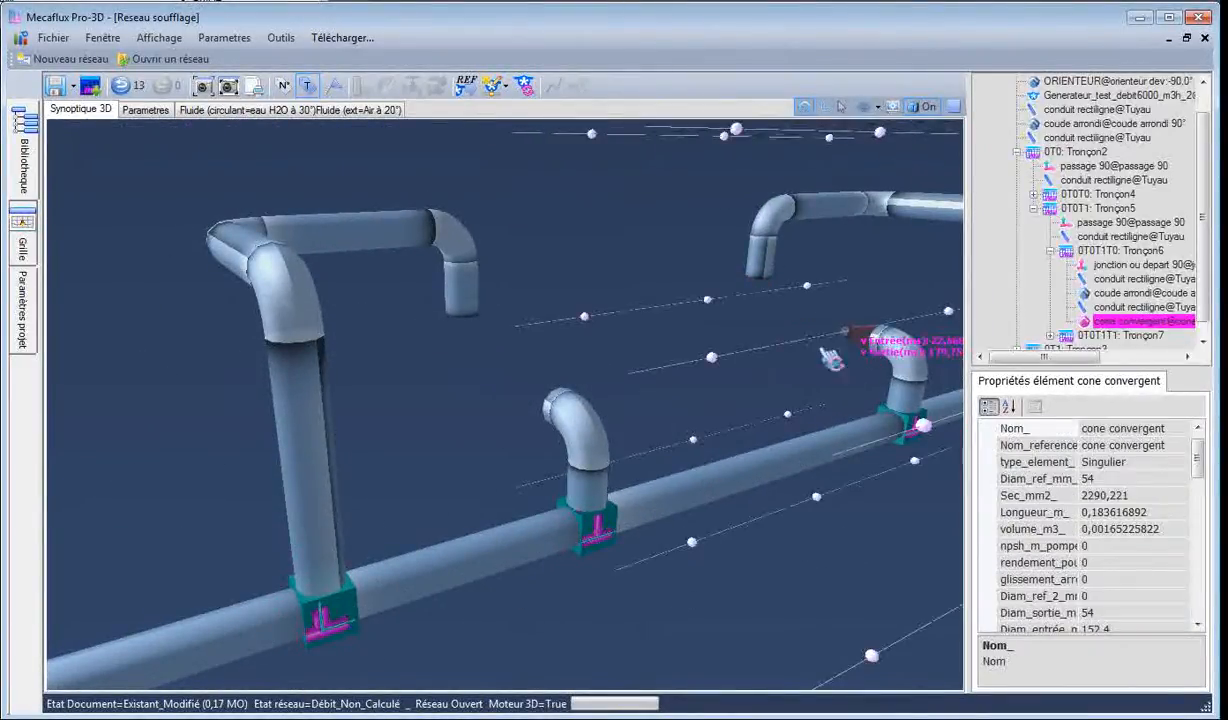
key("Delete")
Insert a convergent cone with a 60 mm outlet diameter and 30° angle after the last straight pipe of Tronçon7.
left_click(773, 284)
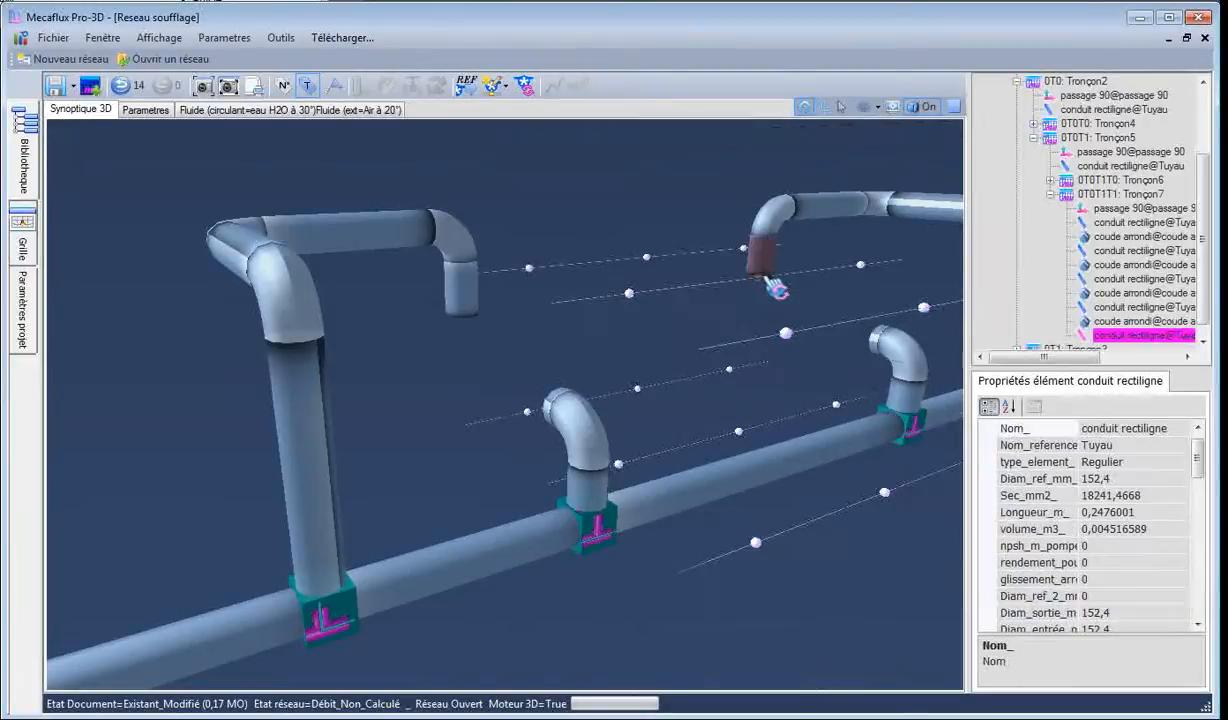
right_click(773, 284)
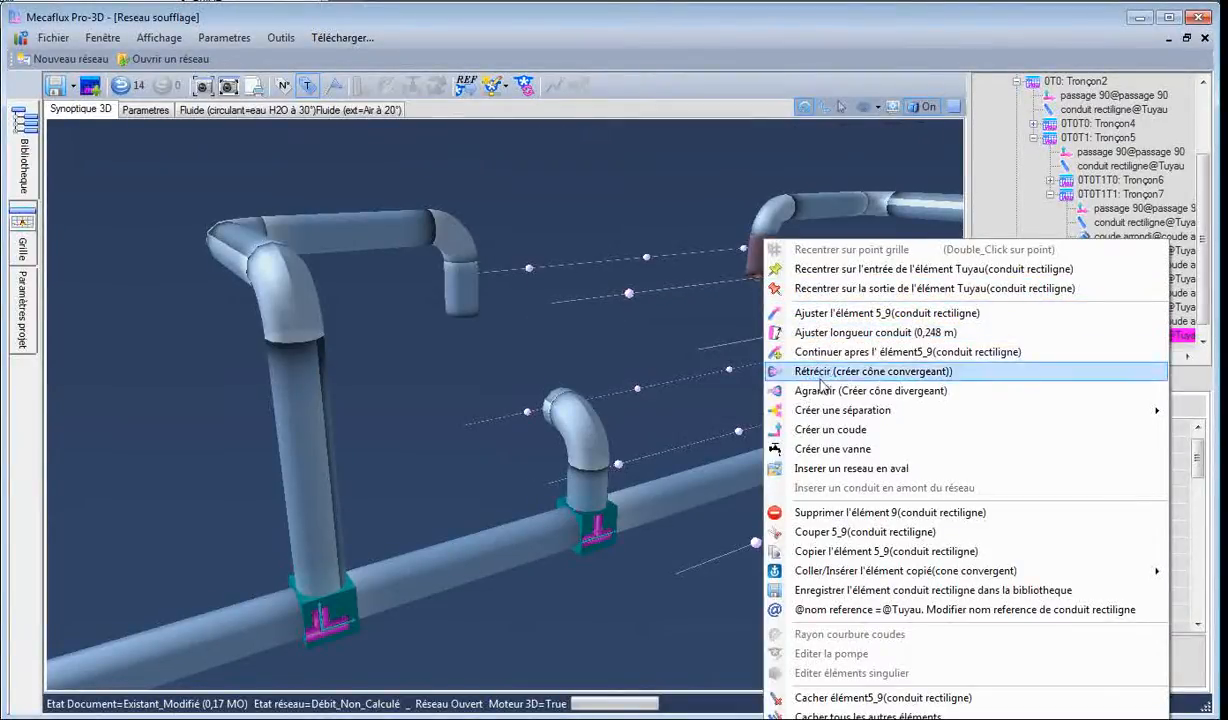
left_click(776, 371)
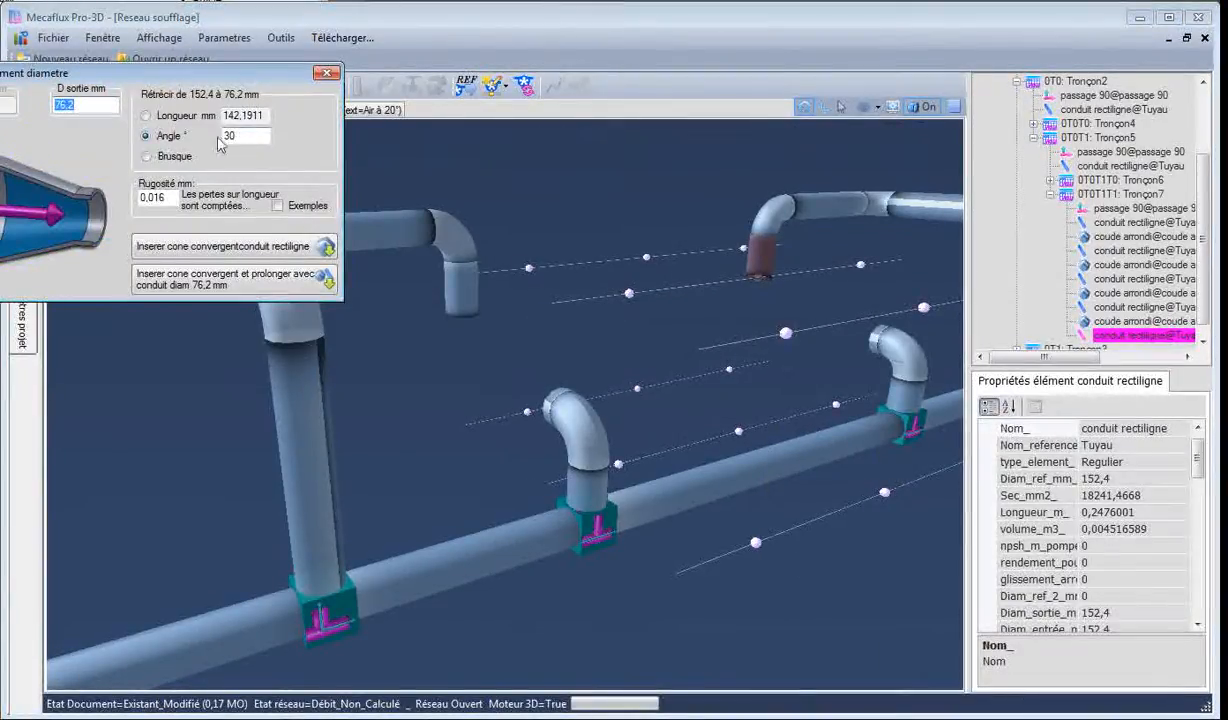
key("BackSpace")
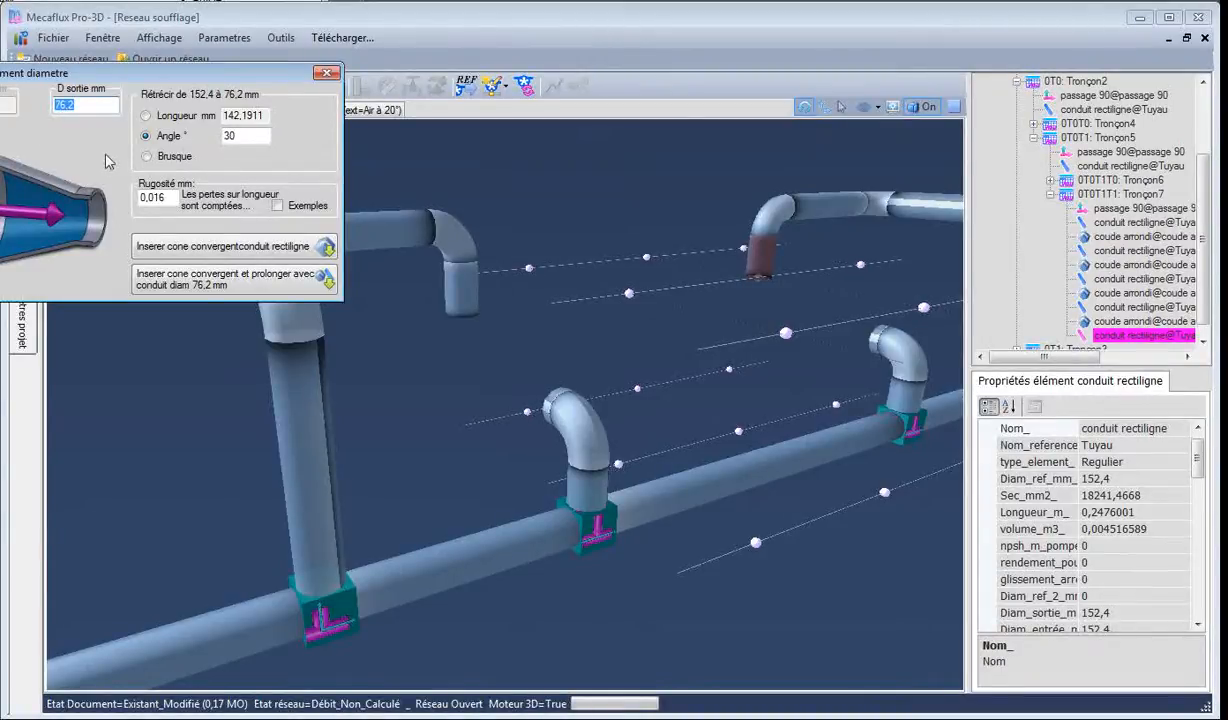
type("60")
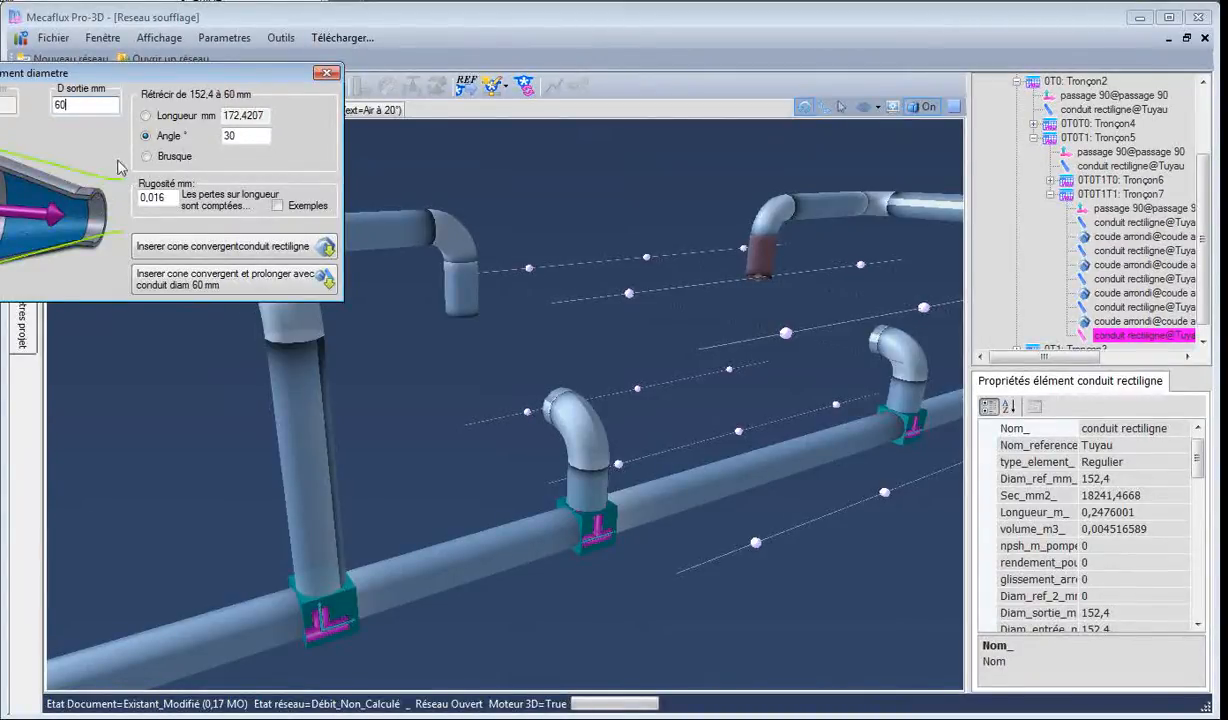
left_click(255, 246)
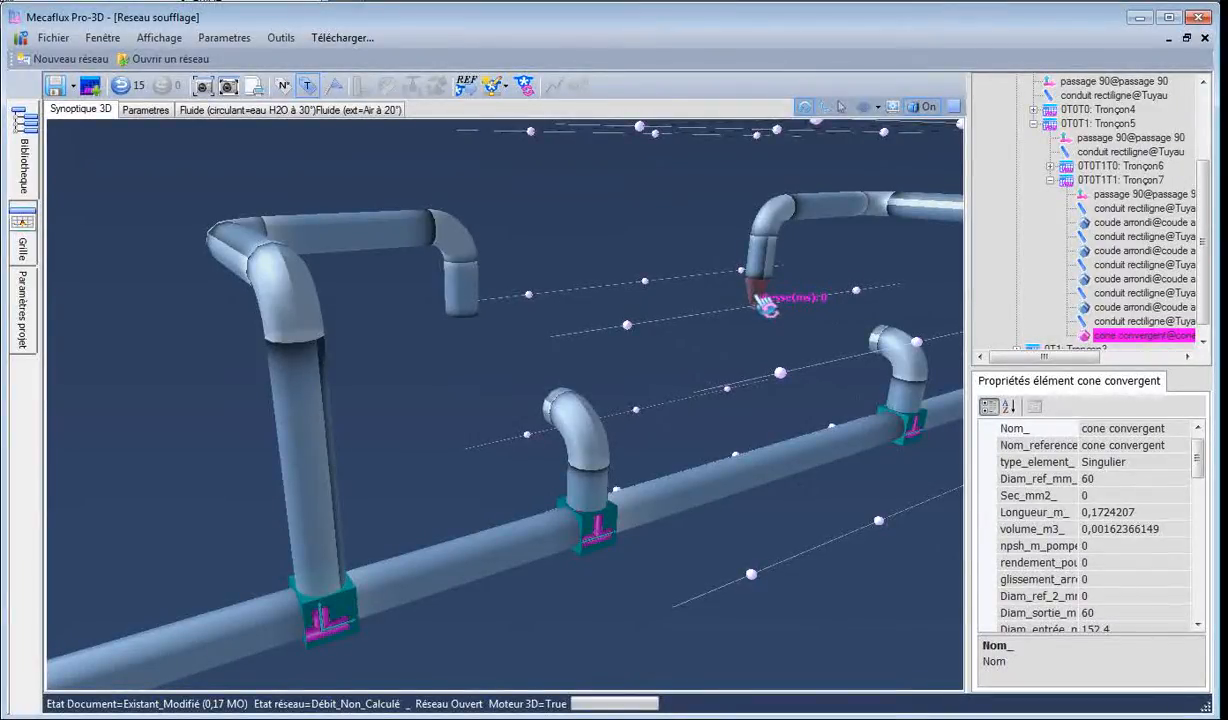
Paste the 60 mm convergent cone onto the end pipes of Tronçon3, Tronçon4 and Tronçon6.
left_click(462, 298)
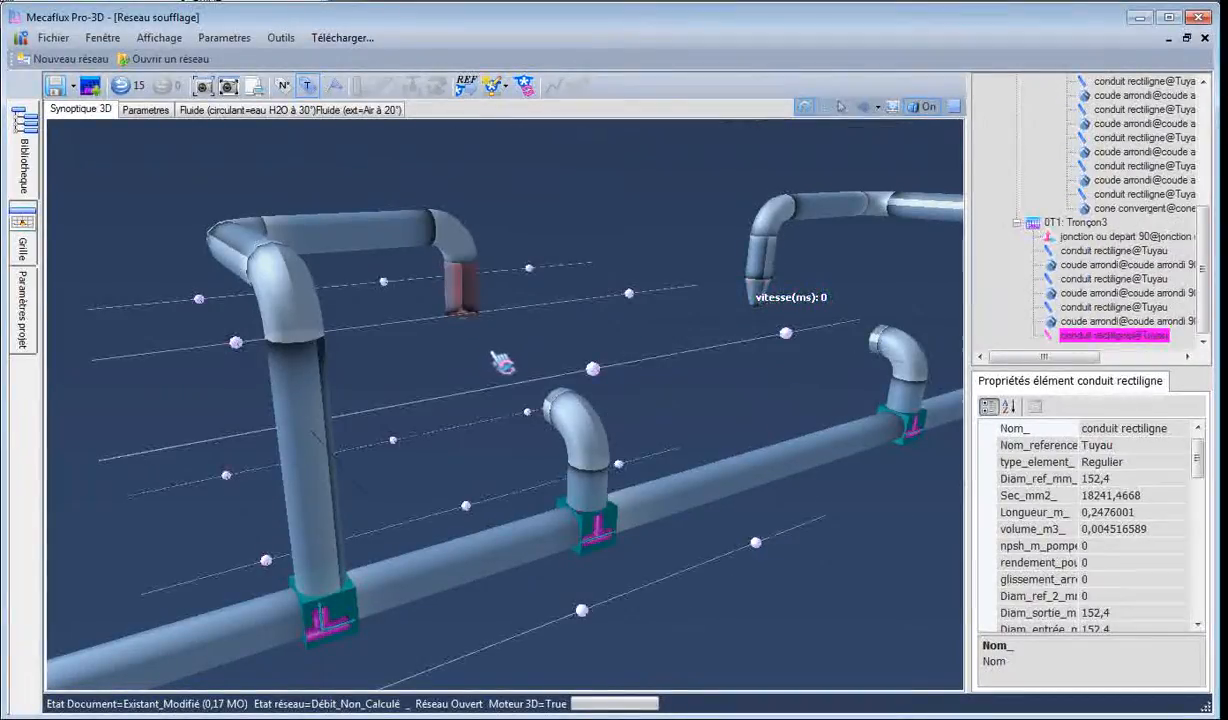
key("ctrl+v")
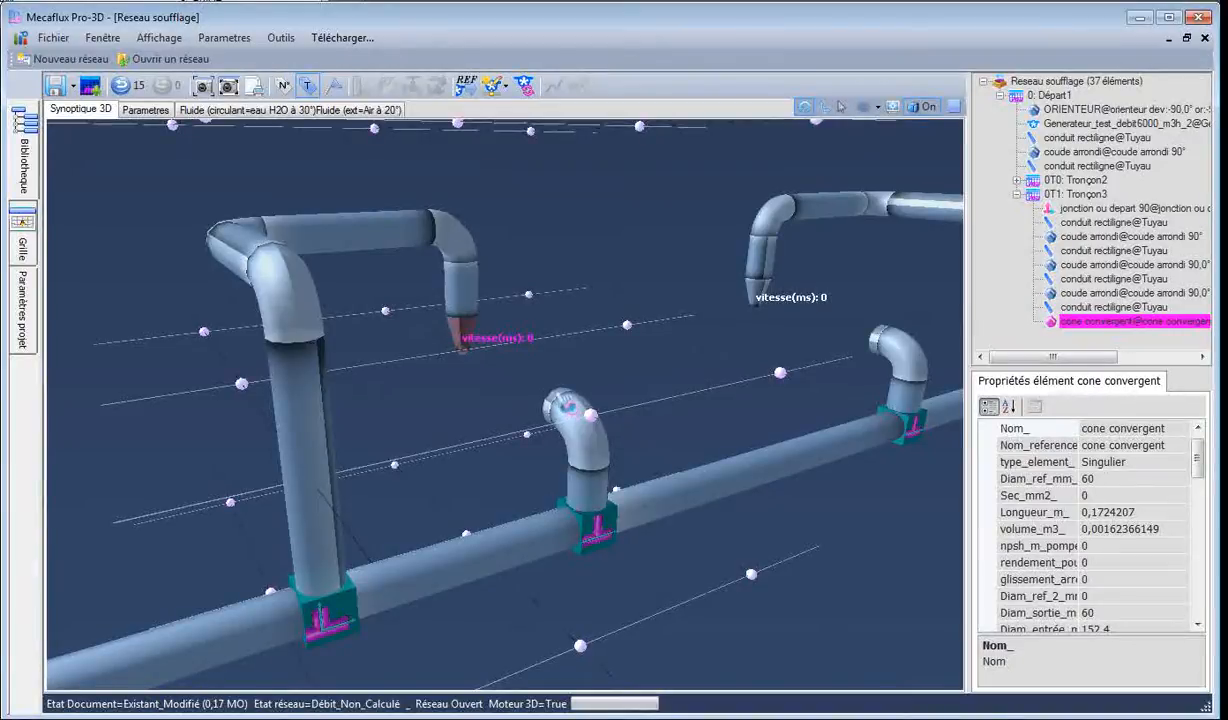
left_click(565, 408)
key("ctrl+v")
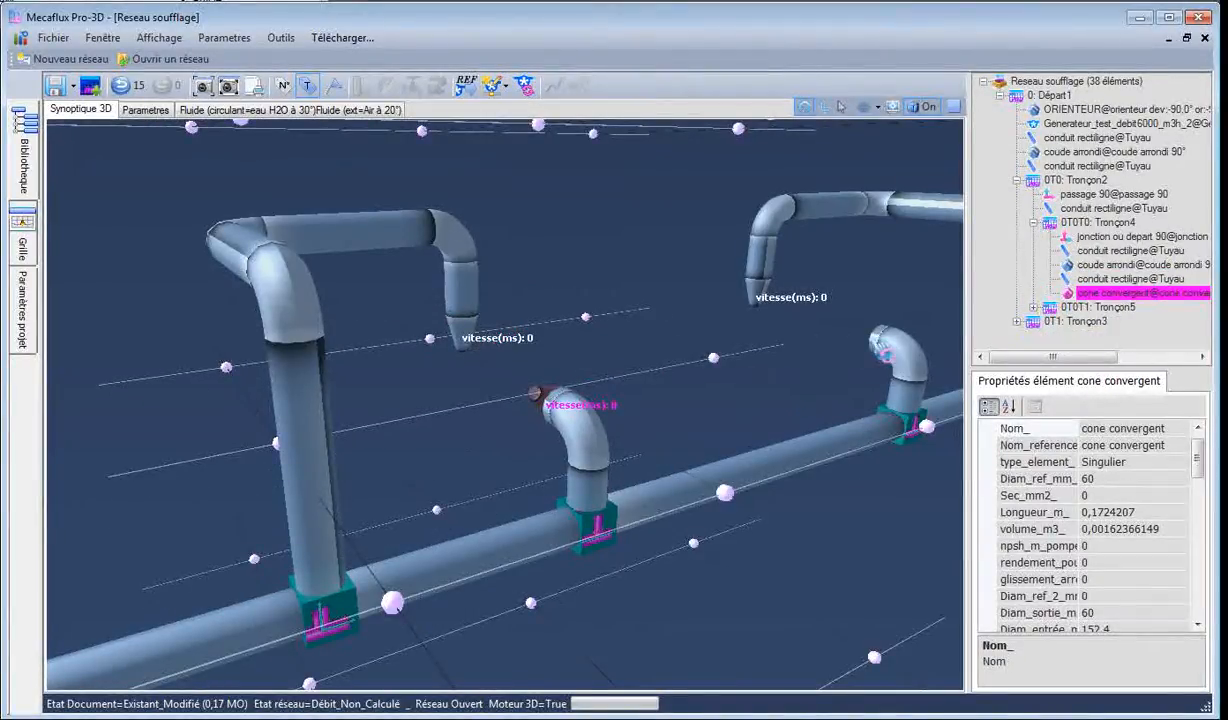
left_click(880, 345)
key("ctrl+v")
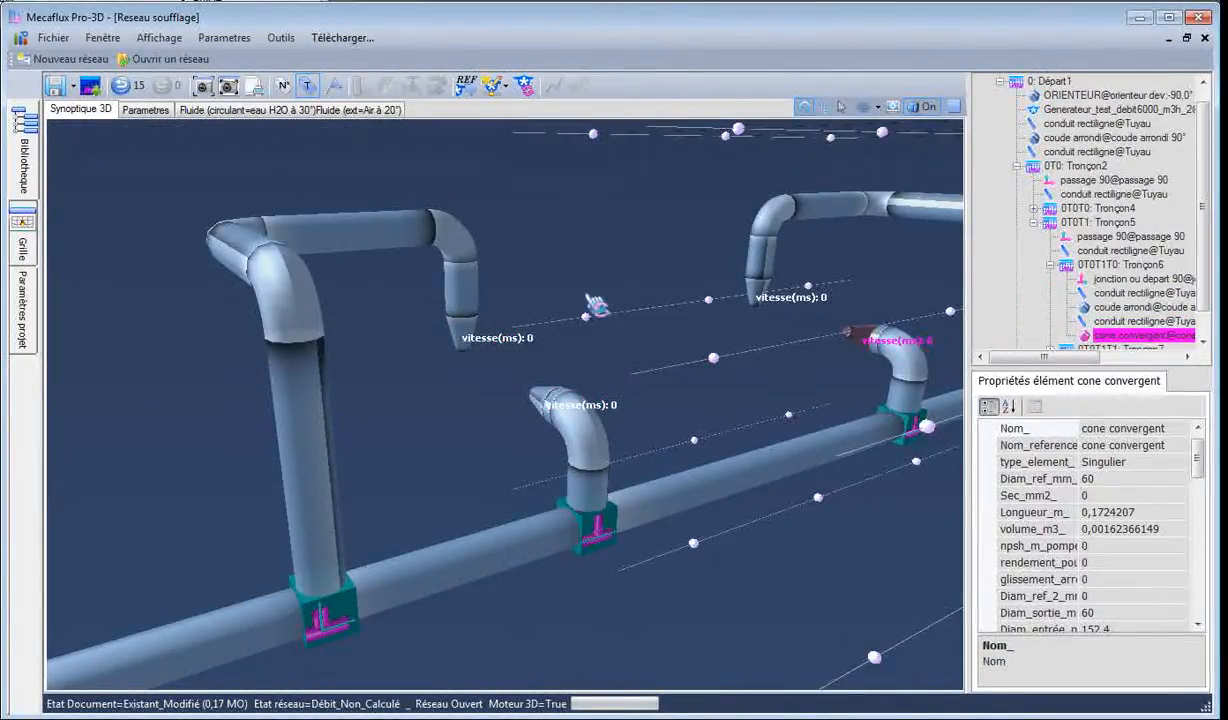
Retest the network with the 60 mm cones at 6000 m3/h by creating a generator that delivers this flow.
left_click(494, 86)
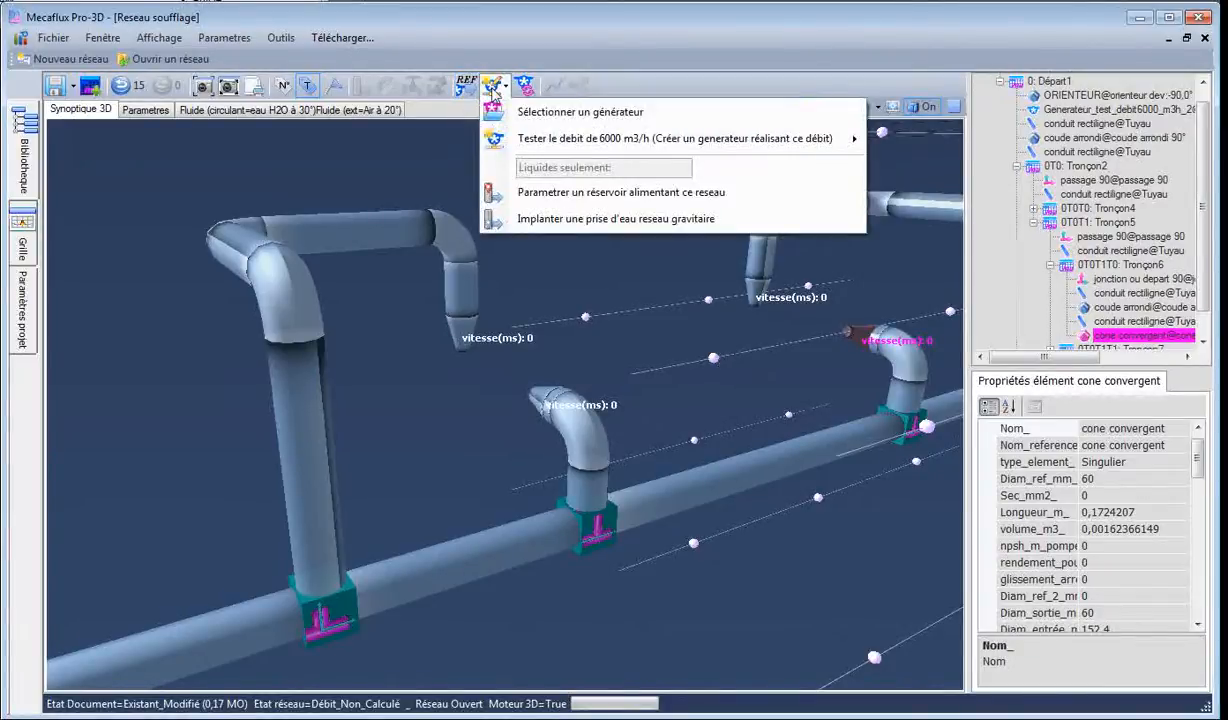
mouse_move(548, 146)
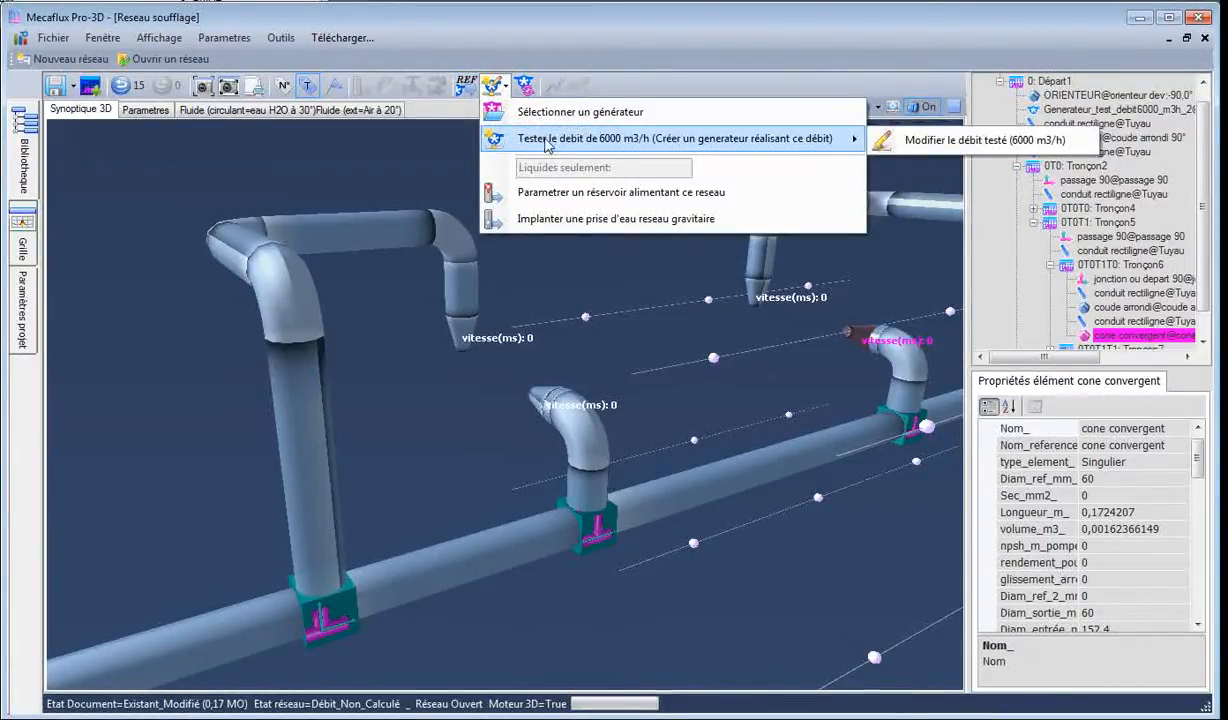
left_click(659, 146)
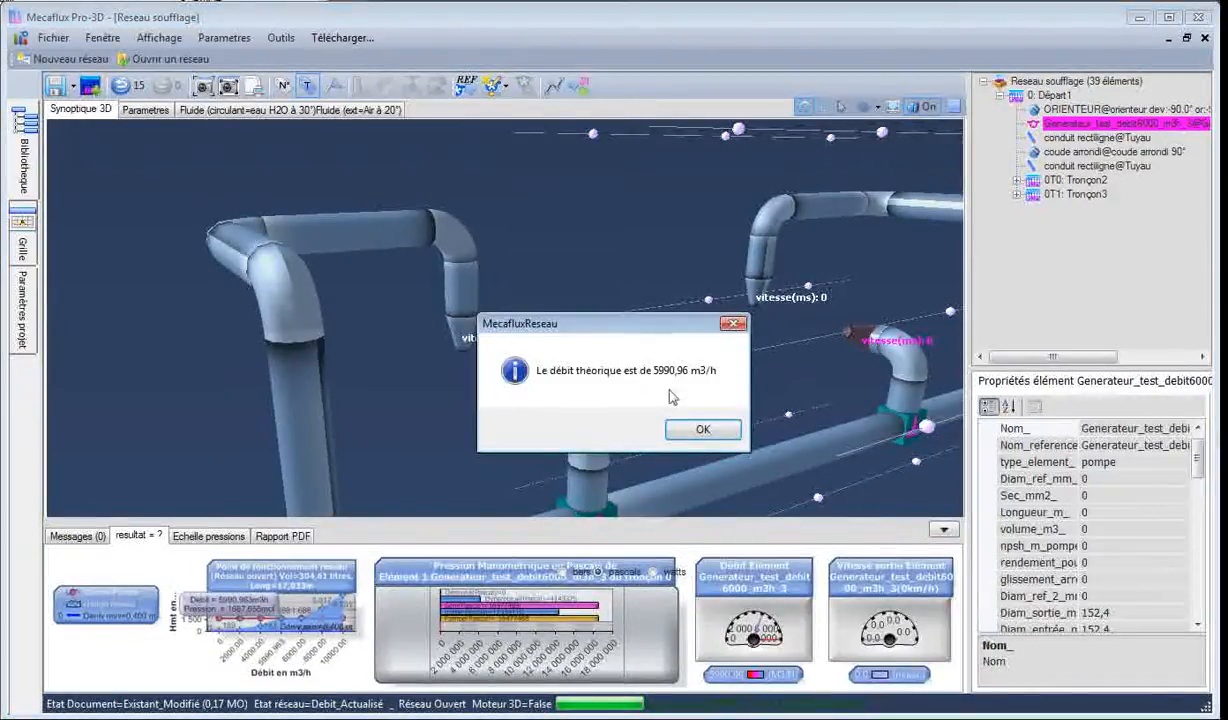
left_click(700, 430)
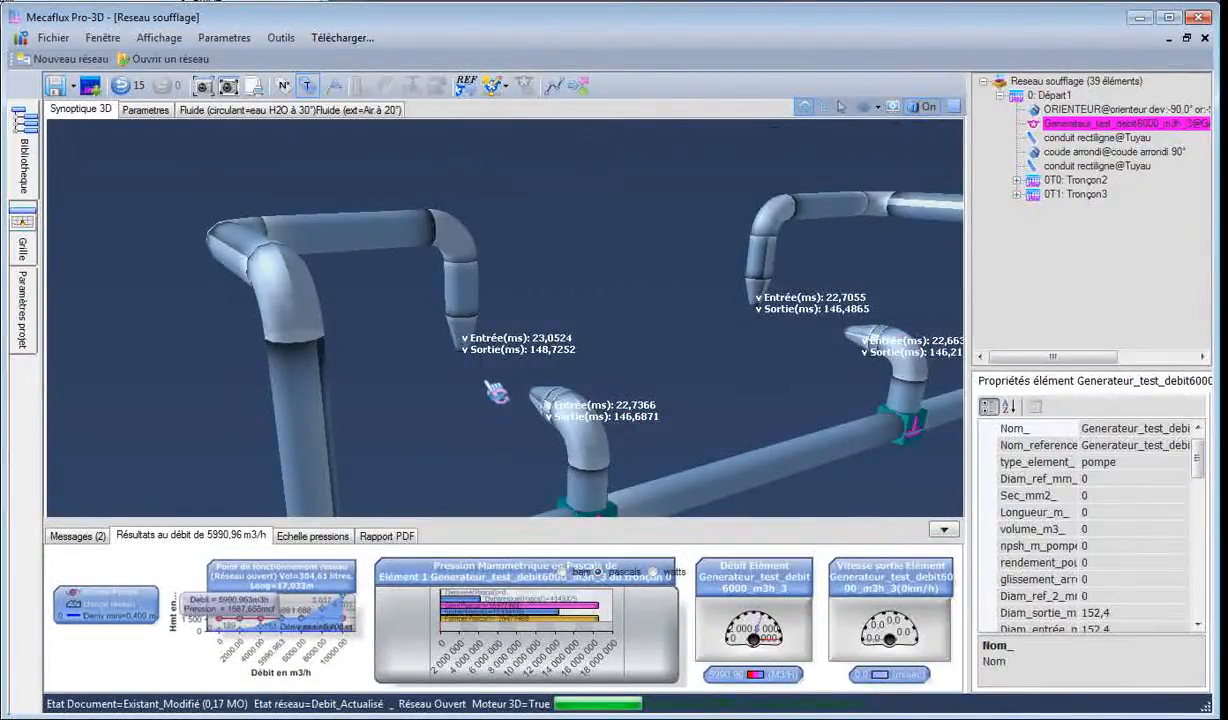
Examine the outlet velocities at the four 60 mm cones against the 140 m/sec target in the Notepad calculation.
left_click(489, 400)
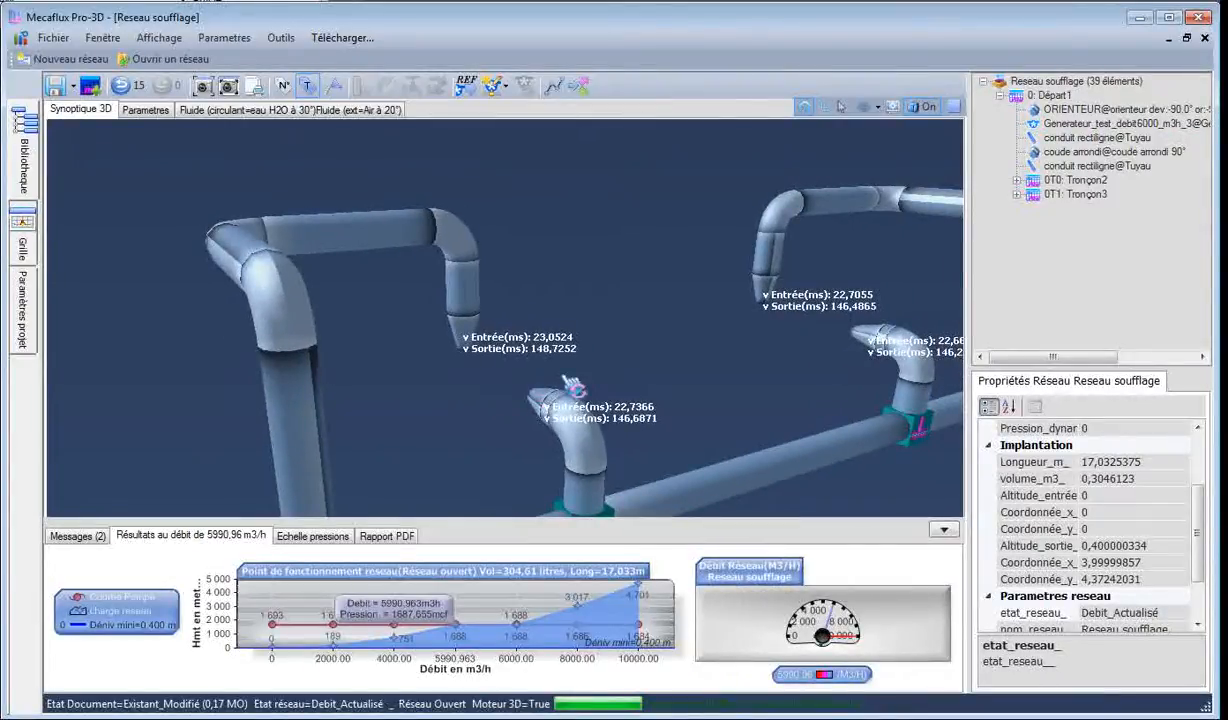
scroll(670, 368, "down", 2)
key("alt+Tab")
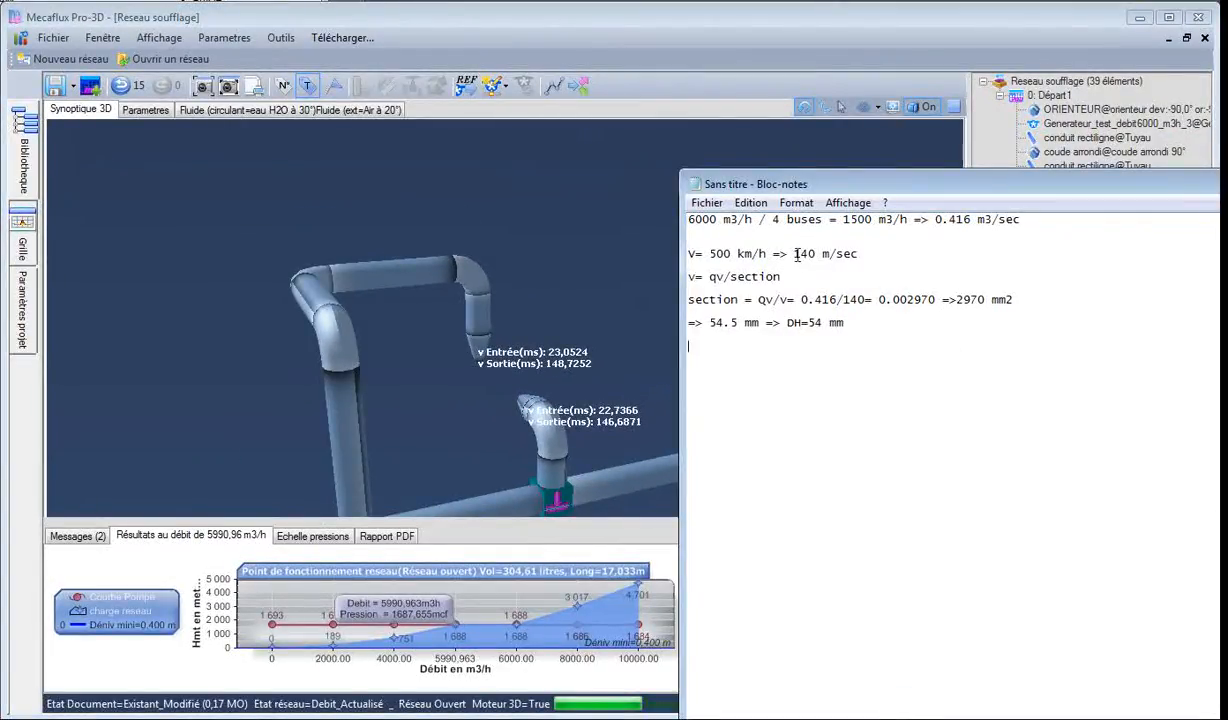
left_click(604, 340)
left_click_drag(642, 330, 607, 340)
scroll(559, 392, "down", 3)
scroll(561, 391, "up", 5)
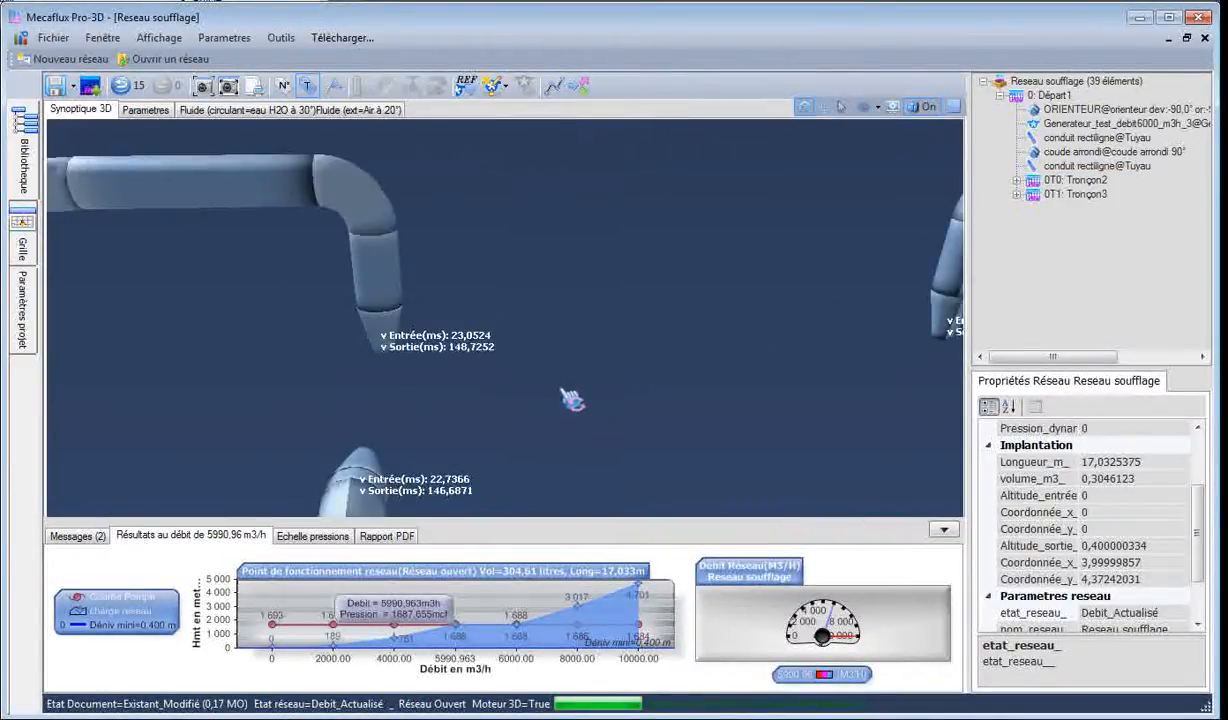
scroll(546, 416, "down", 1)
left_click_drag(556, 426, 612, 425)
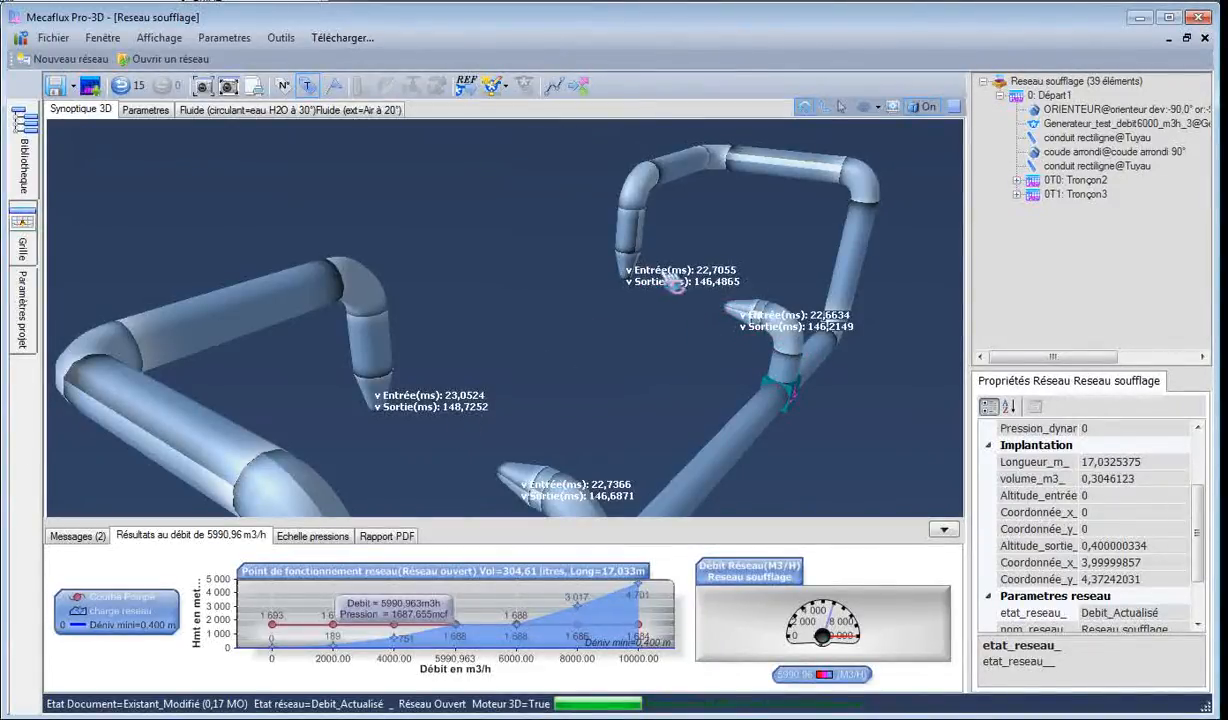
scroll(592, 432, "down", 3)
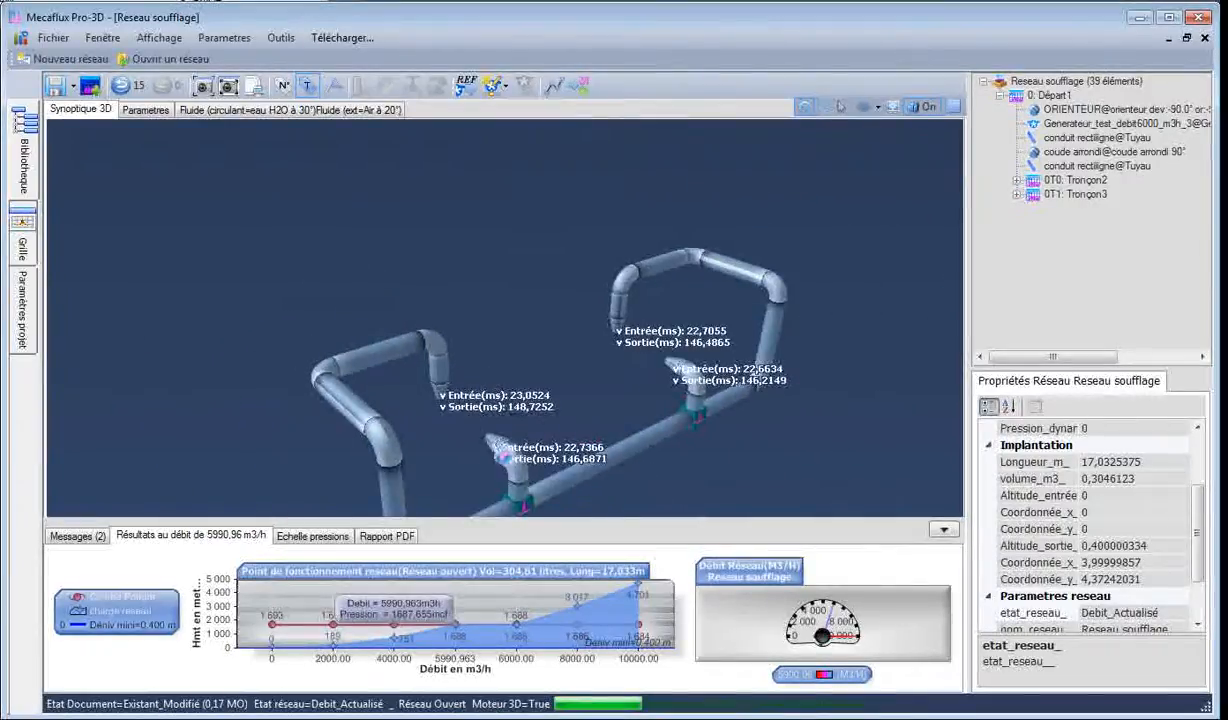
left_click_drag(576, 350, 488, 454)
scroll(459, 480, "up", 2)
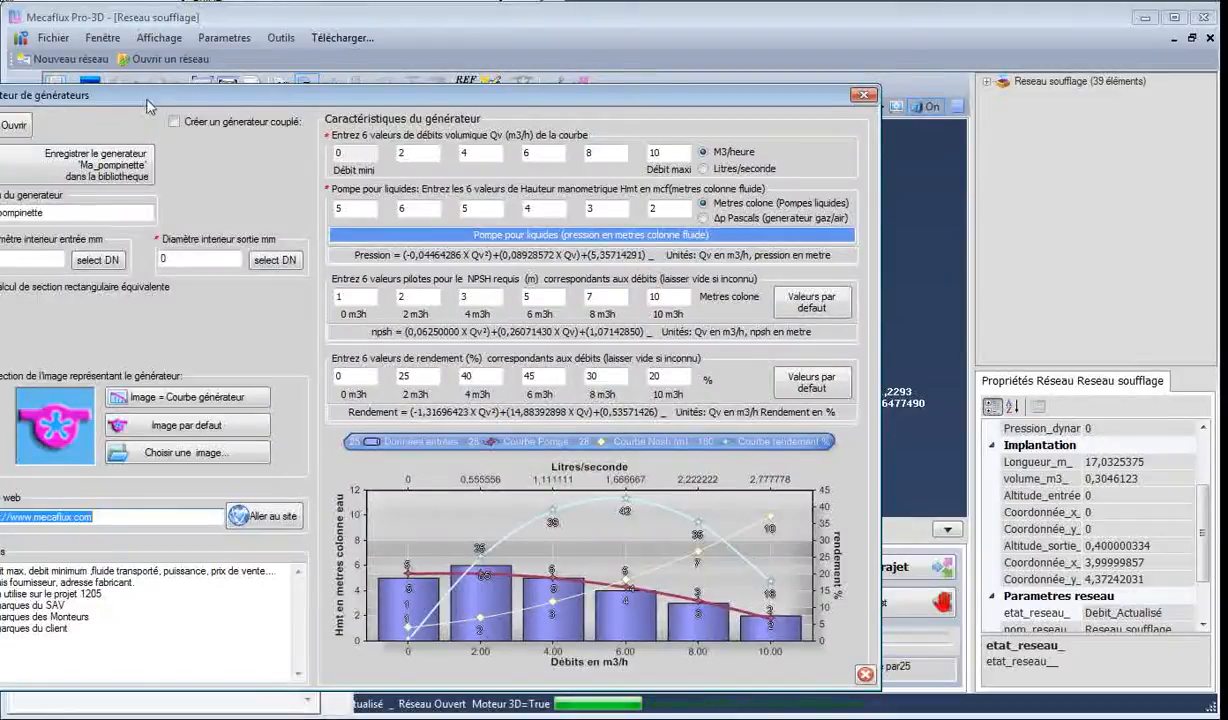
Look over the pump characteristics in the generator editor and close it without saving a generator.
left_click_drag(150, 105, 250, 108)
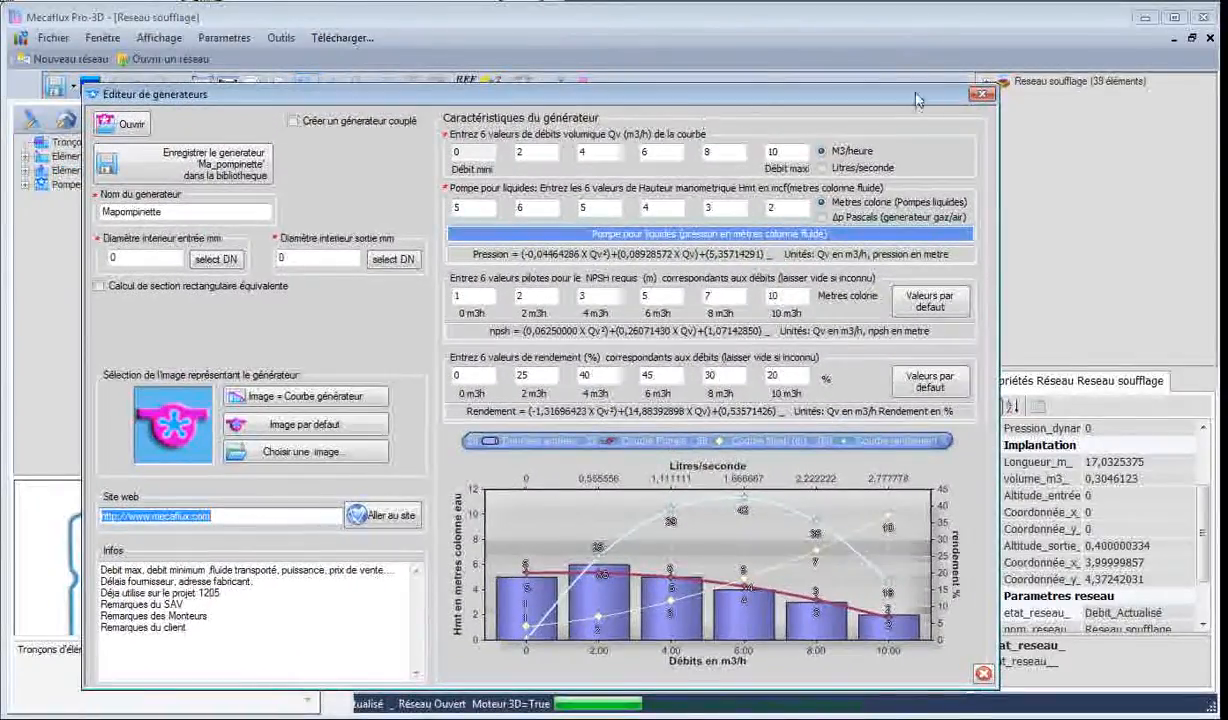
left_click(962, 96)
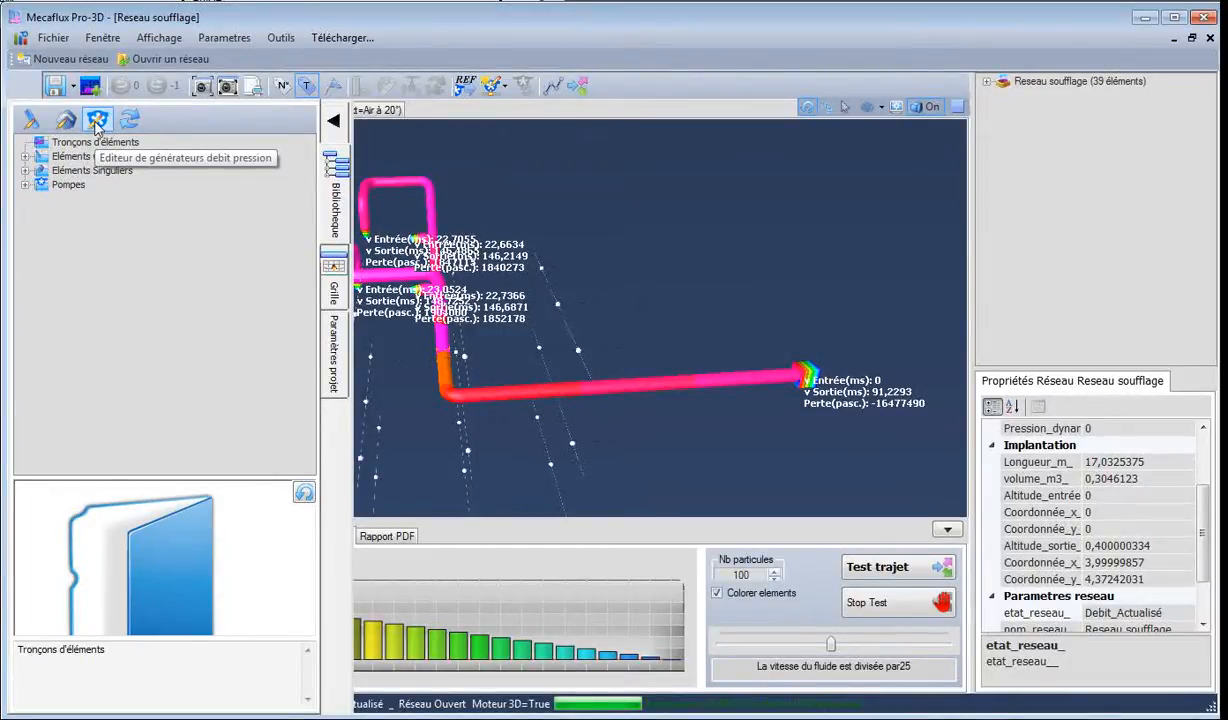
Open the generator editor and set the pressure unit to Δp Pascals for a gas/air generator.
left_click(97, 121)
left_click_drag(115, 42, 240, 97)
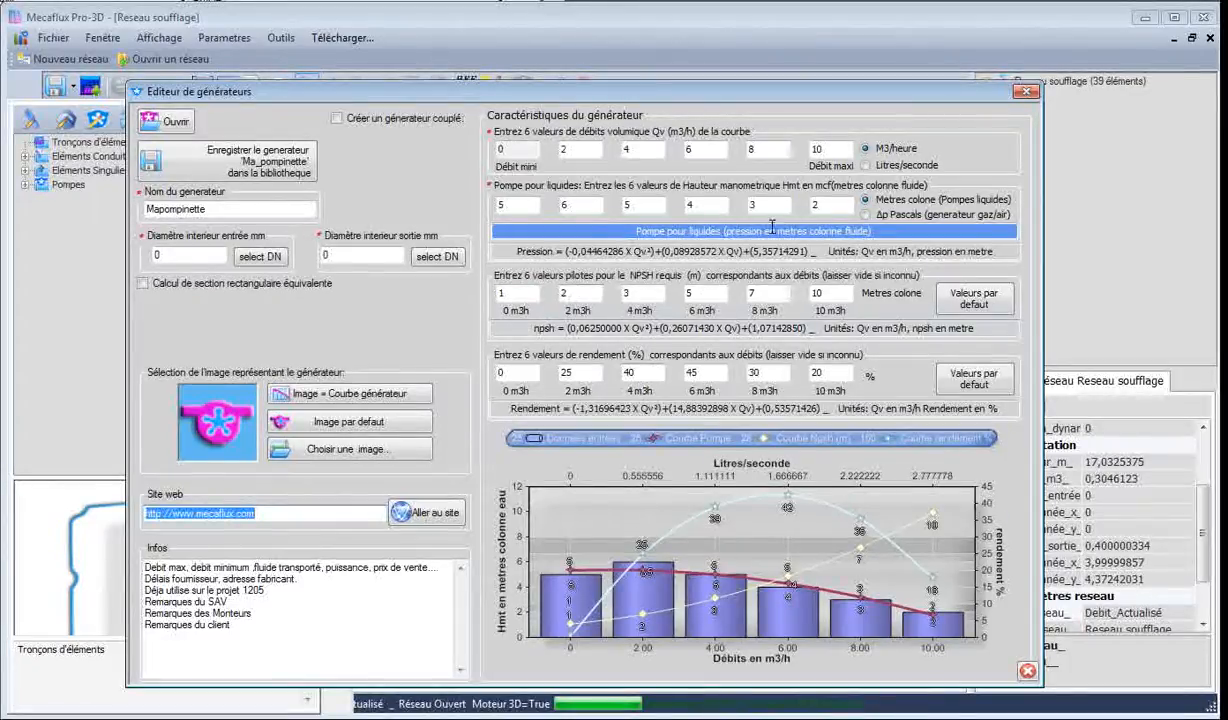
left_click(866, 215)
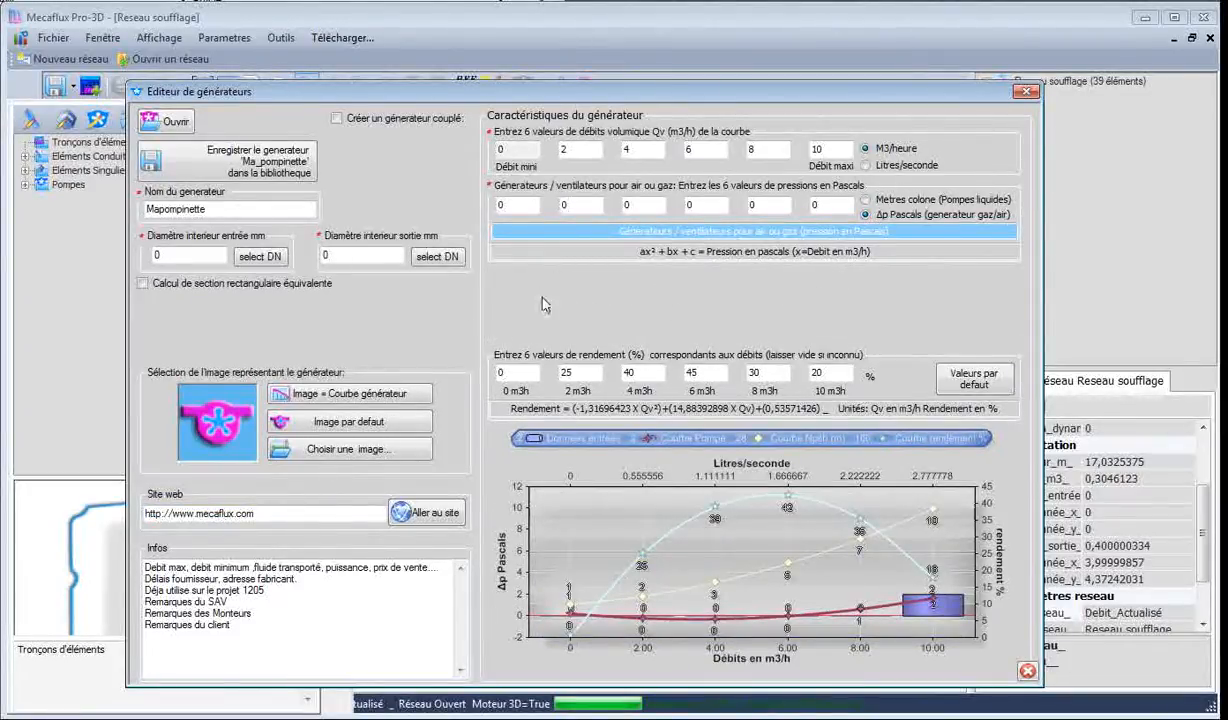
Bring up the FC 1121 N centrifugal fan datasheet and arrange it side by side with the generator editor.
left_click_drag(307, 92, 358, 111)
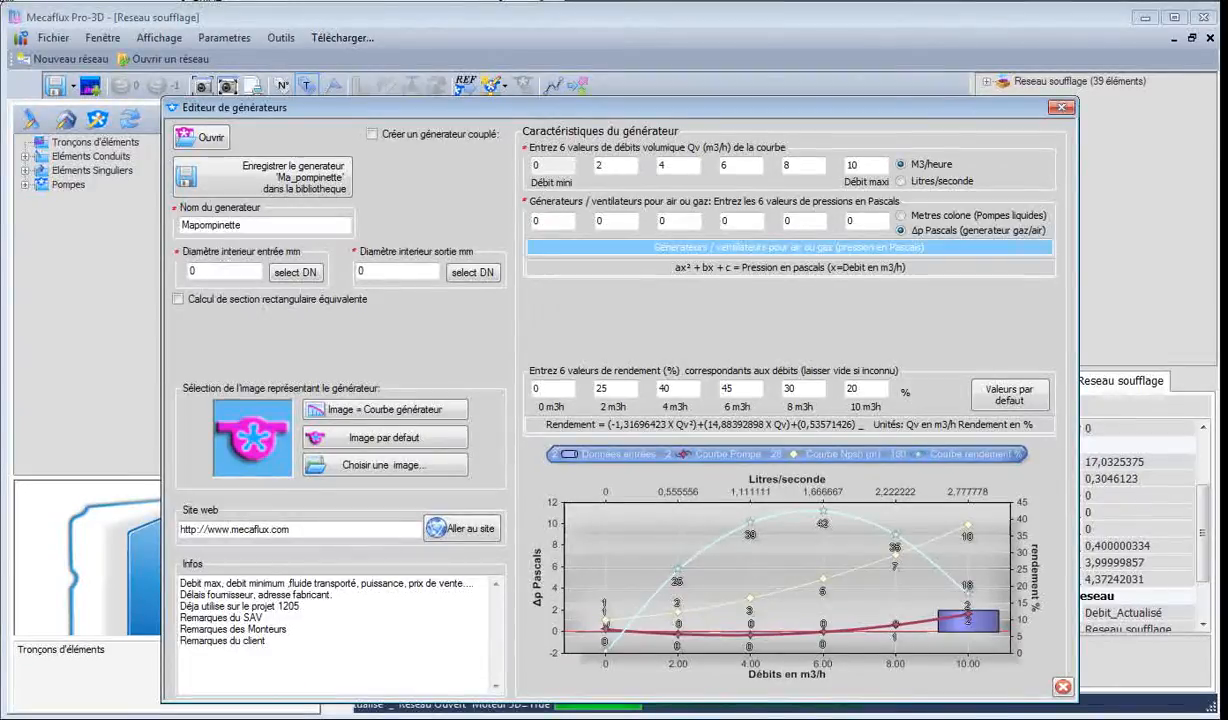
key("alt+Tab")
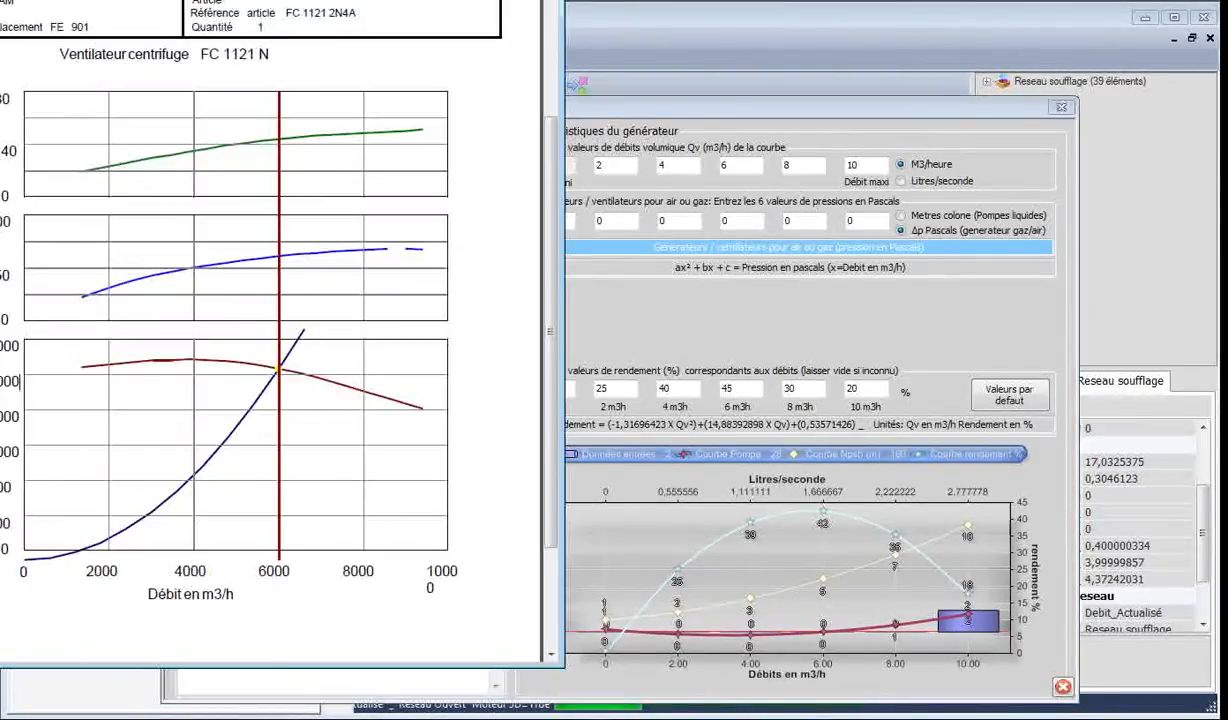
left_click_drag(450, 0, 459, 23)
left_click_drag(625, 17, 926, 380)
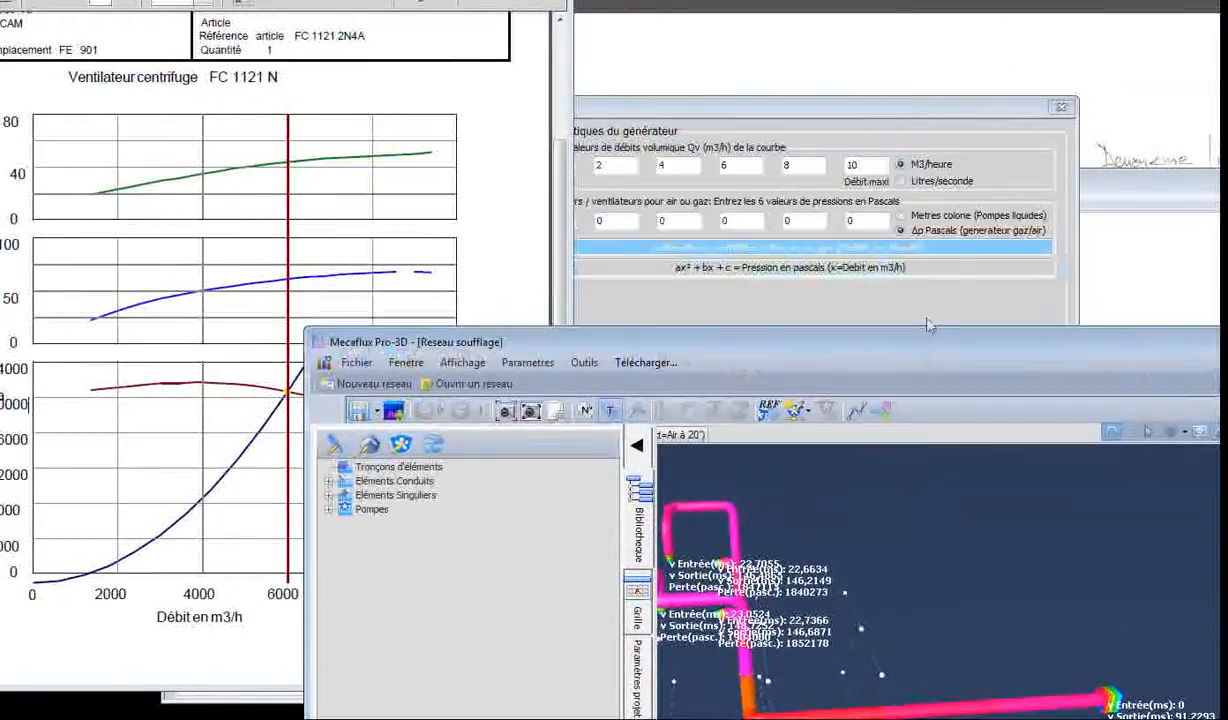
left_click(716, 106)
left_click_drag(667, 108, 190, 75)
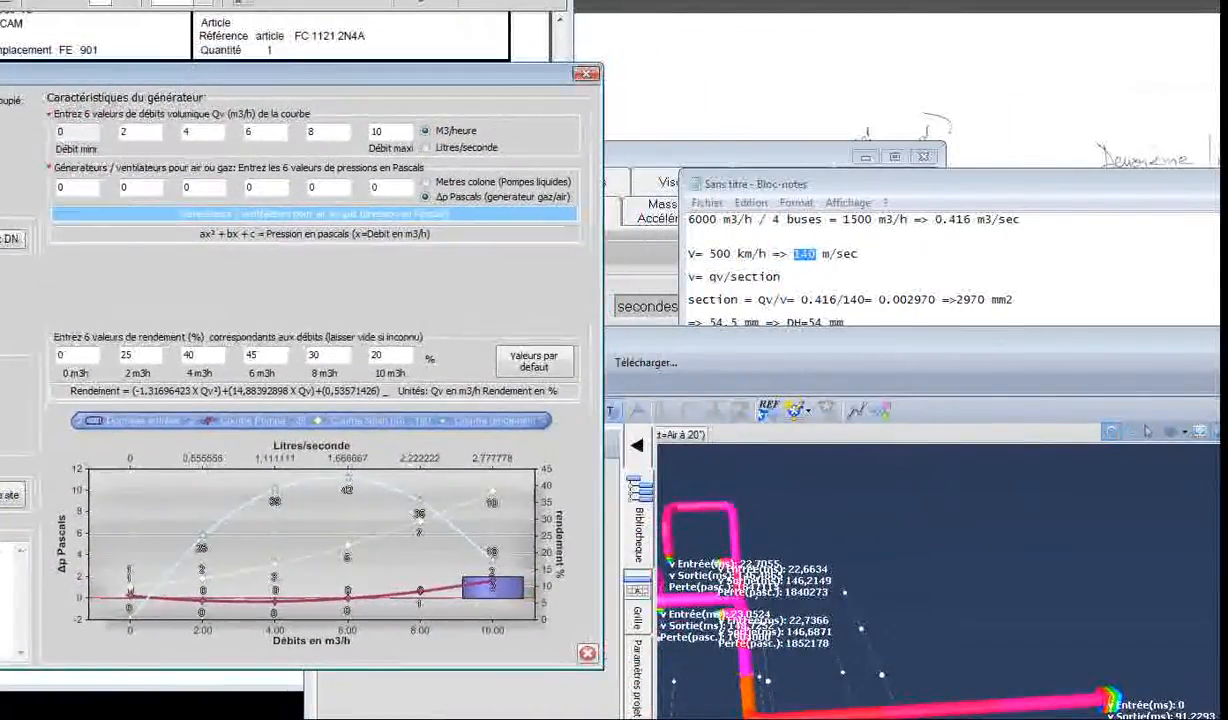
left_click_drag(190, 2, 949, 1)
Set the generator's pressure at 0 m3/h to 20000 Pa, following the fan's total pressure curve.
left_click(78, 133)
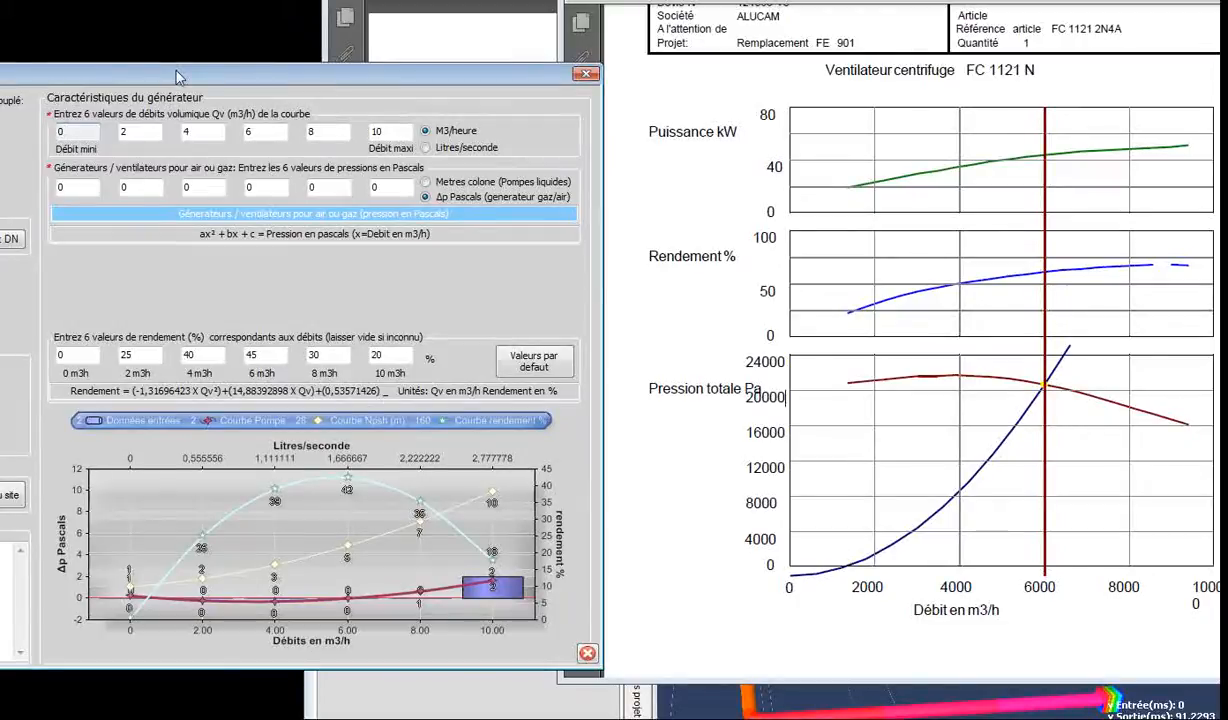
double_click(752, 397)
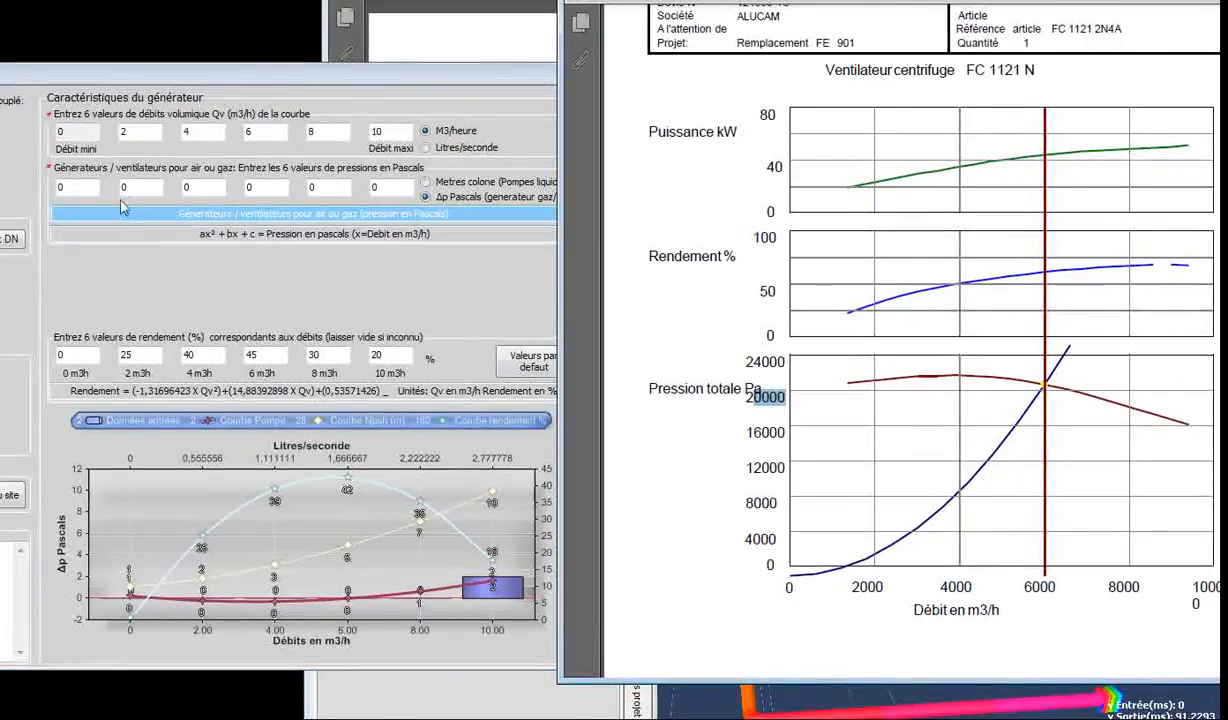
left_click(84, 186)
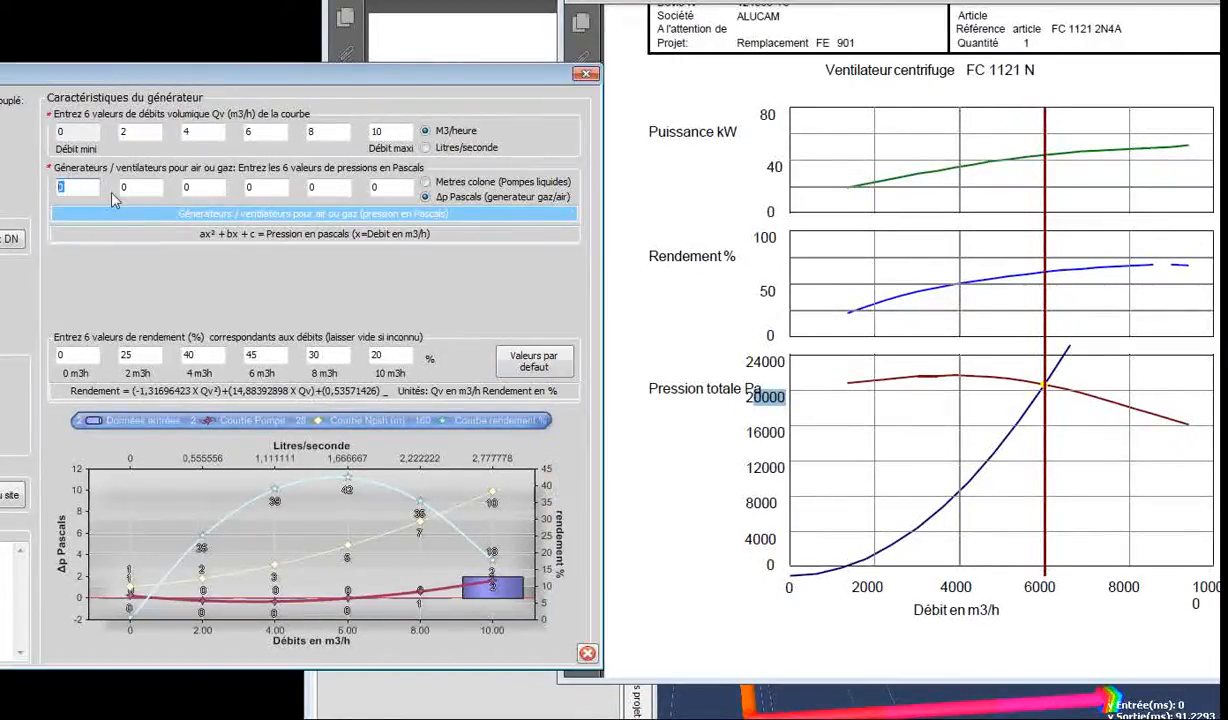
type("2000")
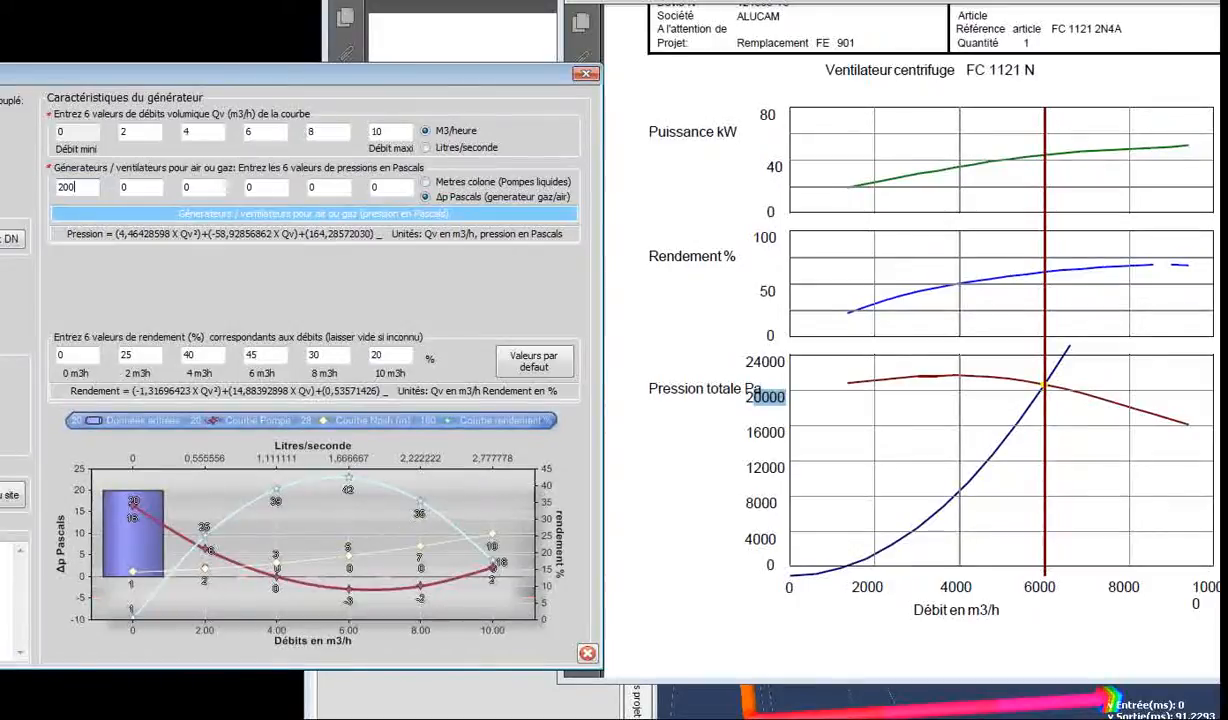
type("0")
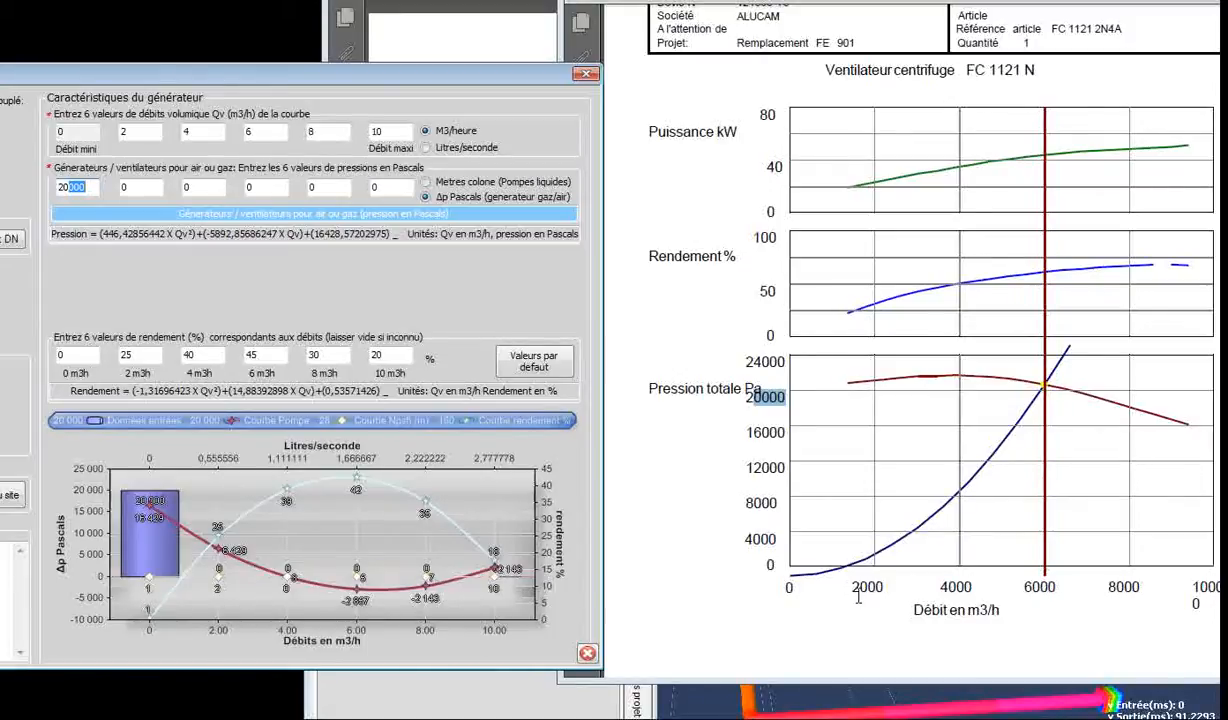
Set the remaining flow values of the generator curve to 2000, 4000, 6000, 8000 and 10000 m3/h.
left_click(131, 131)
type("000")
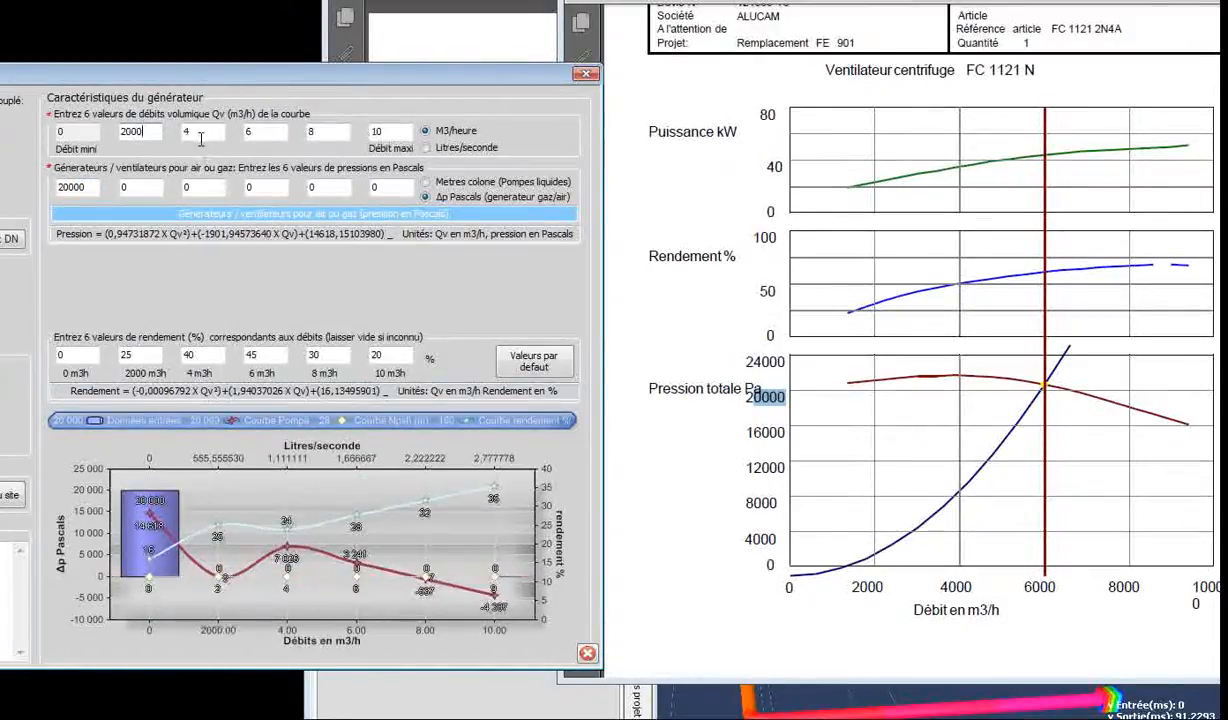
left_click(203, 132)
type("000")
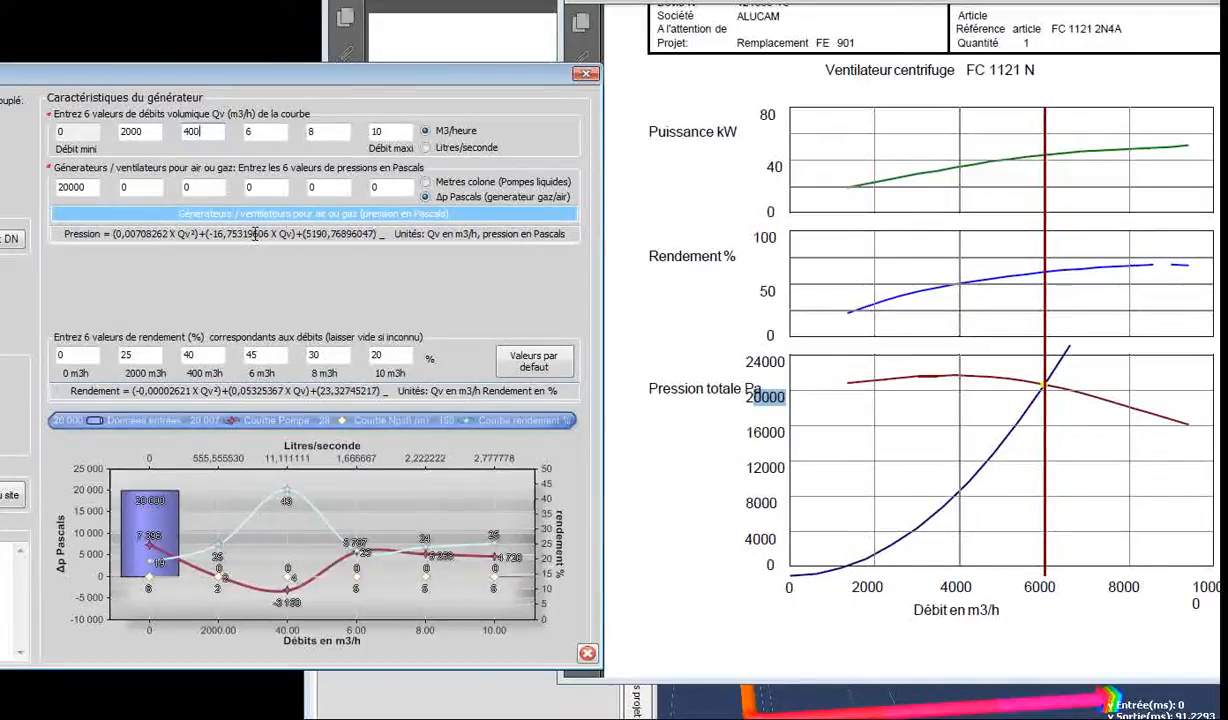
left_click(268, 136)
type("000")
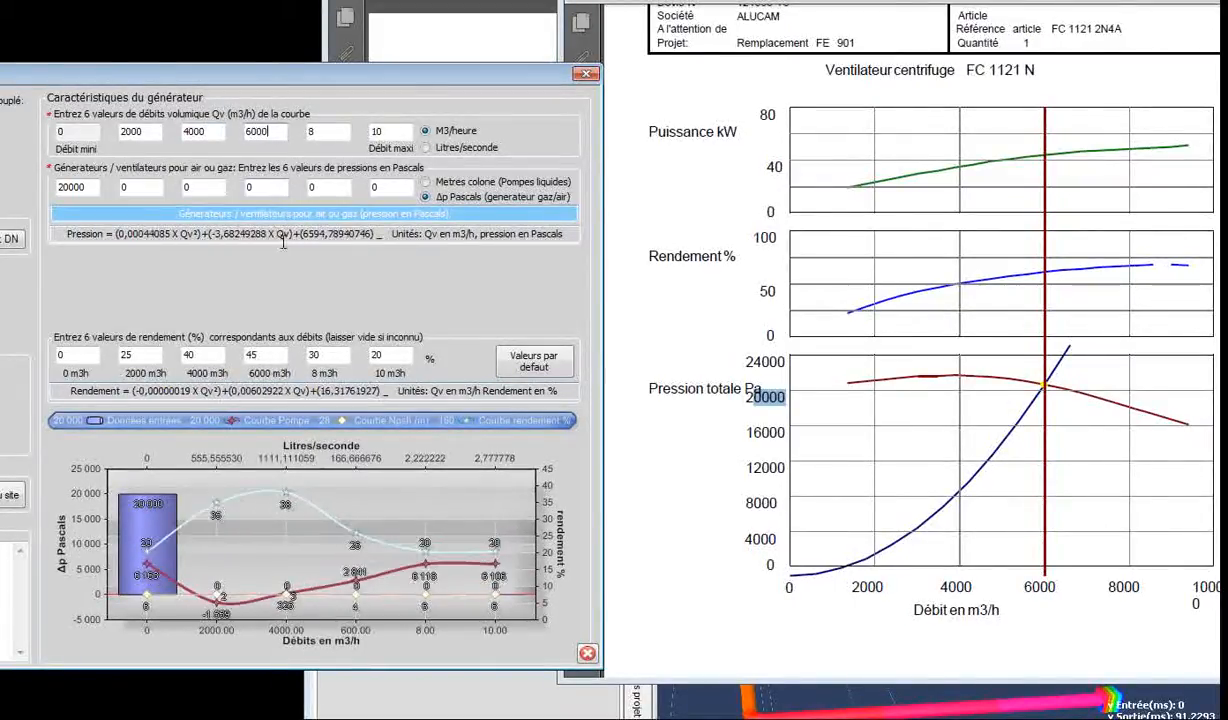
left_click(330, 132)
type("0")
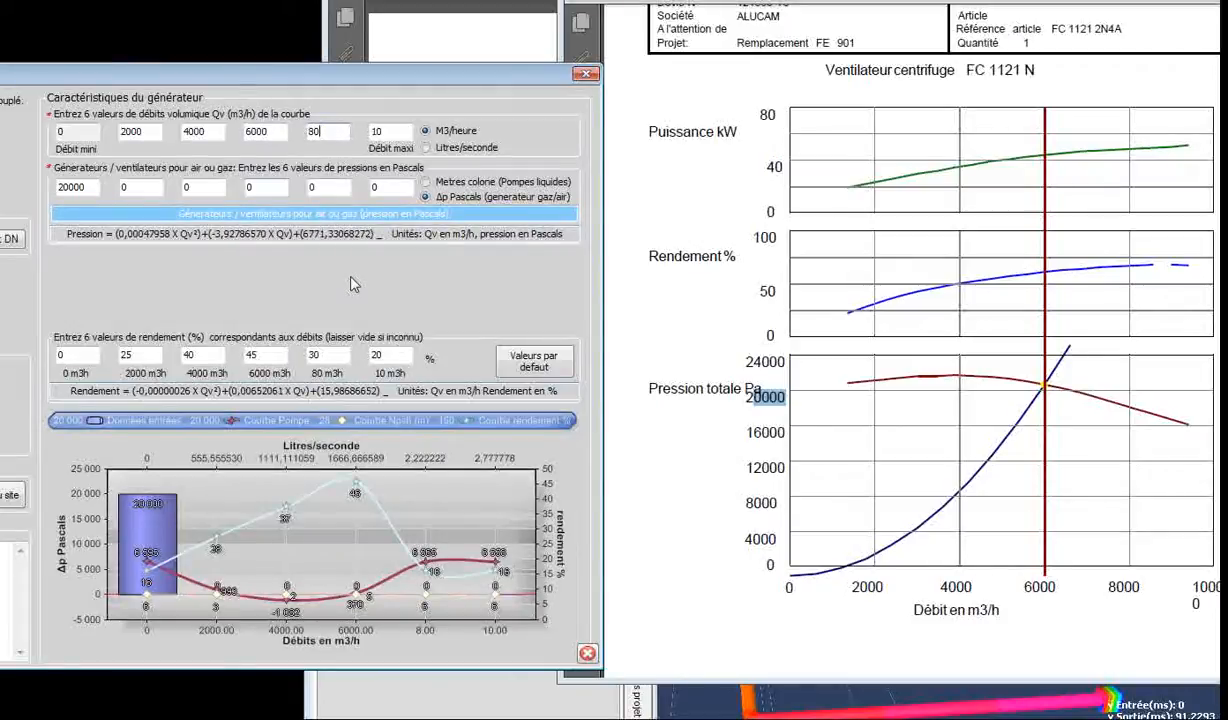
type("00")
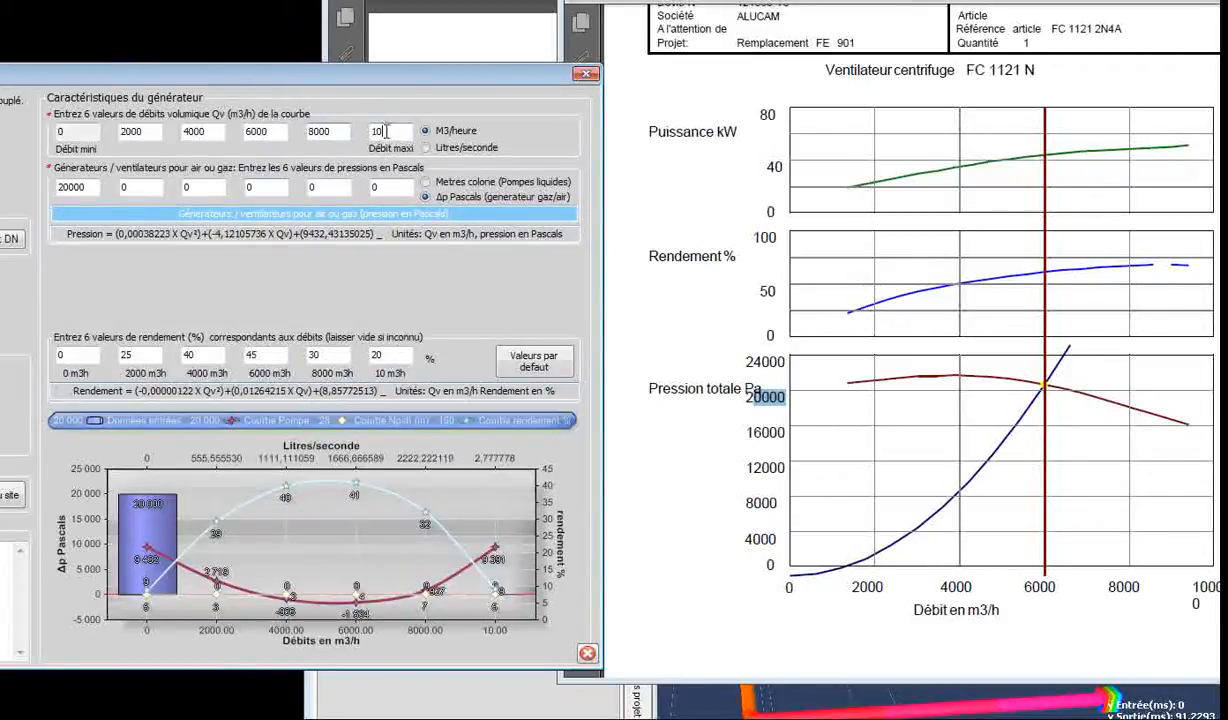
left_click(386, 131)
type("0")
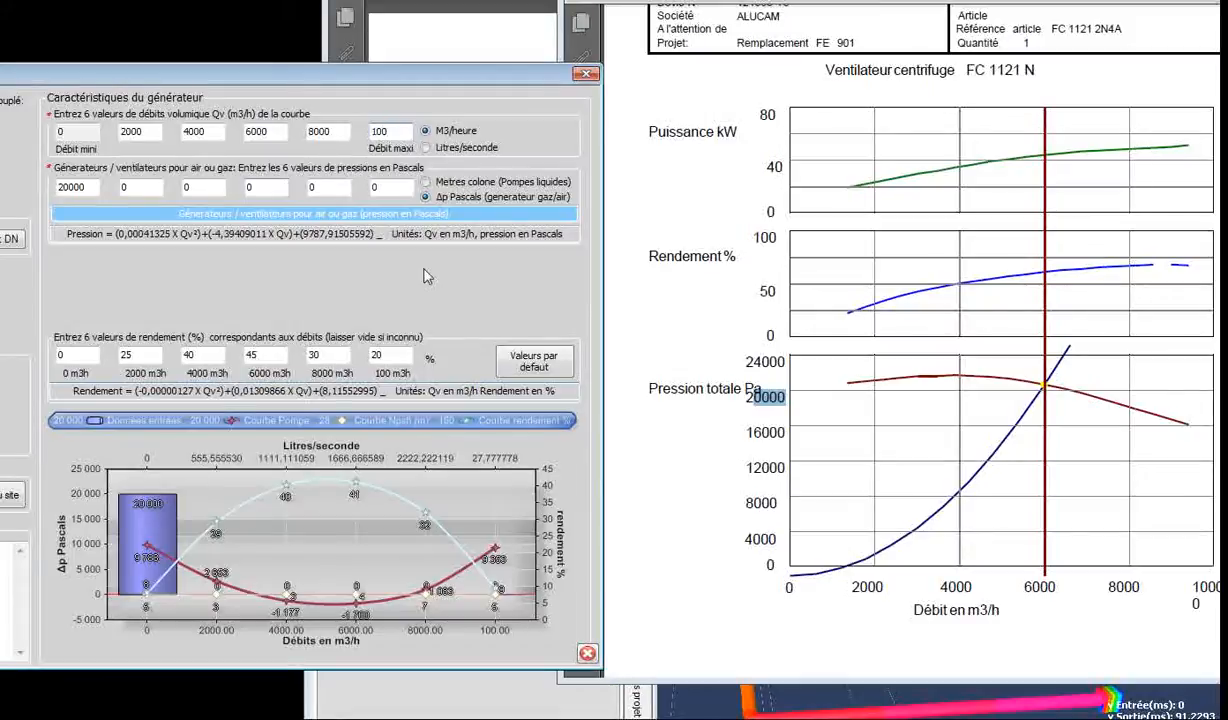
type("000")
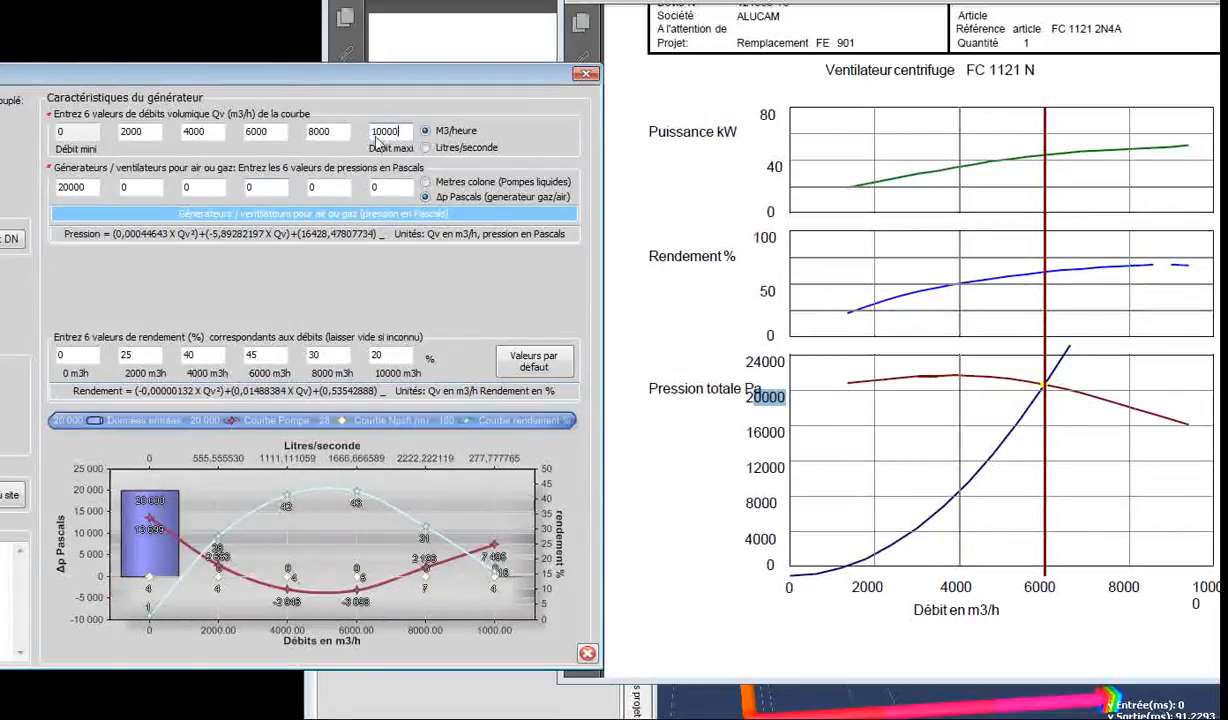
left_click_drag(381, 131, 401, 131)
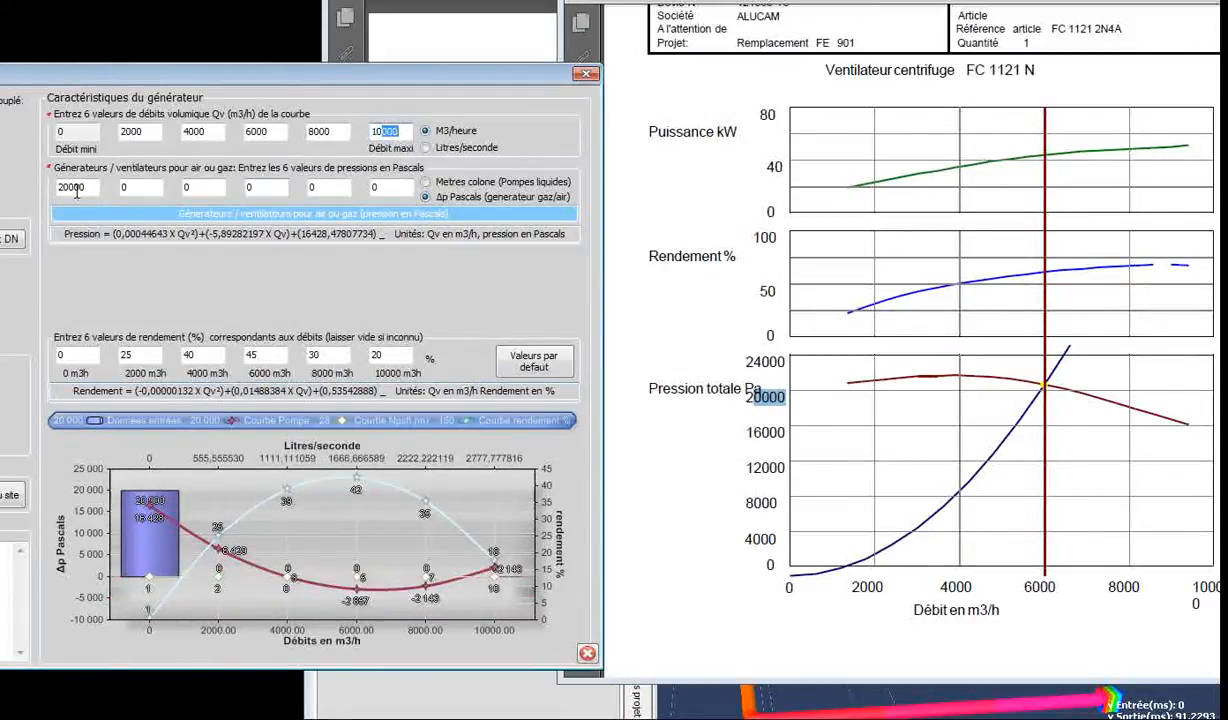
Set the generator's pressure at 2000 m3/h to 21000 Pa, using the datasheet's total pressure scale.
left_click(138, 191)
left_click(745, 385)
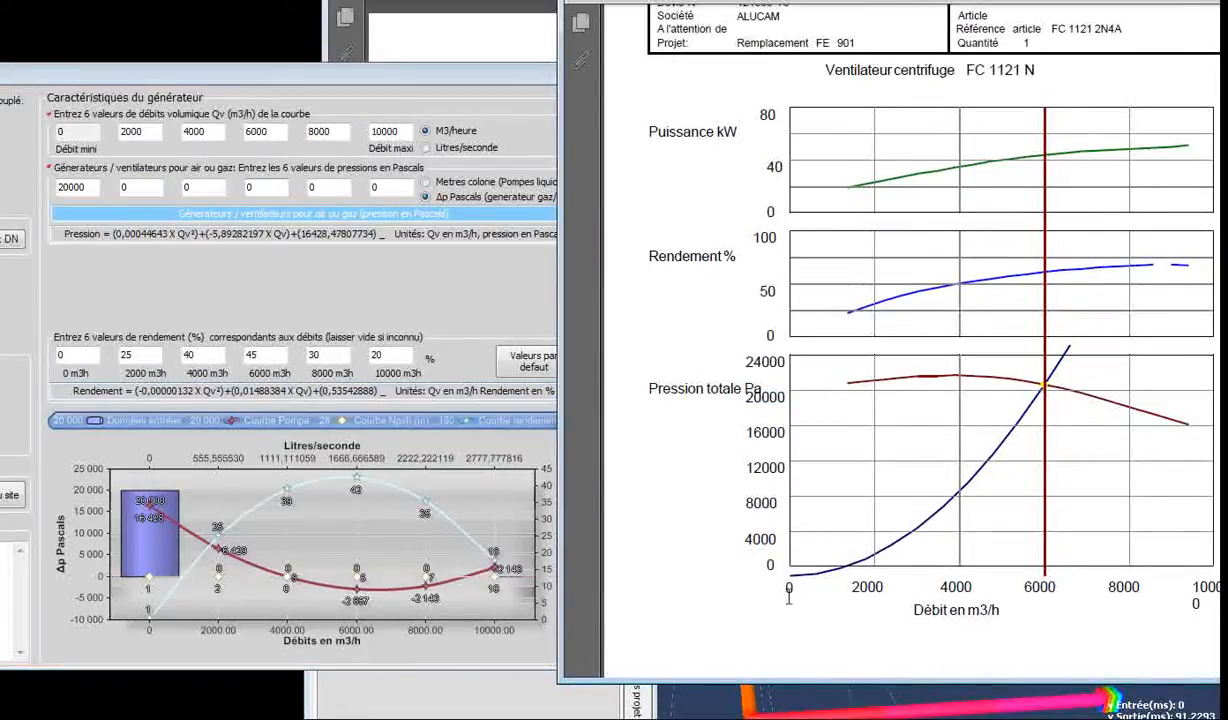
left_click_drag(749, 398, 795, 398)
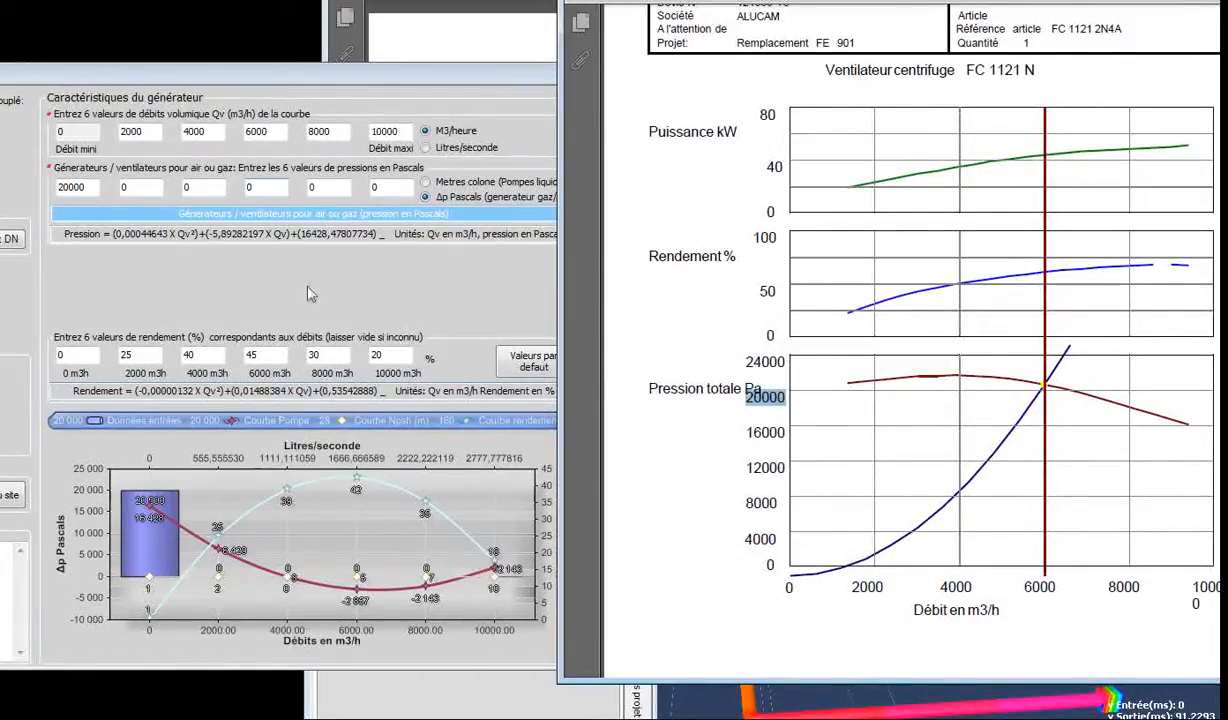
left_click_drag(68, 187, 91, 187)
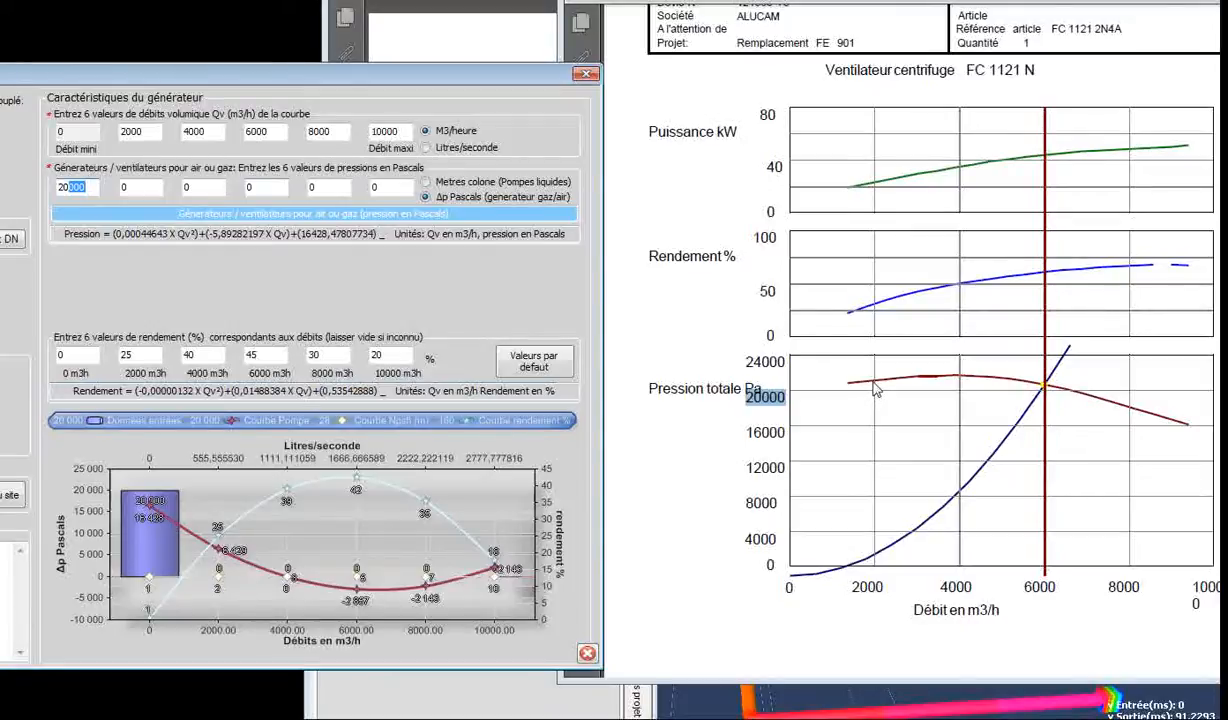
left_click_drag(144, 186, 94, 176)
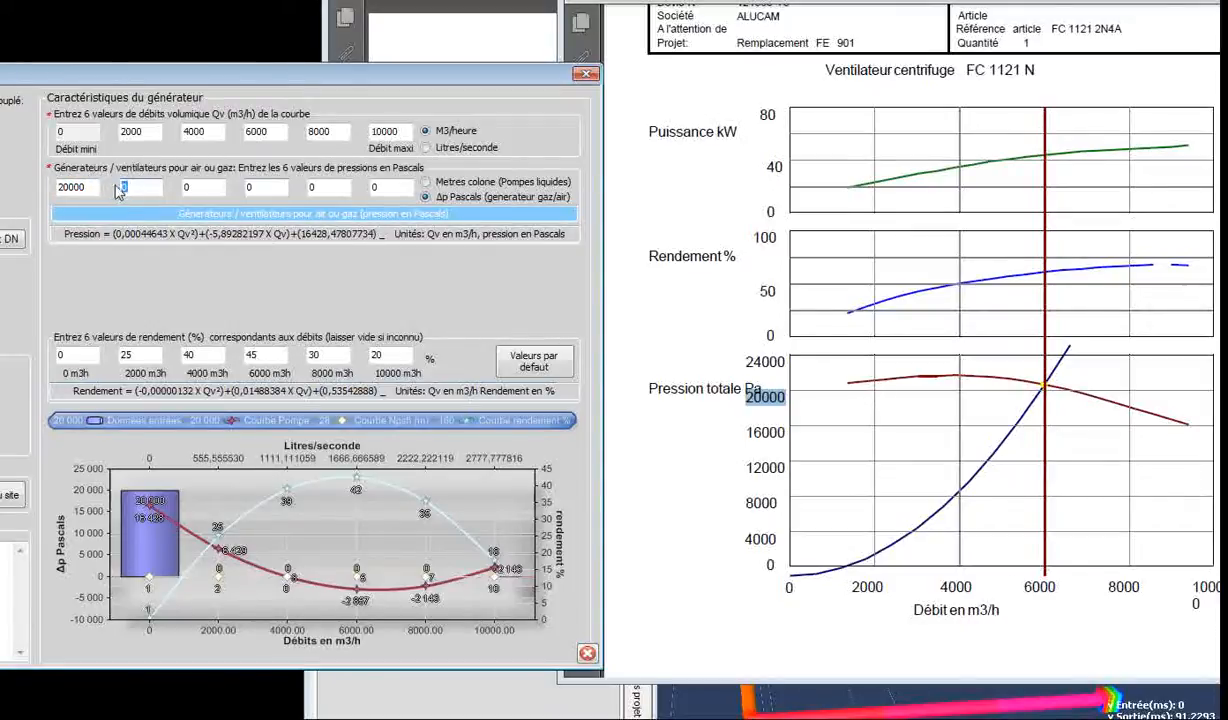
type("210")
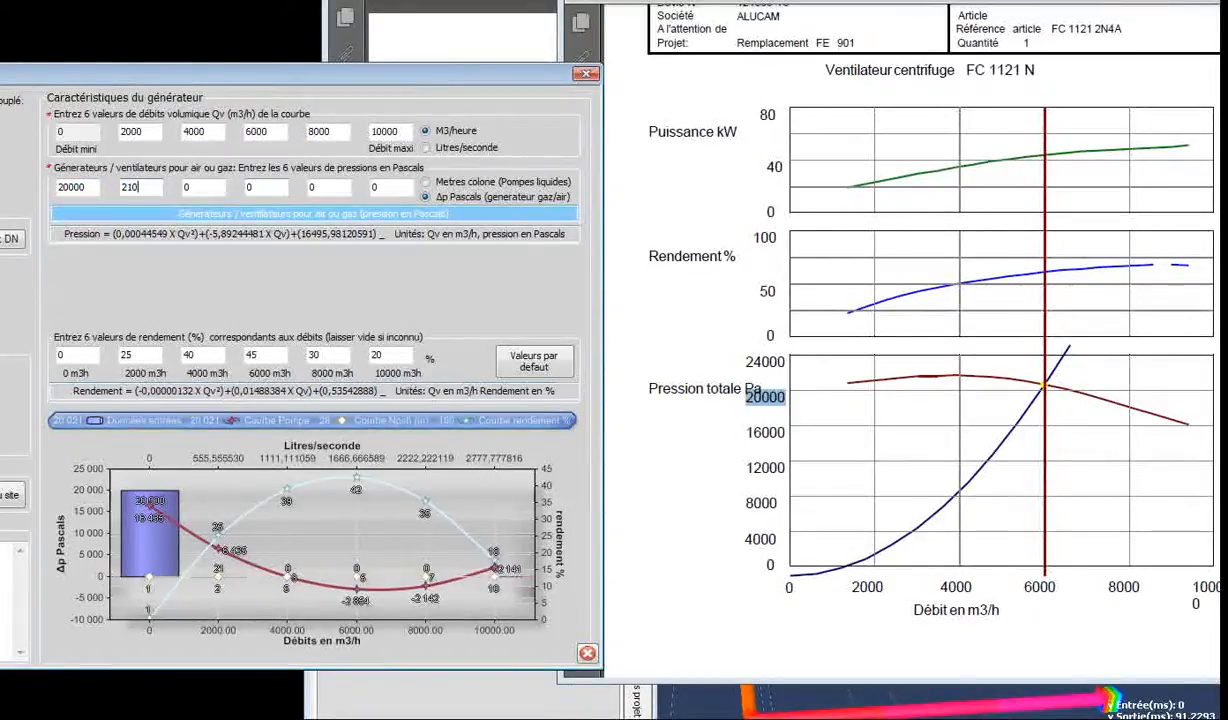
type("00")
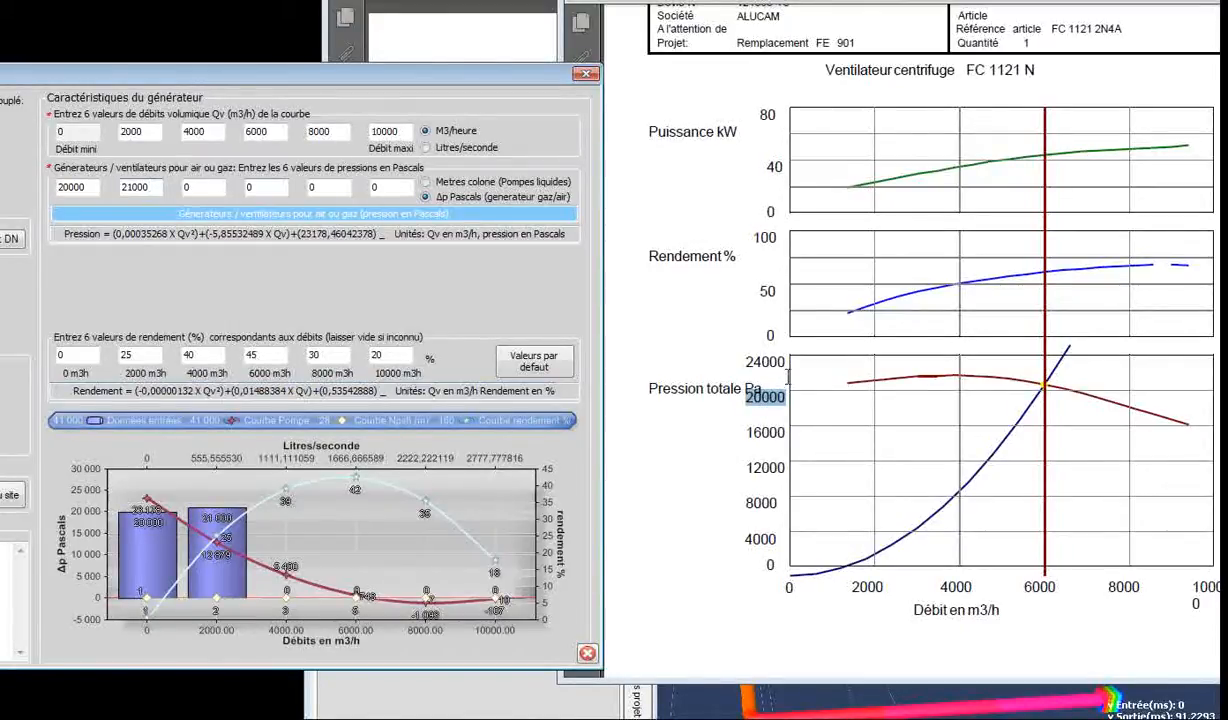
Set the pressures at 4000, 6000, 8000 and 10000 m3/h to 22000, 21000, 19000 and 15000 Pa.
double_click(201, 189)
type("2")
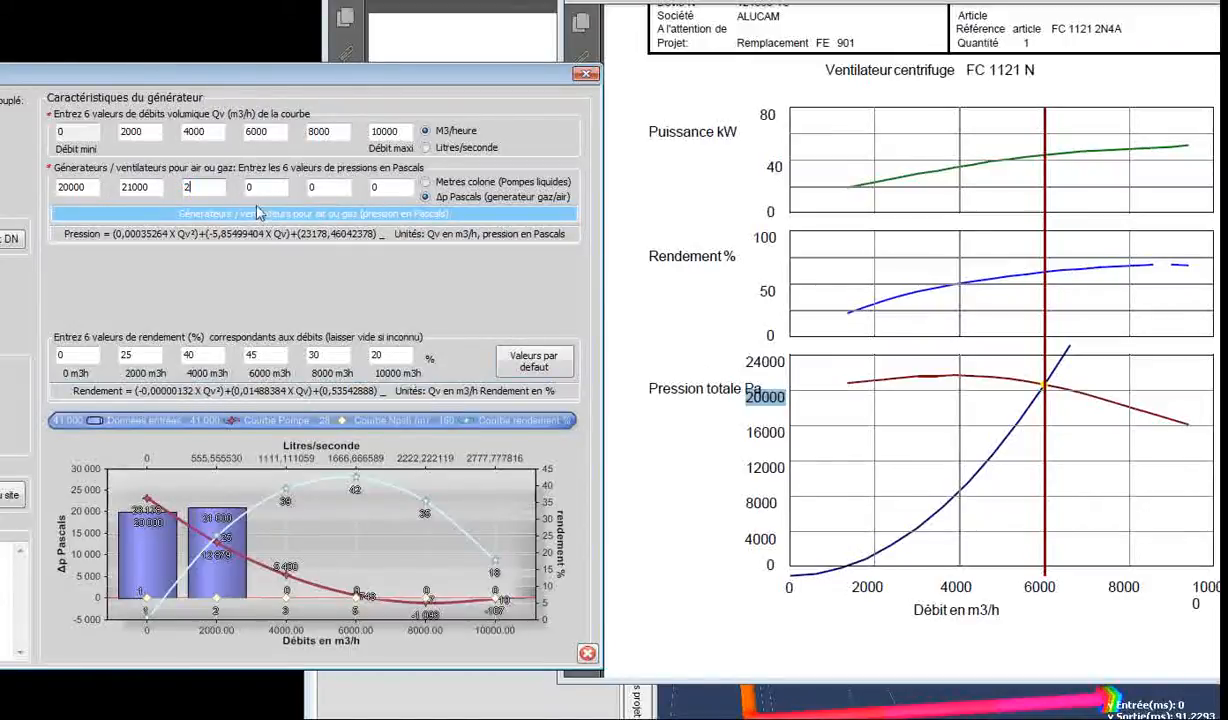
type("2000")
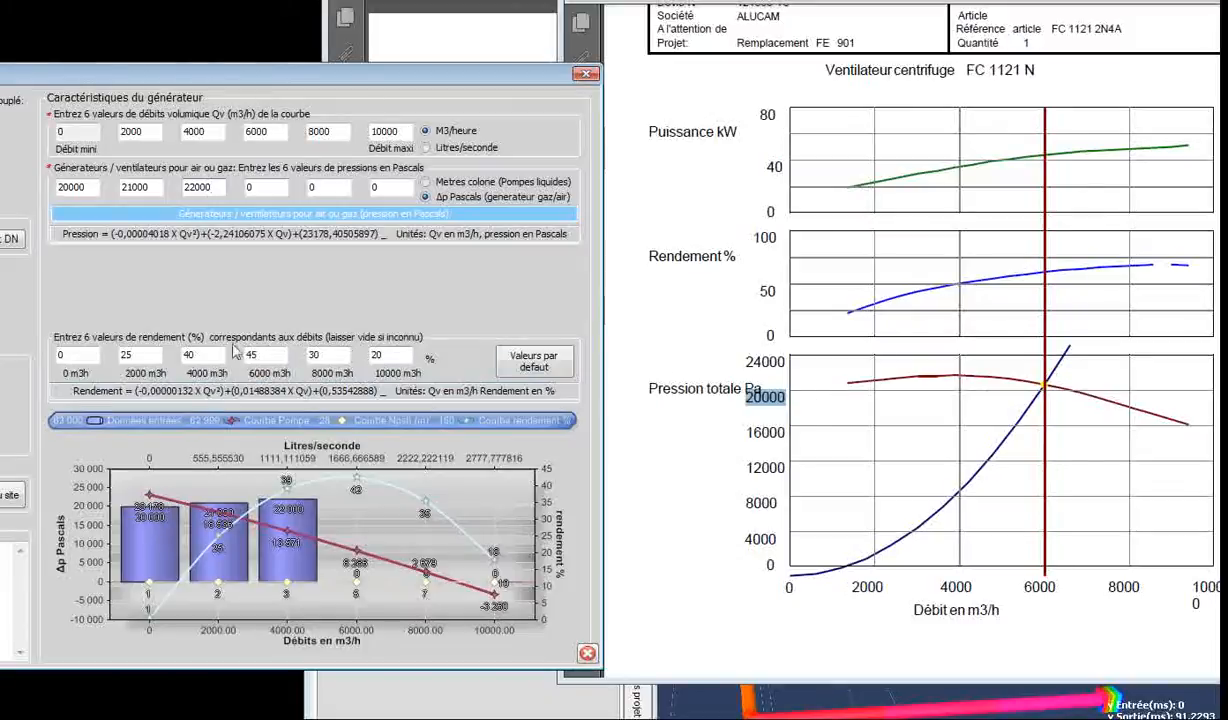
double_click(256, 186)
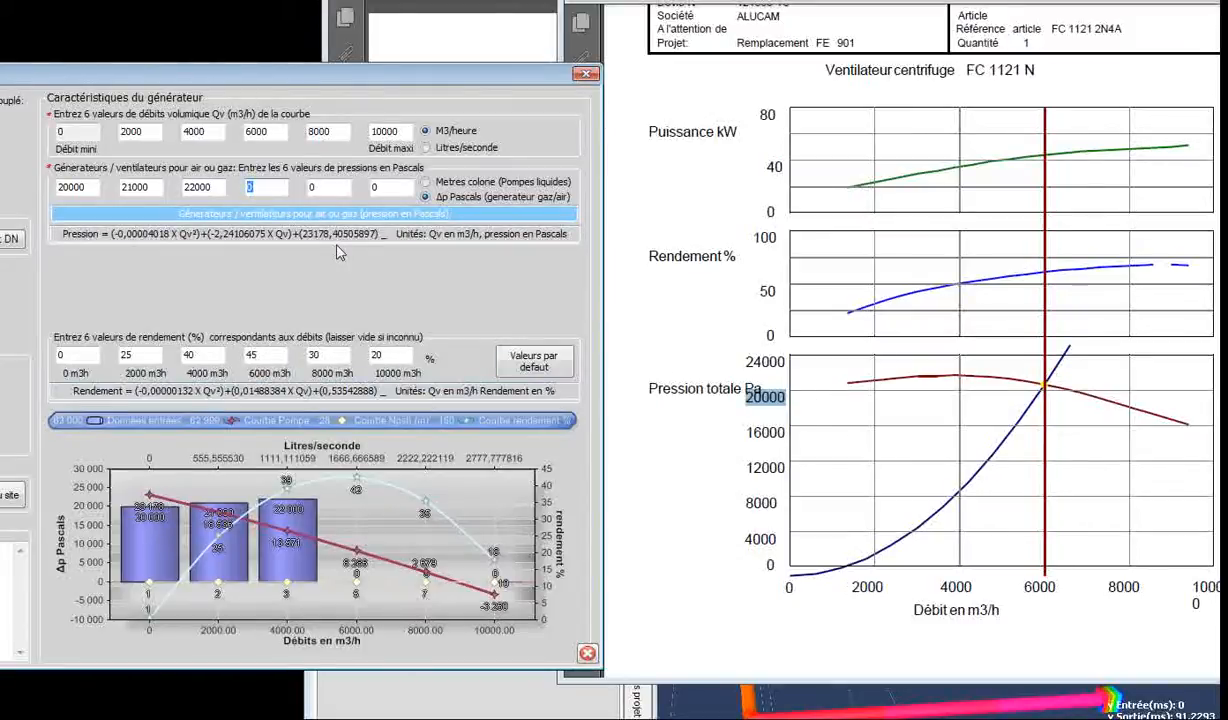
type("21000")
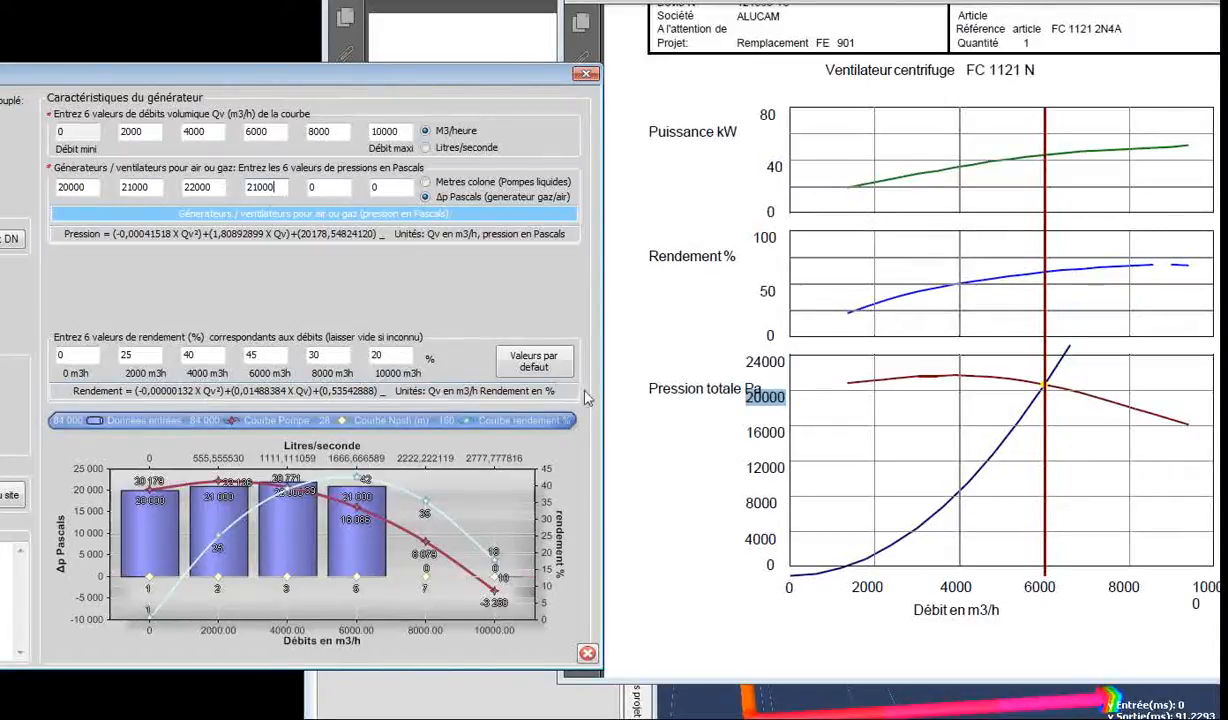
left_click(316, 188)
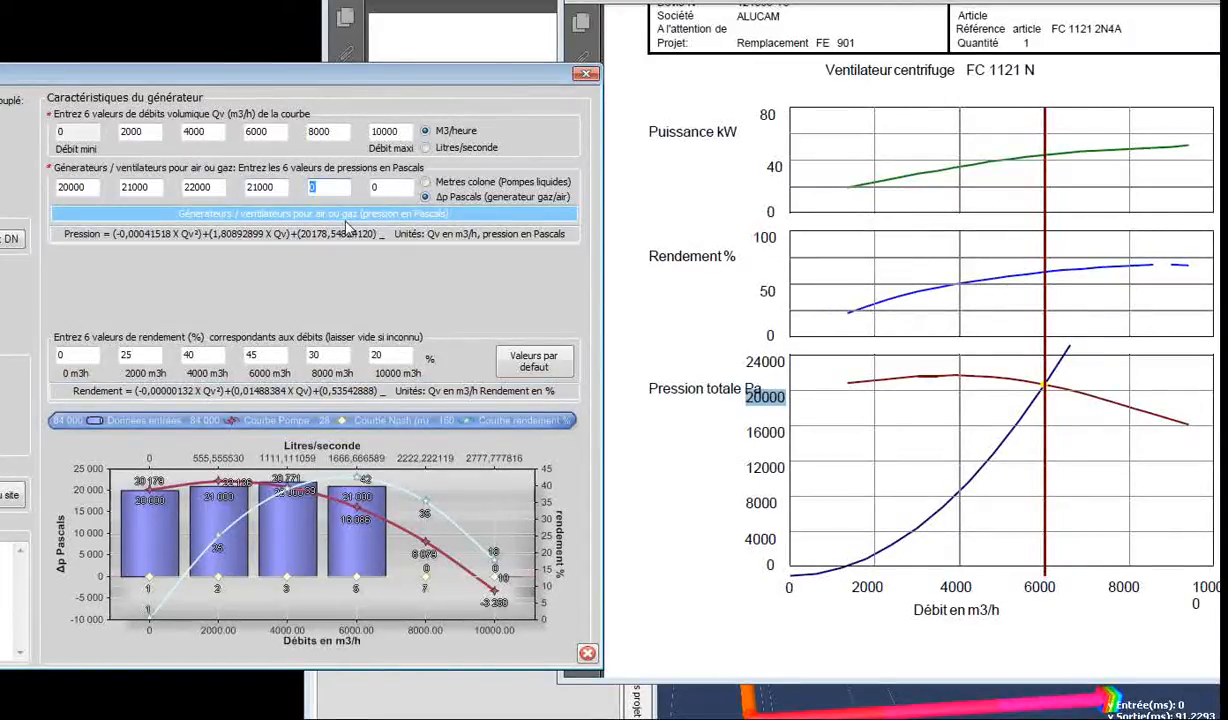
type("9000")
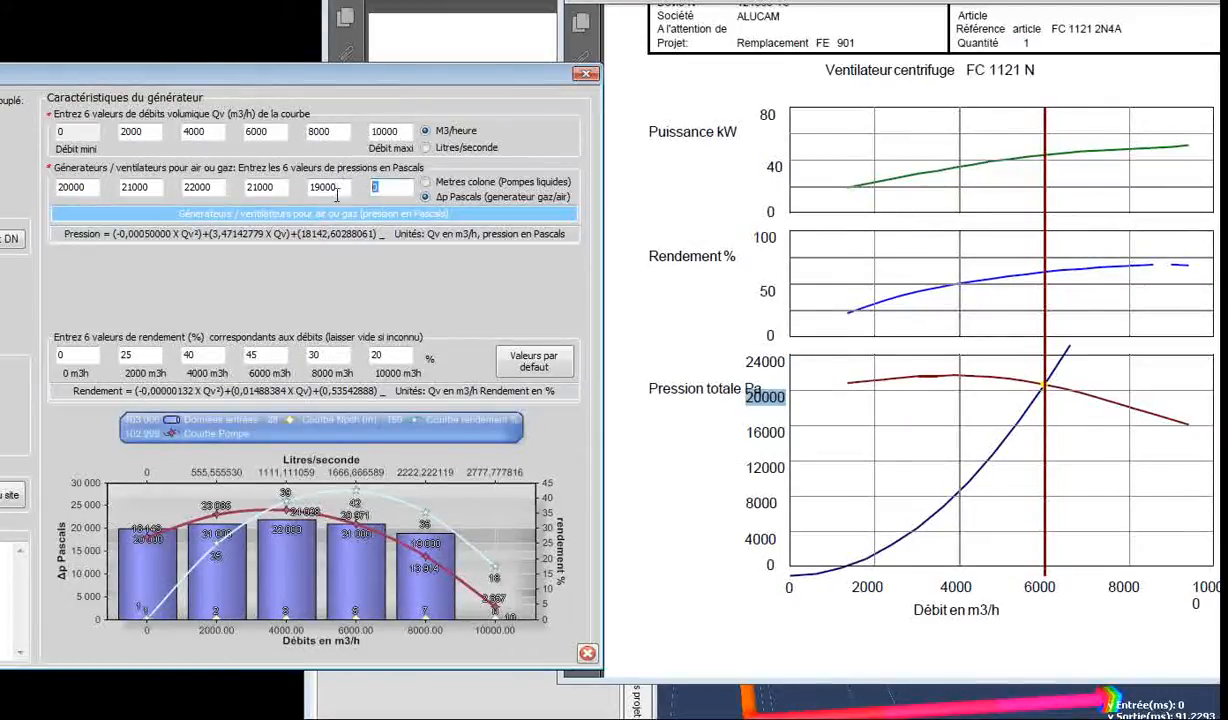
key("Tab")
type("15")
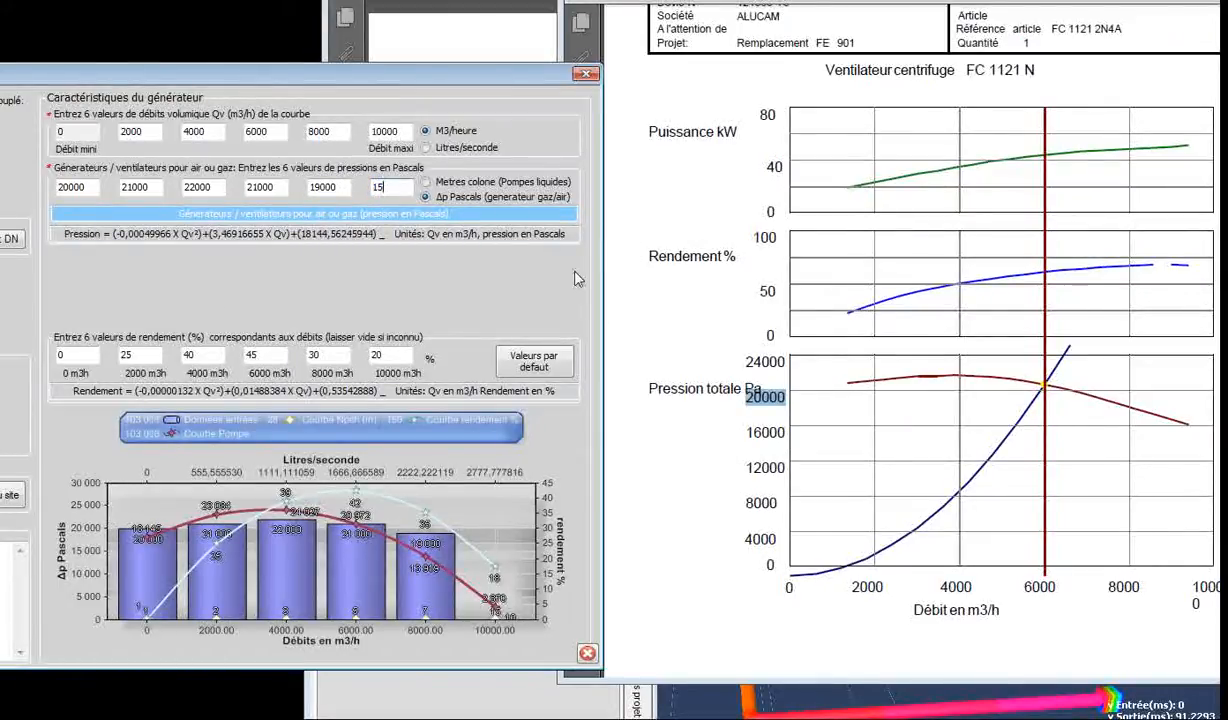
type("000")
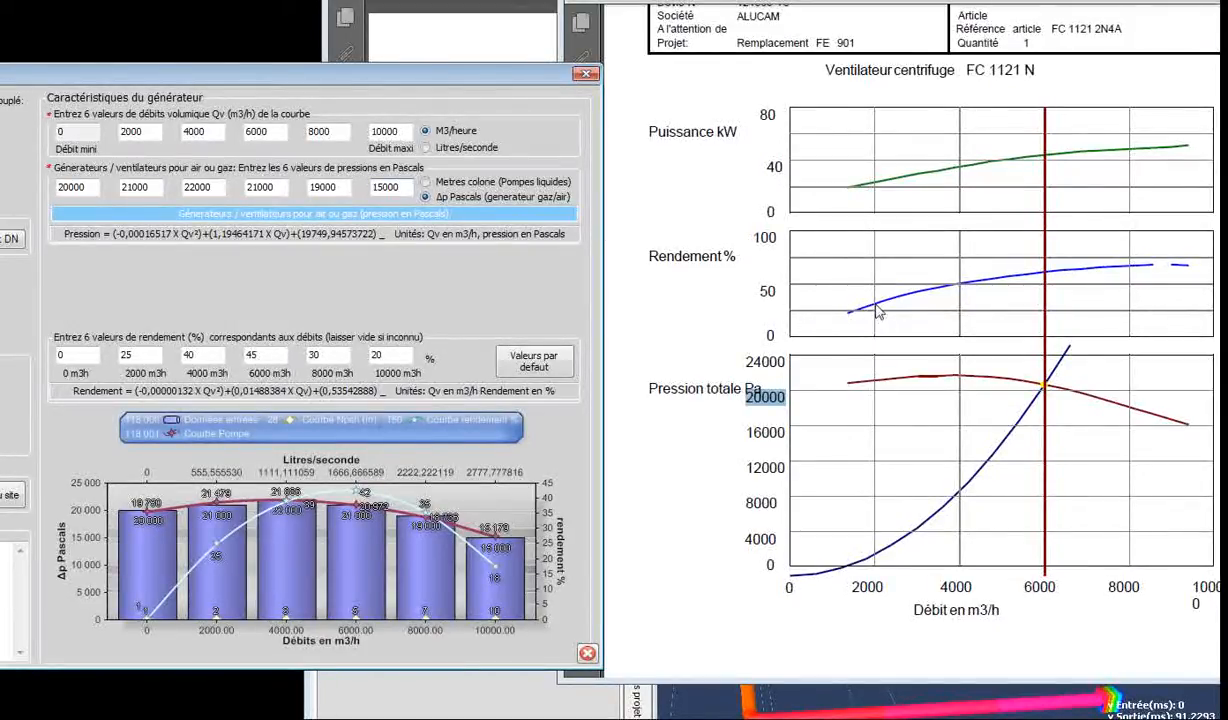
Set the generator's efficiency to 30 % at 2000 m3/h and 50 % at 4000 m3/h, following the datasheet's Rendement curve.
left_click(122, 356)
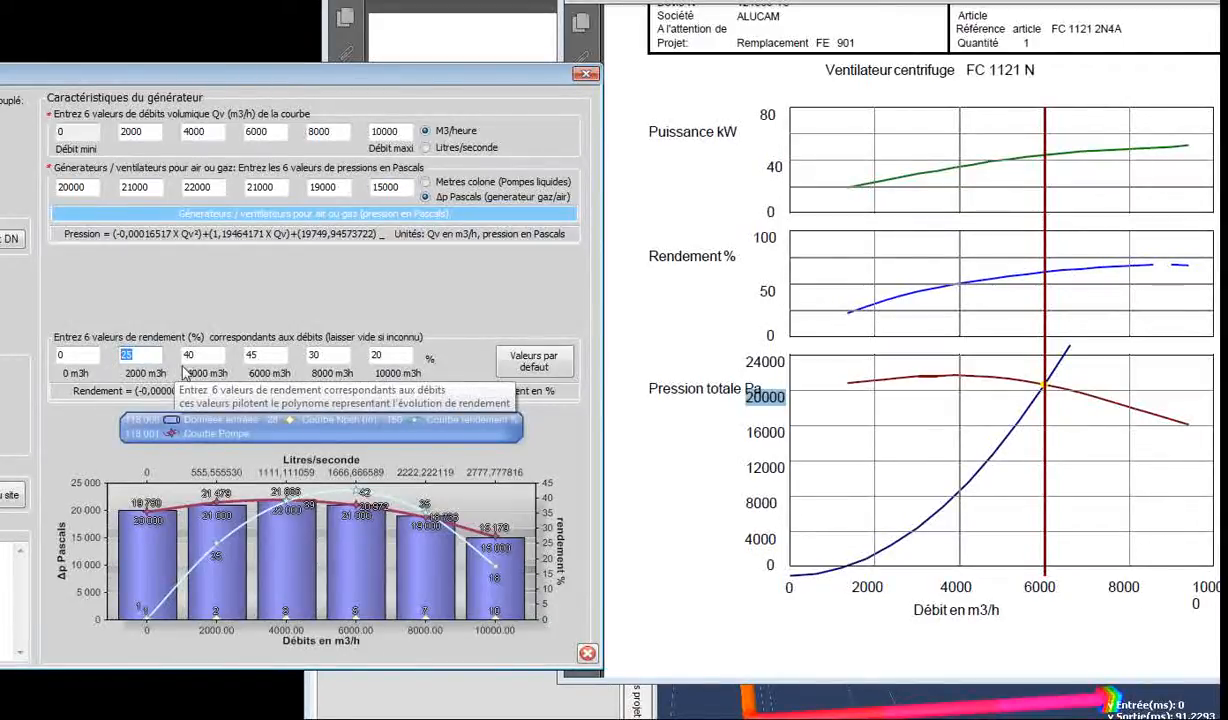
type("2")
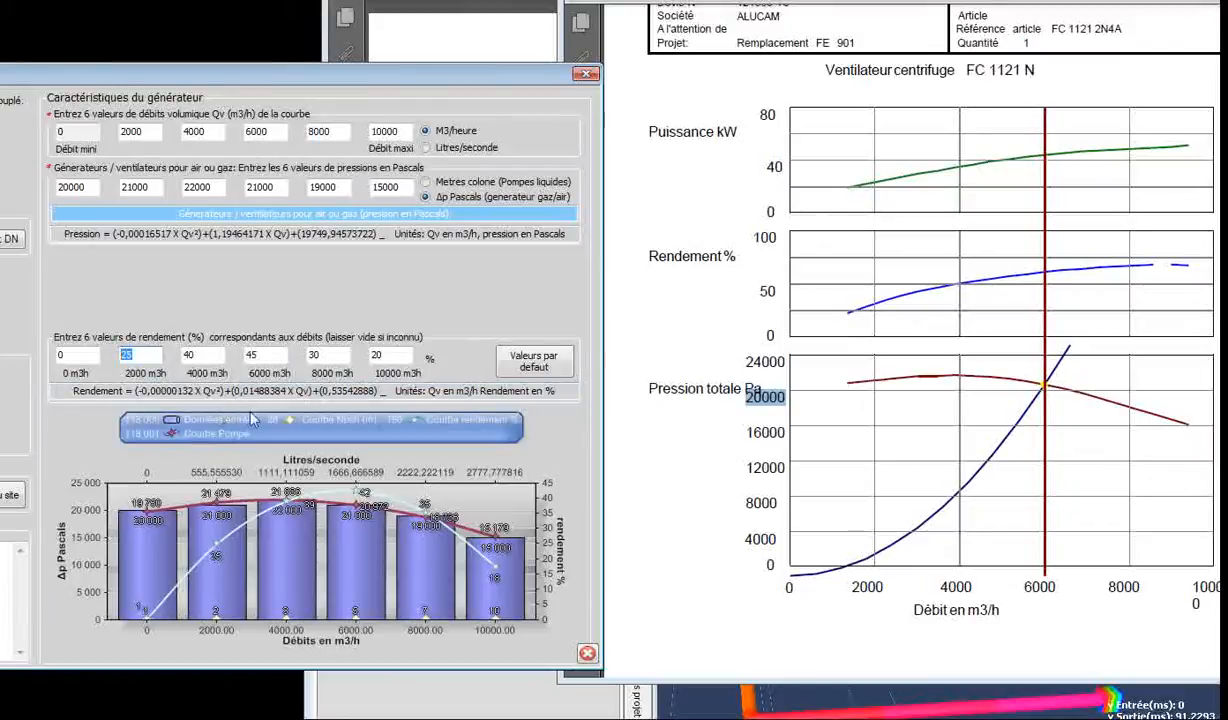
type("0")
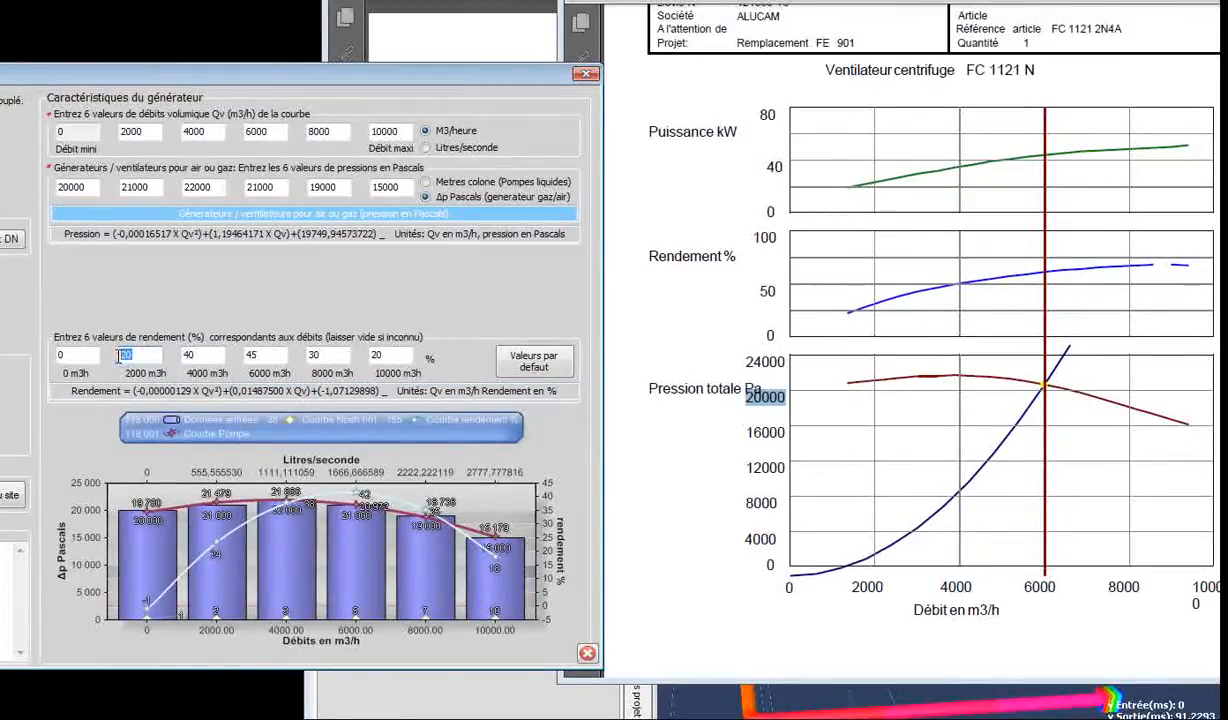
double_click(122, 355)
type("30")
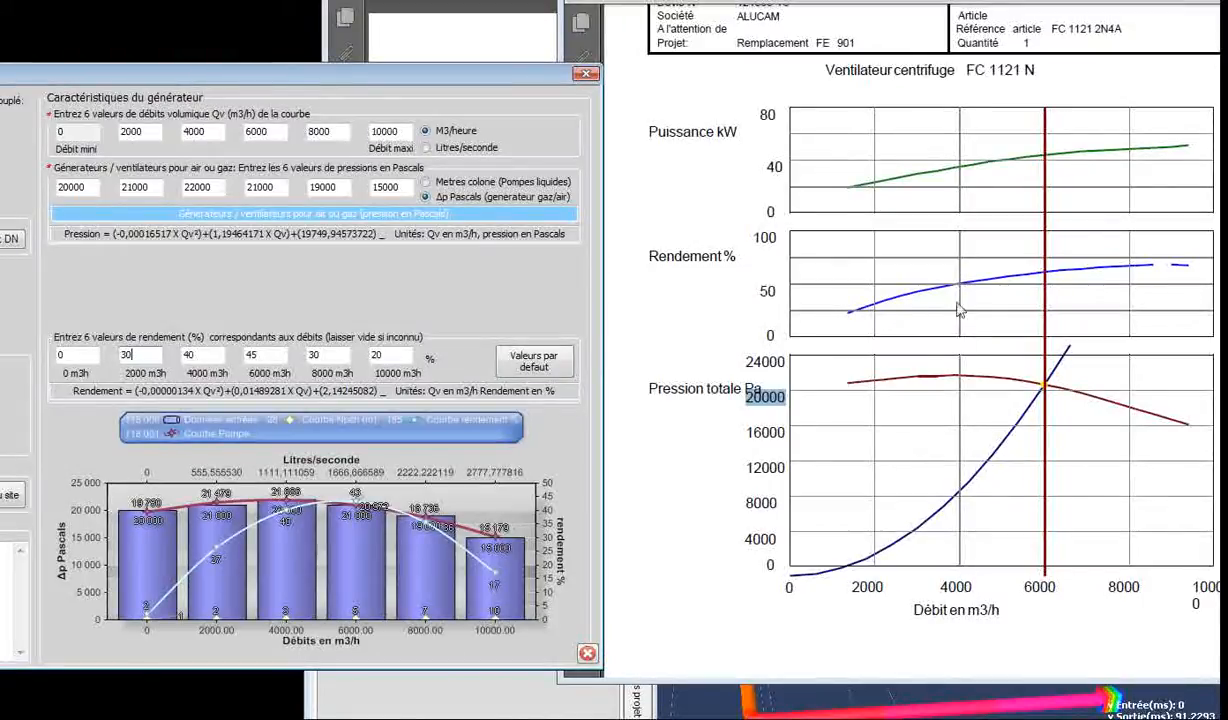
double_click(190, 355)
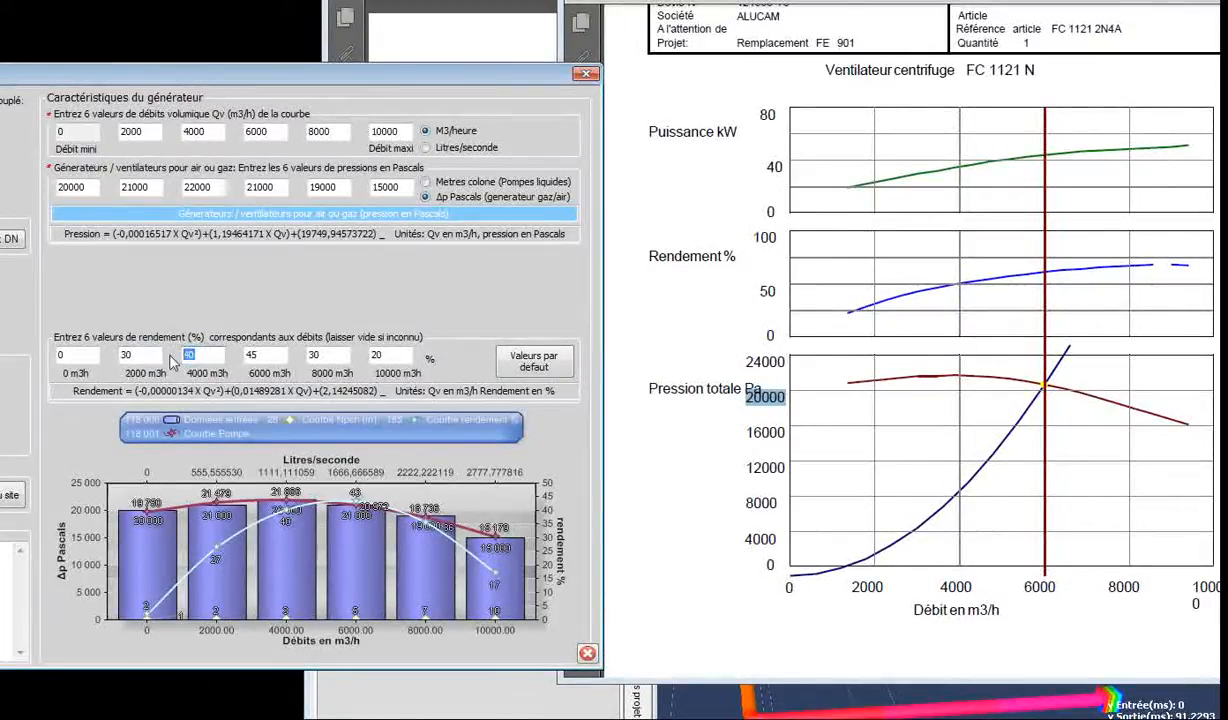
type("50")
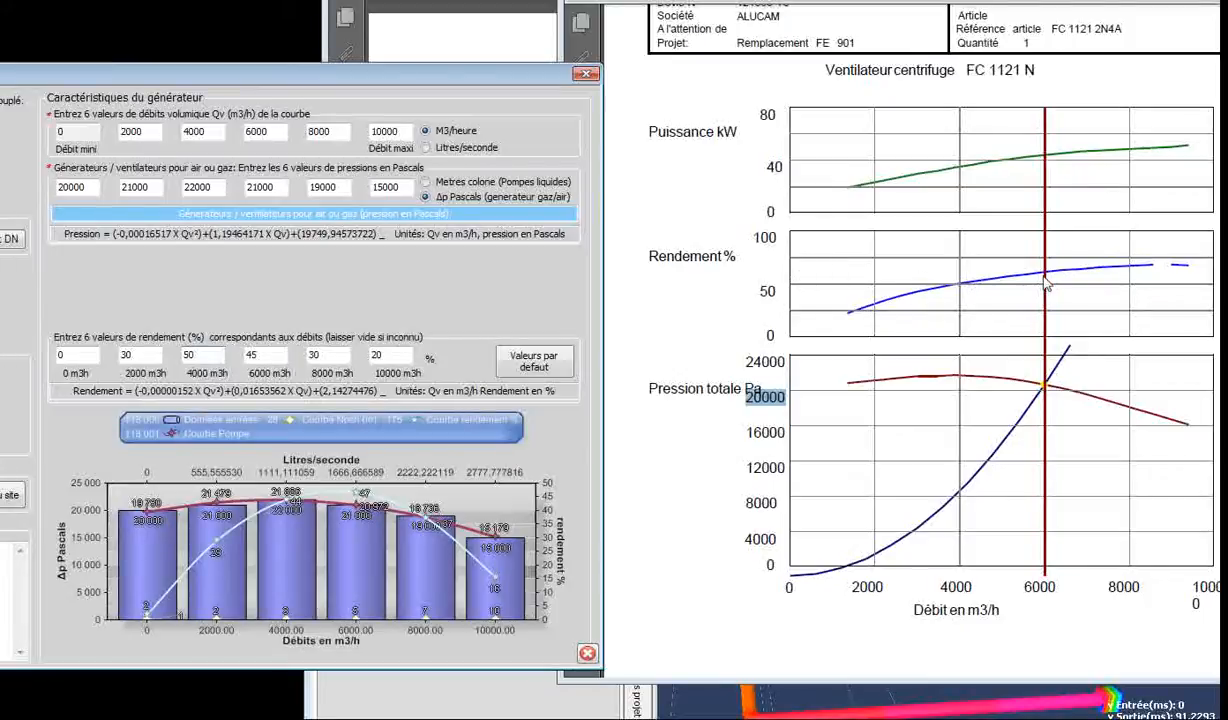
Set the generator's efficiencies at 6000, 8000 and 10000 m3/h to 60, 70 and 70 %.
double_click(267, 355)
type("60")
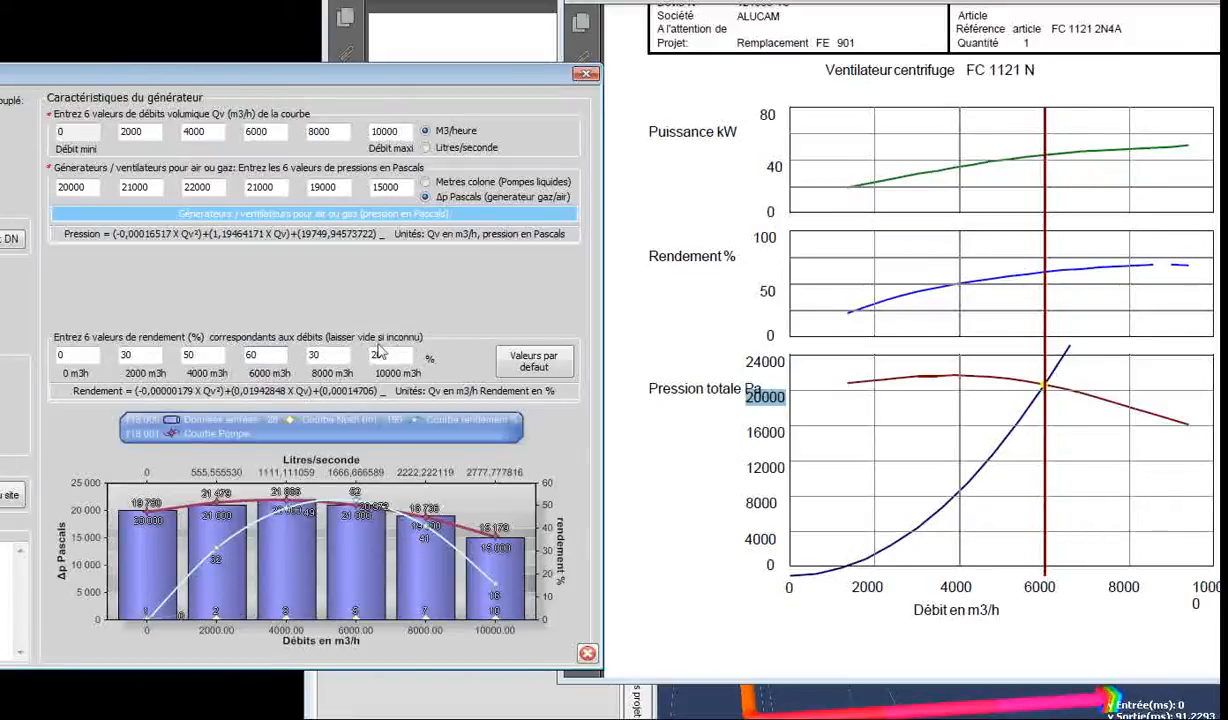
left_click_drag(329, 354, 296, 351)
type("70")
key("Tab")
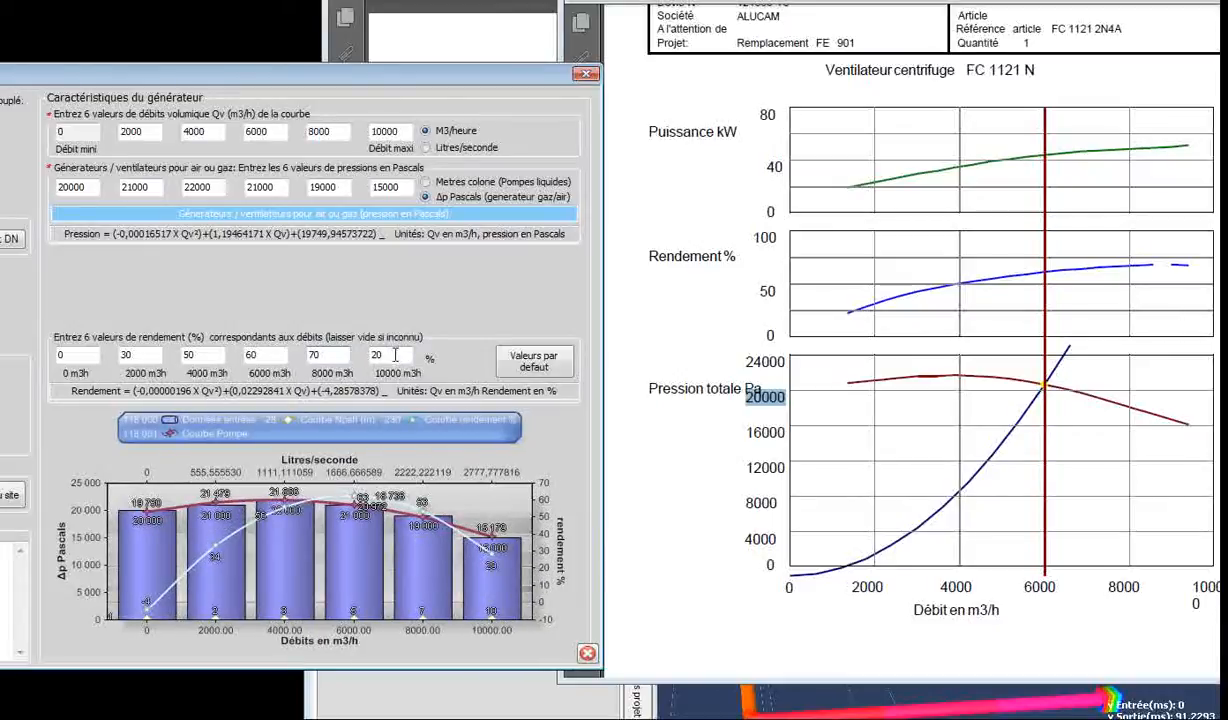
type("70")
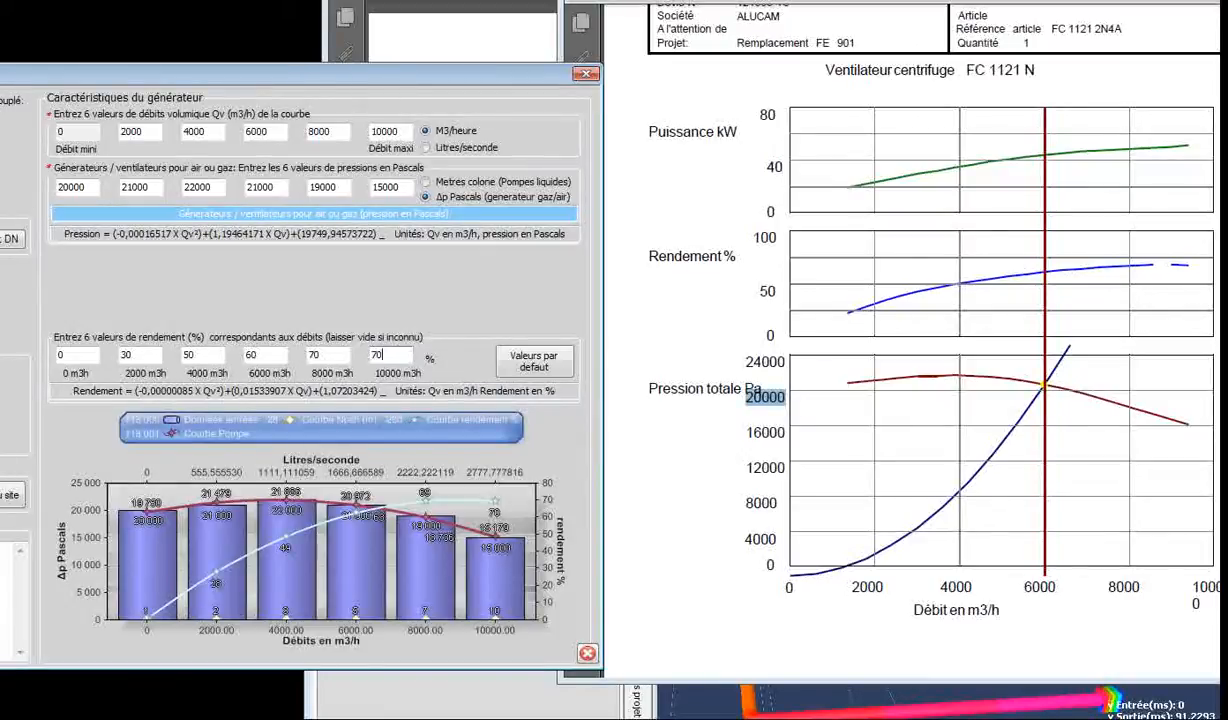
Name the generator "Ventilateur centrifuge FC 1121 N", copying the title from the fan datasheet.
left_click_drag(10, 74, 614, 127)
left_click_drag(468, 235, 335, 232)
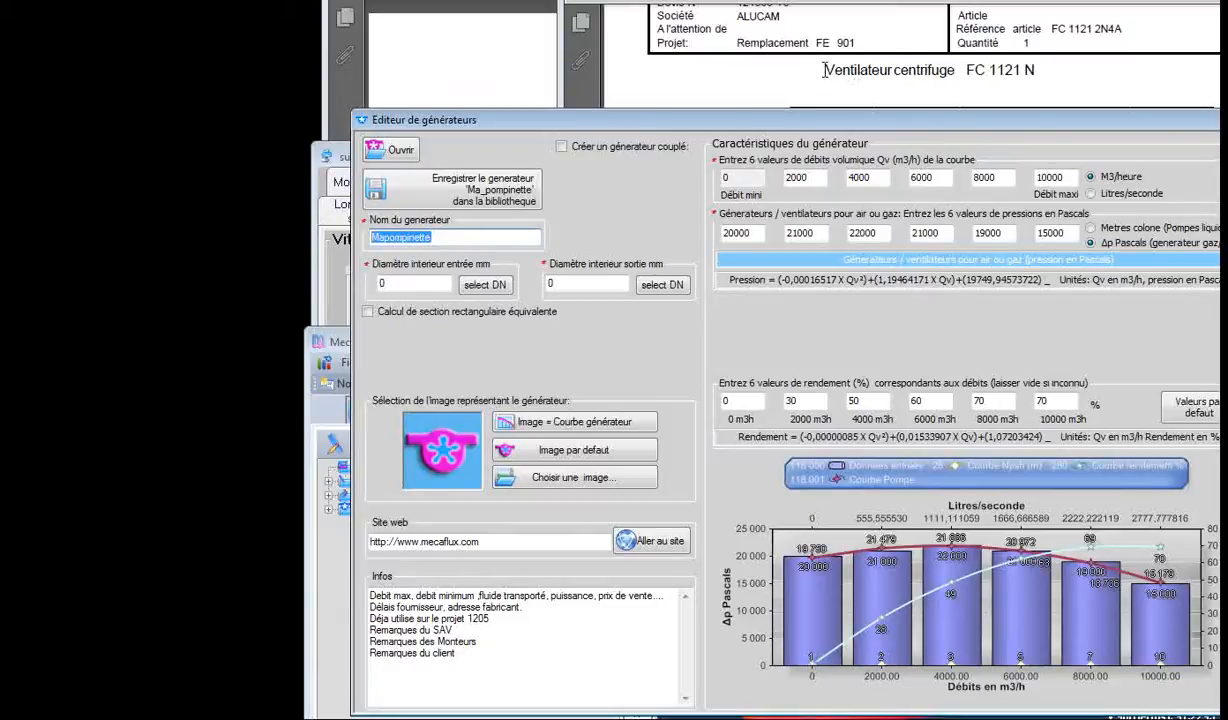
left_click_drag(824, 70, 1040, 70)
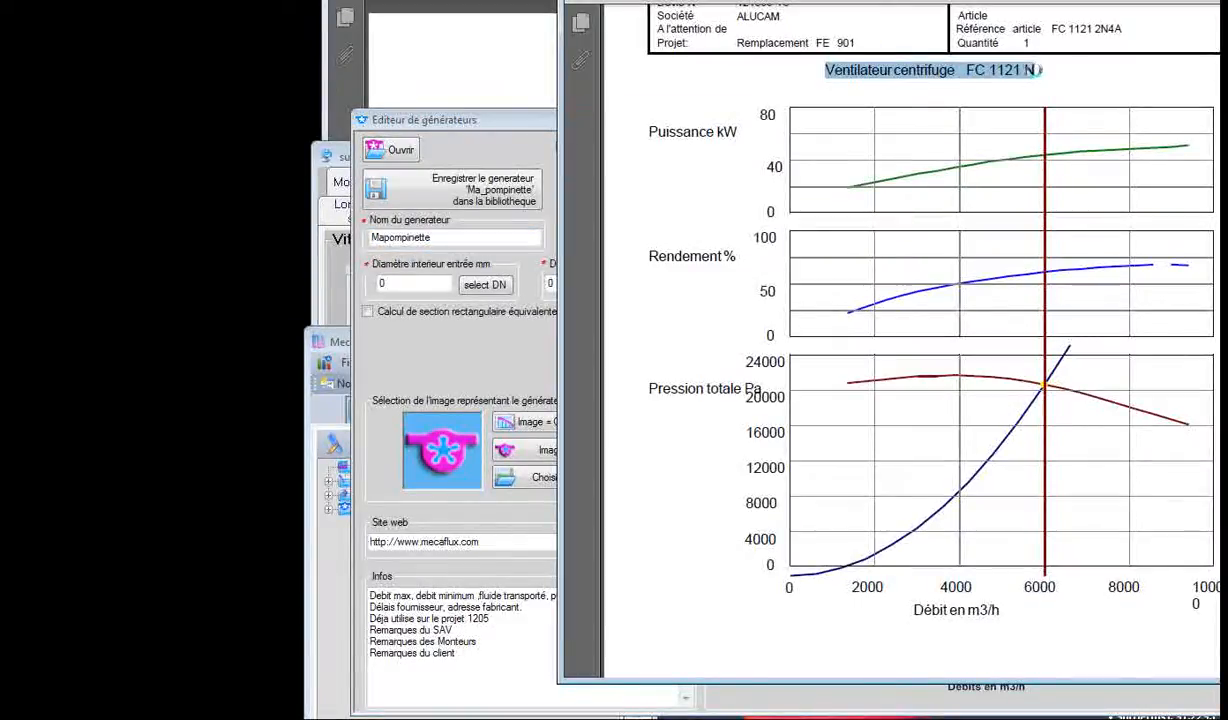
key("ctrl+c")
left_click(483, 236)
left_click_drag(480, 236, 357, 247)
key("ctrl+v")
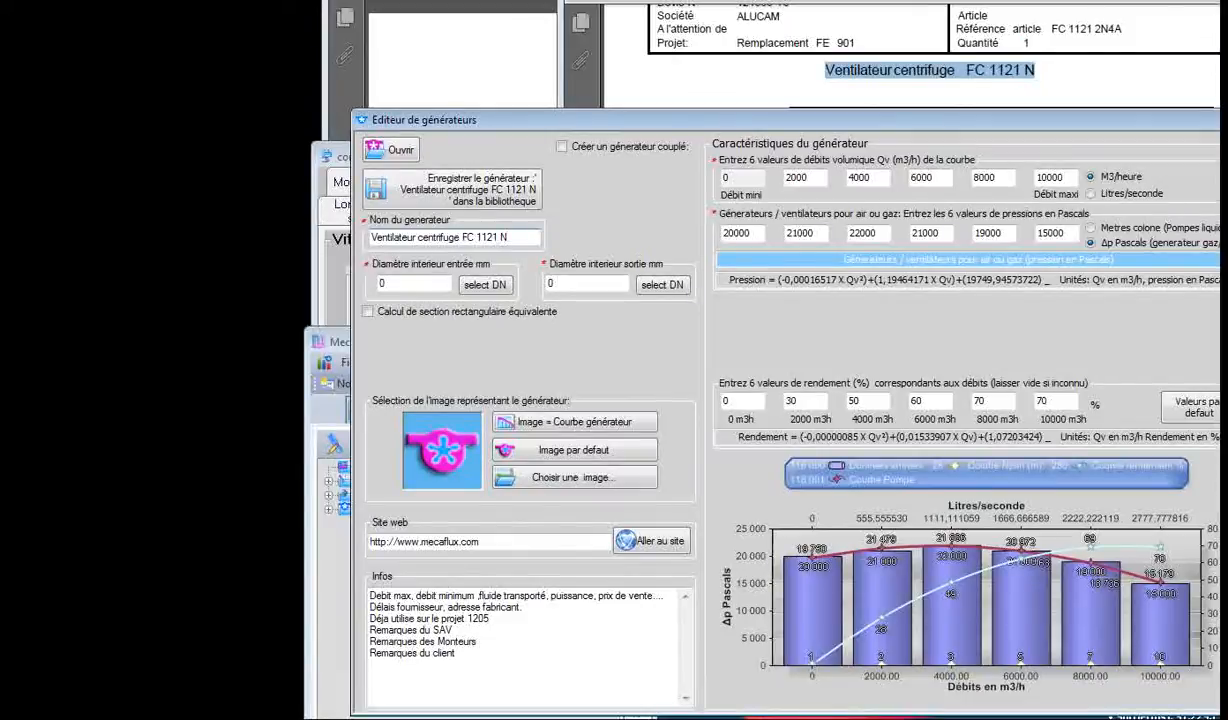
key("alt+Tab")
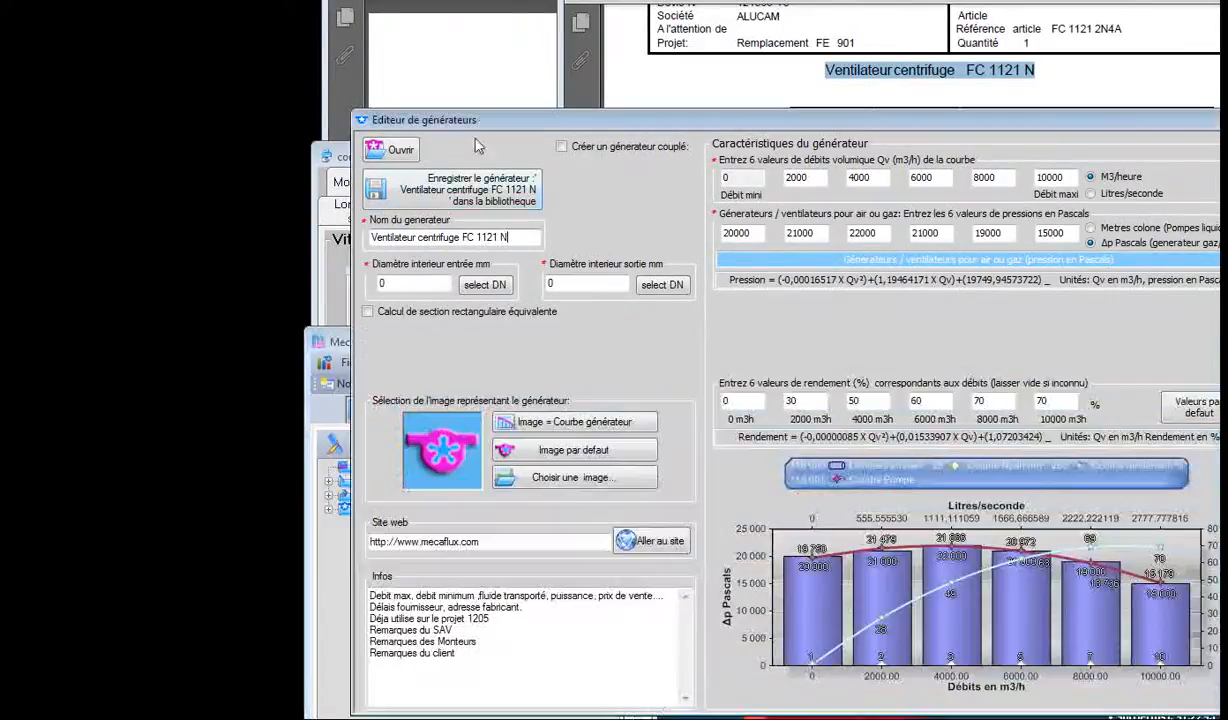
Set the generator's inlet and outlet inner diameters to 152,4 mm.
left_click(460, 121)
double_click(383, 284)
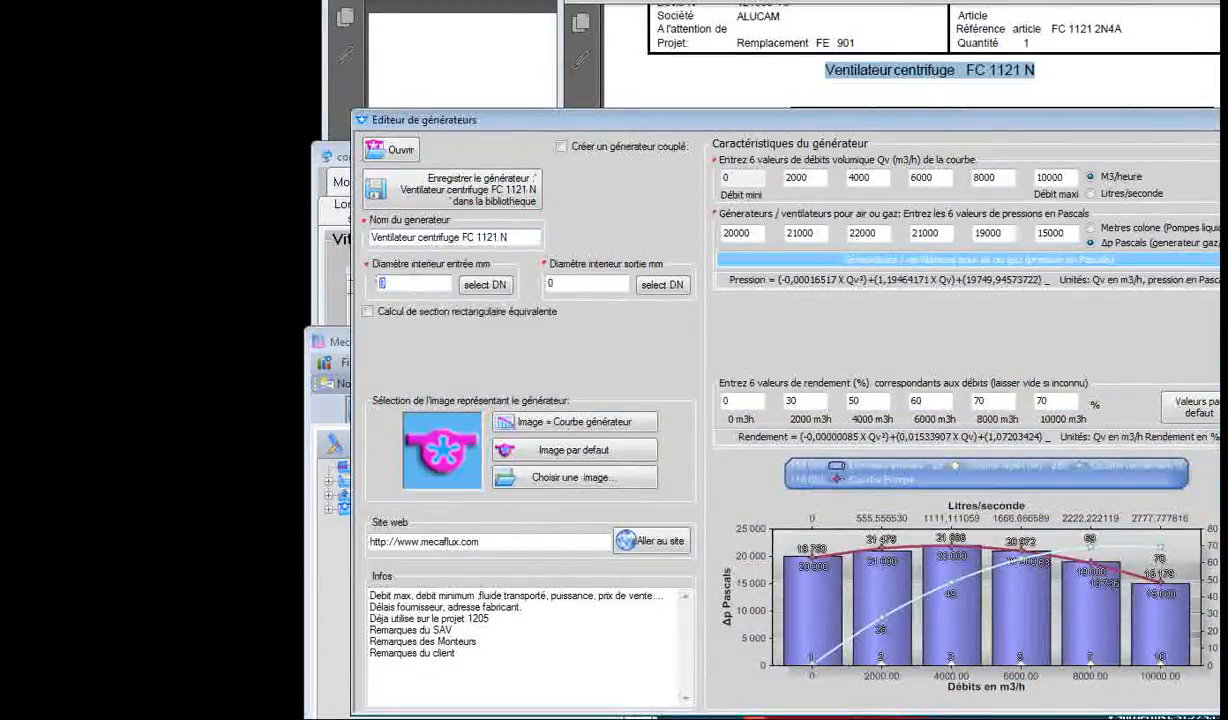
key("ctrl+v")
key("shift+Home")
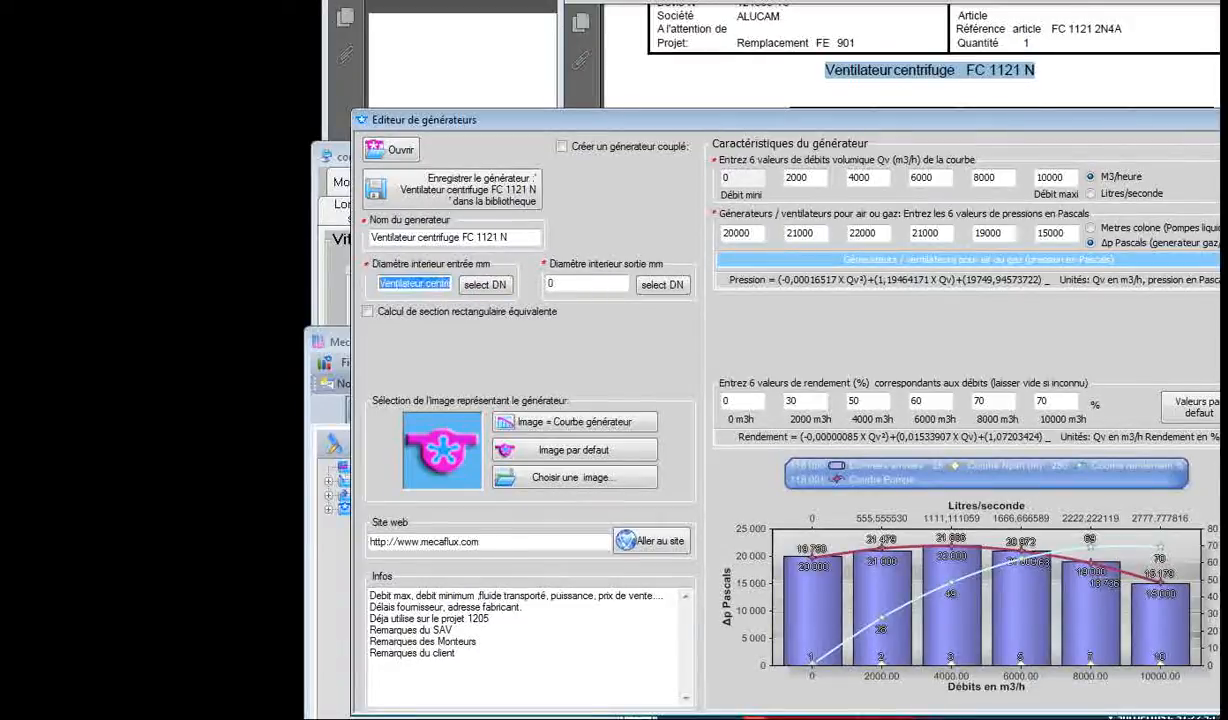
key("BackSpace")
left_click_drag(436, 285, 335, 290)
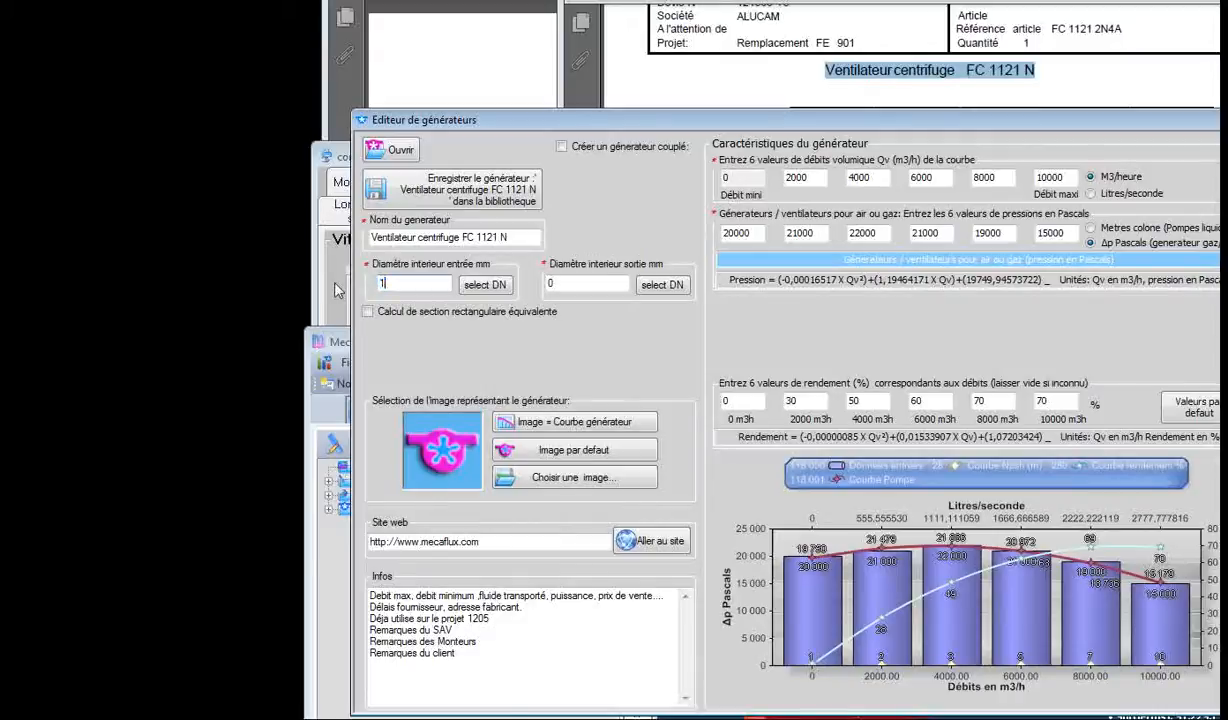
type("152,4")
double_click(585, 284)
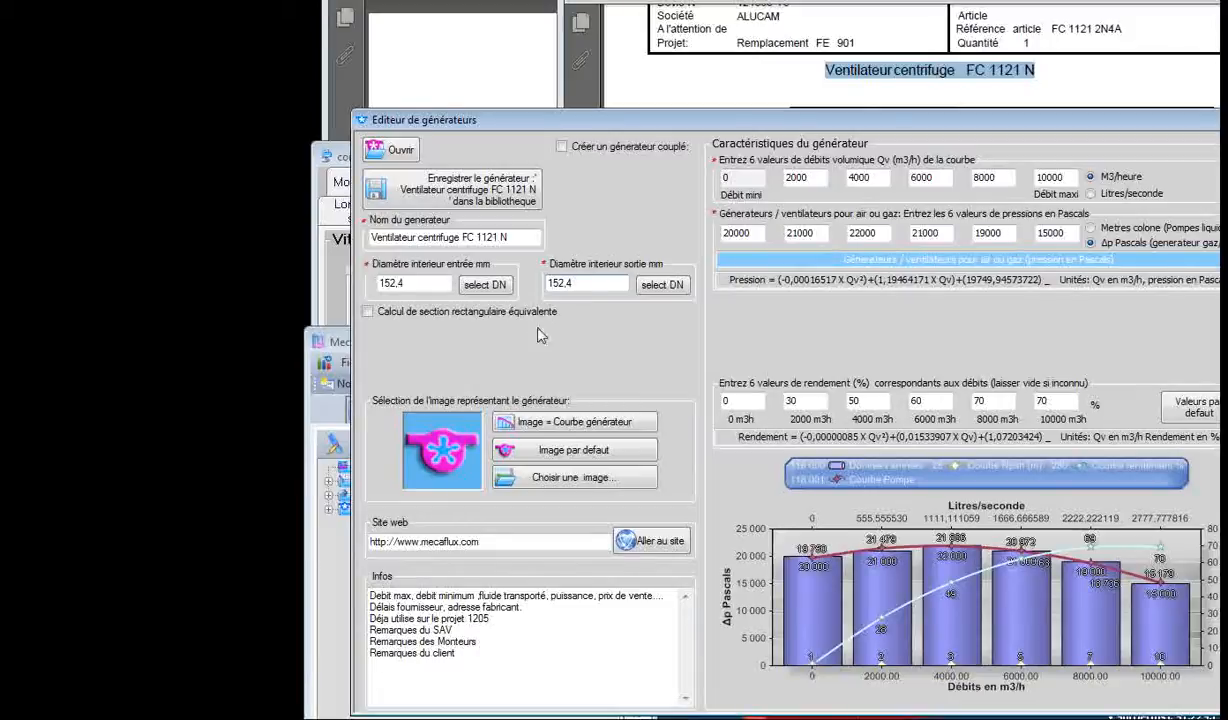
Use the generator's curve chart as its representative image instead of the default picture.
left_click(556, 424)
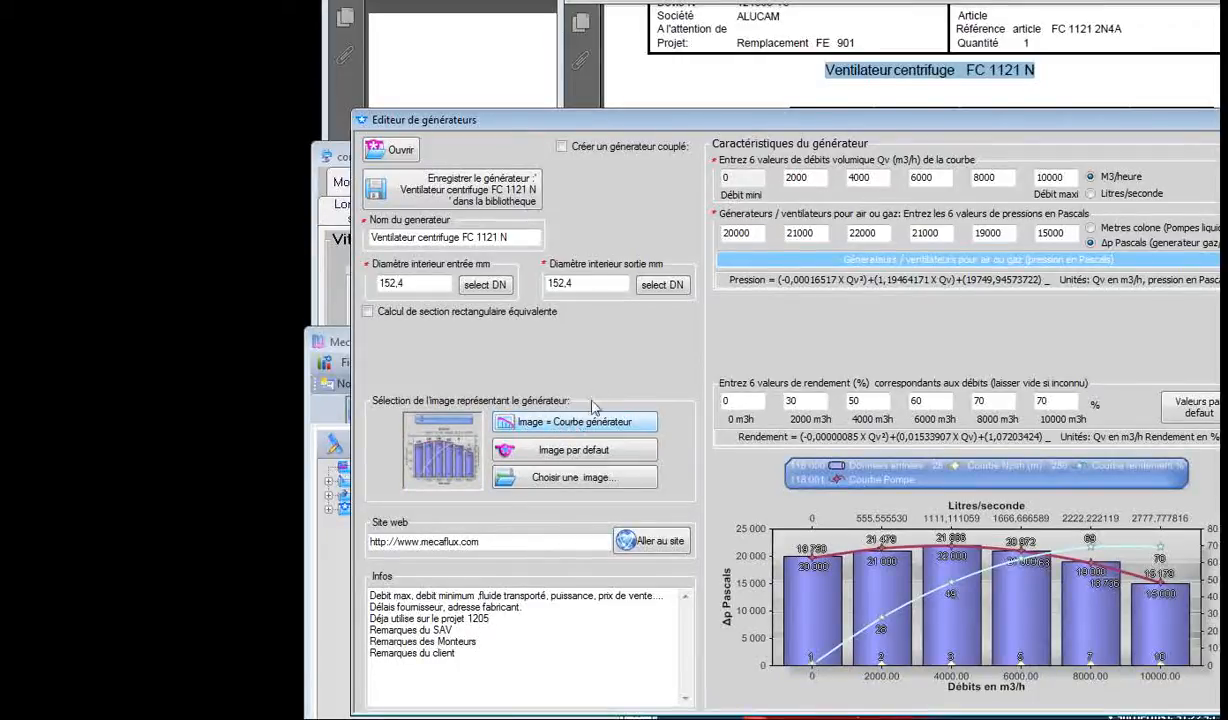
left_click(562, 447)
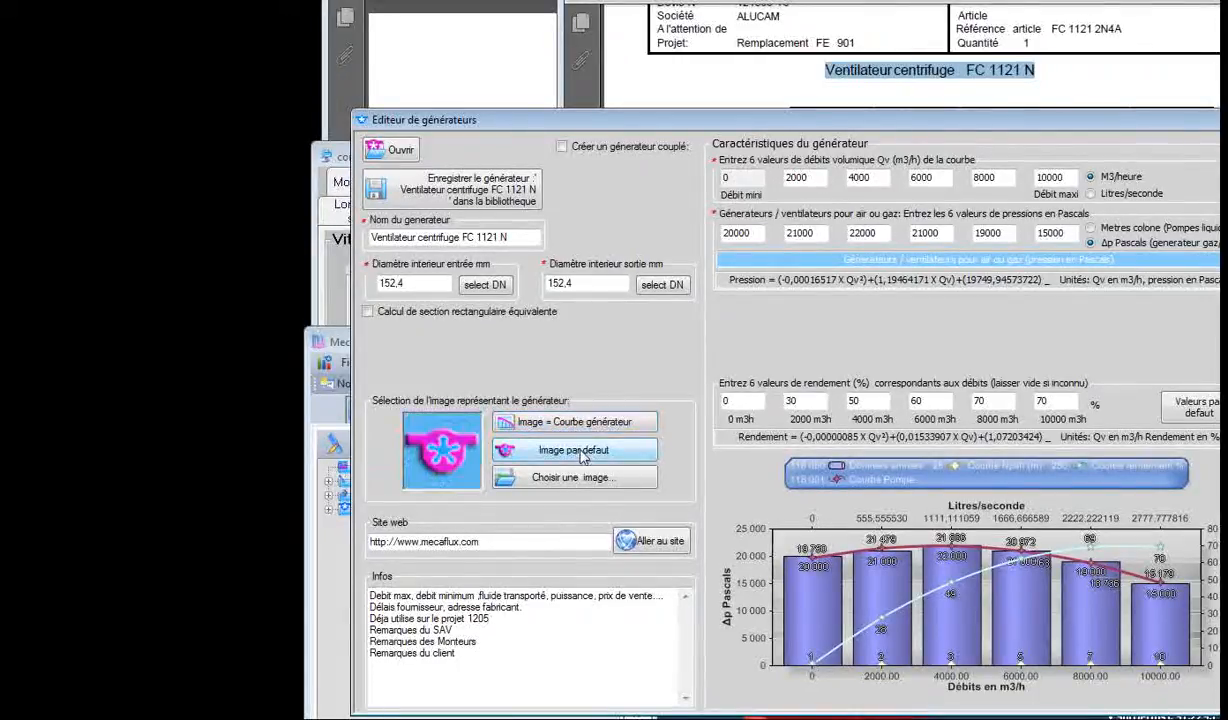
left_click(584, 426)
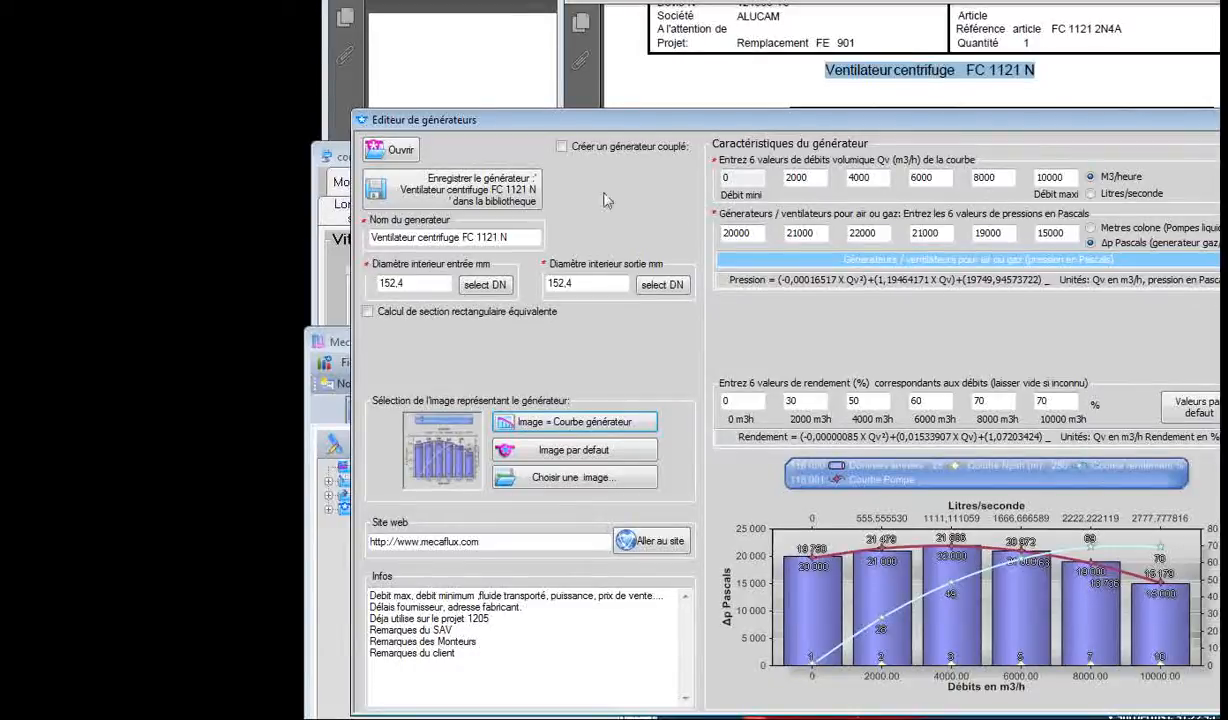
Save the fan generator to the library and close the generator editor.
left_click(437, 194)
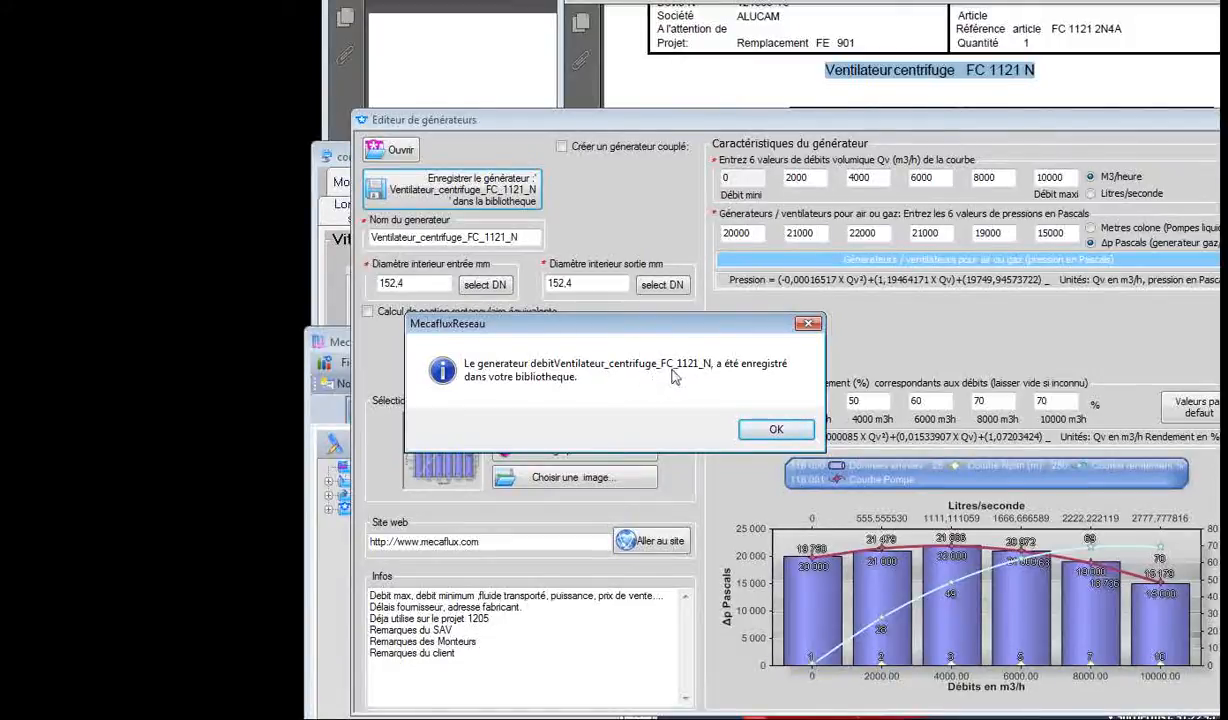
left_click(776, 428)
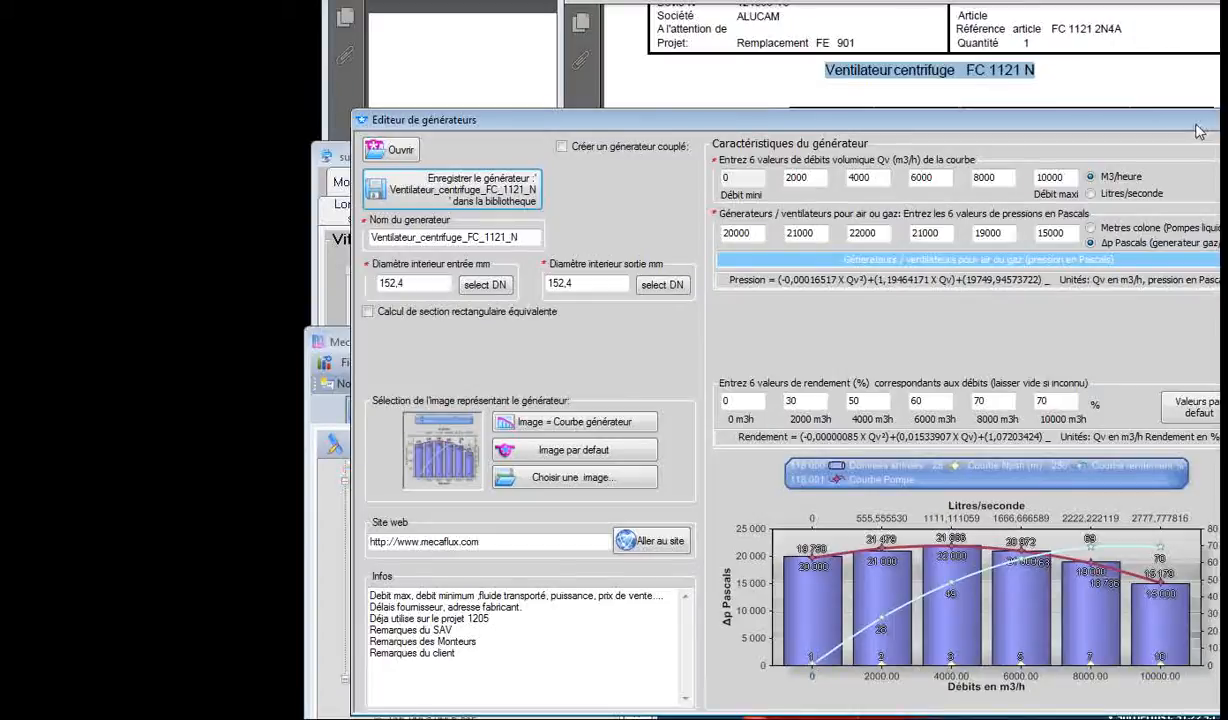
left_click_drag(1196, 124, 1119, 124)
left_click(1174, 120)
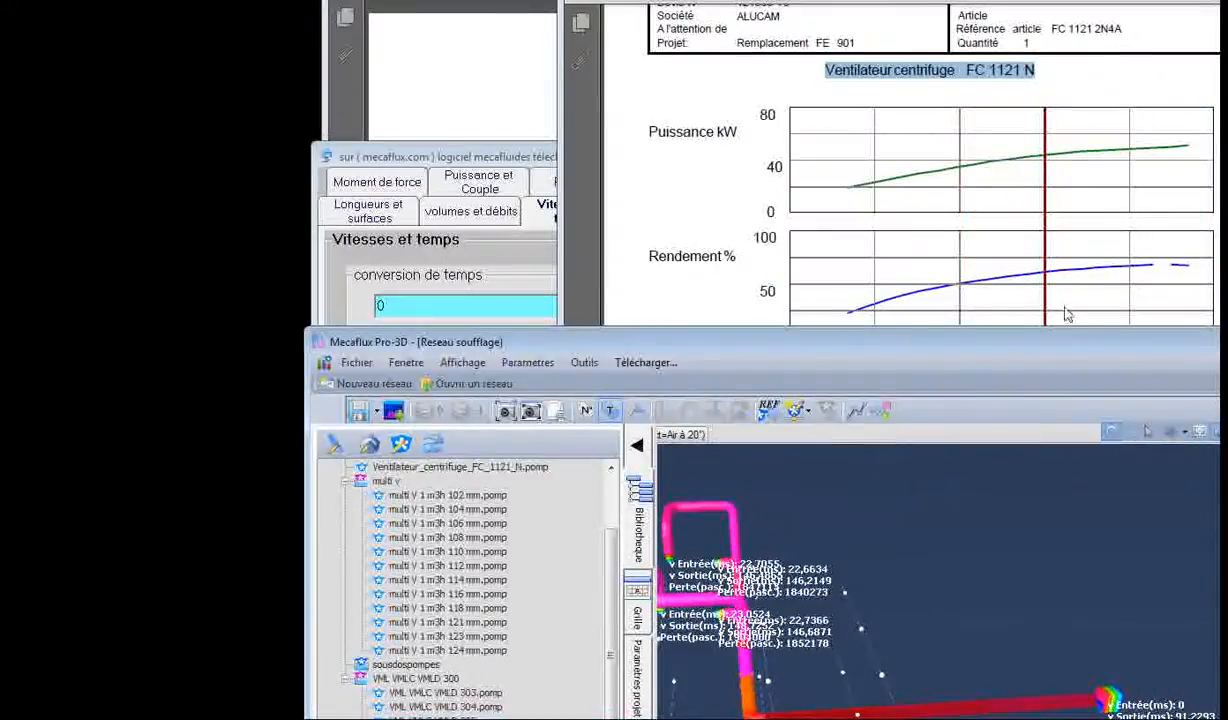
Clear away the fan datasheet, calculation notes and unit converter, and reposition the window of the Reseau soufflage network.
mouse_move(1157, 0)
left_mouse_down()
mouse_move(1039, 25)
mouse_move(976, 88)
left_mouse_up()
left_click(1127, 90)
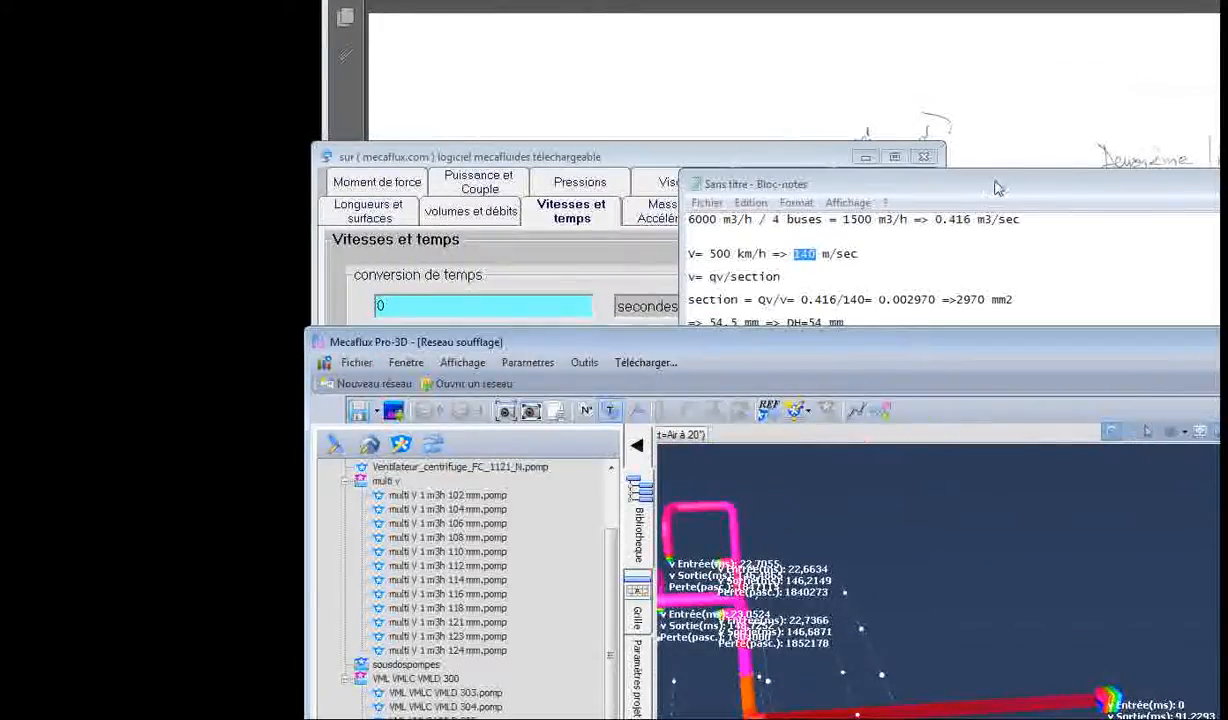
left_click(962, 180)
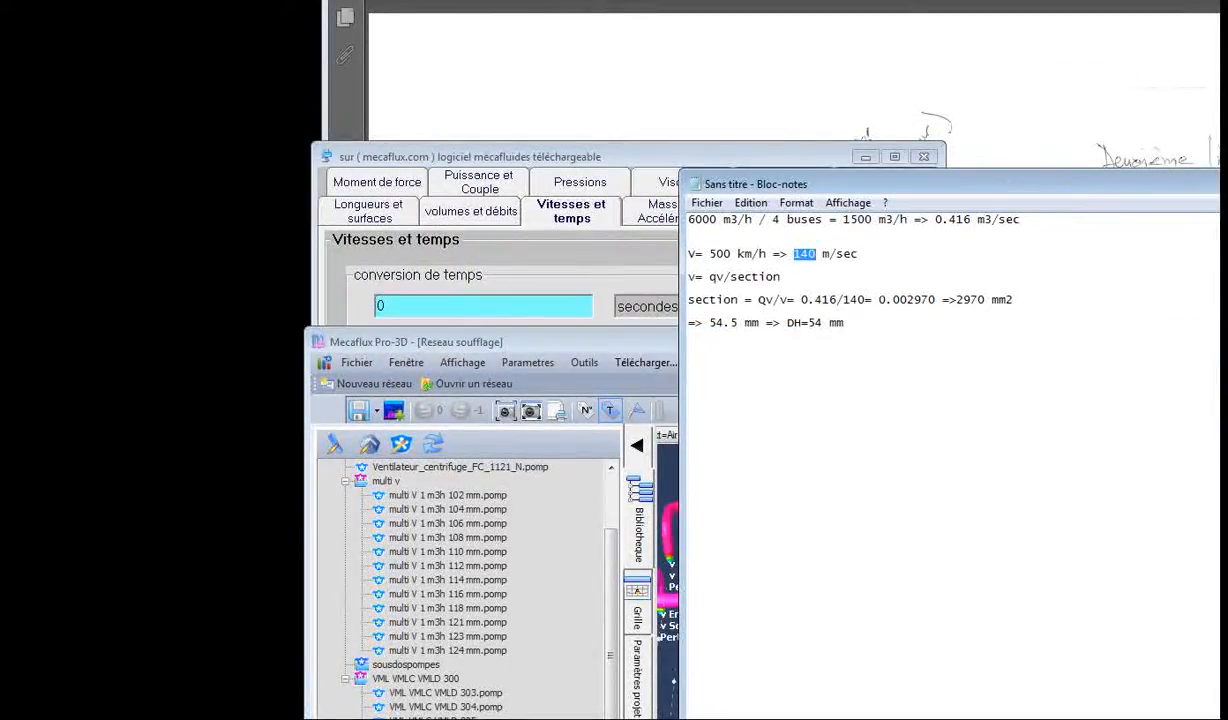
key("super+Down")
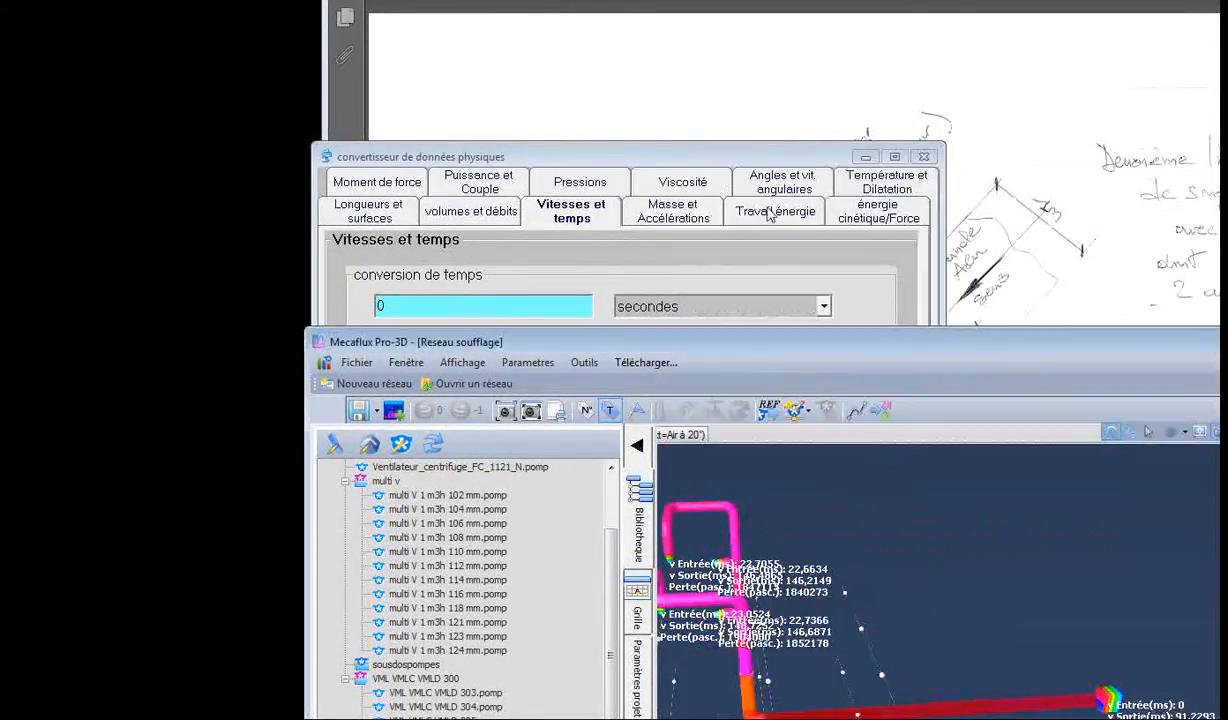
left_click(924, 157)
left_click_drag(781, 345, 785, 39)
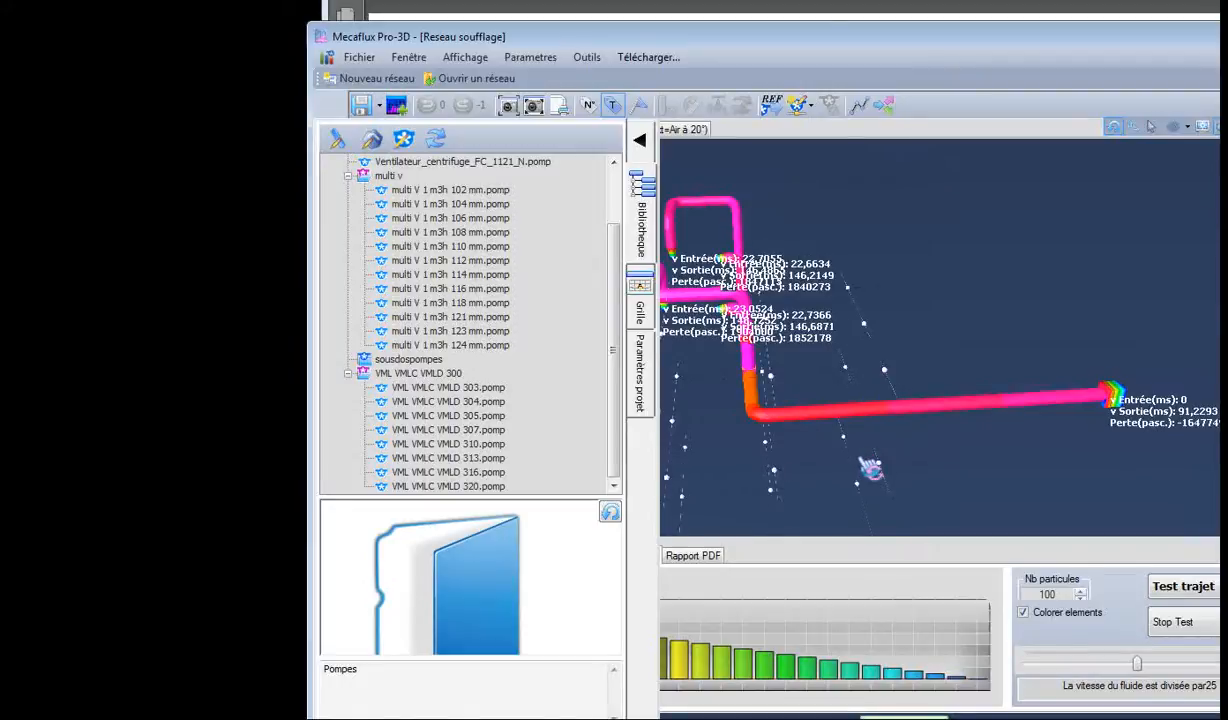
Delete the existing test generator from the free end of the network's main supply pipe.
left_click_drag(872, 470, 822, 300)
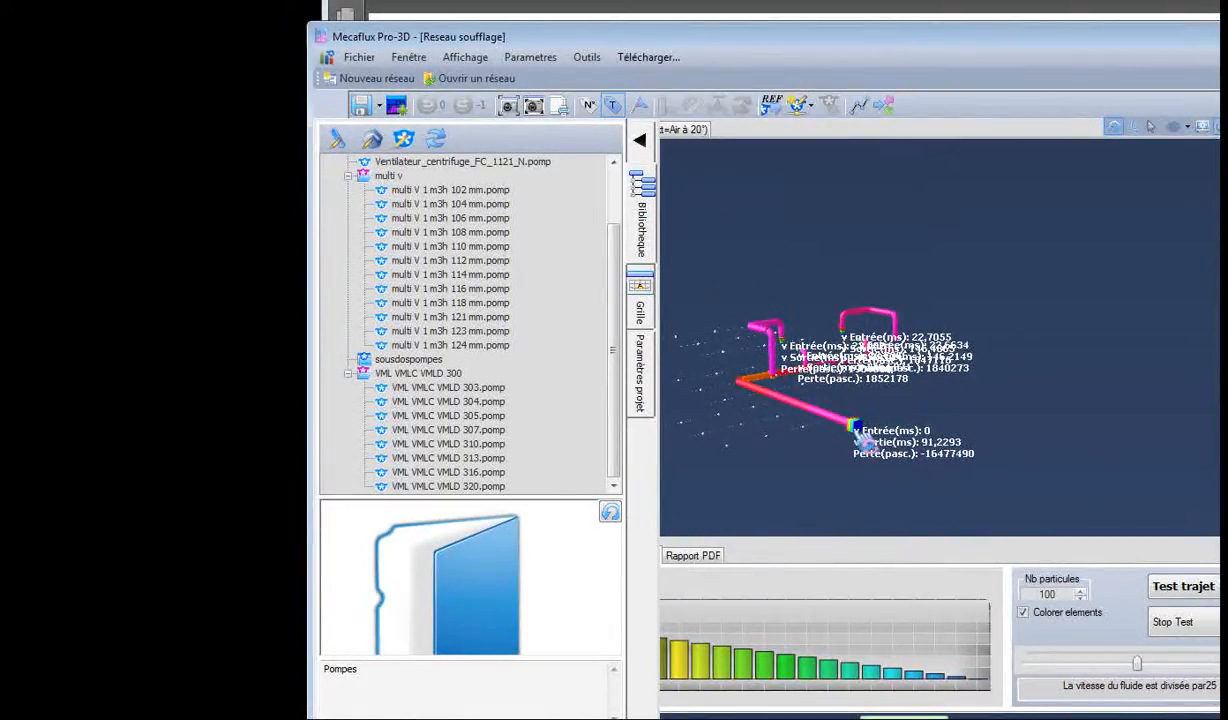
left_click(862, 440)
left_click(798, 105)
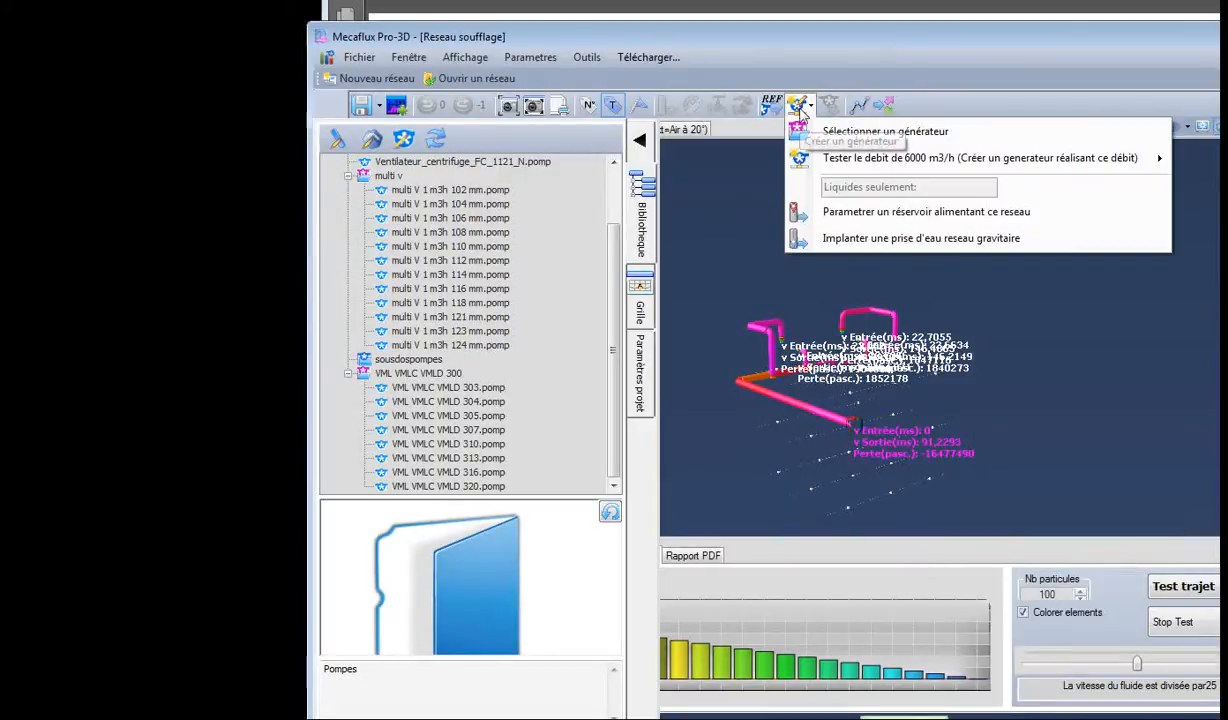
mouse_move(843, 157)
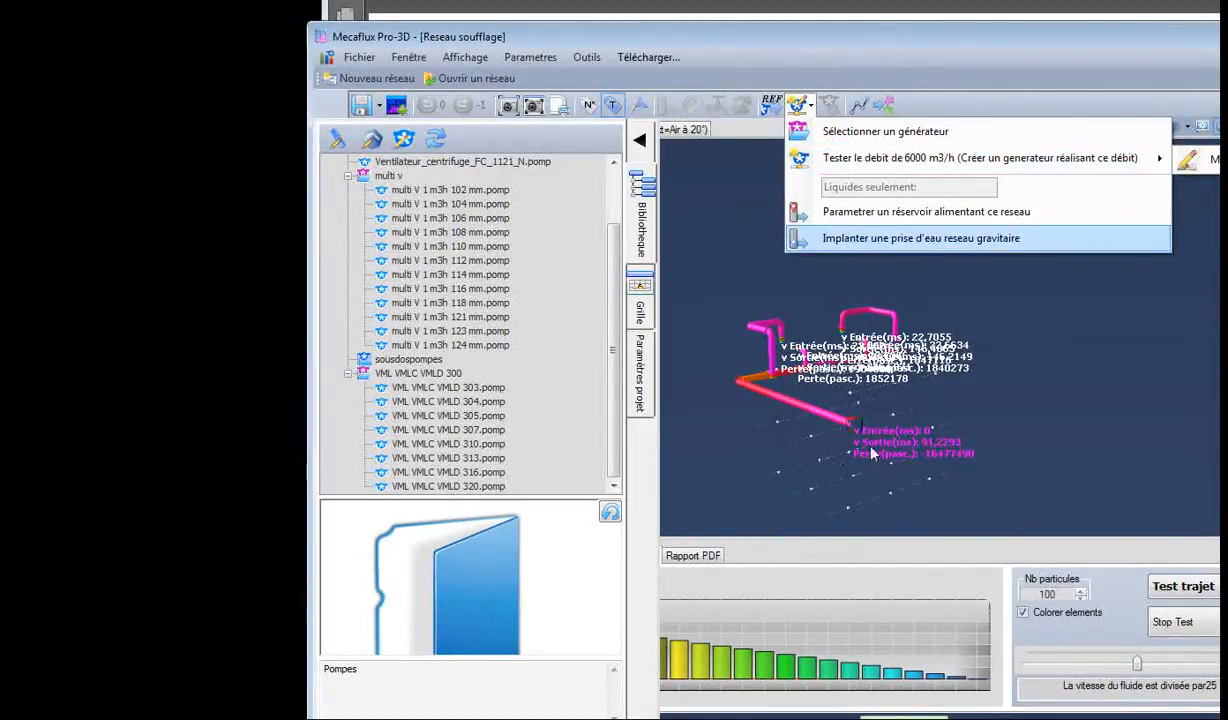
left_click(900, 238)
scroll(855, 438, "up", 5)
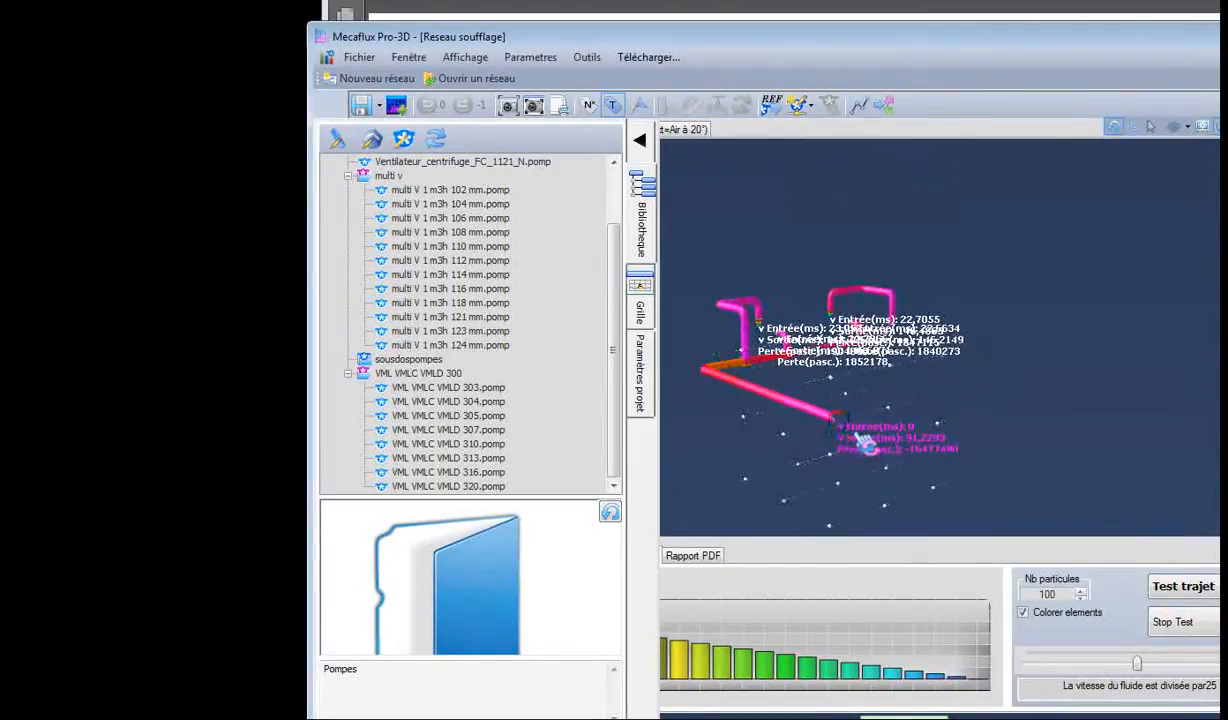
scroll(930, 462, "up", 2)
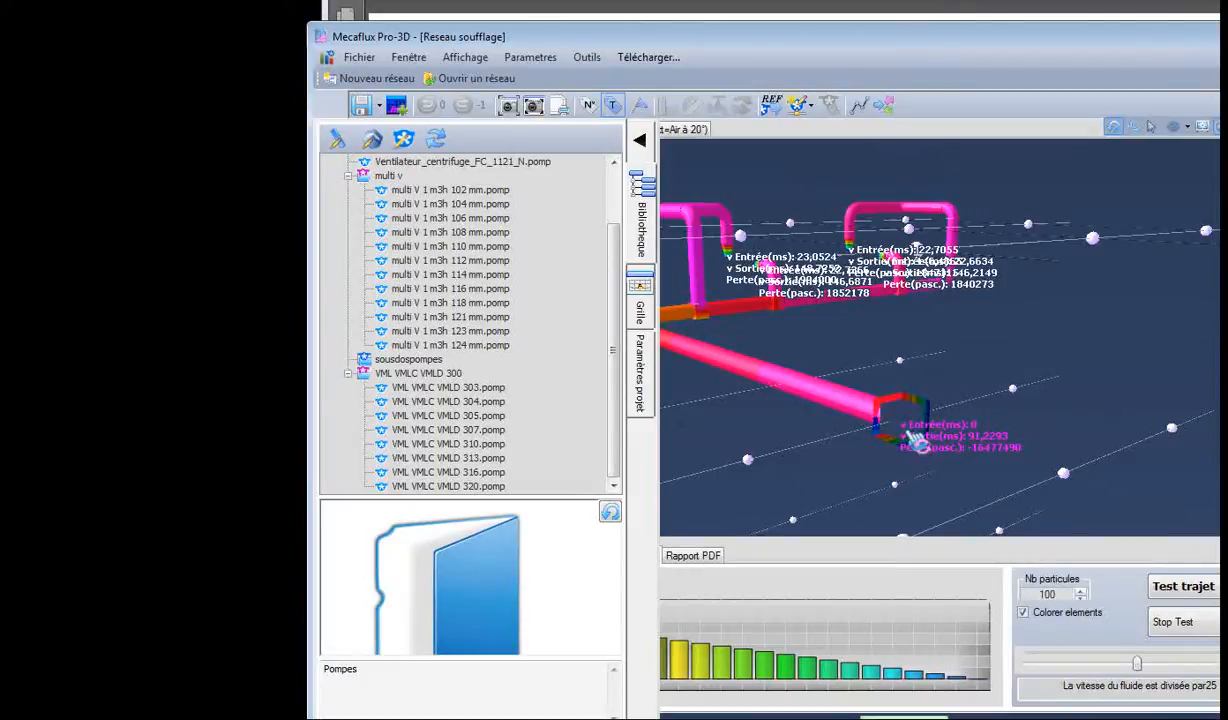
key("Delete")
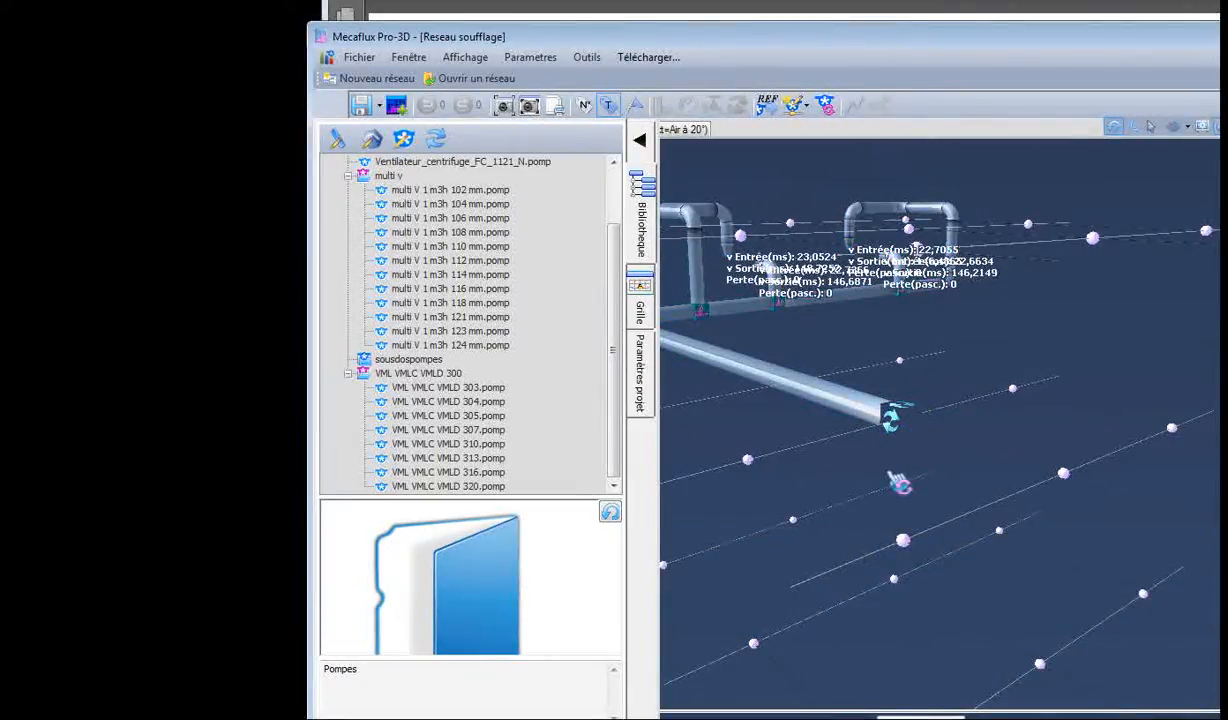
Insert the Ventilateur_centrifuge_FC_1121_N fan from the pump library at the start of the network.
scroll(432, 235, "up", 2)
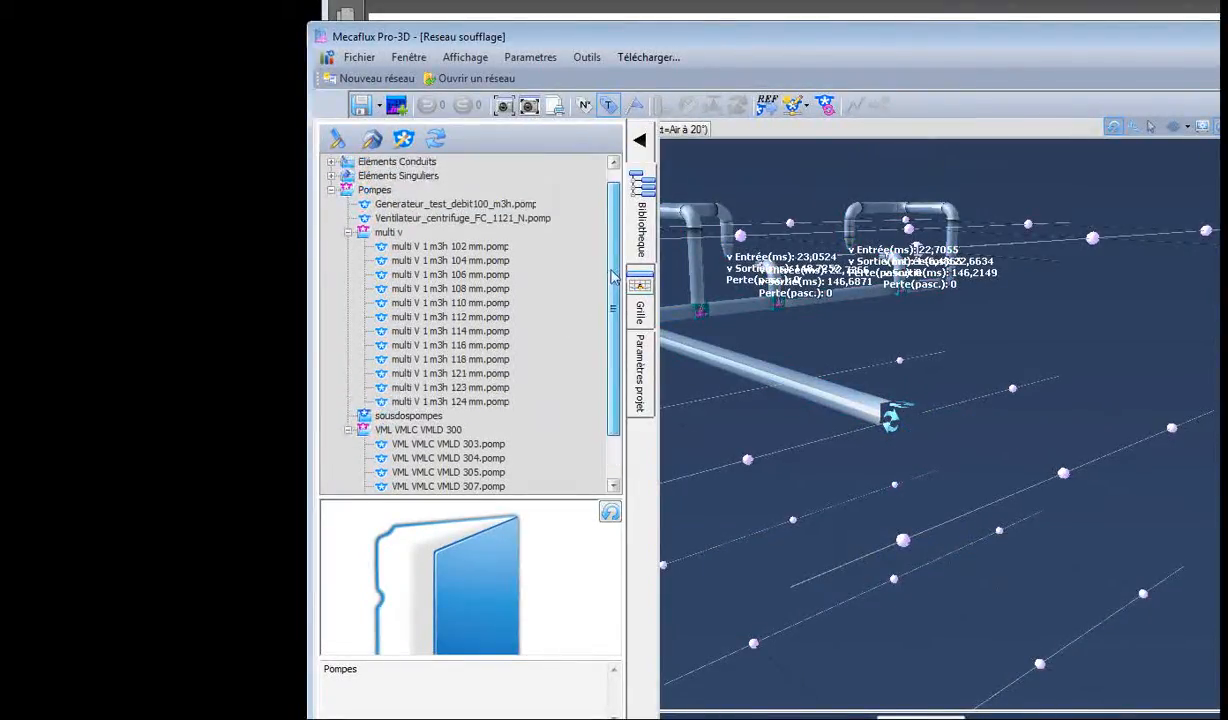
left_click(430, 233)
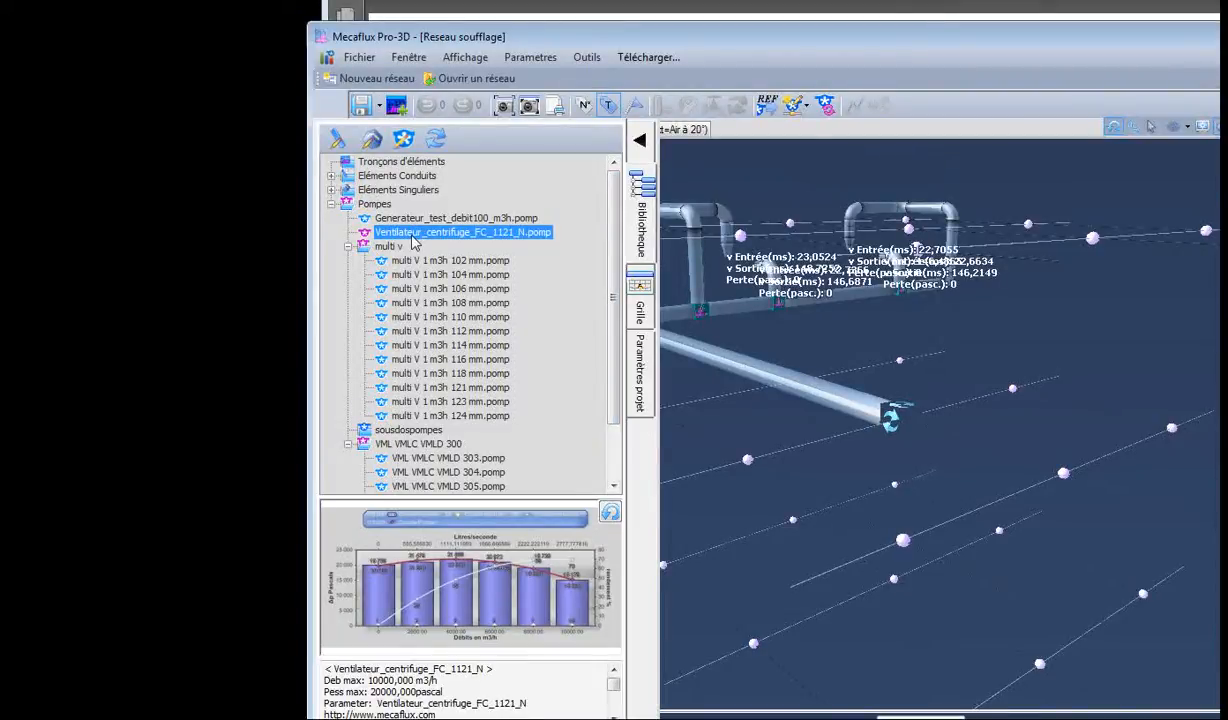
left_click_drag(465, 232, 910, 441)
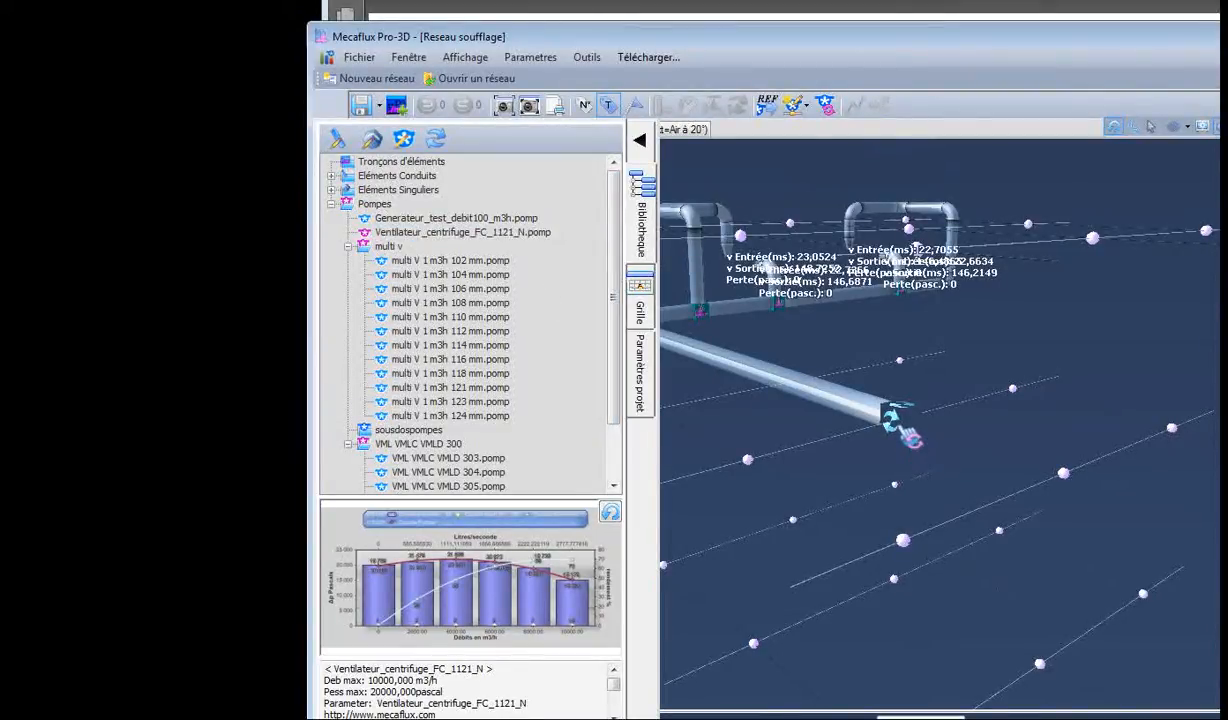
left_click_drag(428, 238, 614, 251)
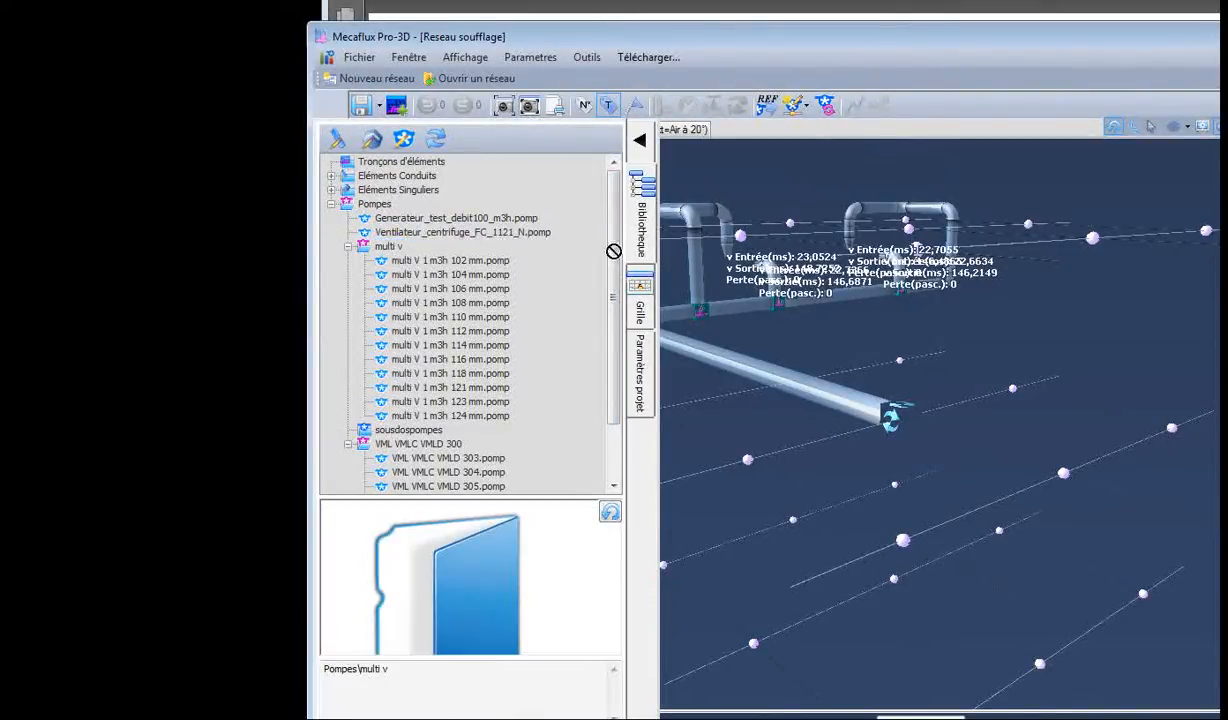
left_click_drag(950, 437, 950, 436)
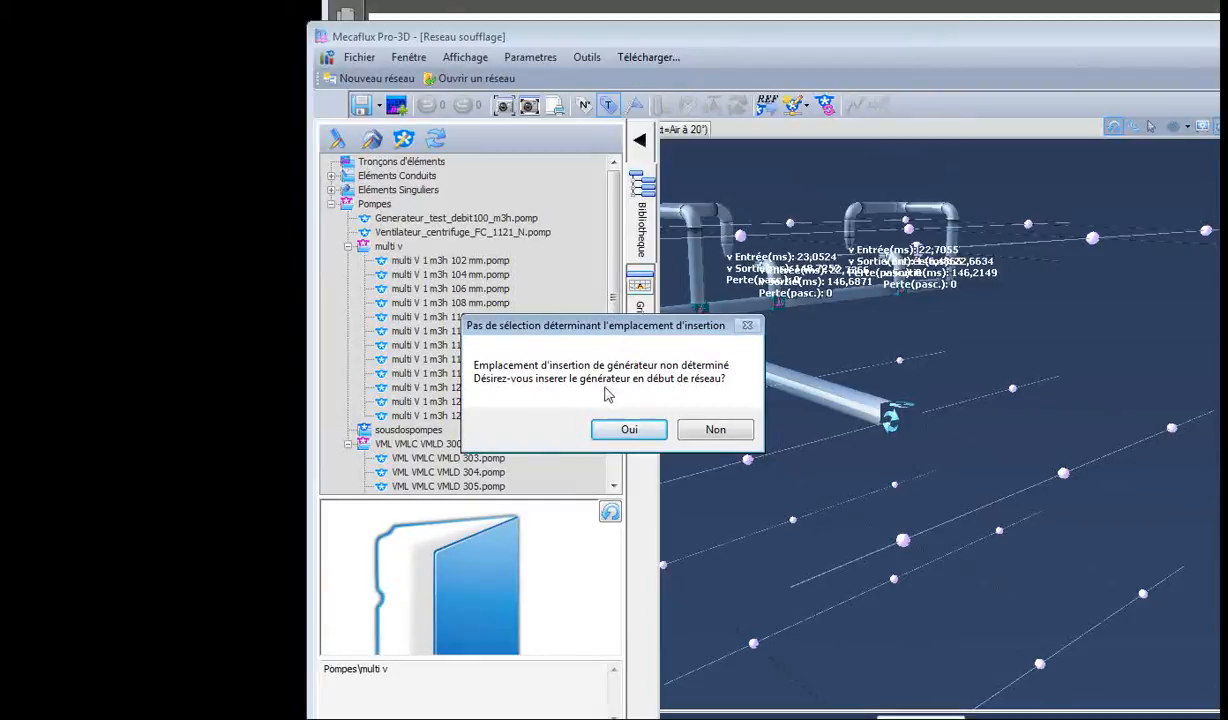
left_click(630, 430)
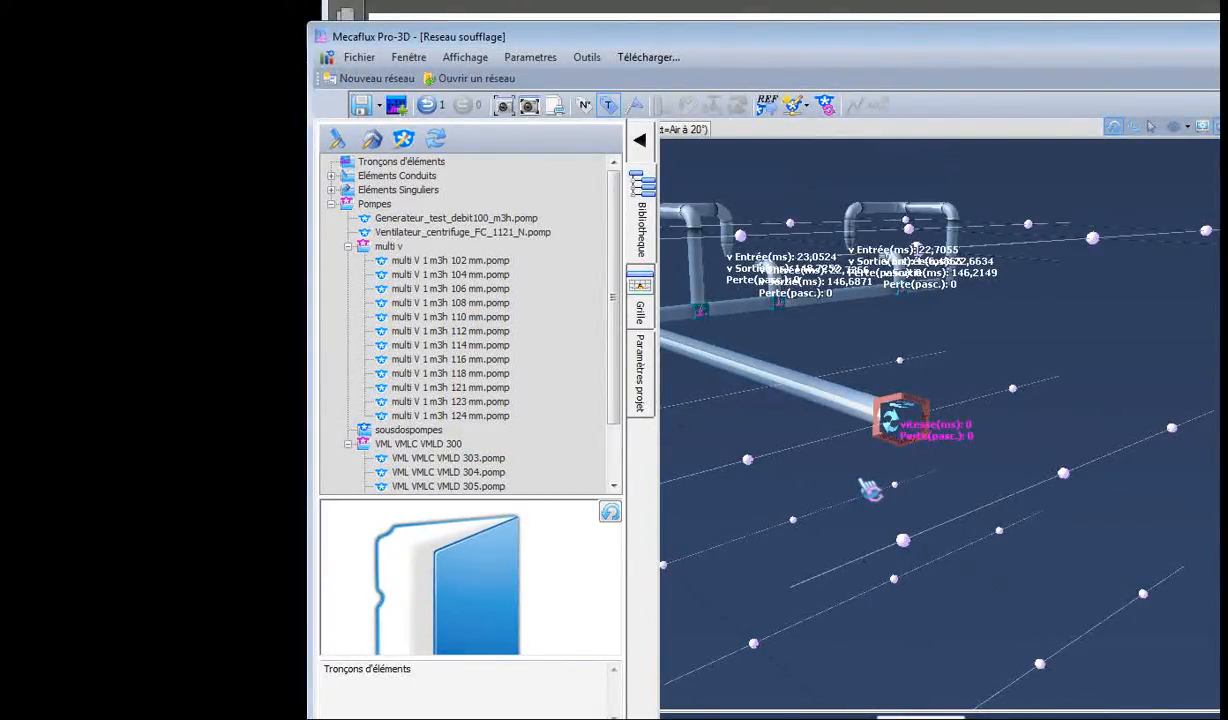
left_click_drag(860, 482, 873, 472)
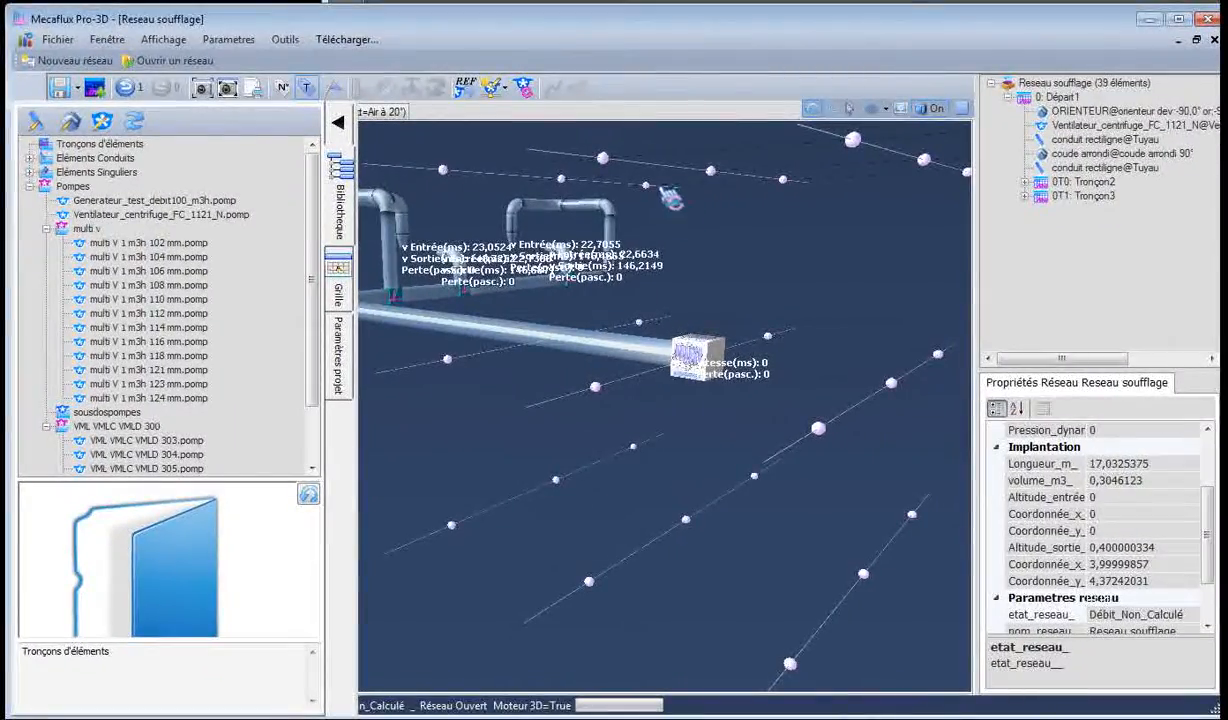
Calculate the network's operating flow with the newly inserted fan and the existing circulating fluid.
left_click(494, 88)
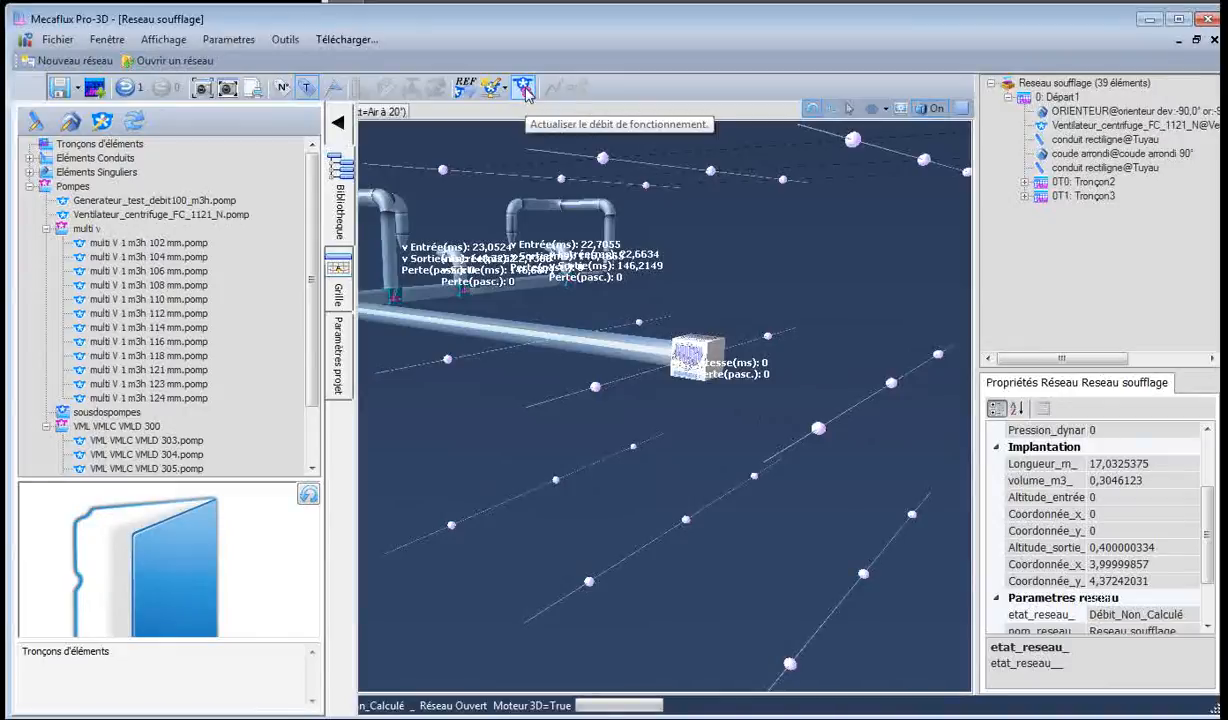
left_click(524, 88)
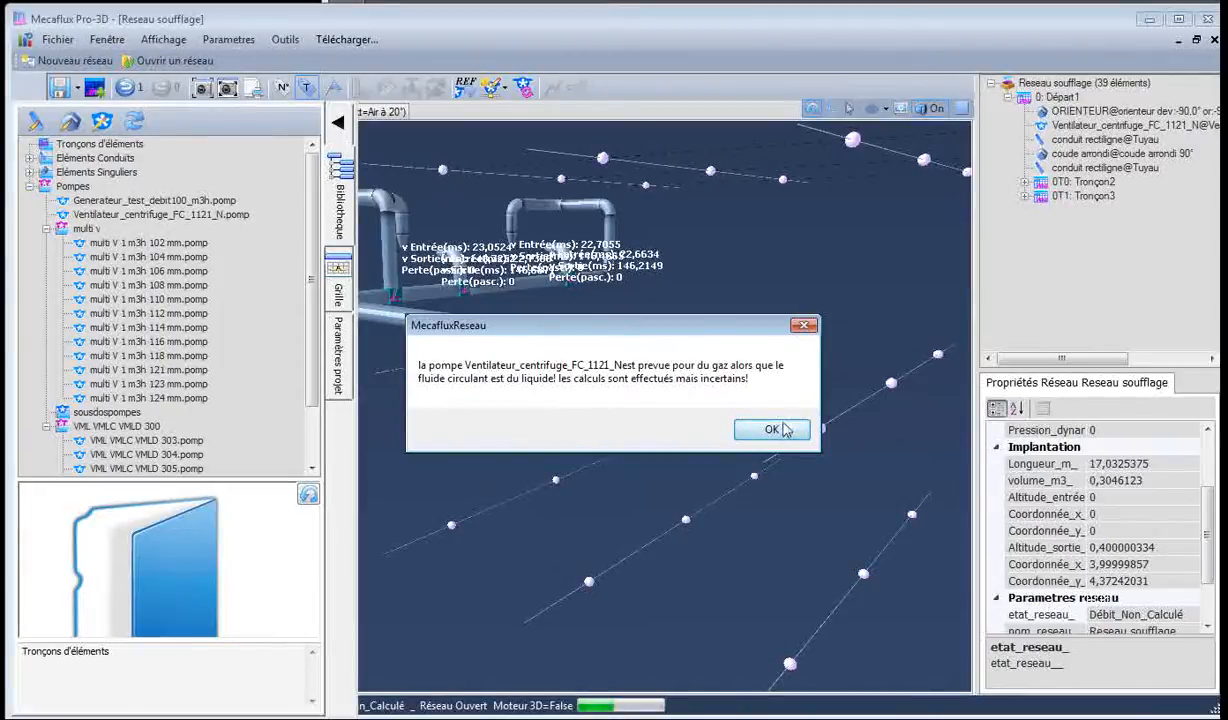
left_click(770, 429)
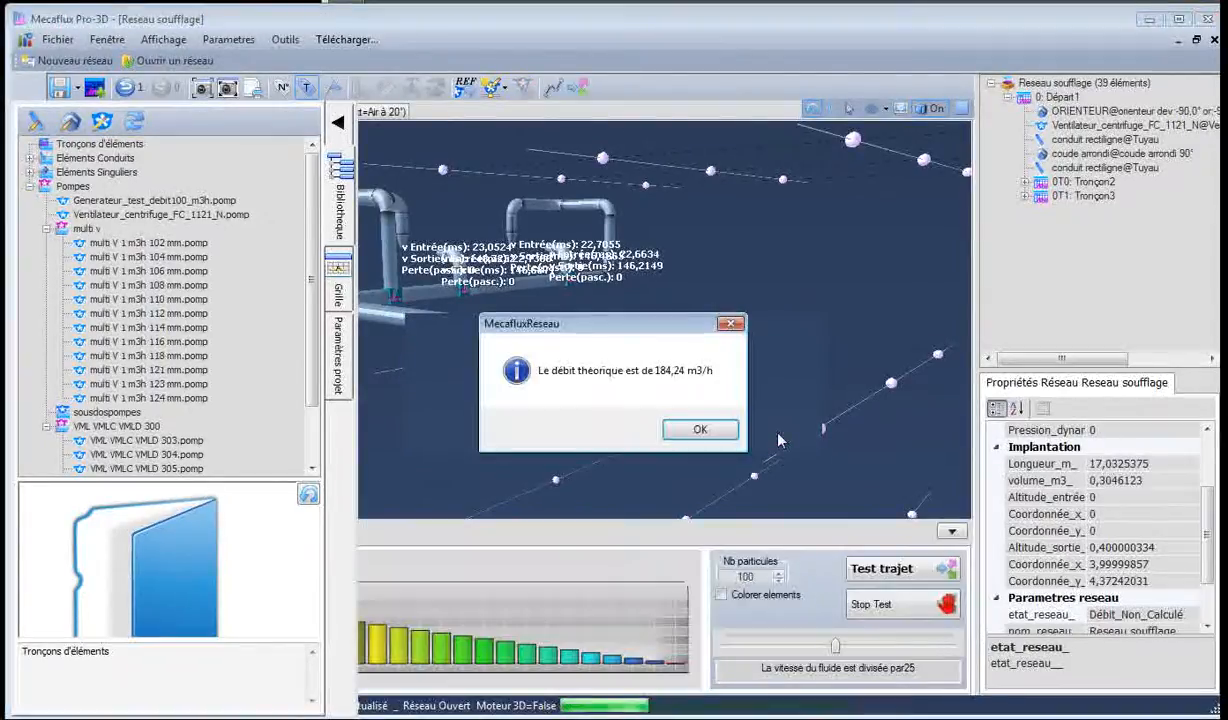
left_click(705, 429)
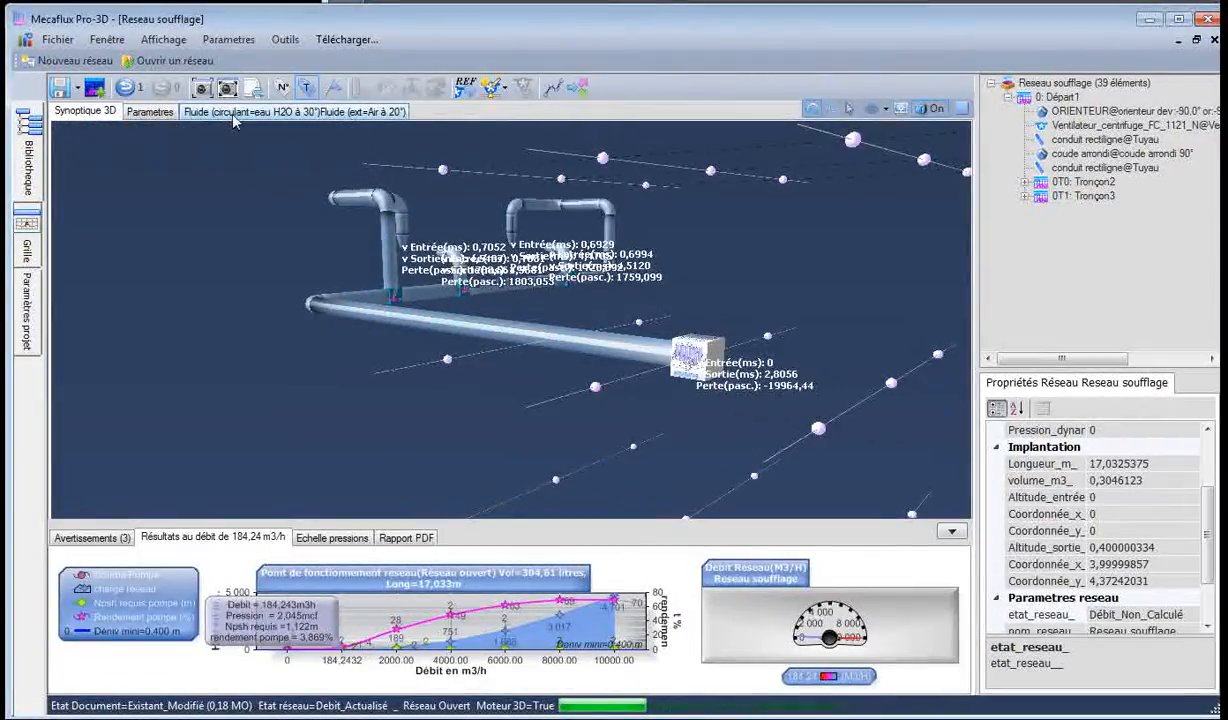
Open the circulating fluid for modification and choose the gas Air at 20 °C.
left_click(235, 114)
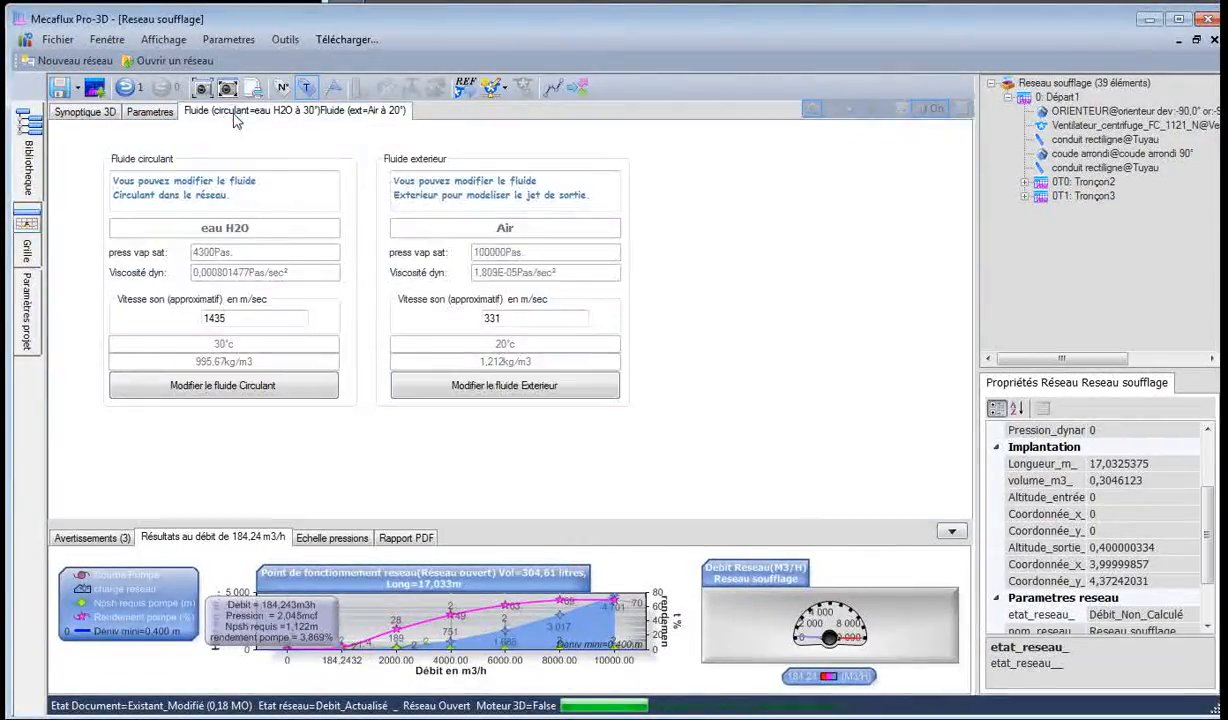
left_click(232, 388)
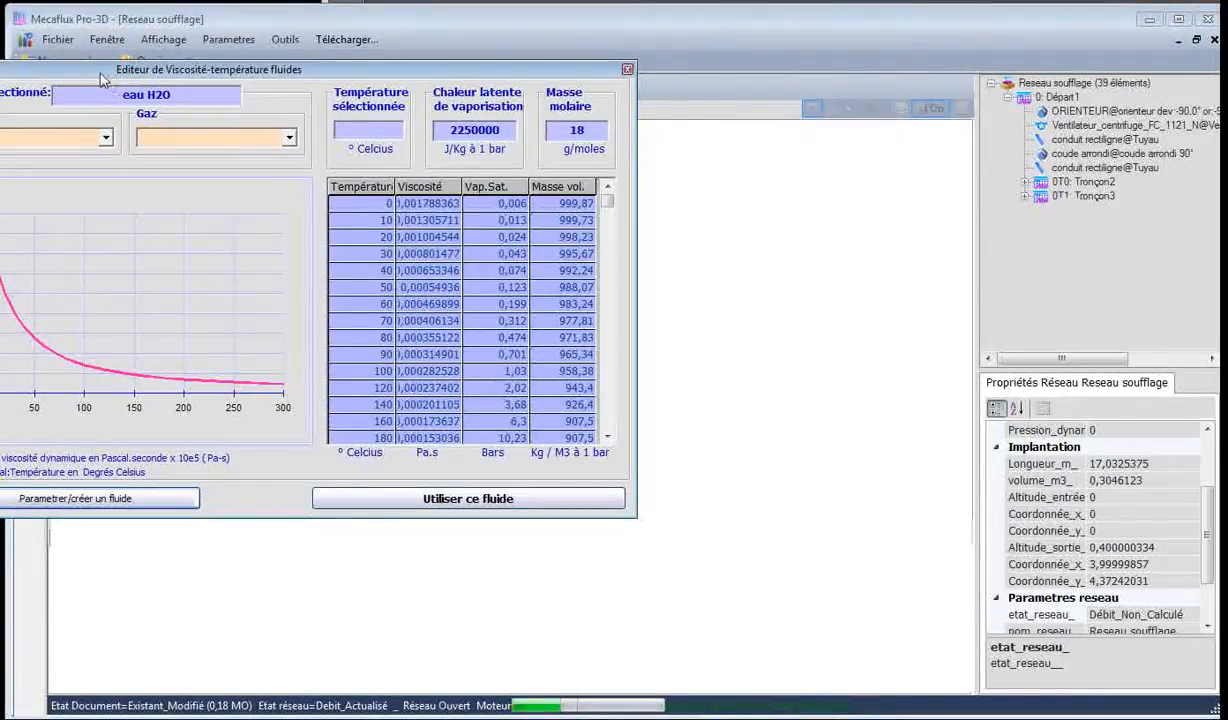
left_click_drag(101, 79, 263, 111)
left_click(452, 172)
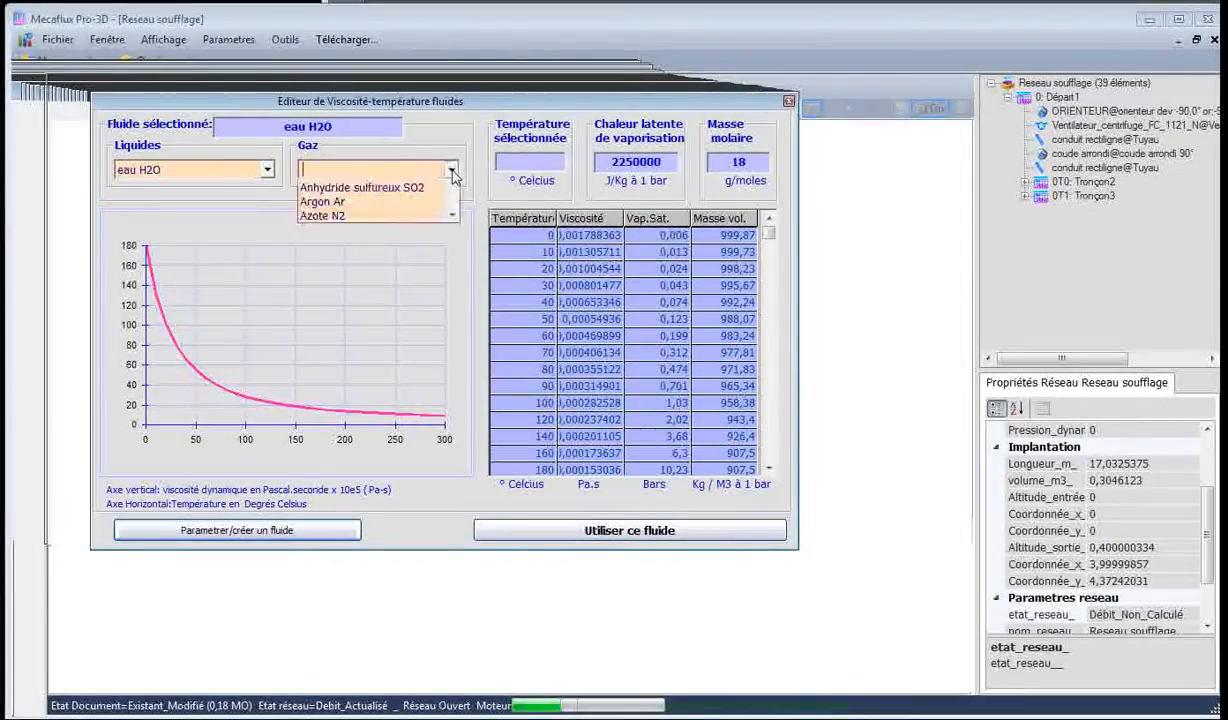
left_click(320, 228)
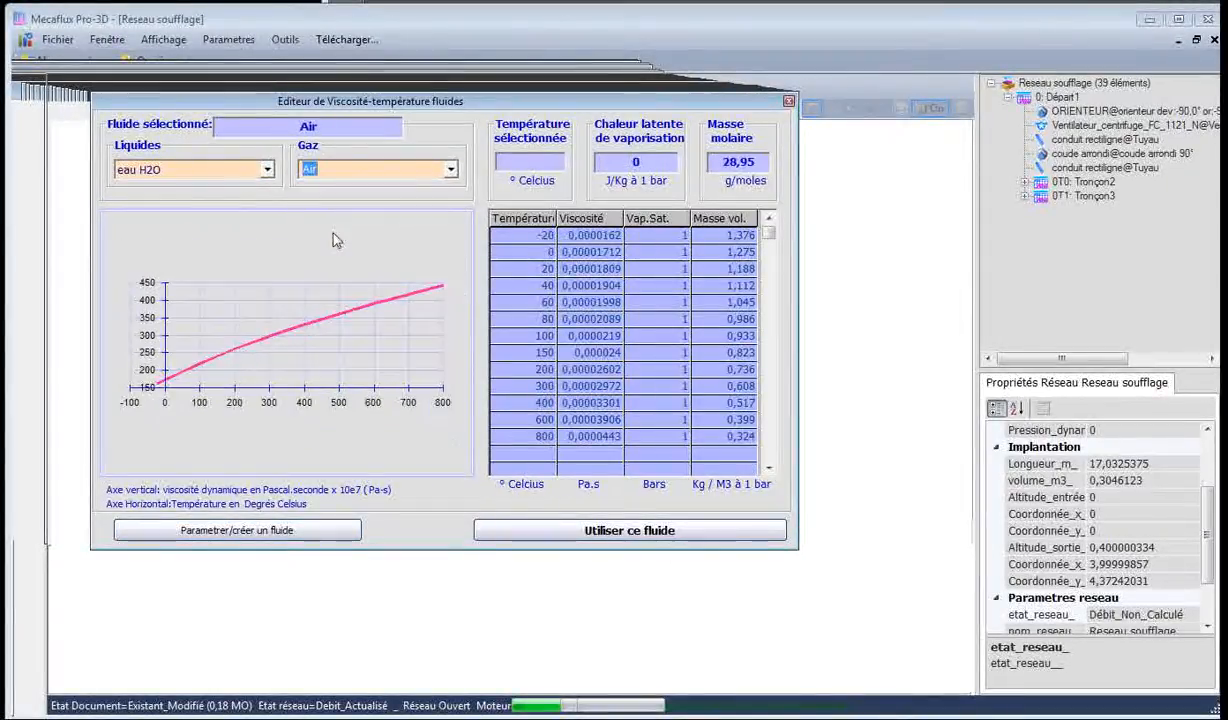
left_click(537, 270)
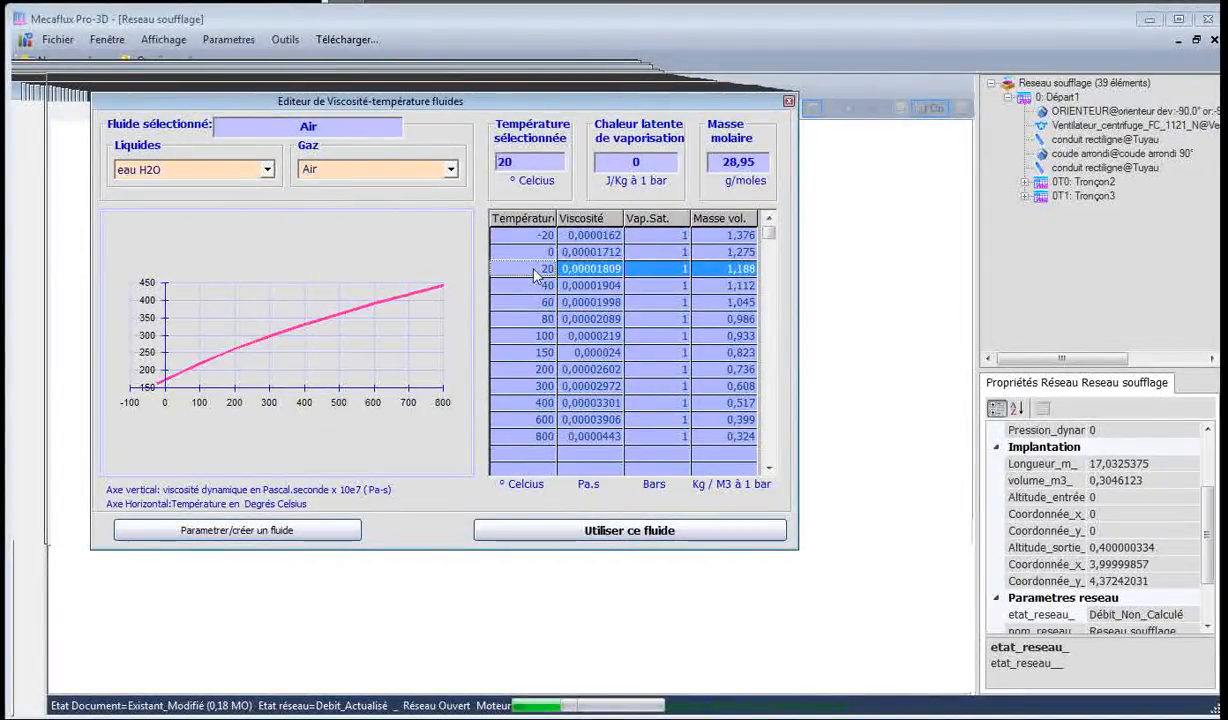
Apply the selected fluid to the network, using the atmospheric pressure calculated for an altitude of 100 m.
left_click(592, 532)
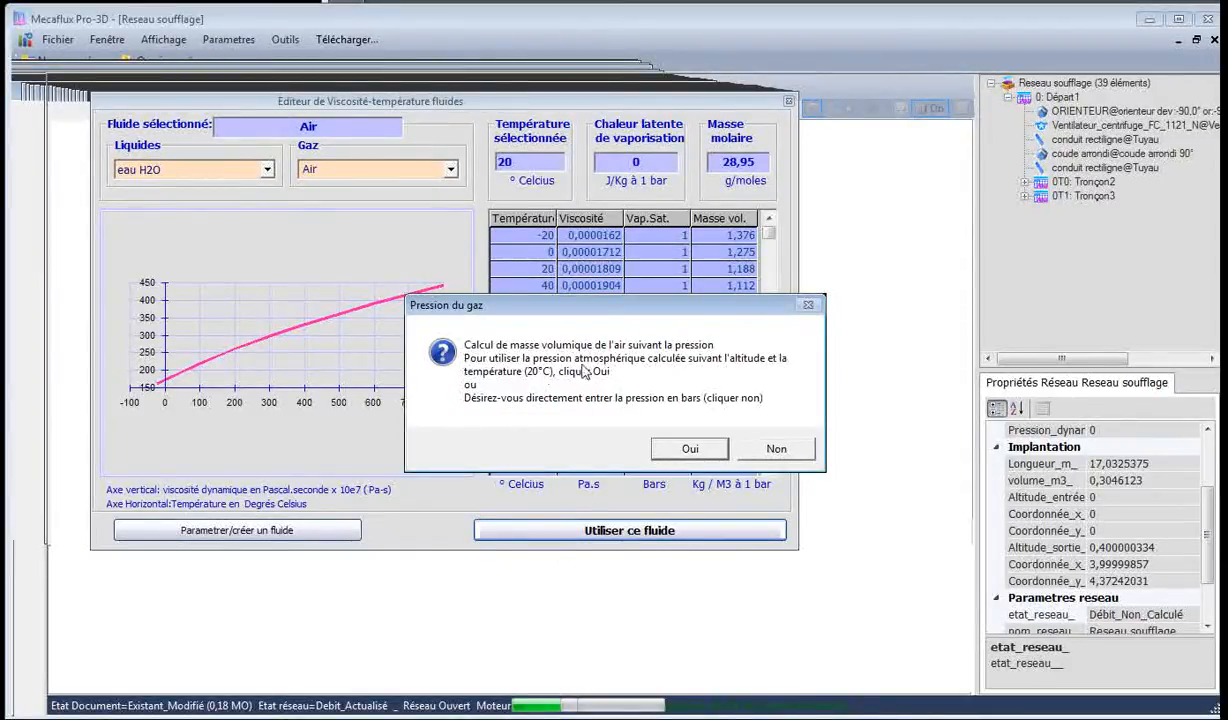
left_click(689, 450)
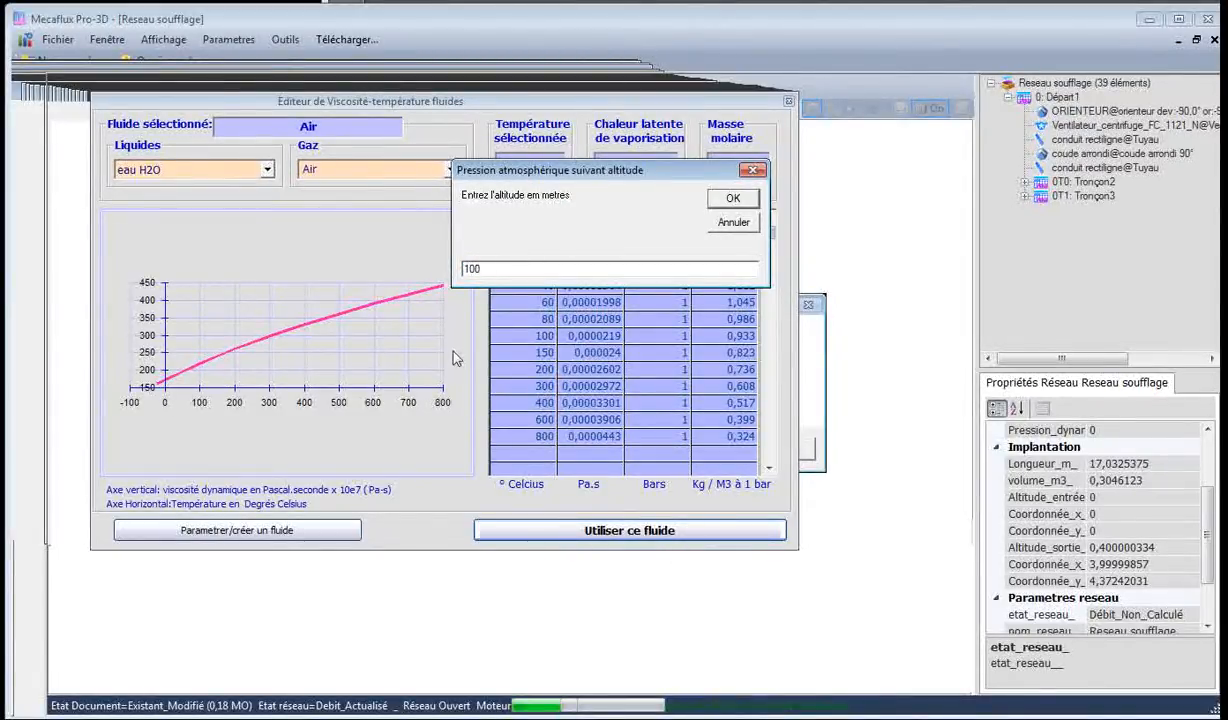
left_click(735, 200)
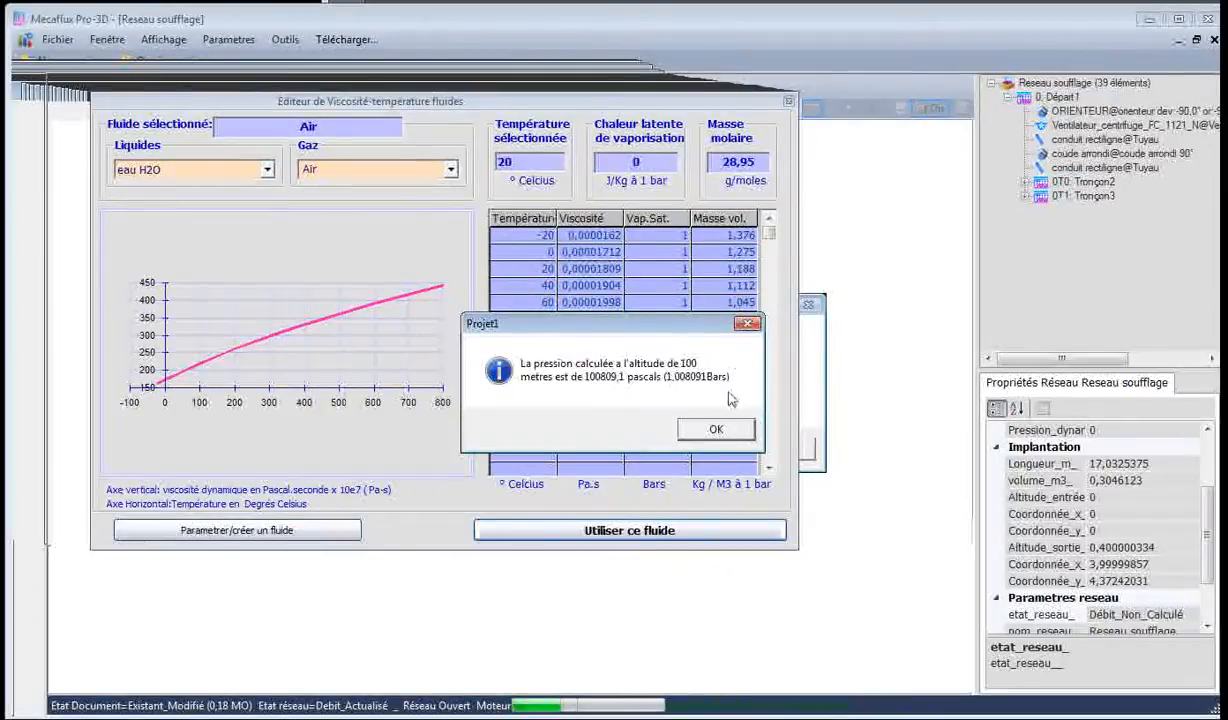
left_click(716, 429)
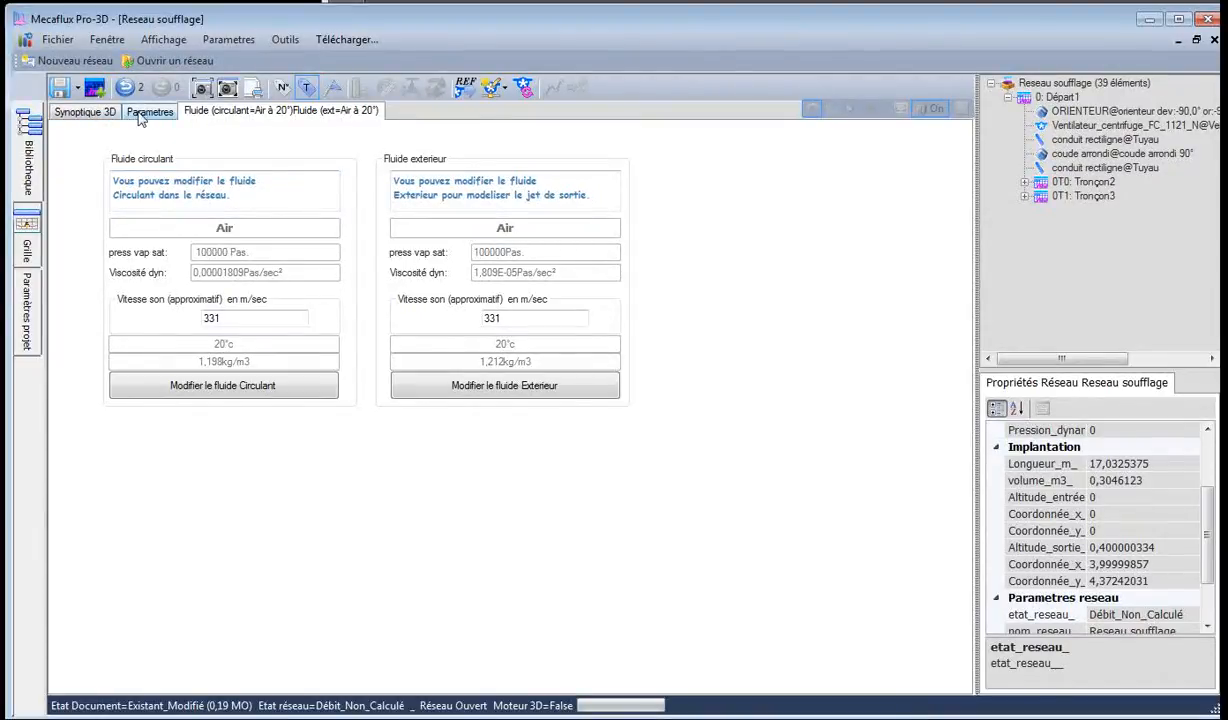
Recalculate the operating flow of the 3D network with air and examine the outlet velocities at the nozzles.
left_click(85, 111)
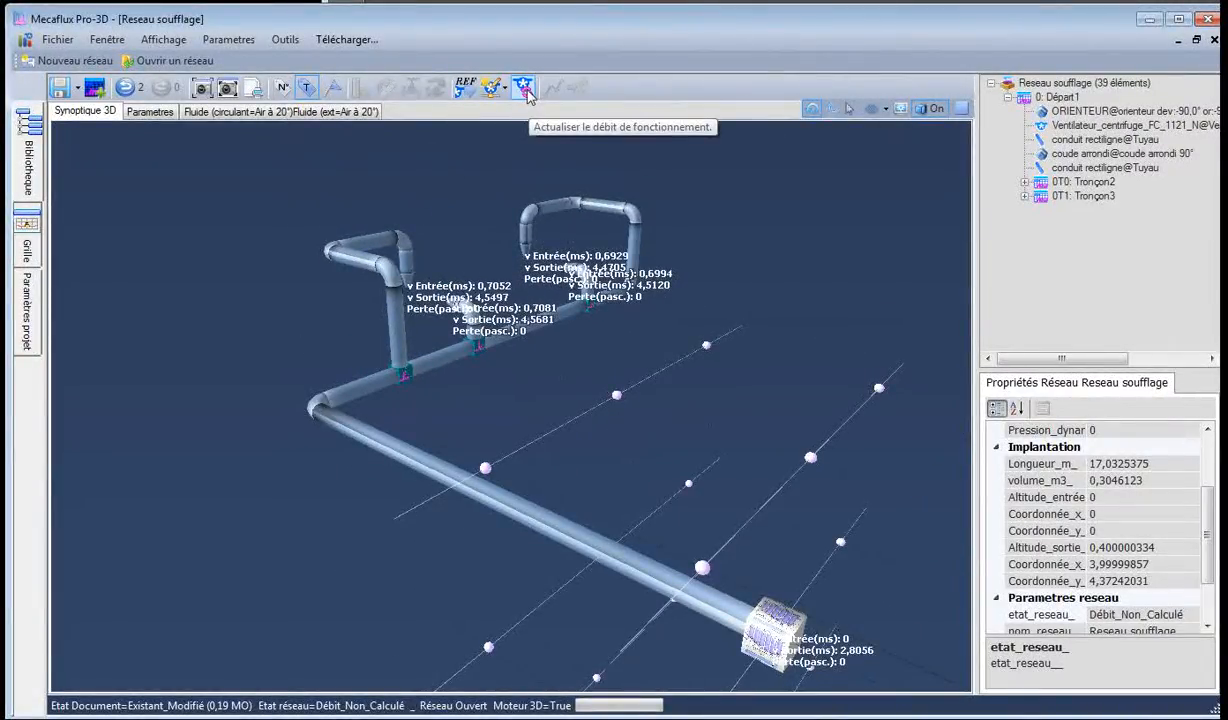
left_click(524, 89)
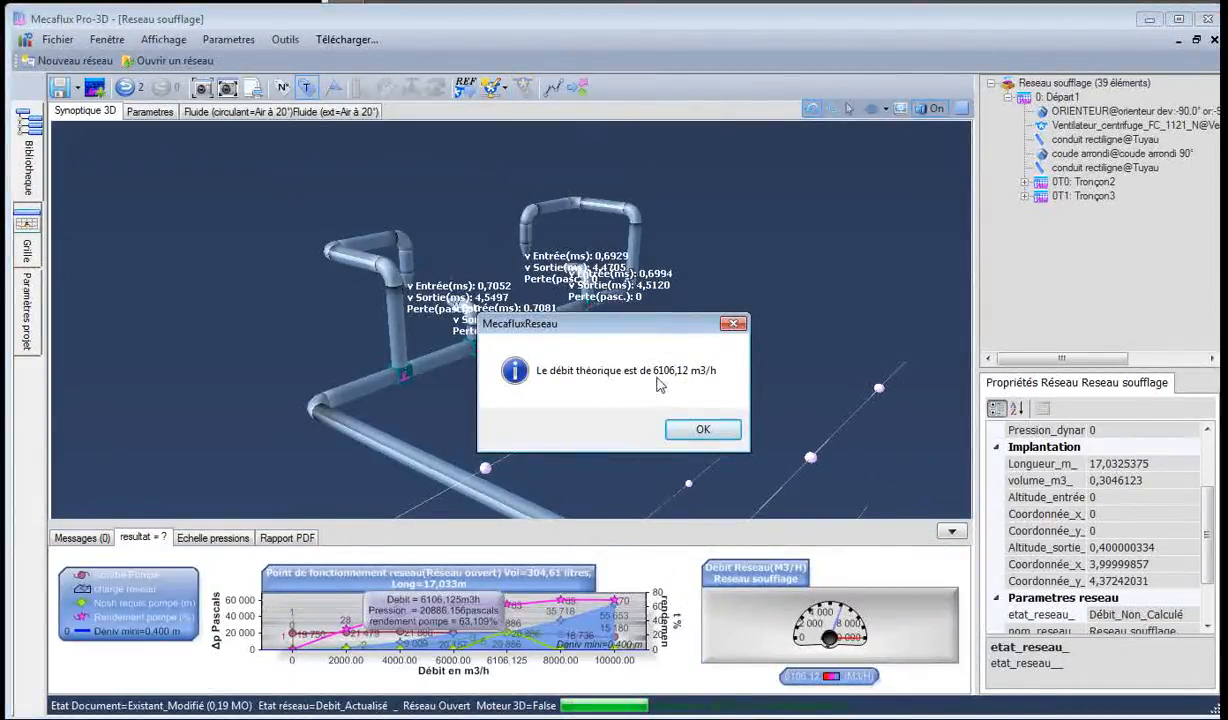
left_click(700, 430)
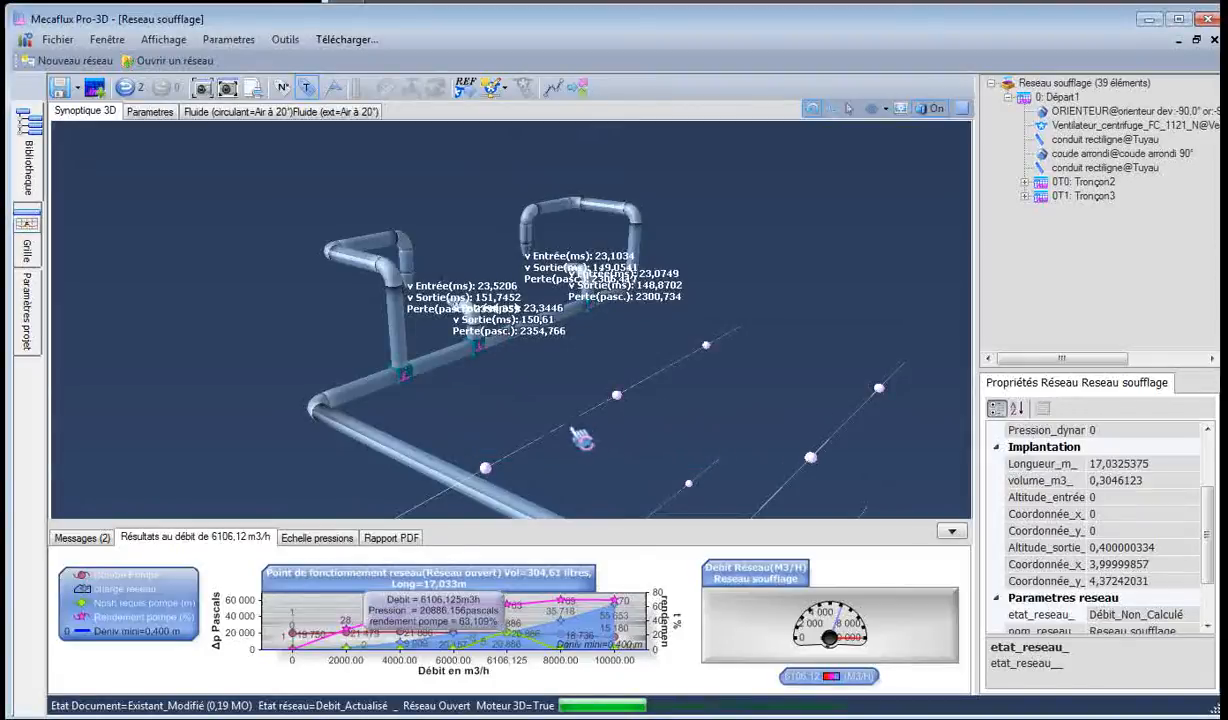
left_click_drag(697, 403, 400, 362)
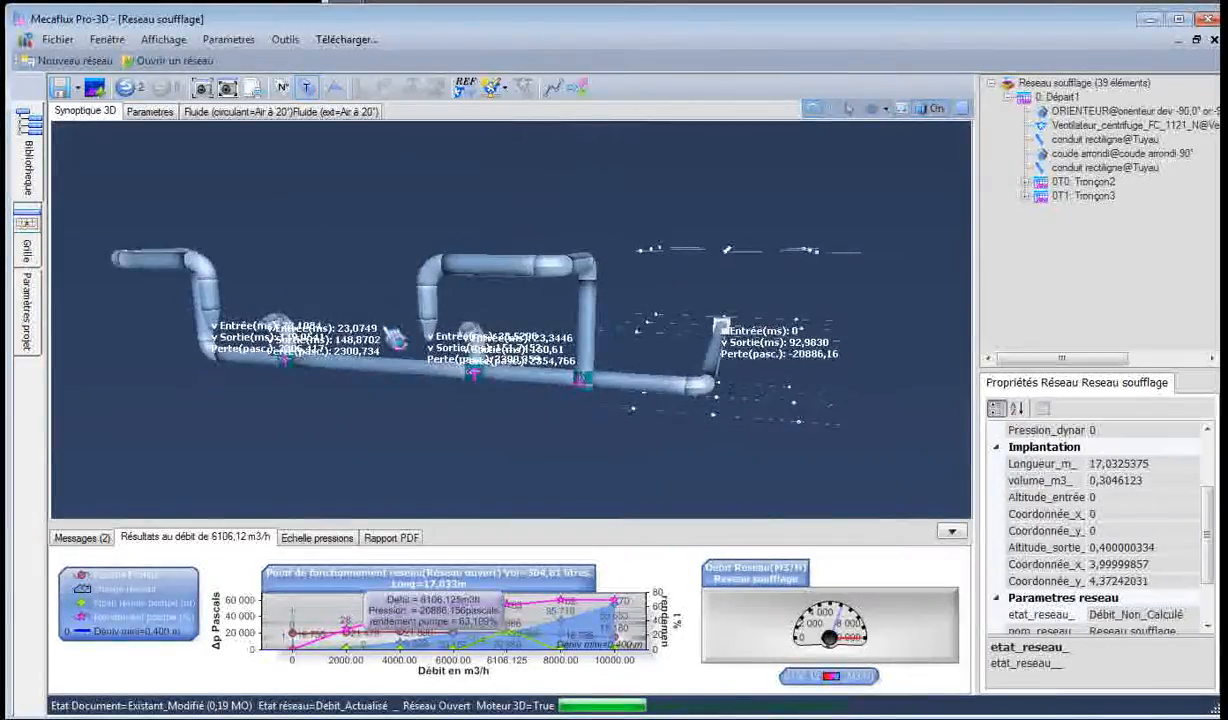
scroll(394, 337, "up", 3)
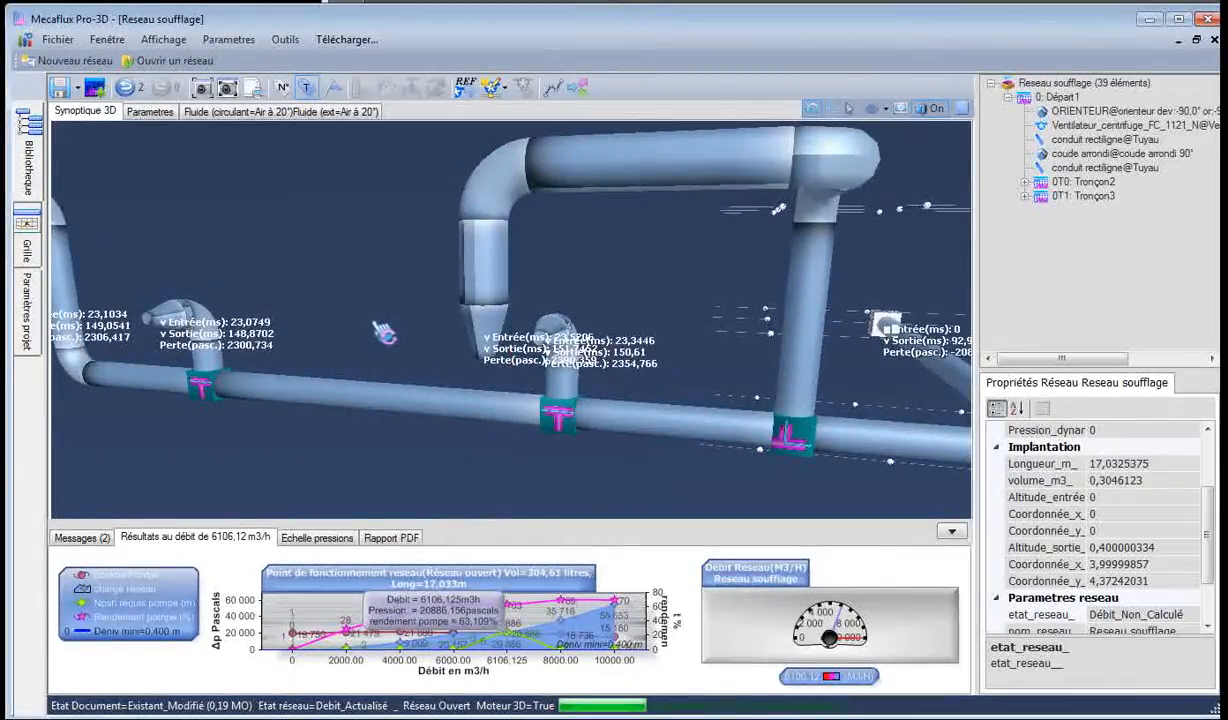
left_click_drag(386, 339, 439, 348)
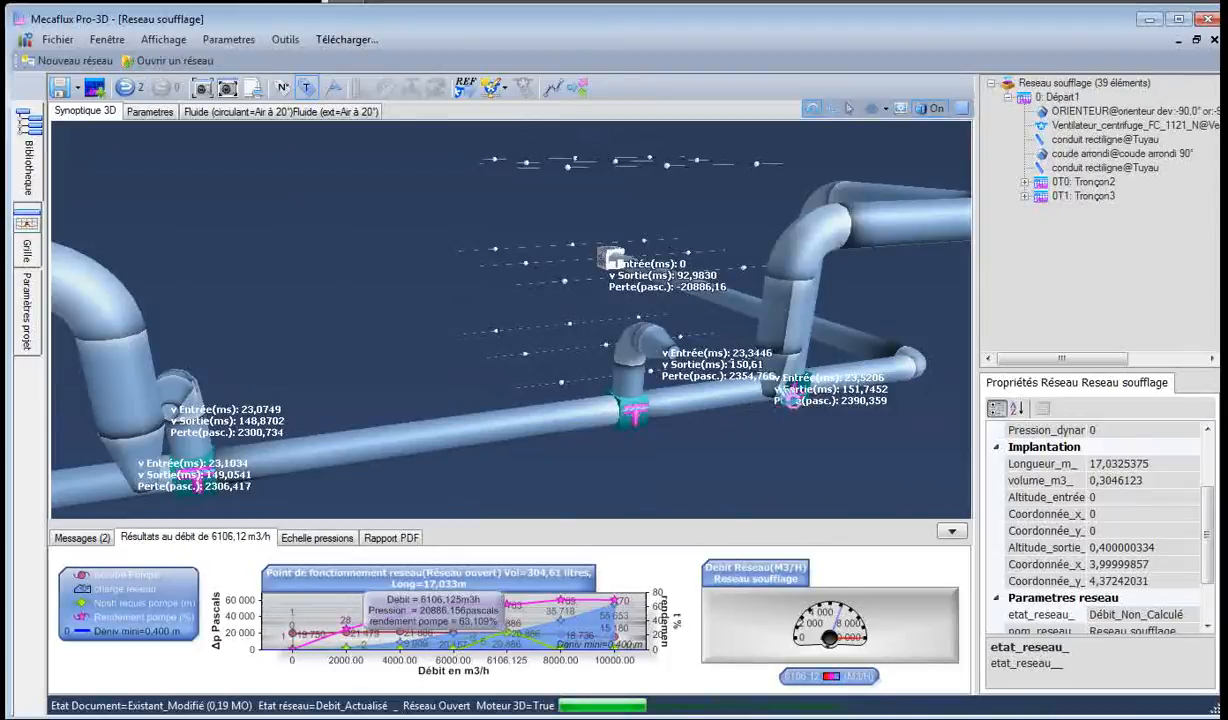
left_click_drag(463, 304, 486, 474)
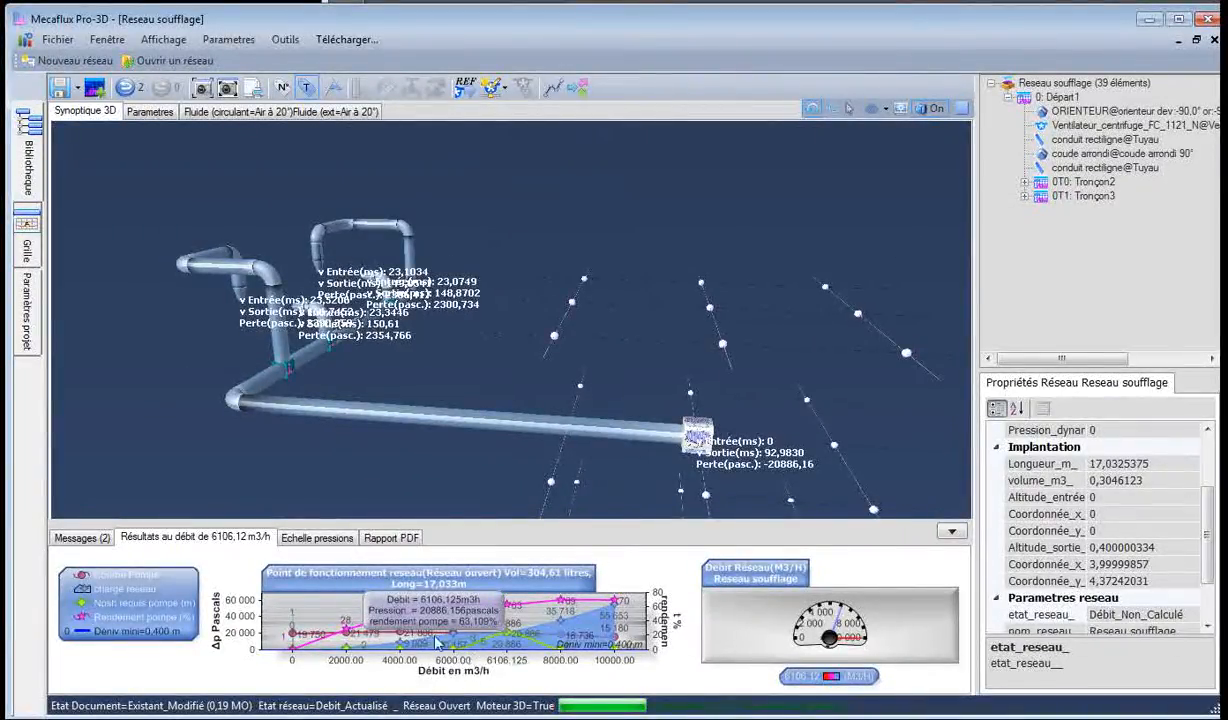
Show the pressure scale and colour the network elements according to it.
left_click_drag(389, 421, 500, 355)
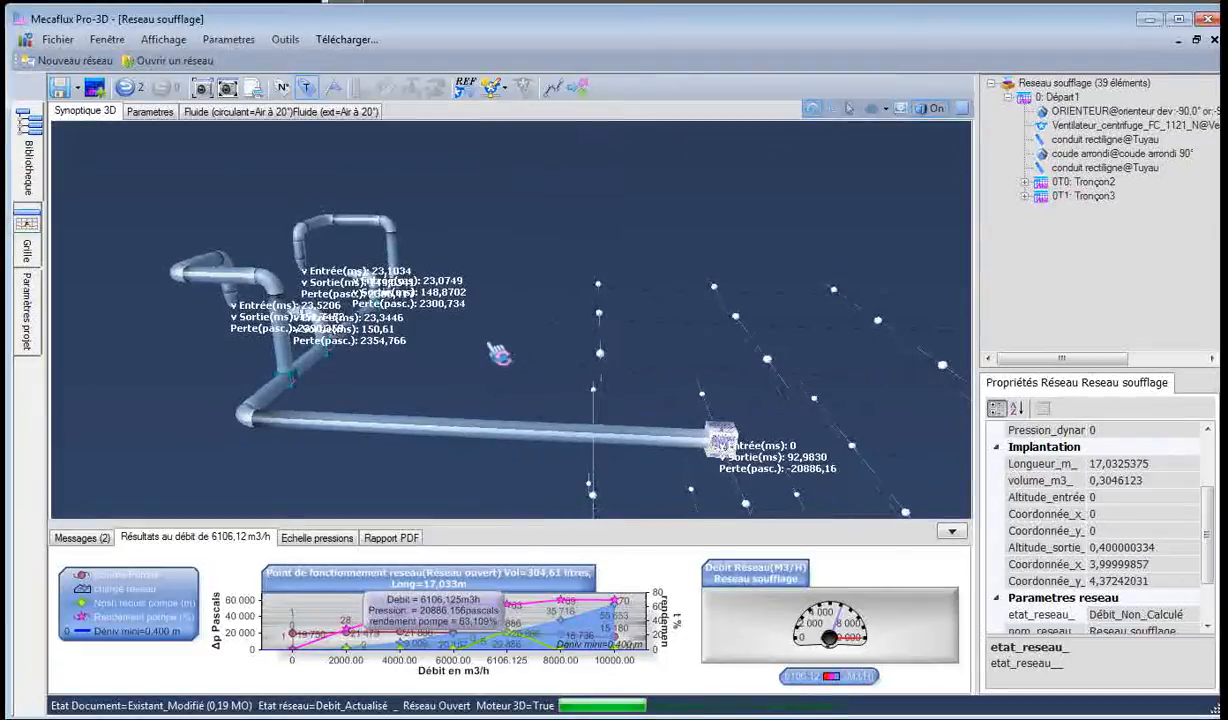
left_click(316, 540)
left_click(721, 595)
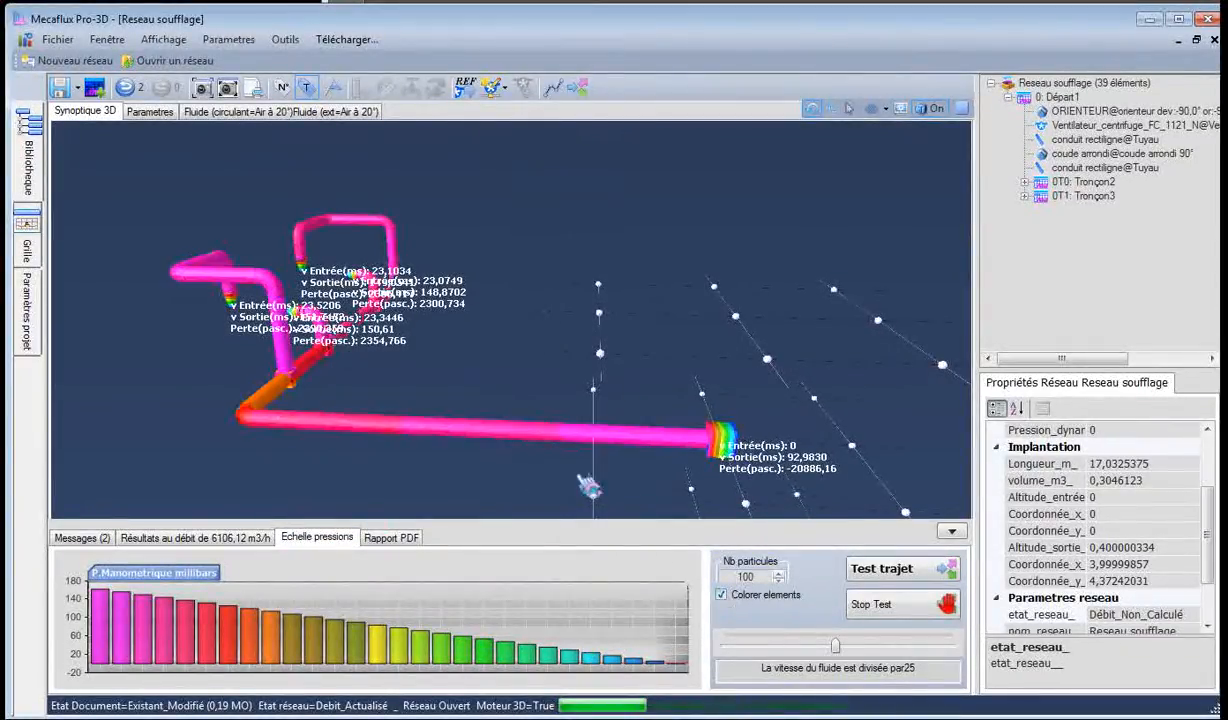
Set the particle count to 1000 and run the path test through the coloured network.
left_click_drag(566, 467, 441, 414)
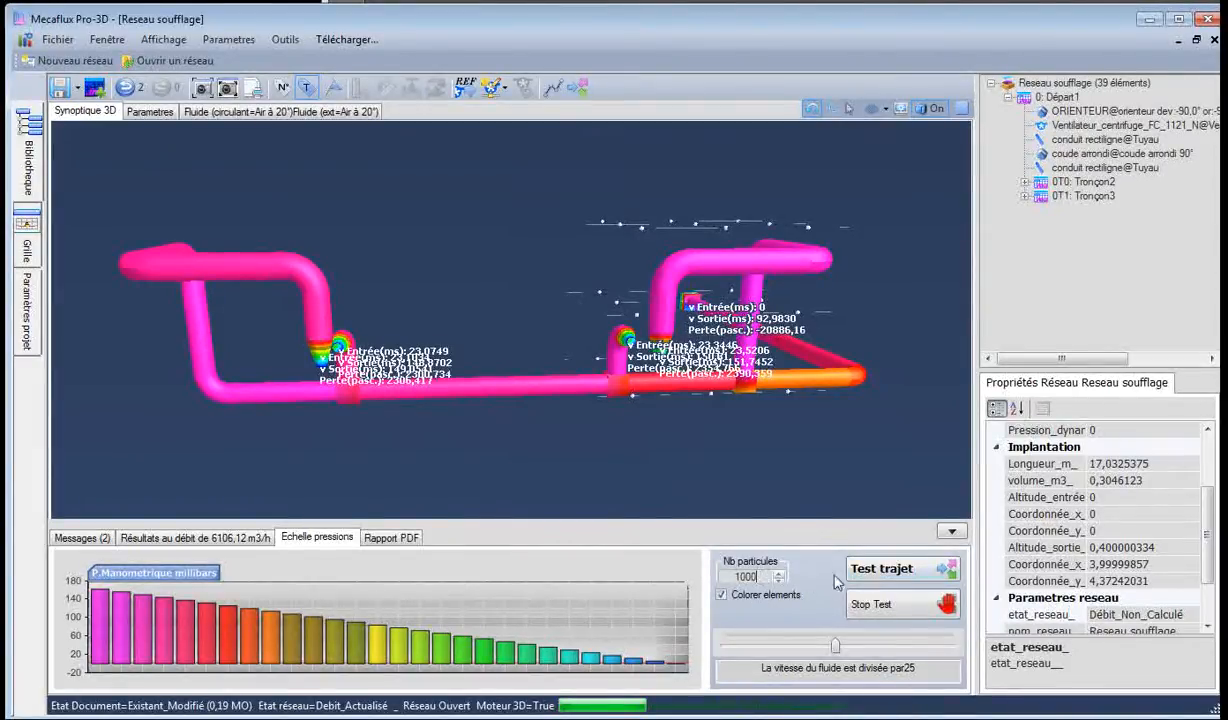
left_click(877, 570)
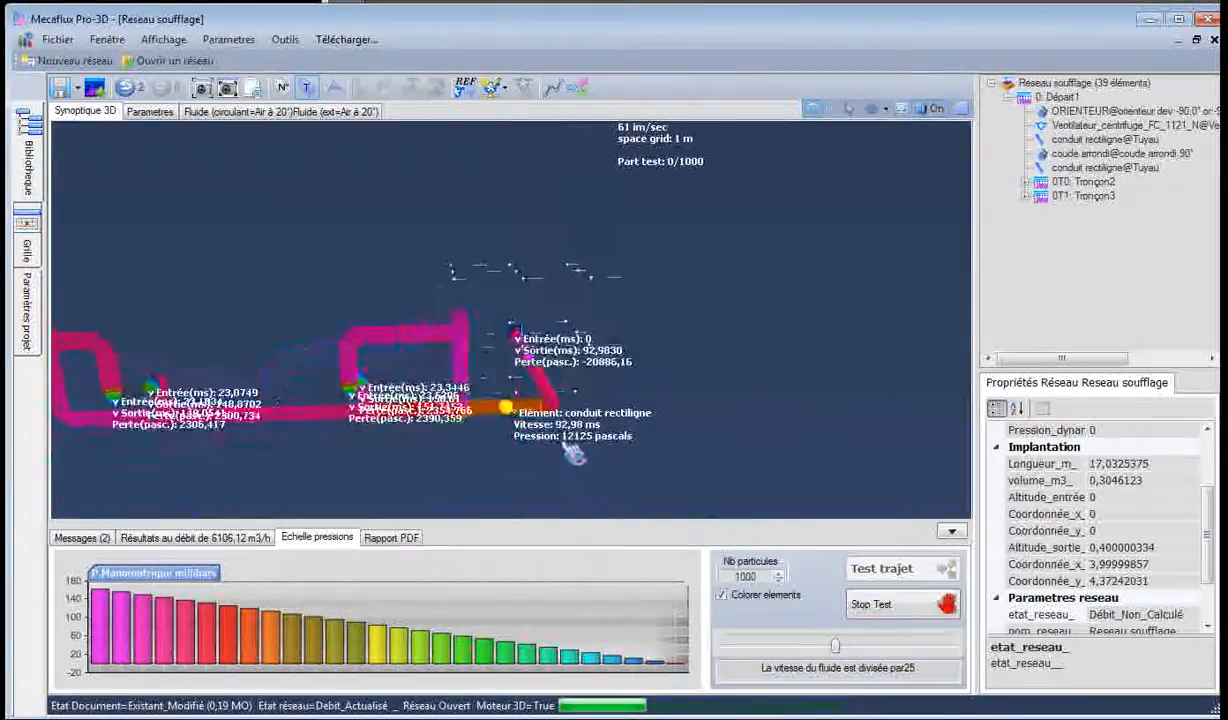
left_click_drag(428, 359, 628, 418)
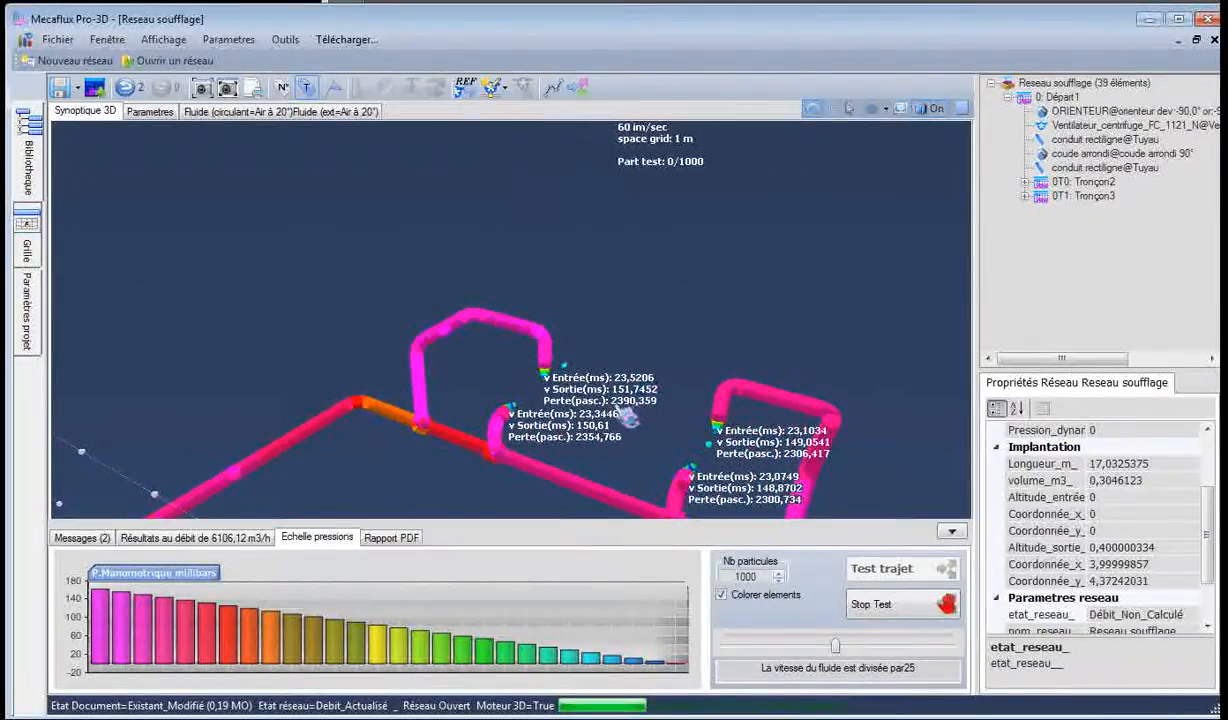
Rerun the particle path test with the colouring of the elements turned off.
scroll(500, 459, "down", 5)
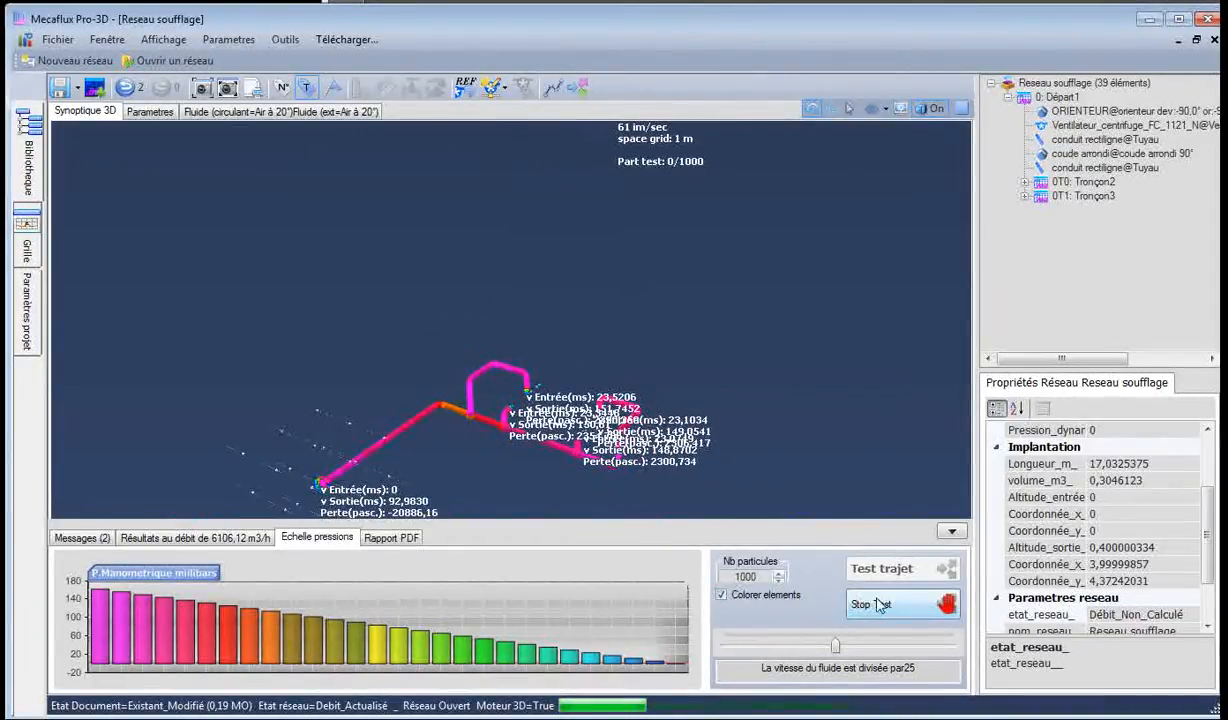
left_click(749, 598)
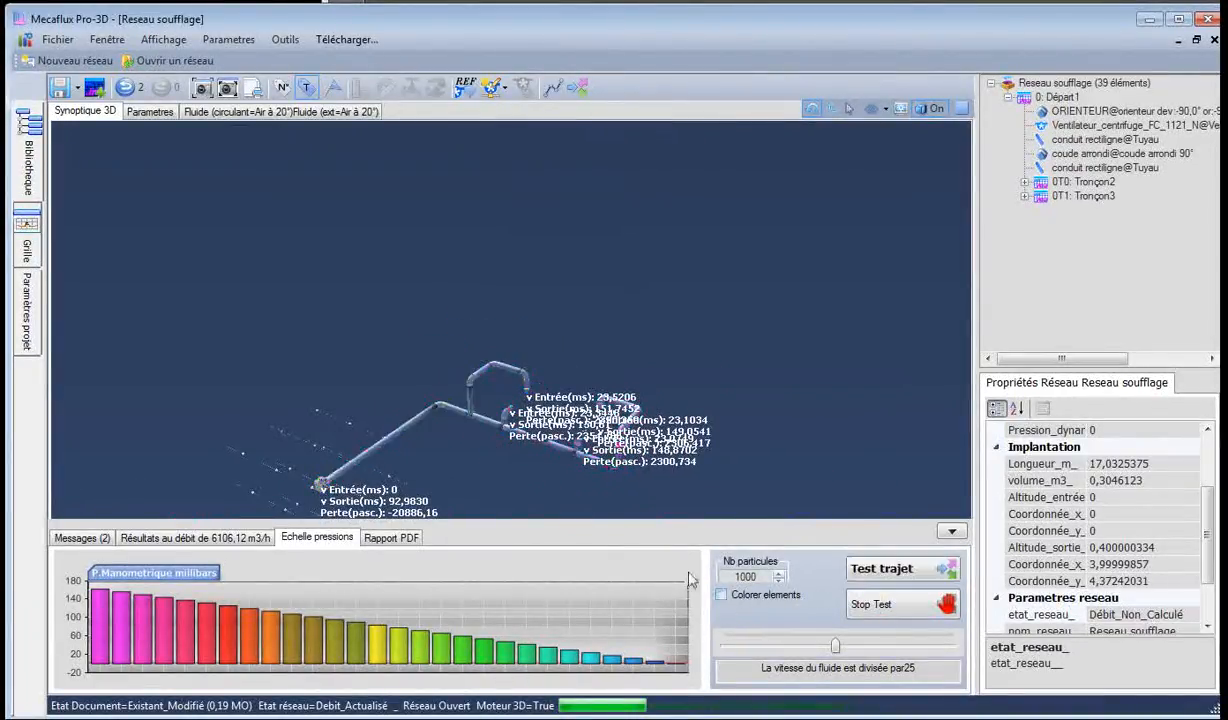
left_click(889, 571)
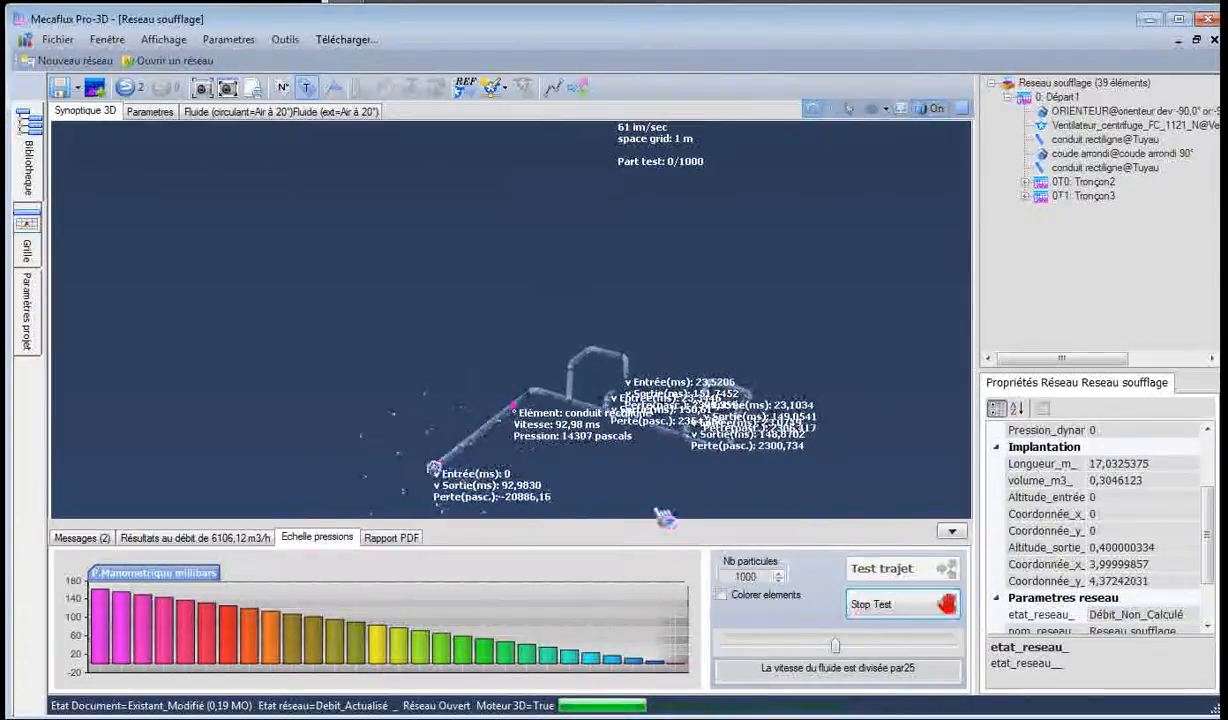
Slow the running particle test by dividing the fluid speed by 49.6 and examine the particles moving through the branches and nozzles.
left_click_drag(537, 465, 425, 439)
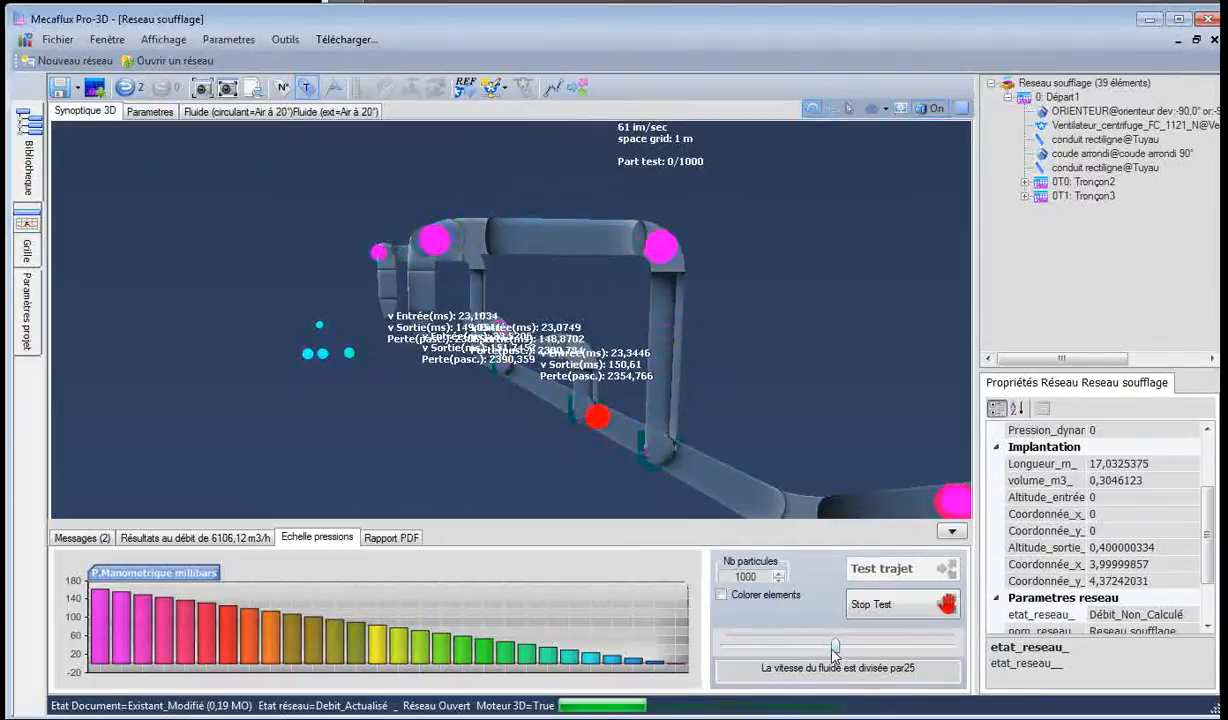
left_click_drag(835, 645, 926, 648)
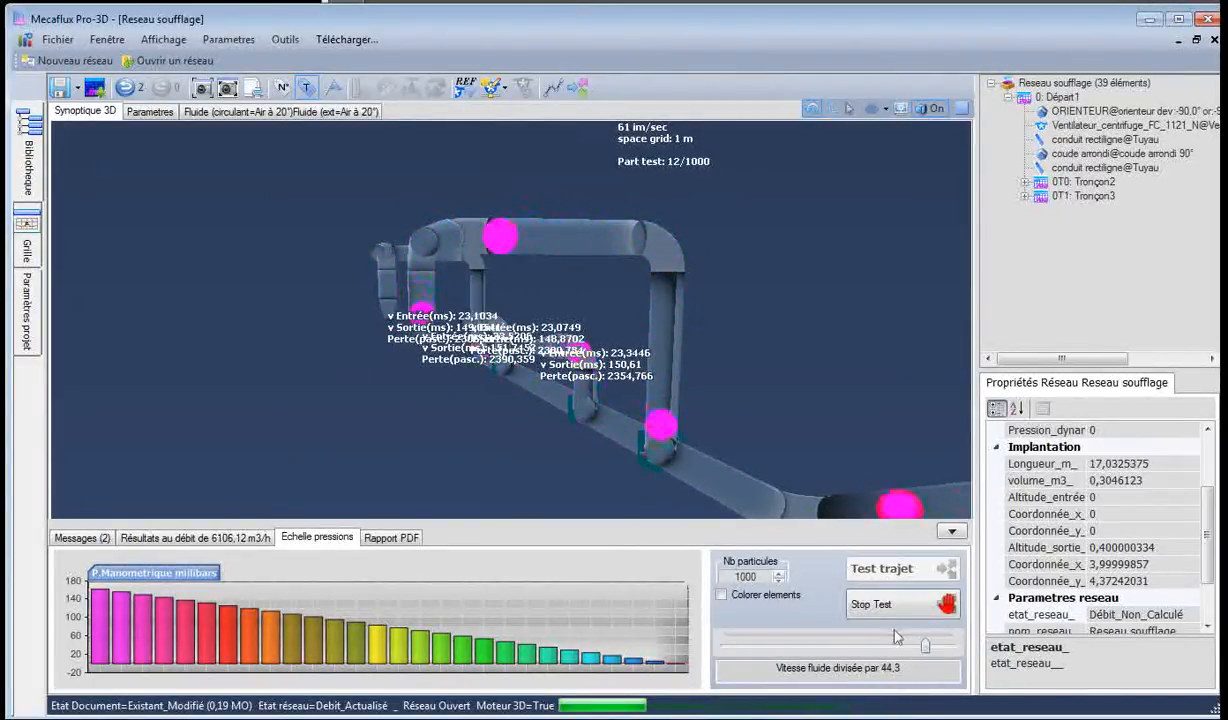
left_click_drag(505, 457, 578, 468)
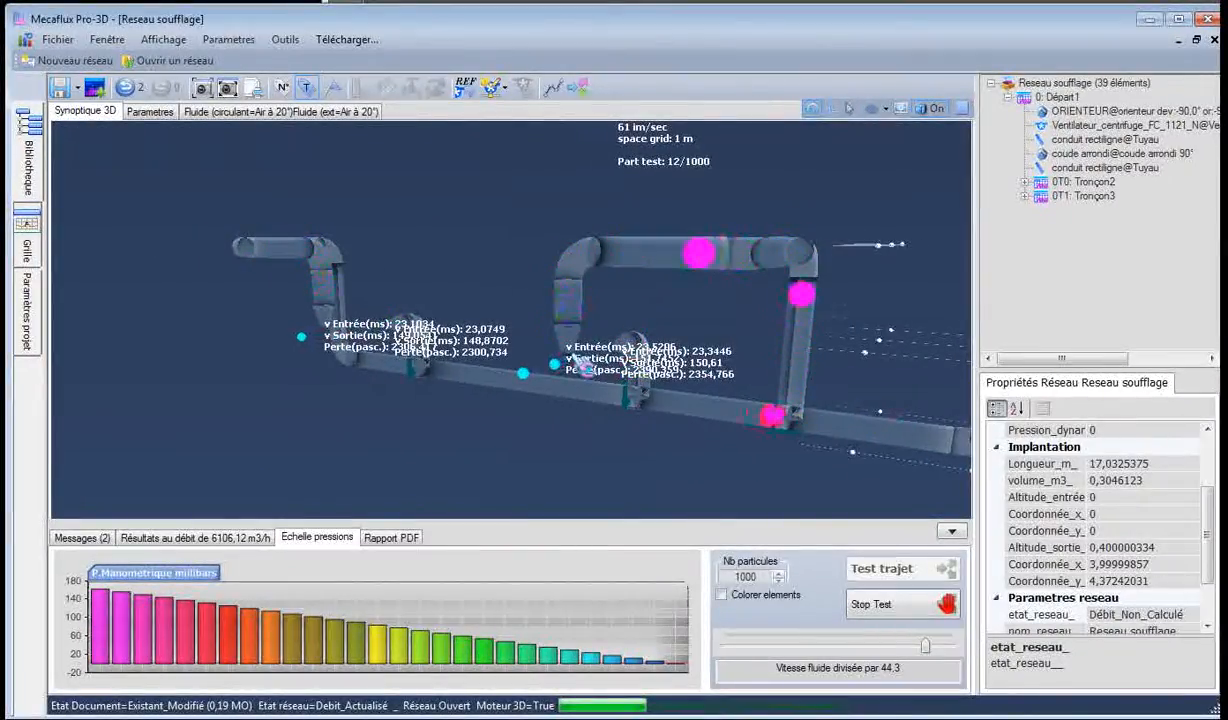
left_click_drag(330, 341, 574, 453)
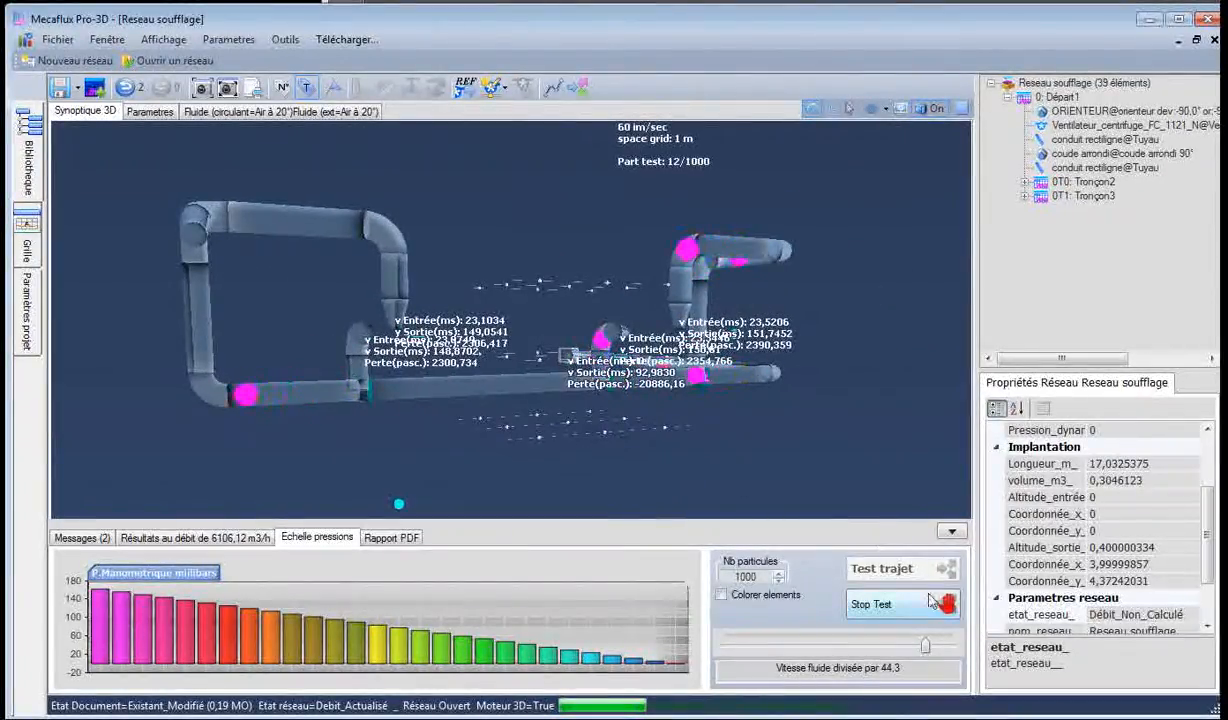
left_click_drag(925, 645, 951, 646)
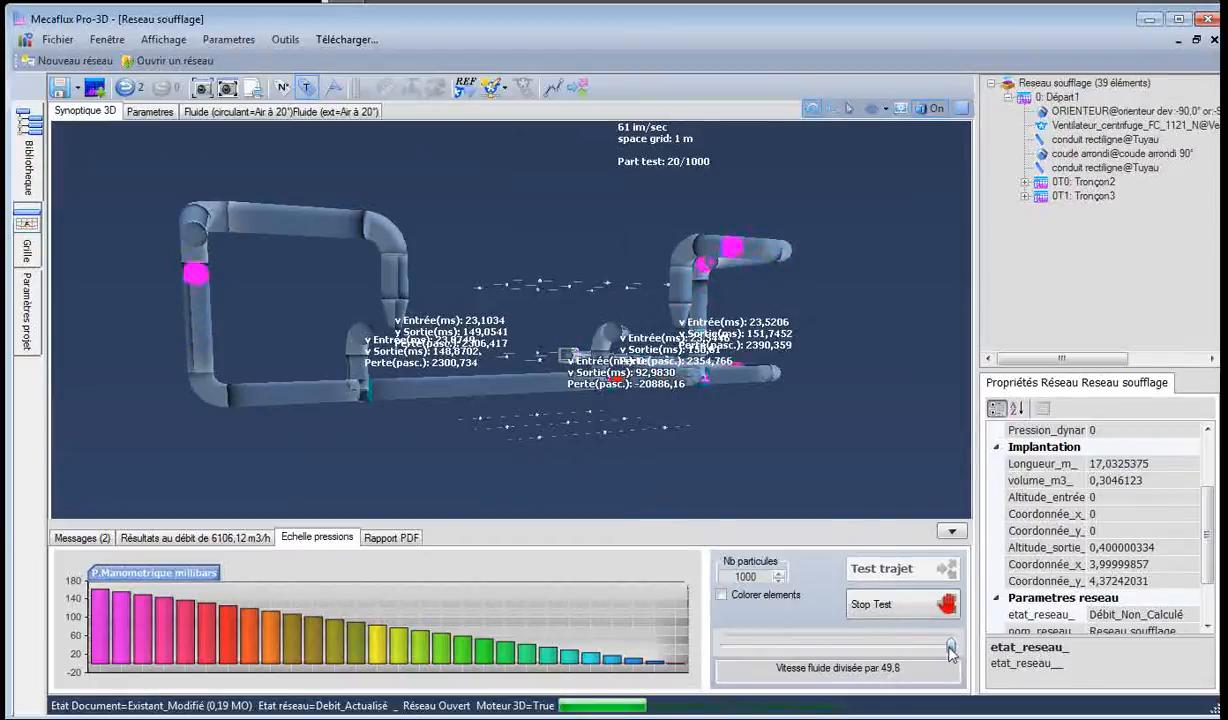
left_click_drag(609, 451, 507, 471)
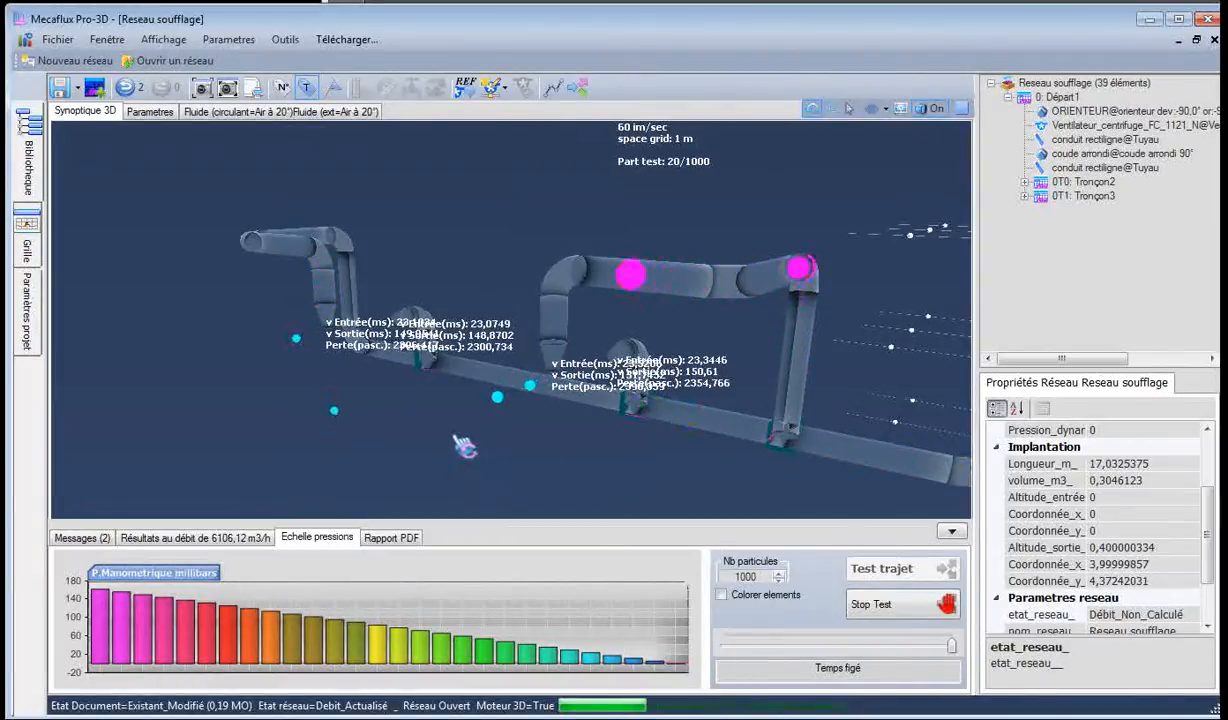
left_click_drag(391, 410, 532, 419)
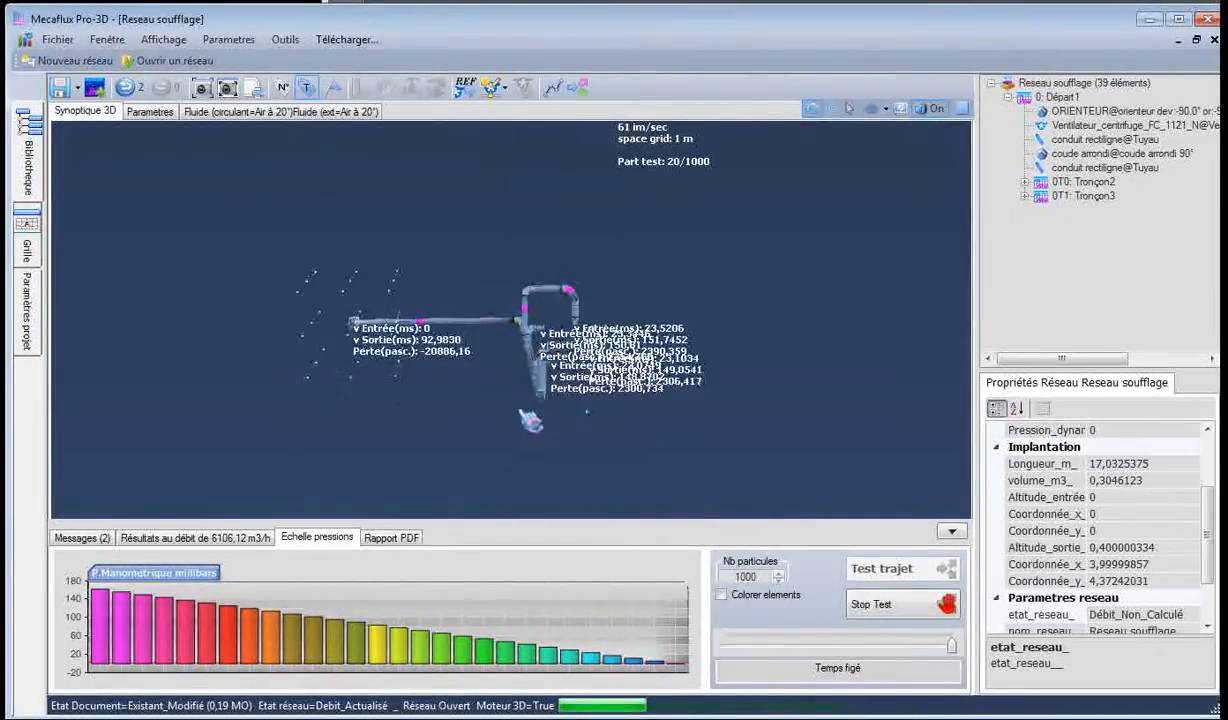
scroll(535, 395, "up", 5)
left_click_drag(480, 428, 523, 438)
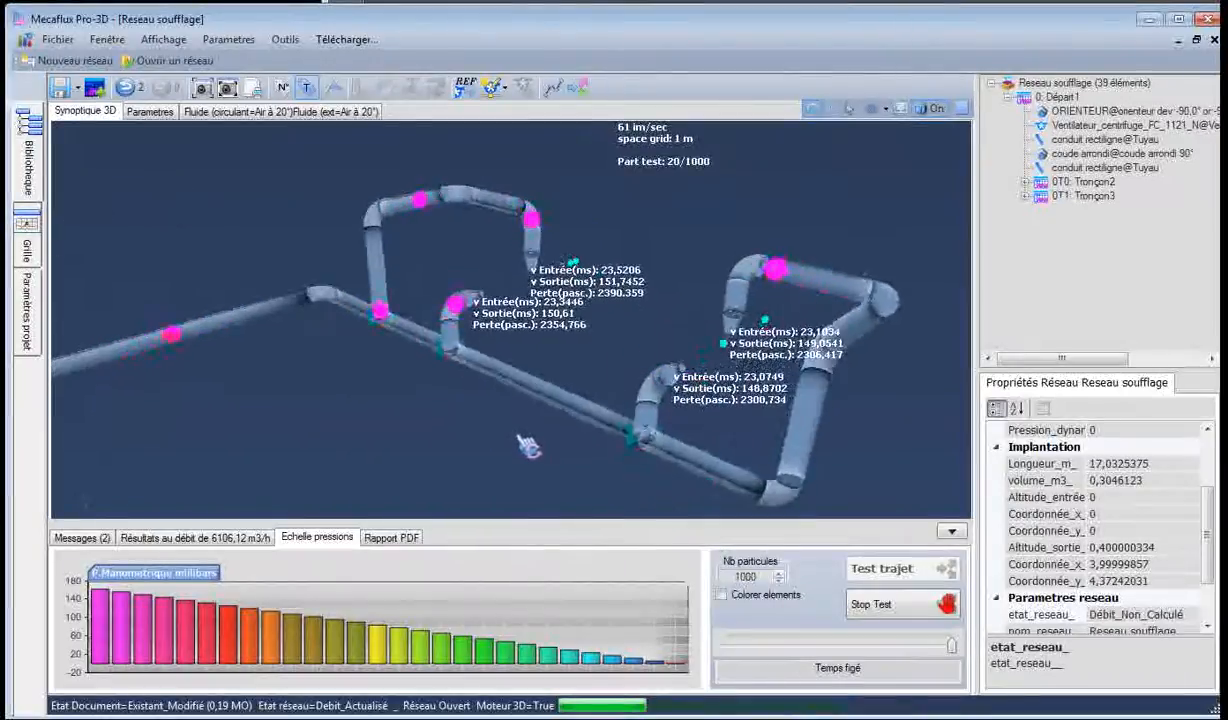
scroll(457, 436, "down", 3)
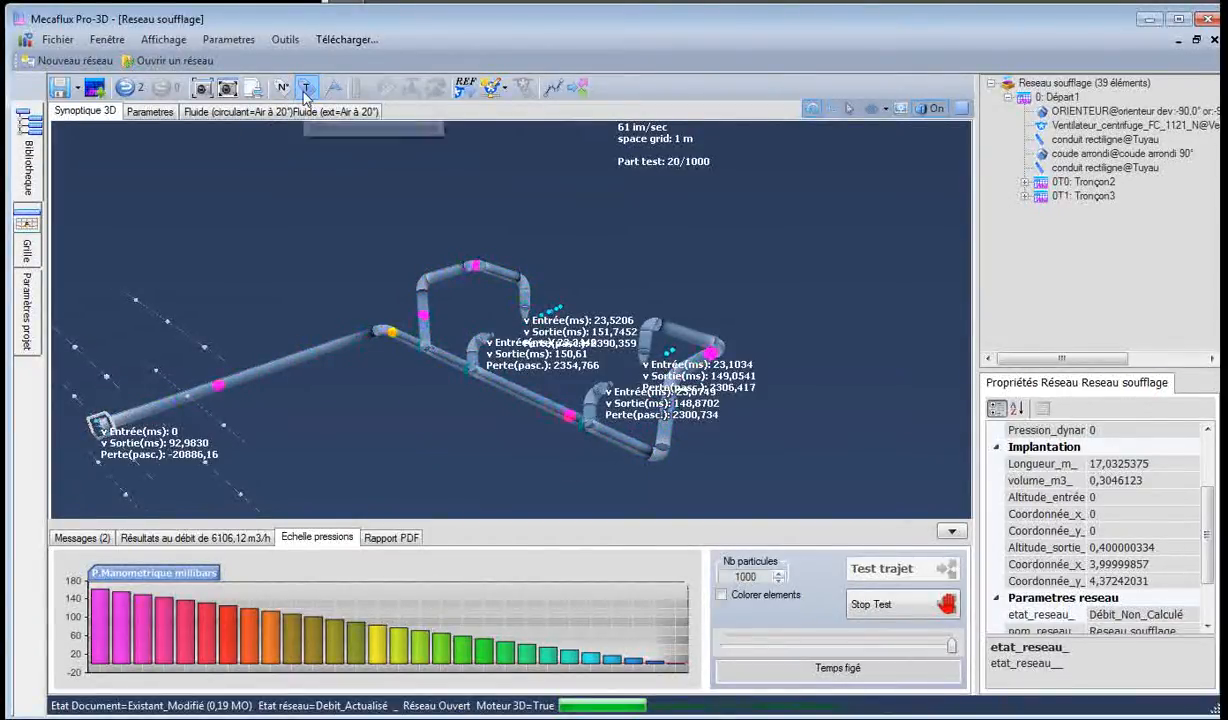
Show the velocity and pressure-loss labels of all elements in the network.
right_click(449, 243)
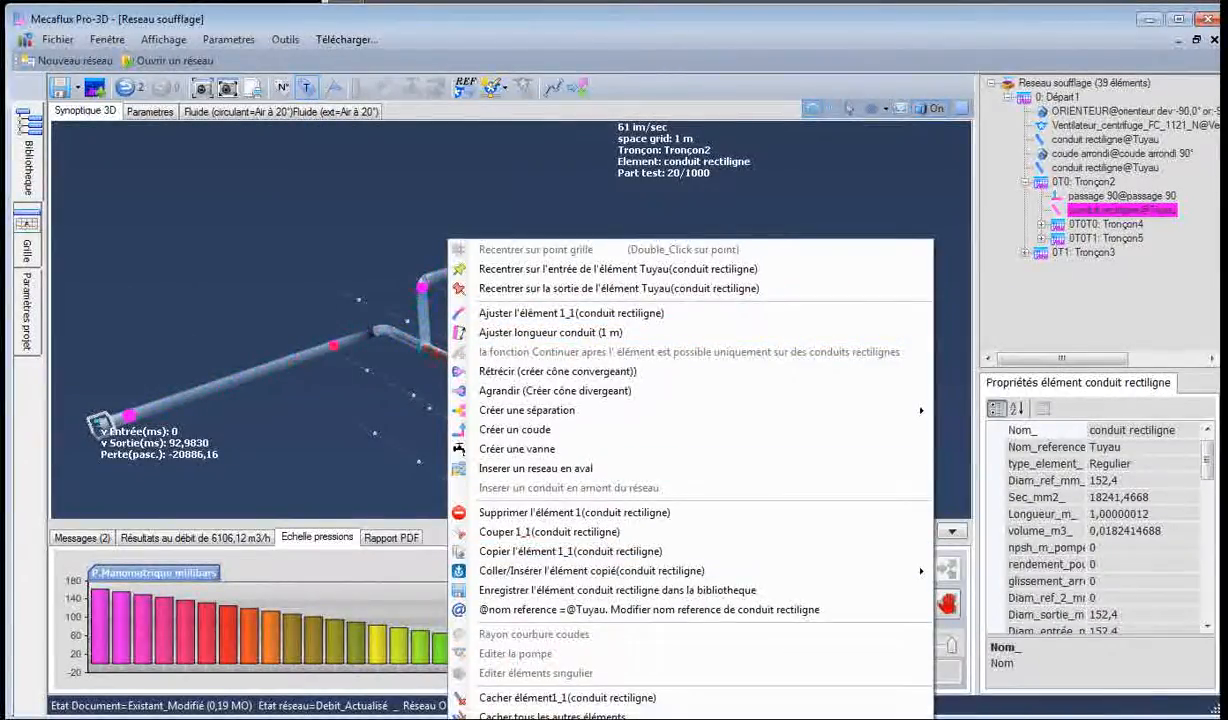
left_click(305, 246)
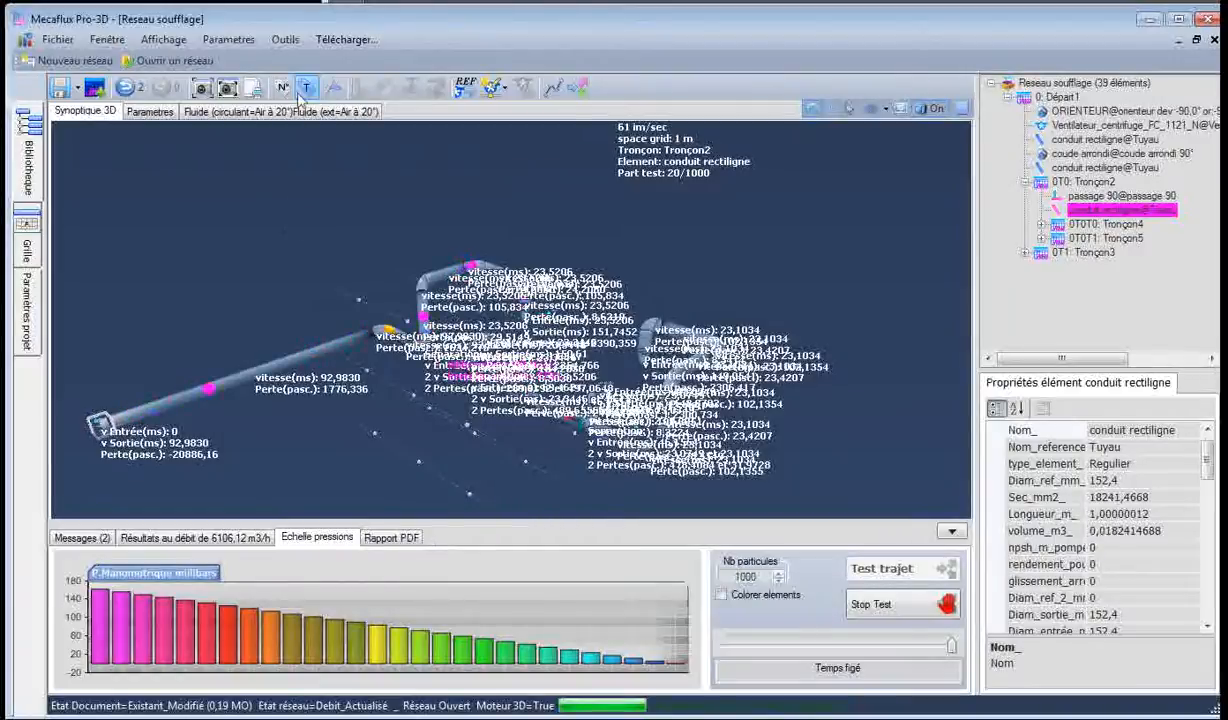
left_click(305, 89)
left_click(306, 93)
left_click_drag(262, 268, 776, 406)
scroll(505, 418, "up", 4)
left_click(913, 429)
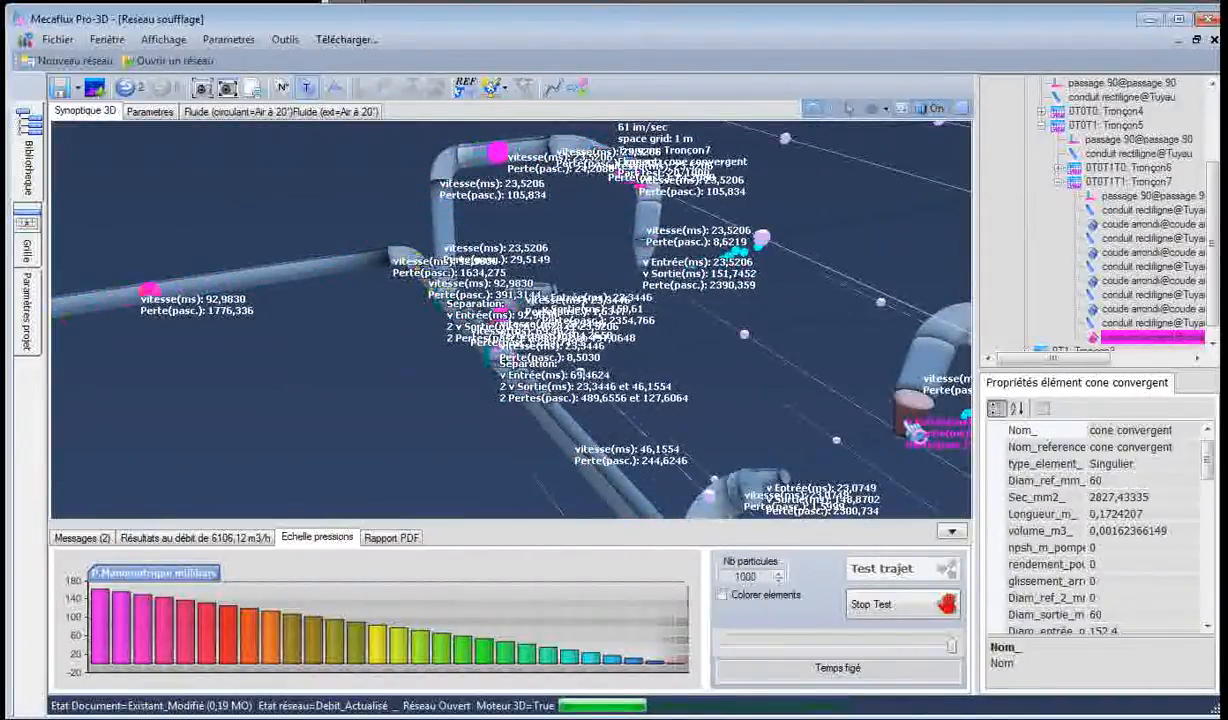
right_click(907, 428)
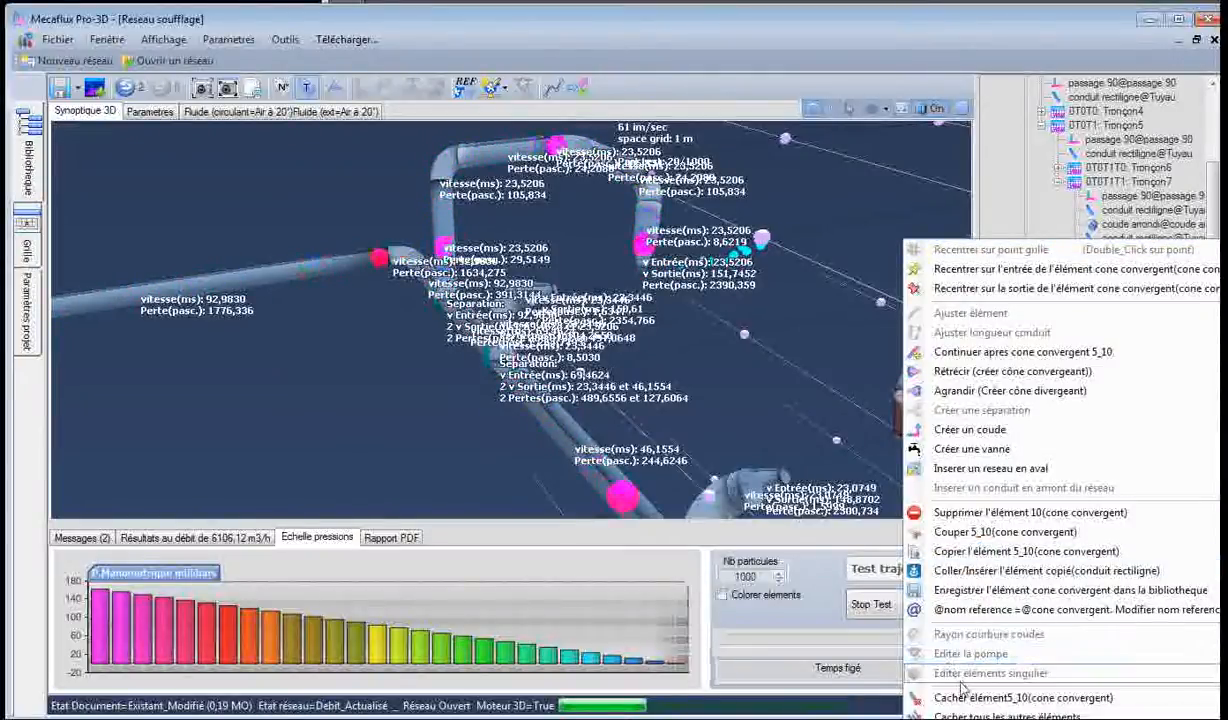
left_click(1000, 697)
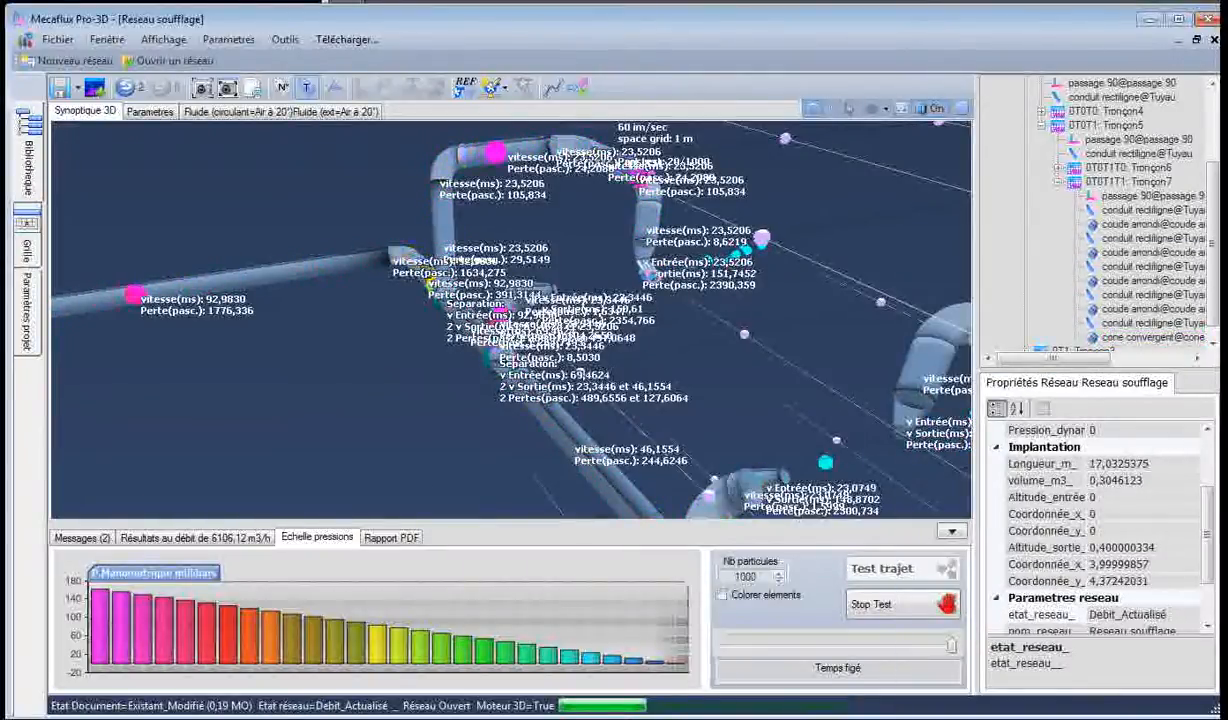
left_click(641, 258)
right_click(640, 256)
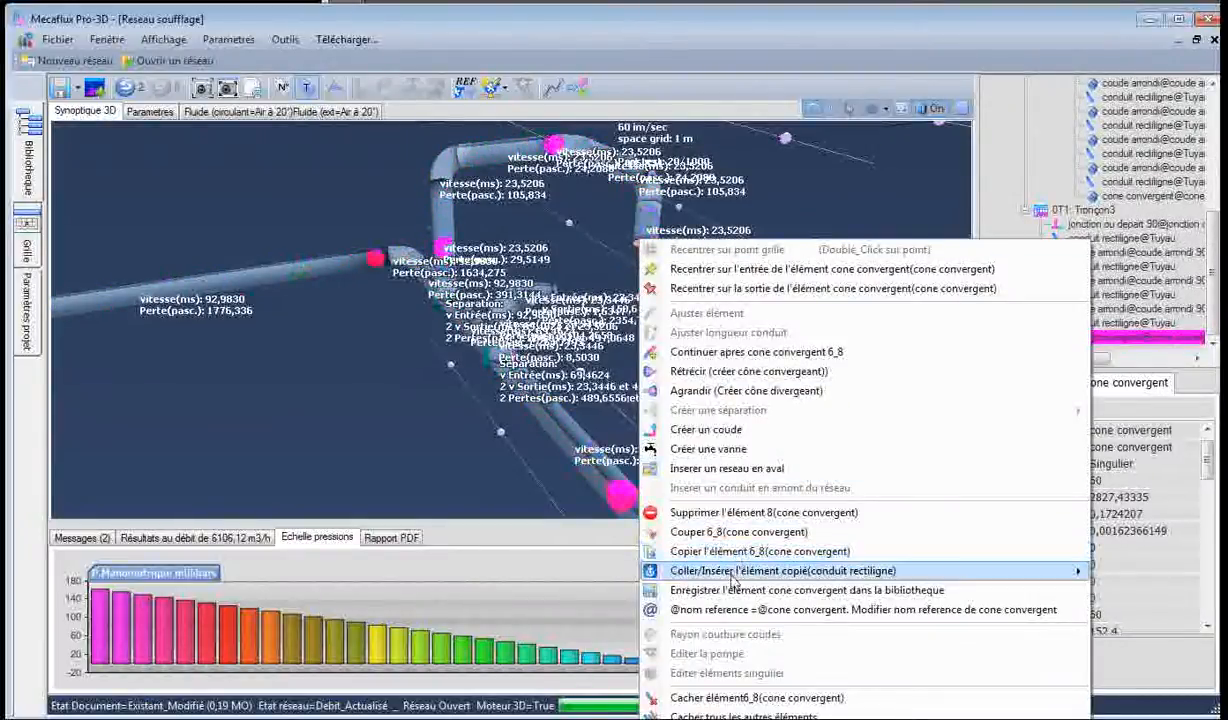
left_click(446, 365)
scroll(470, 398, "down", 2)
scroll(510, 428, "up", 3)
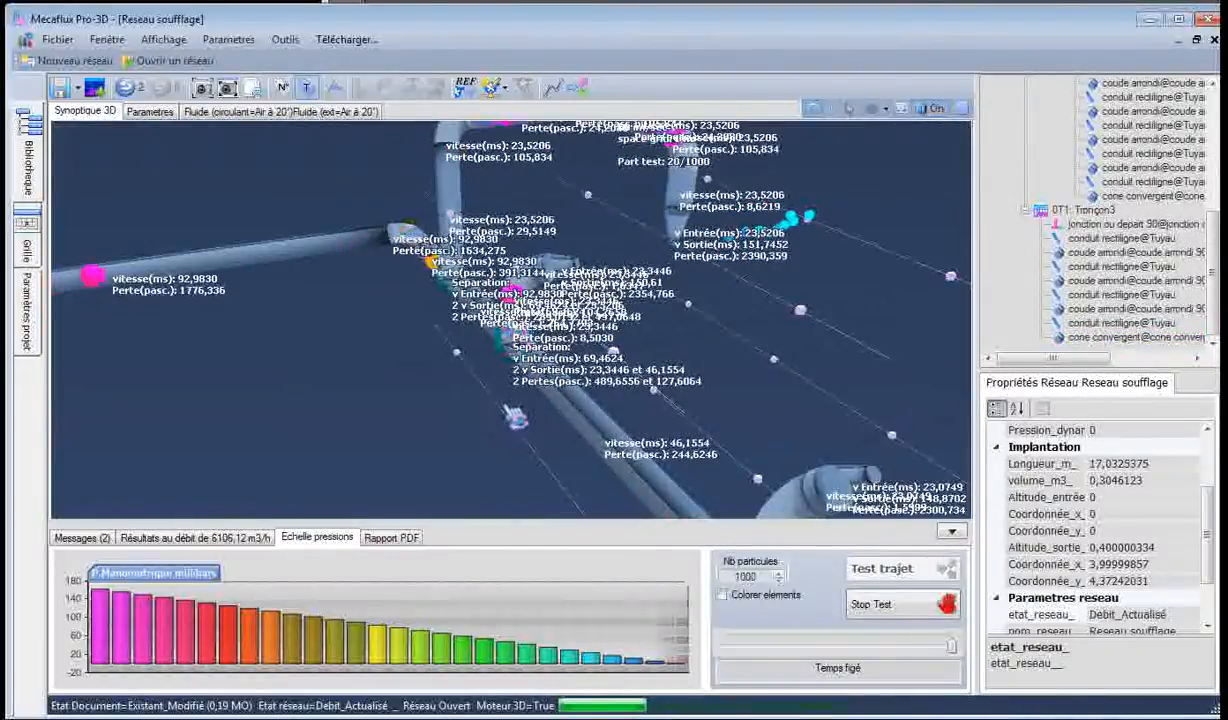
Hide the labels of all elements other than the convergent cone at the end of Tronçon3.
left_click(748, 160)
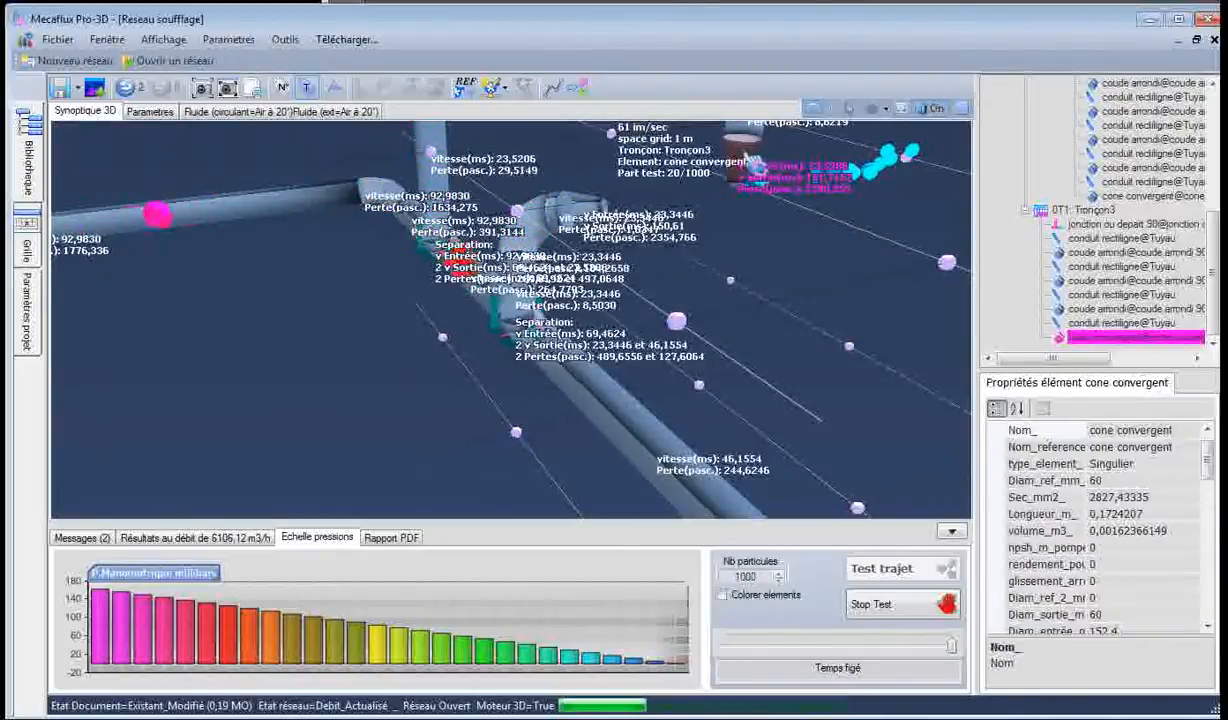
right_click(745, 157)
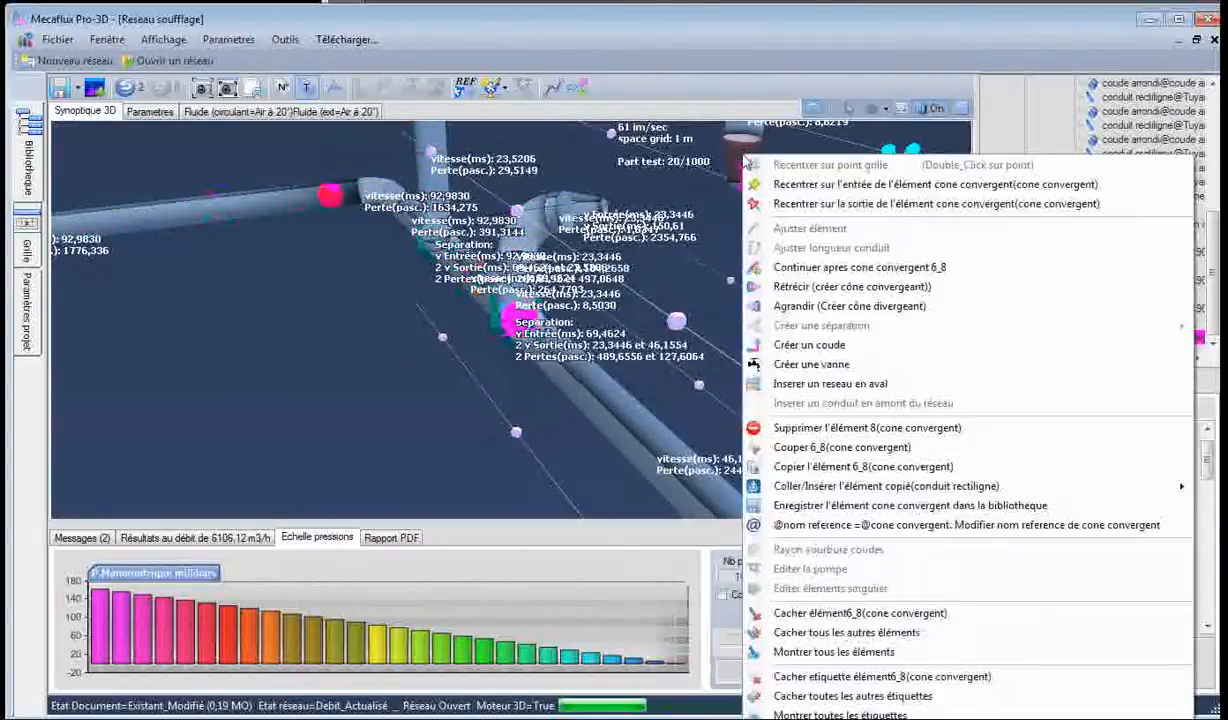
left_click(833, 696)
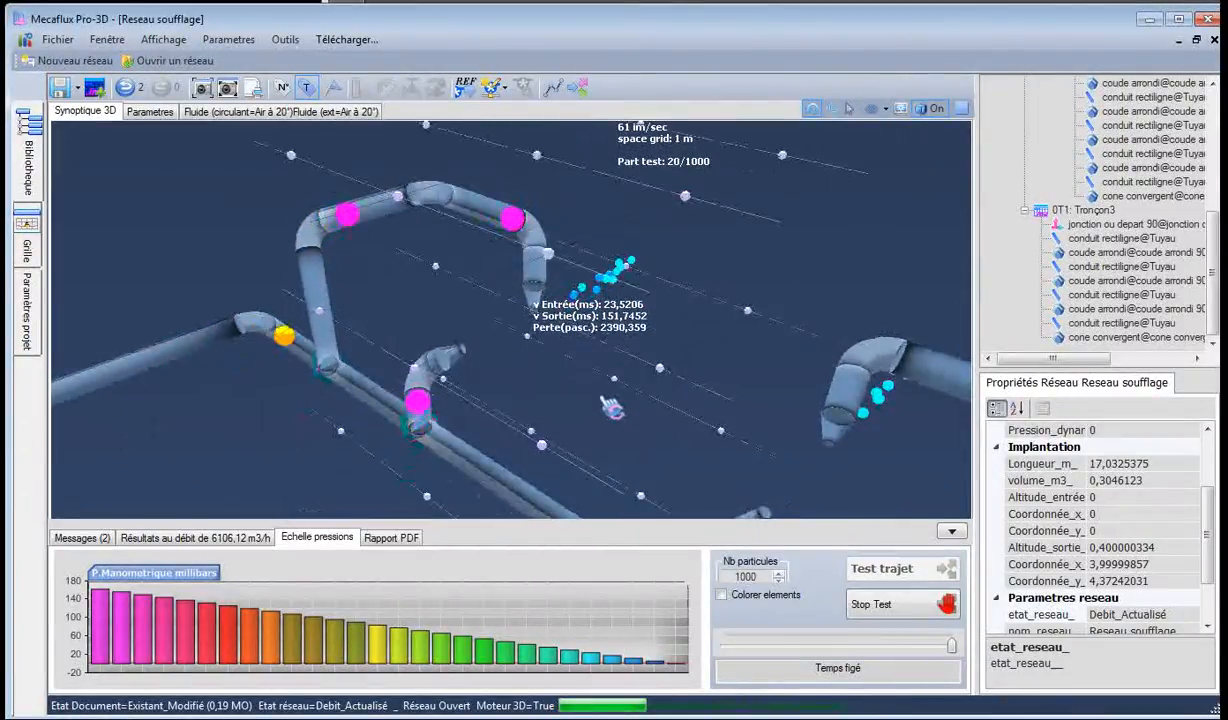
left_click(464, 367)
right_click(460, 366)
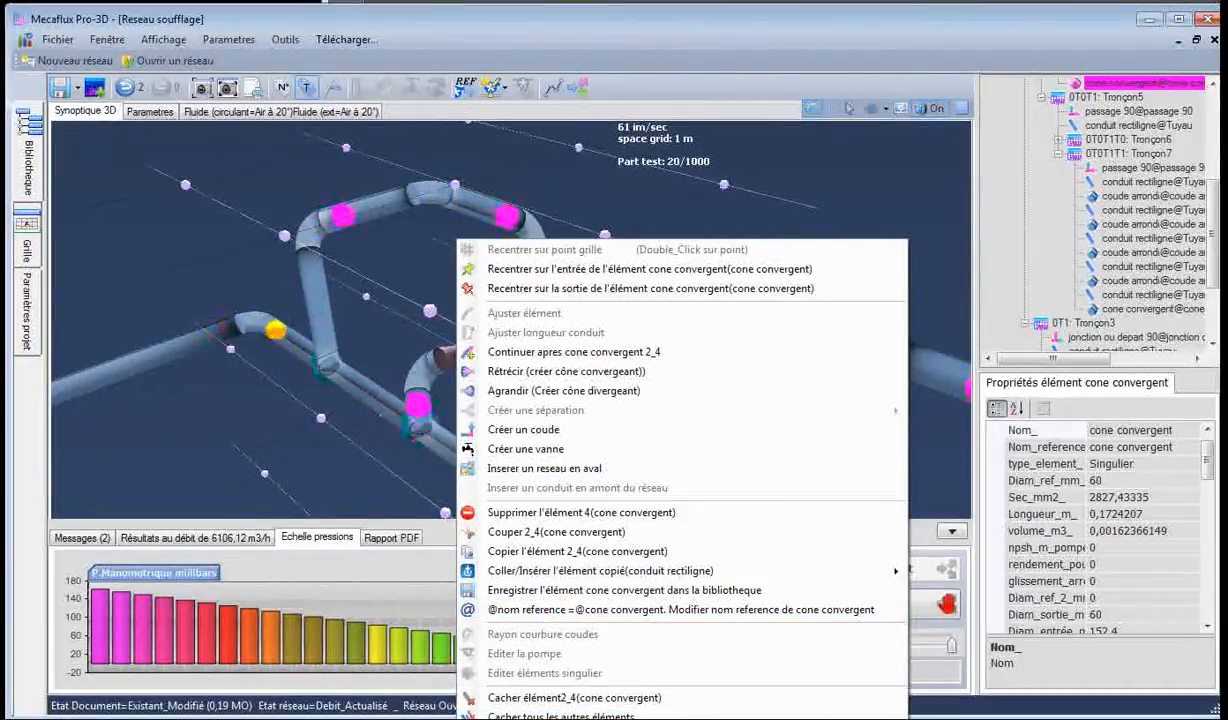
left_click(484, 256)
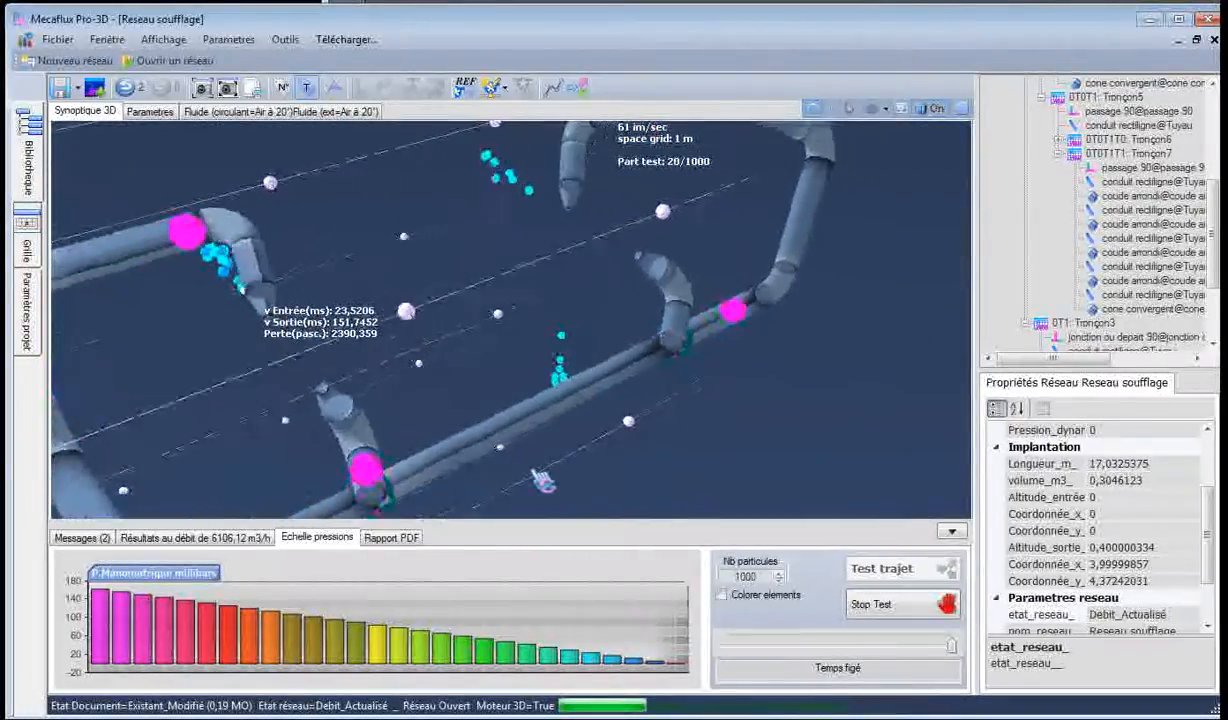
Show the label of the convergent cone at the end of Tronçon7 and view the whole network.
left_click(567, 203)
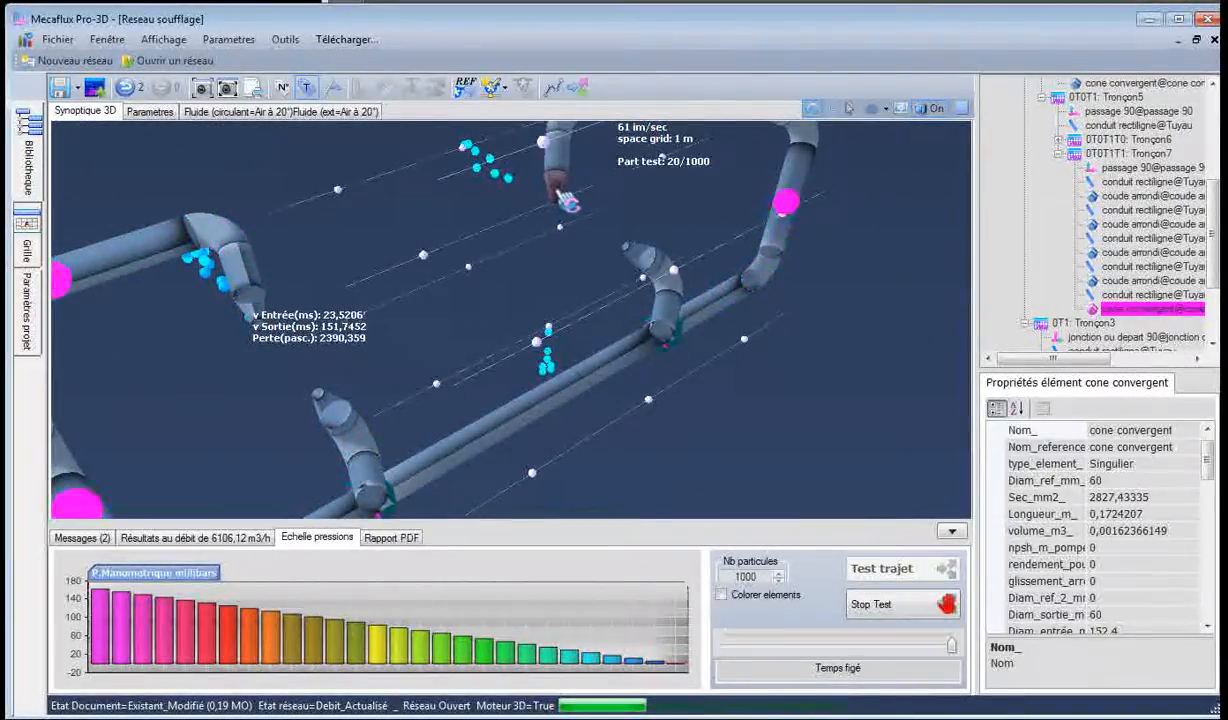
right_click(562, 197)
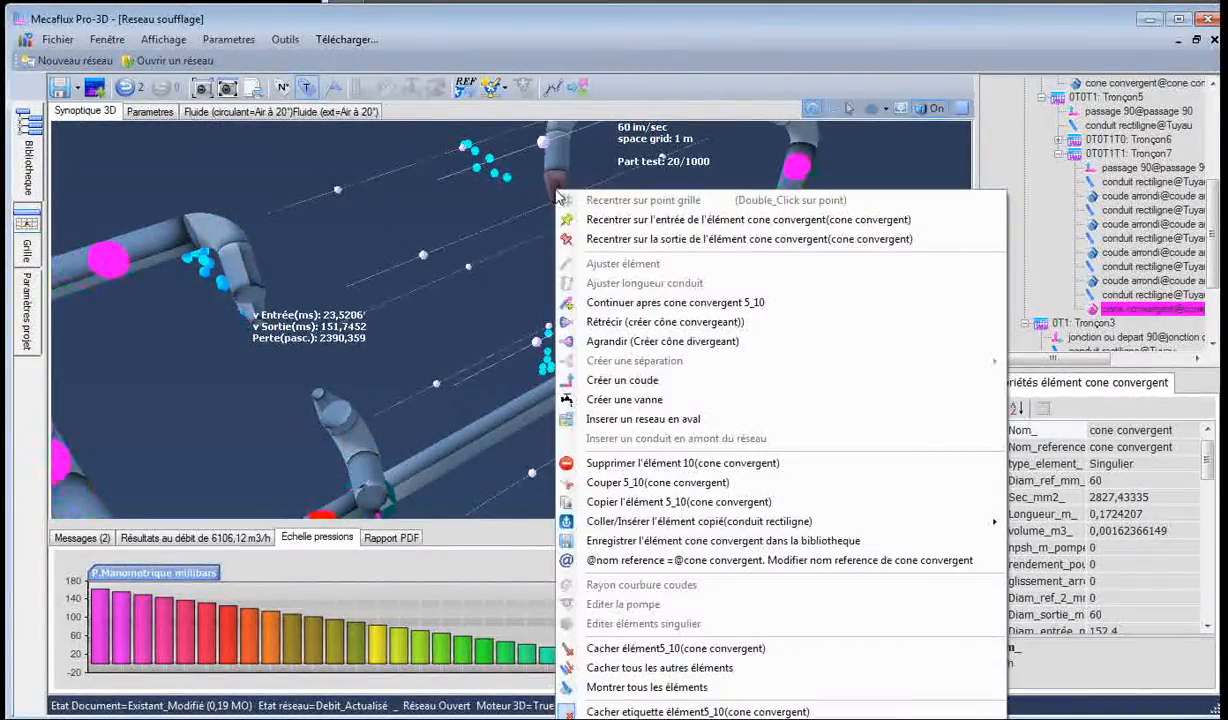
left_click(620, 712)
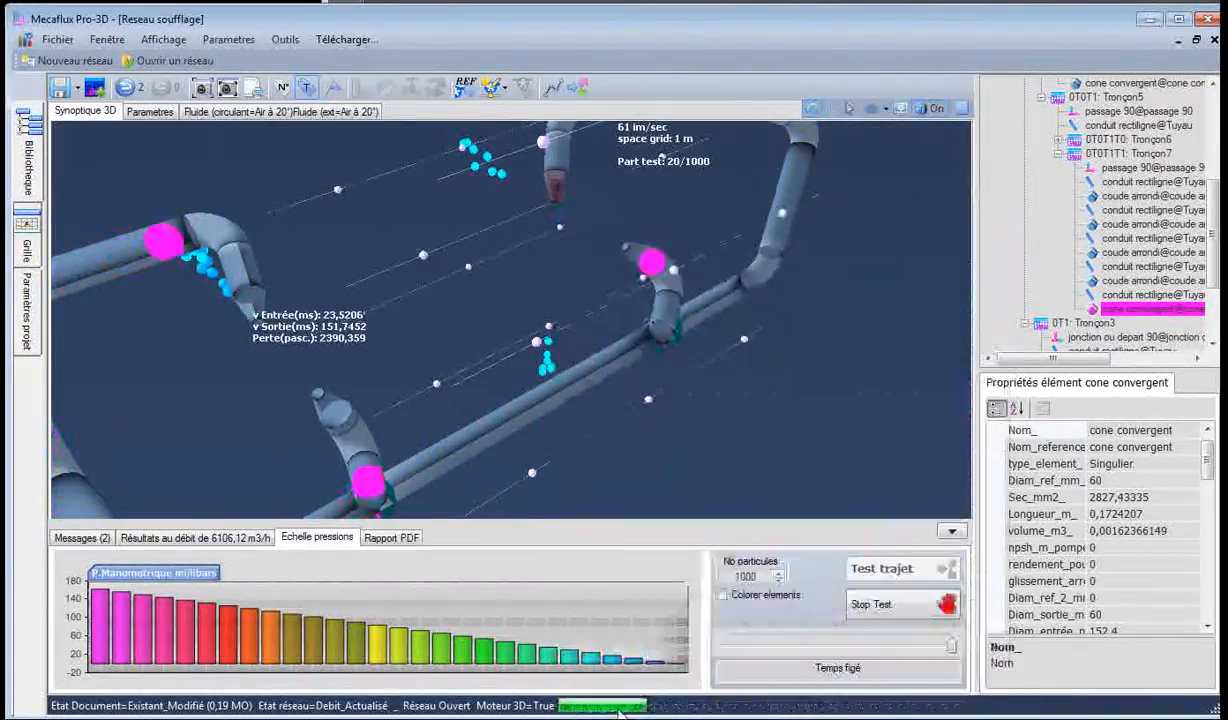
left_click_drag(514, 307, 508, 312)
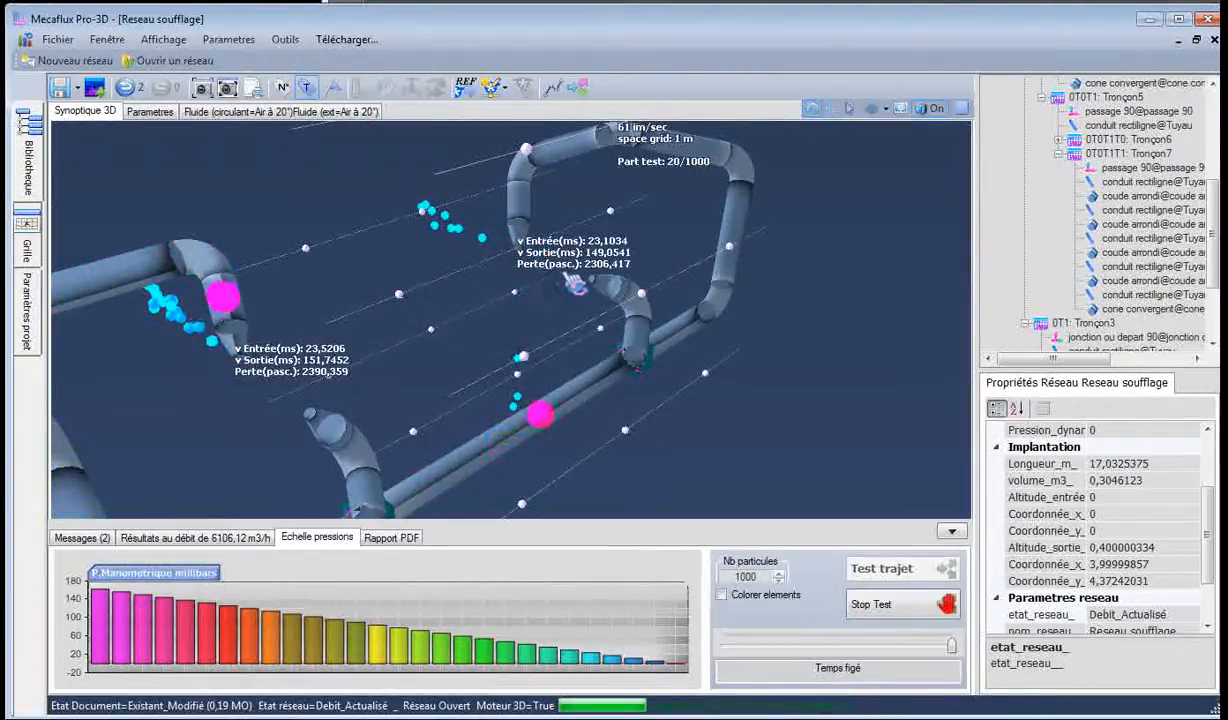
left_click_drag(615, 268, 454, 425)
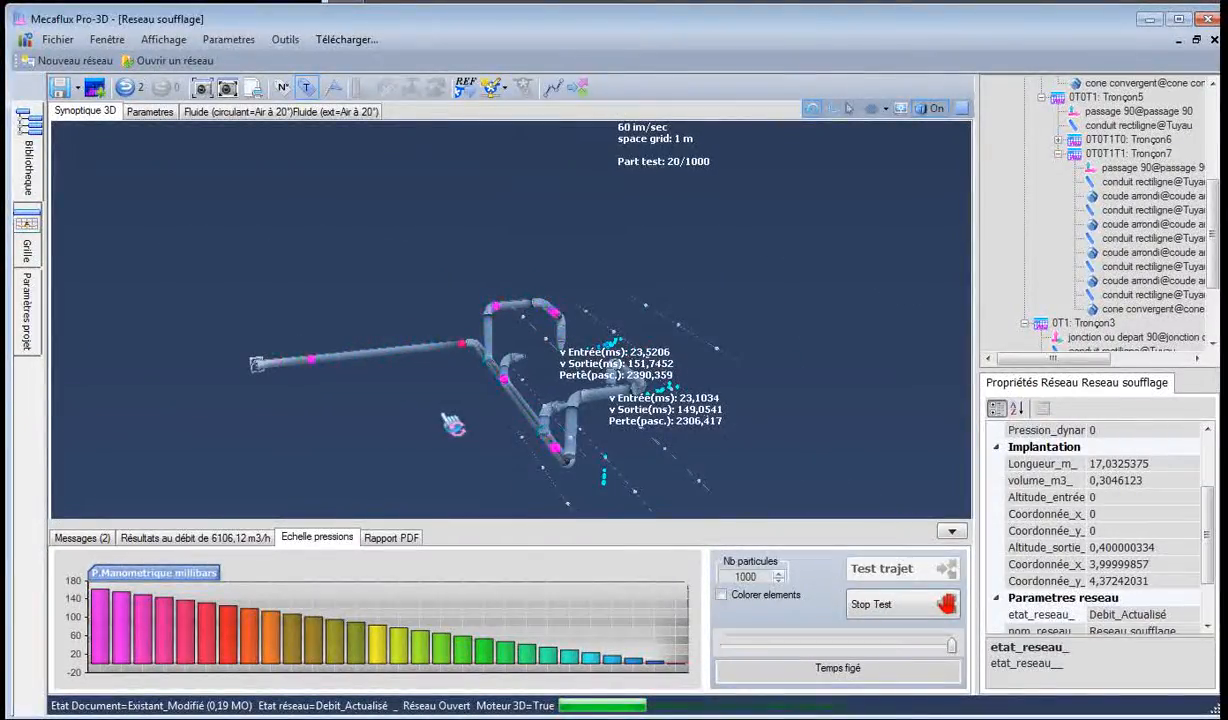